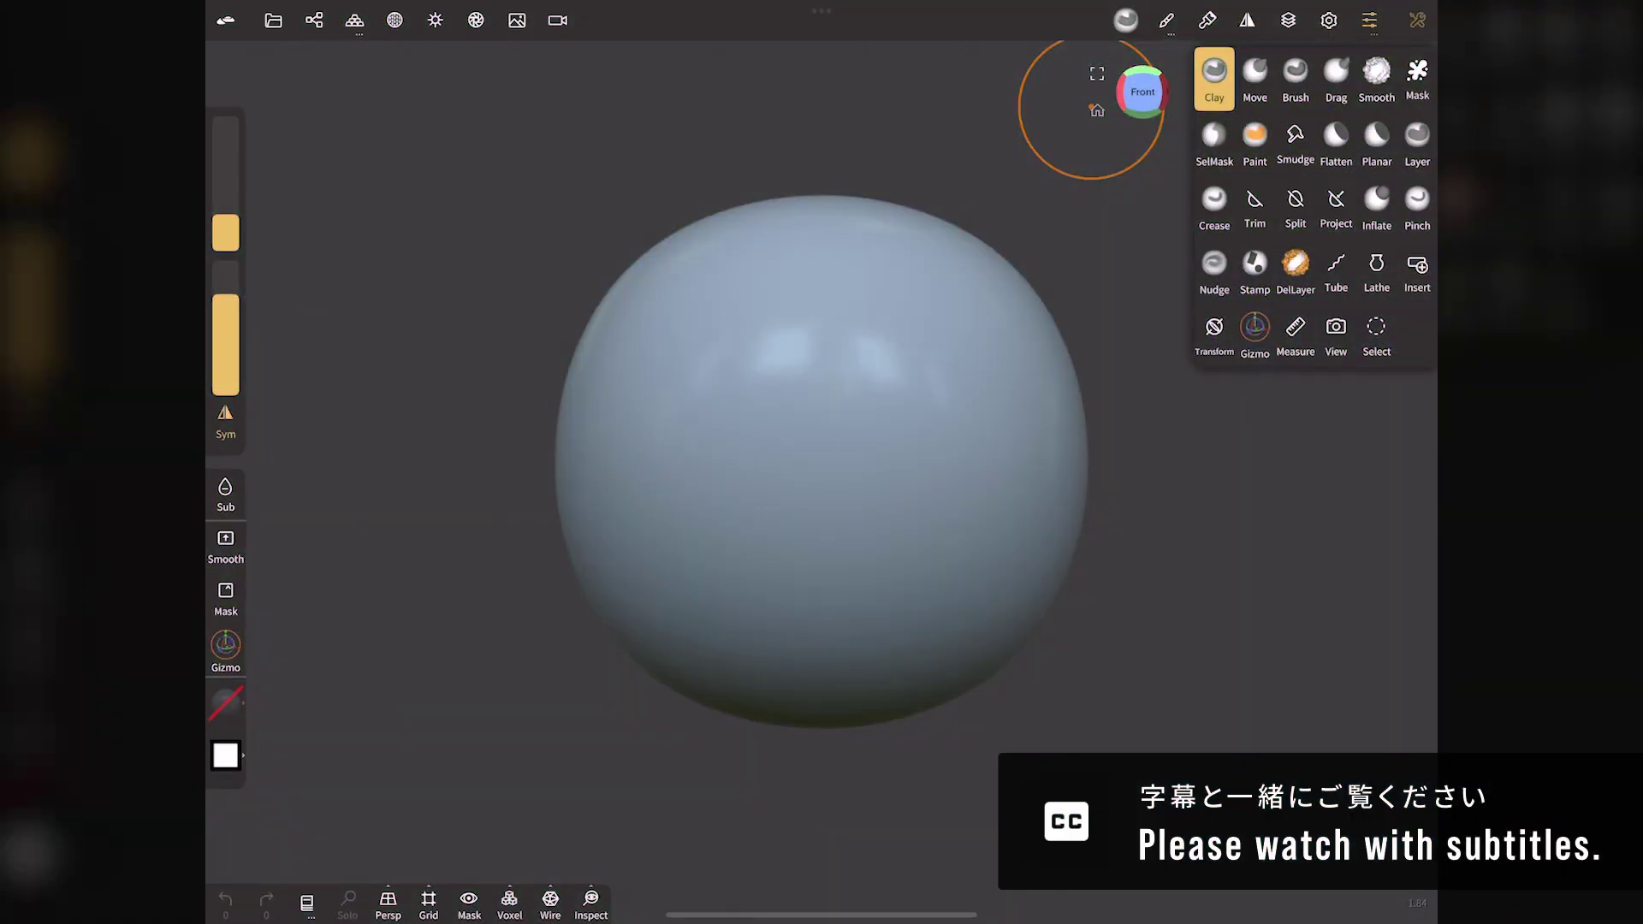
Step: Open the scene object list showing the default sphere
left_click(313, 18)
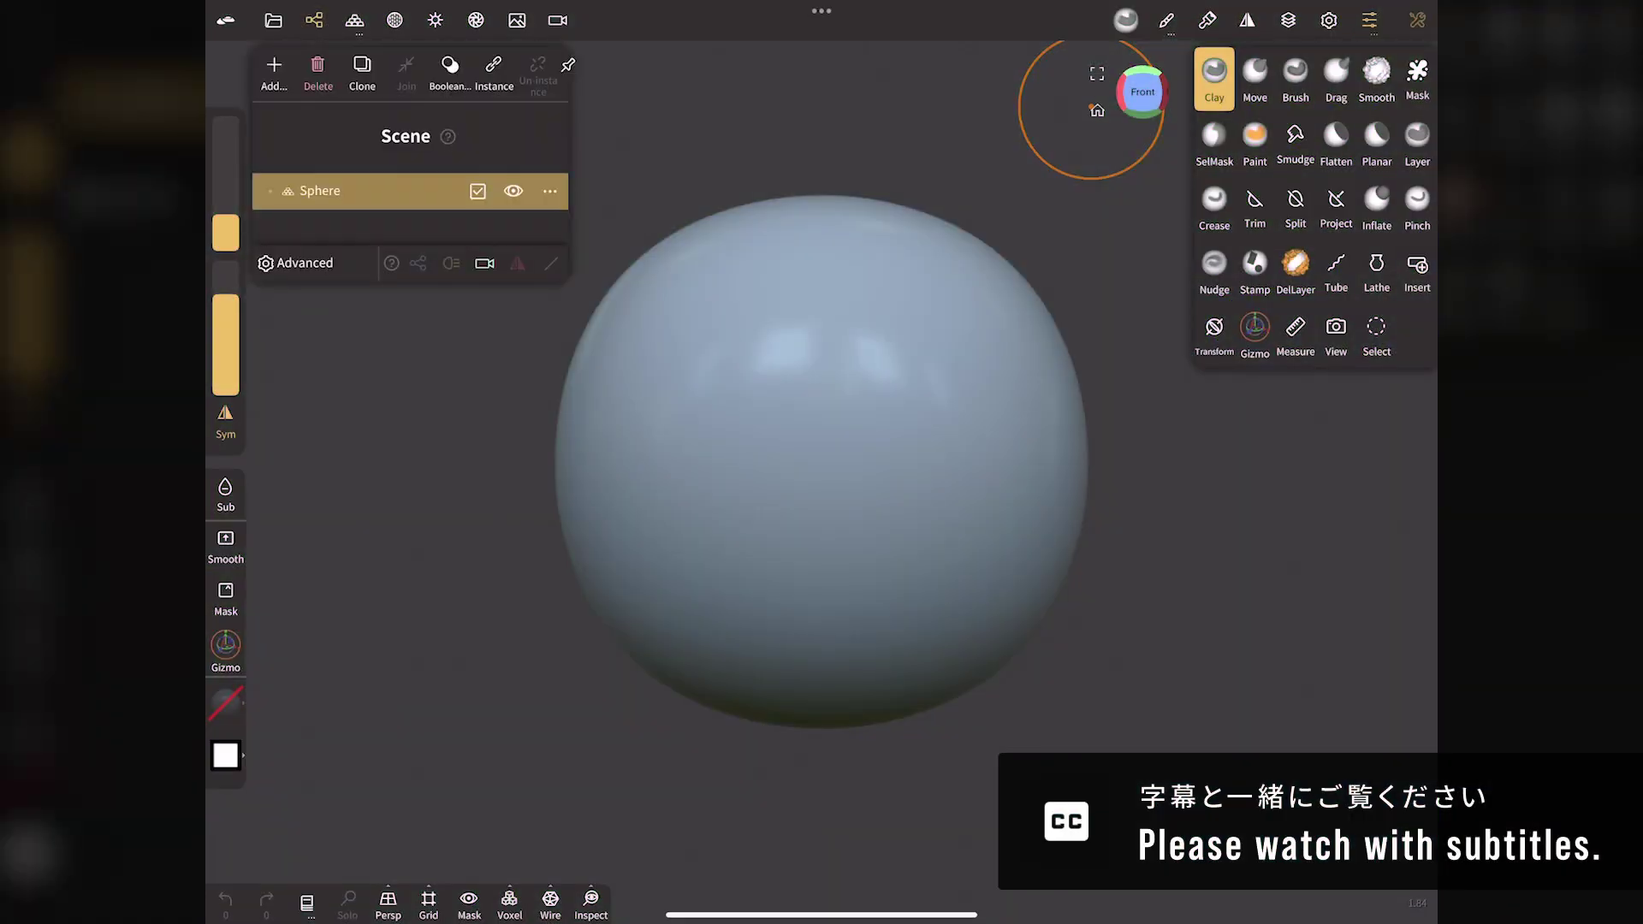
Step: Replace the default sphere with a box primitive
left_click(318, 73)
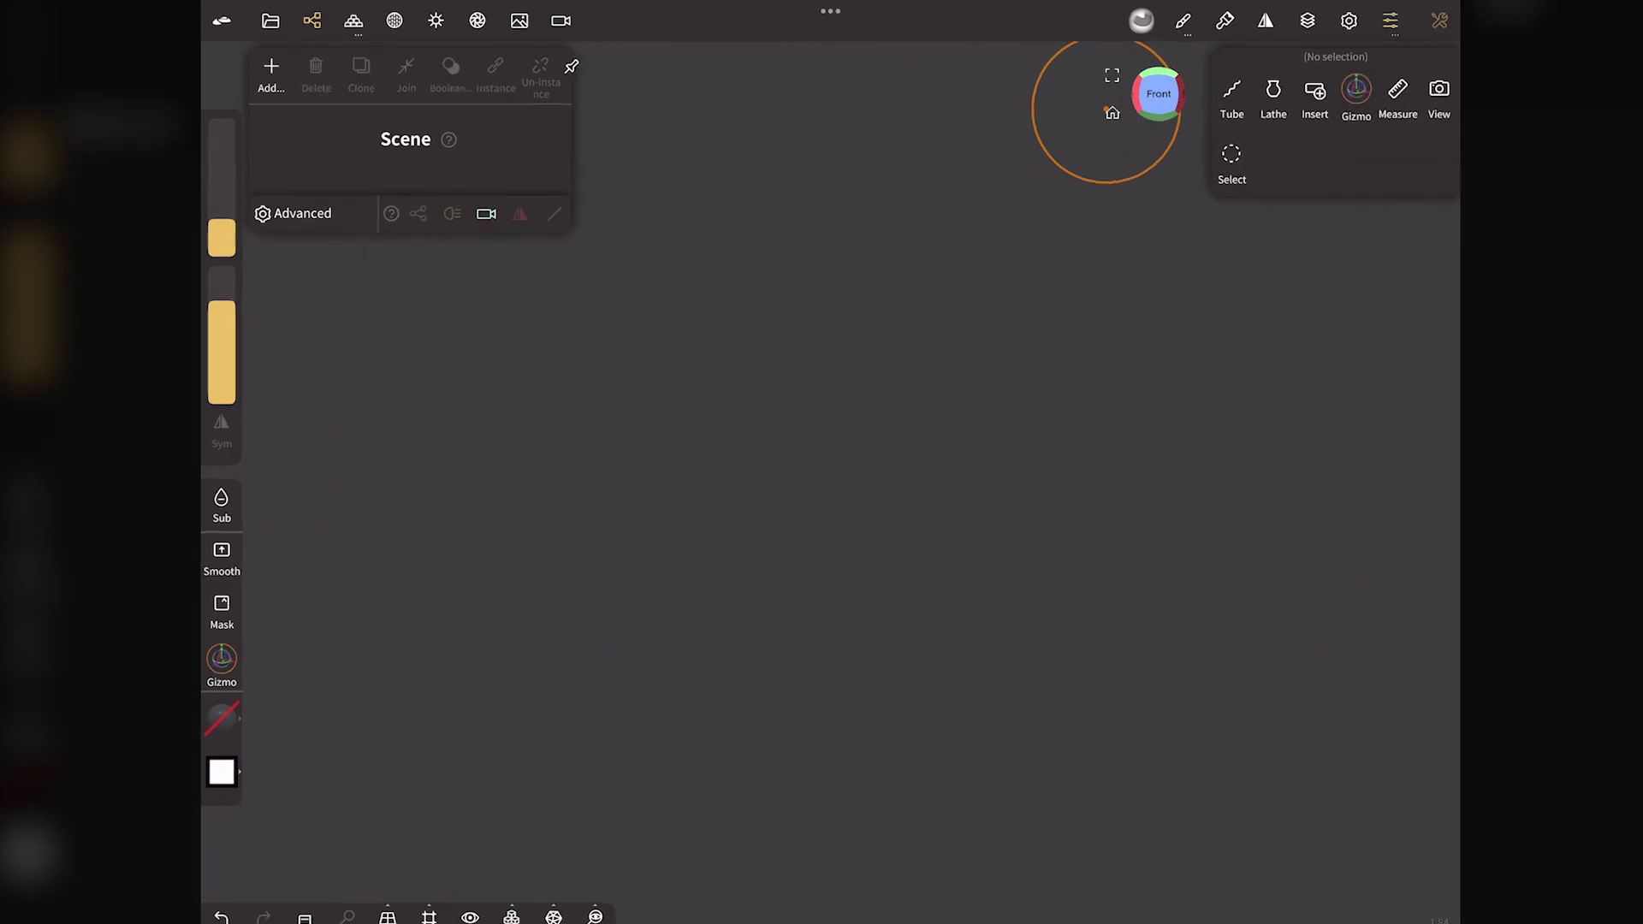
left_click(247, 77)
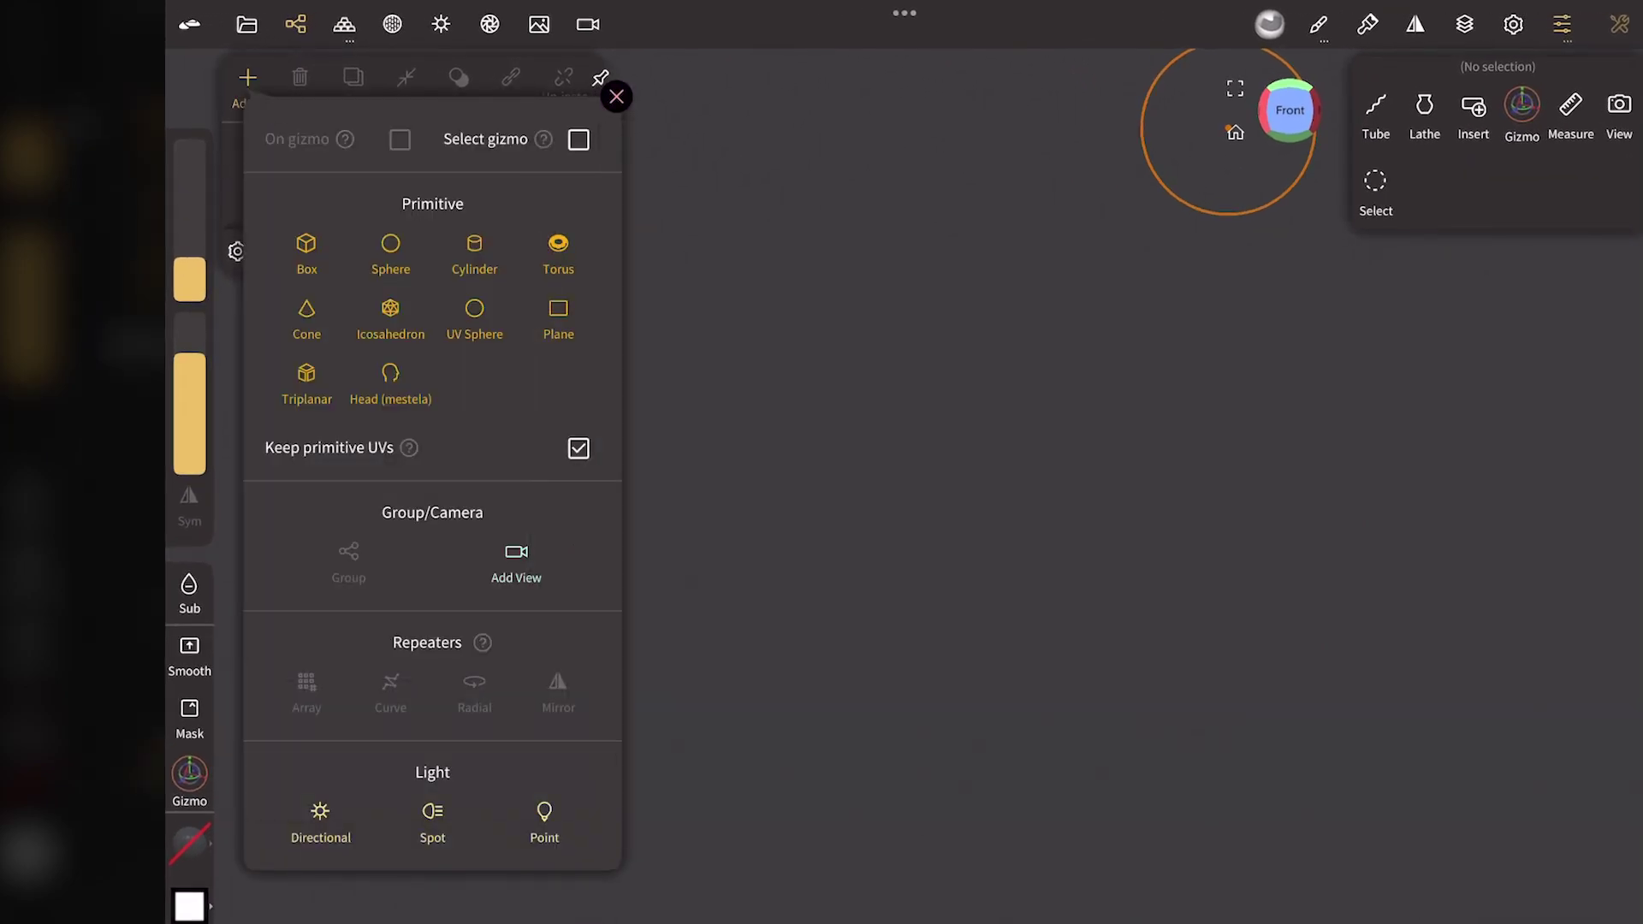
left_click(305, 241)
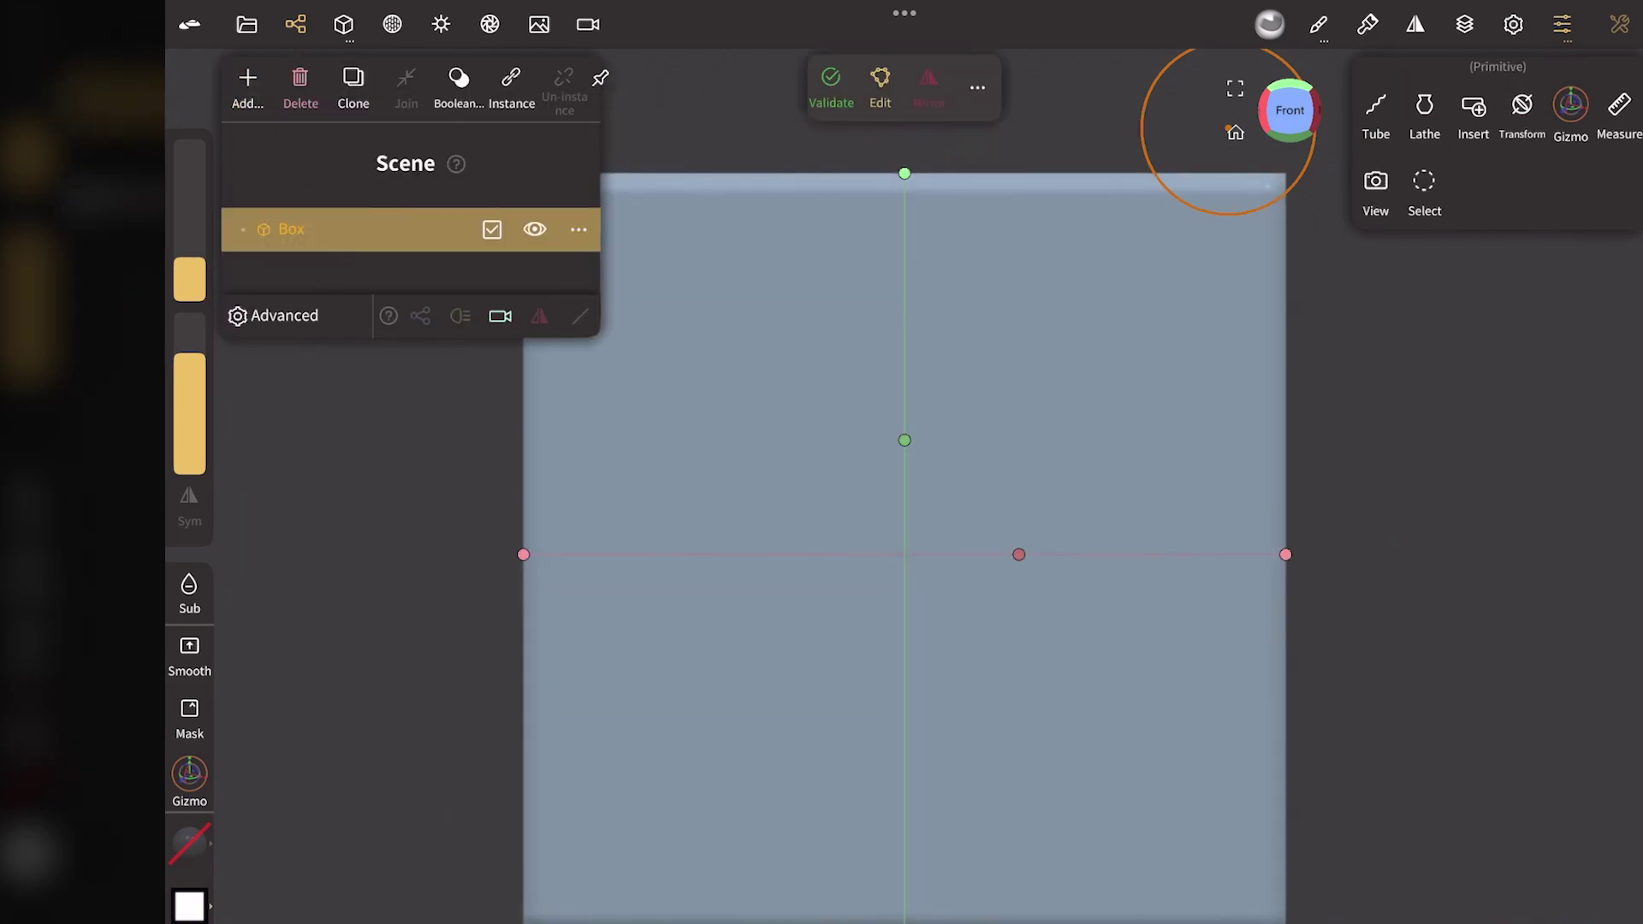
left_click(295, 24)
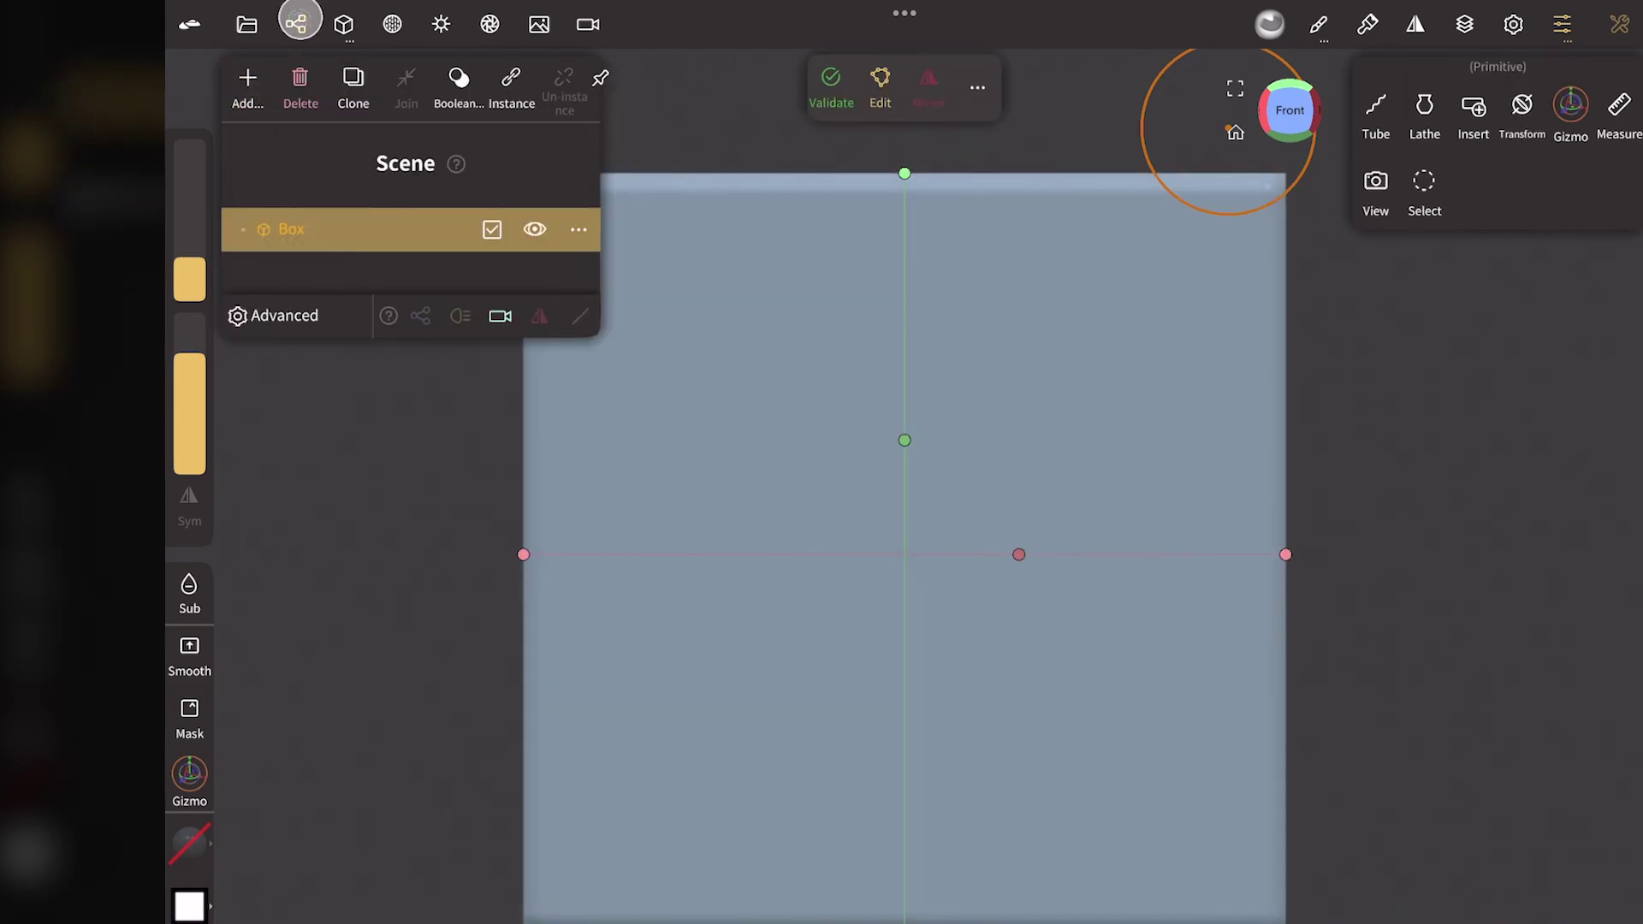
Step: Stretch the box to Size Y 1.33 using the grid, then hide the grid
left_click(1235, 132)
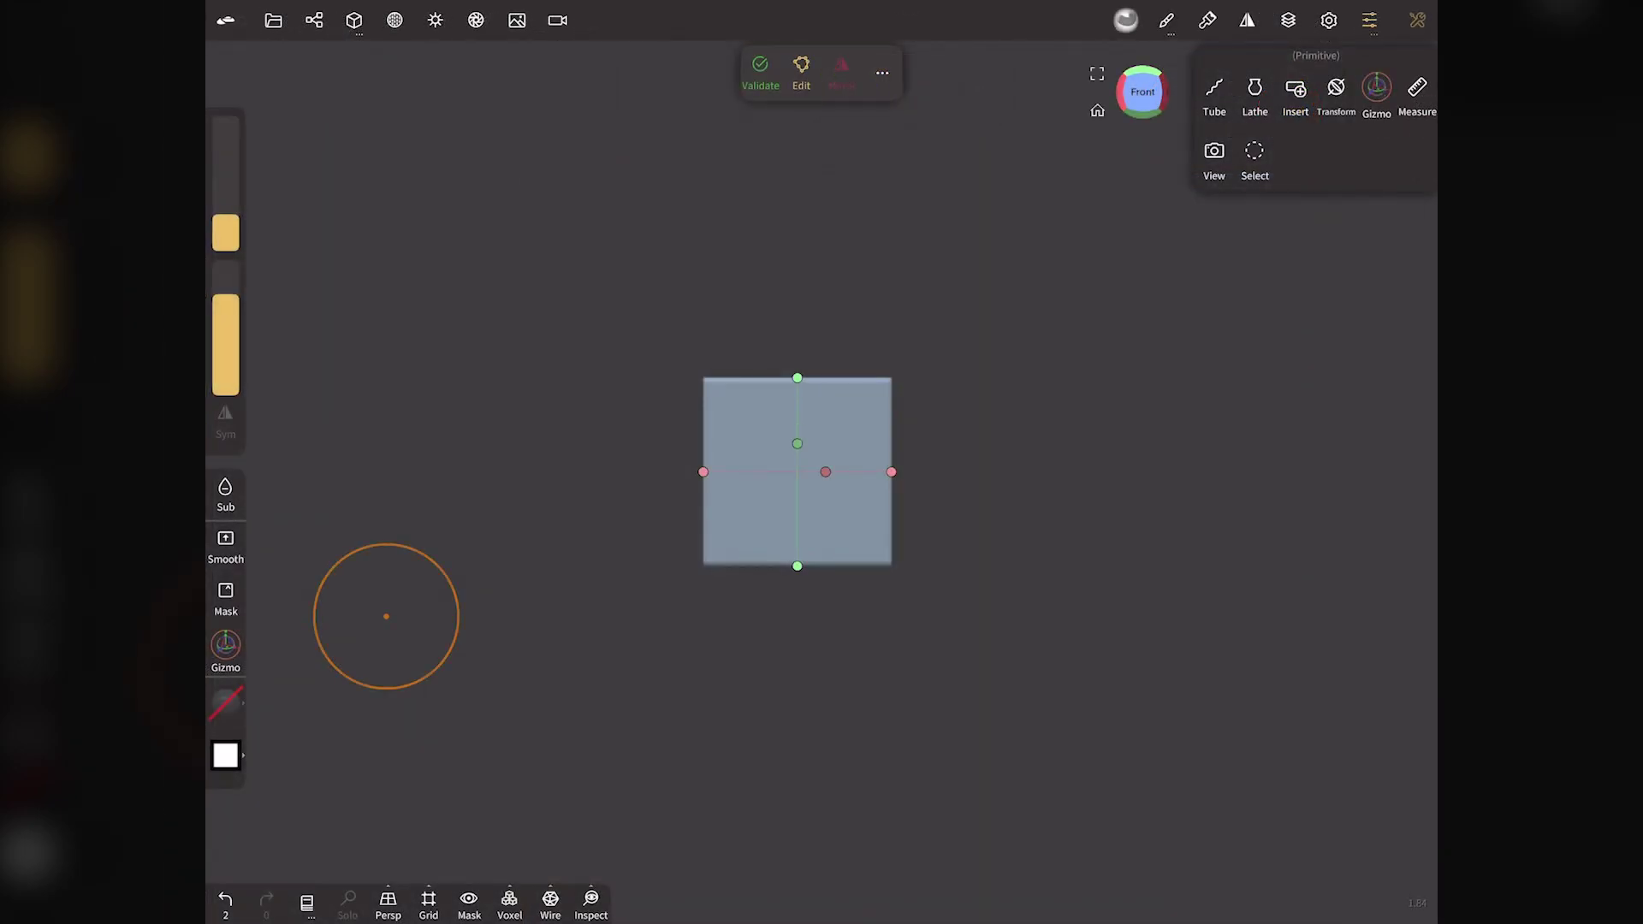
left_click(428, 899)
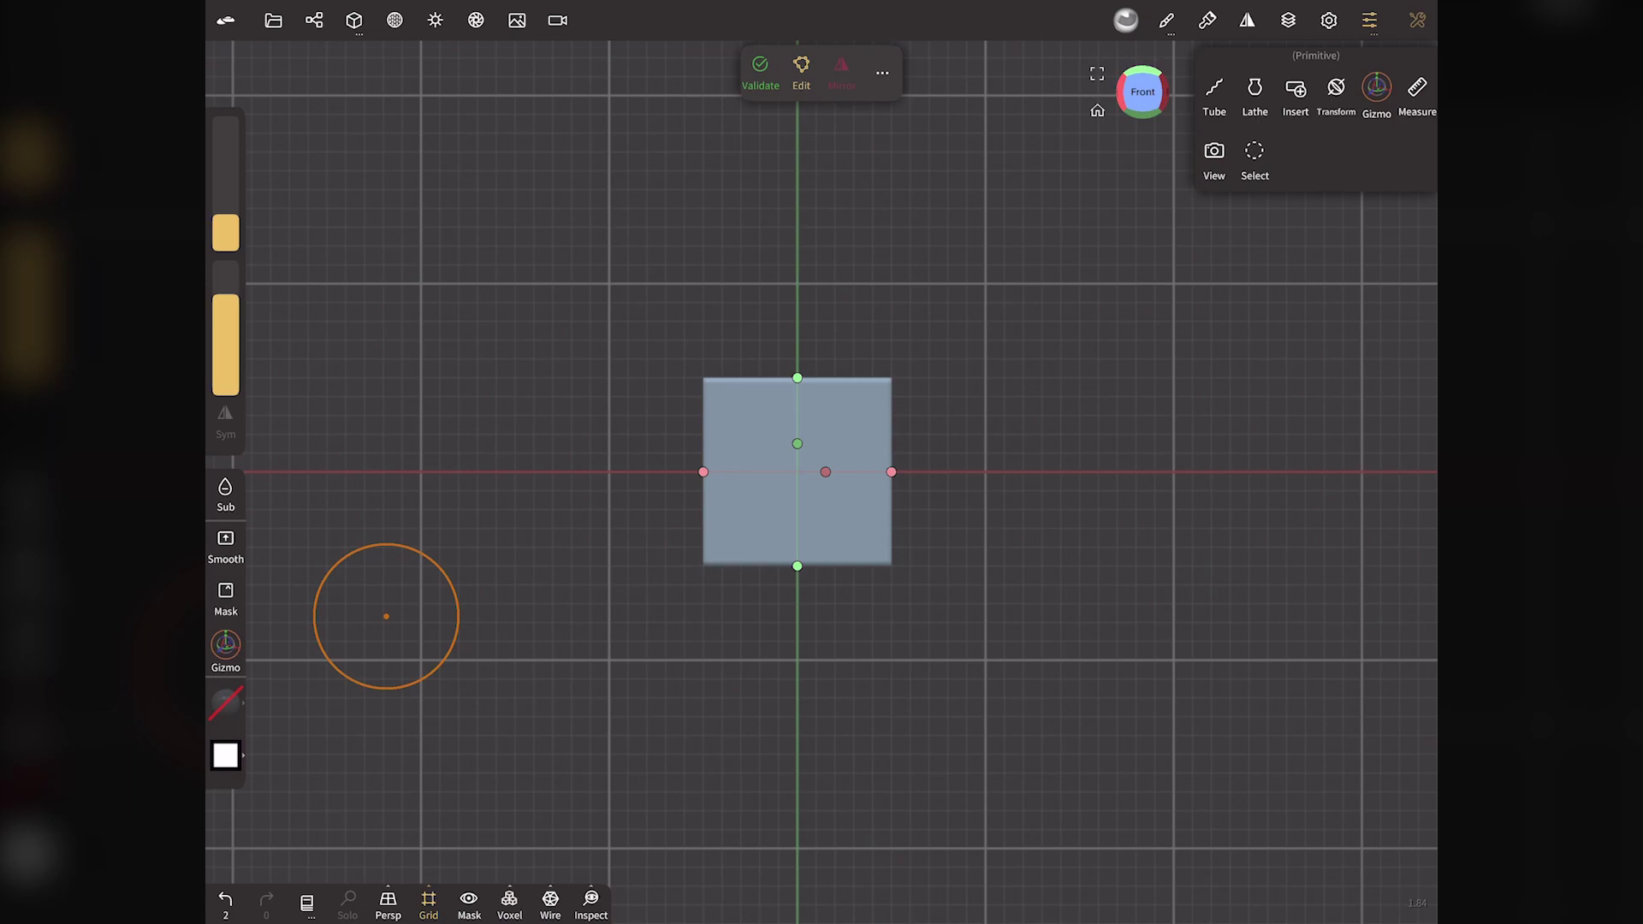
left_click(825, 472)
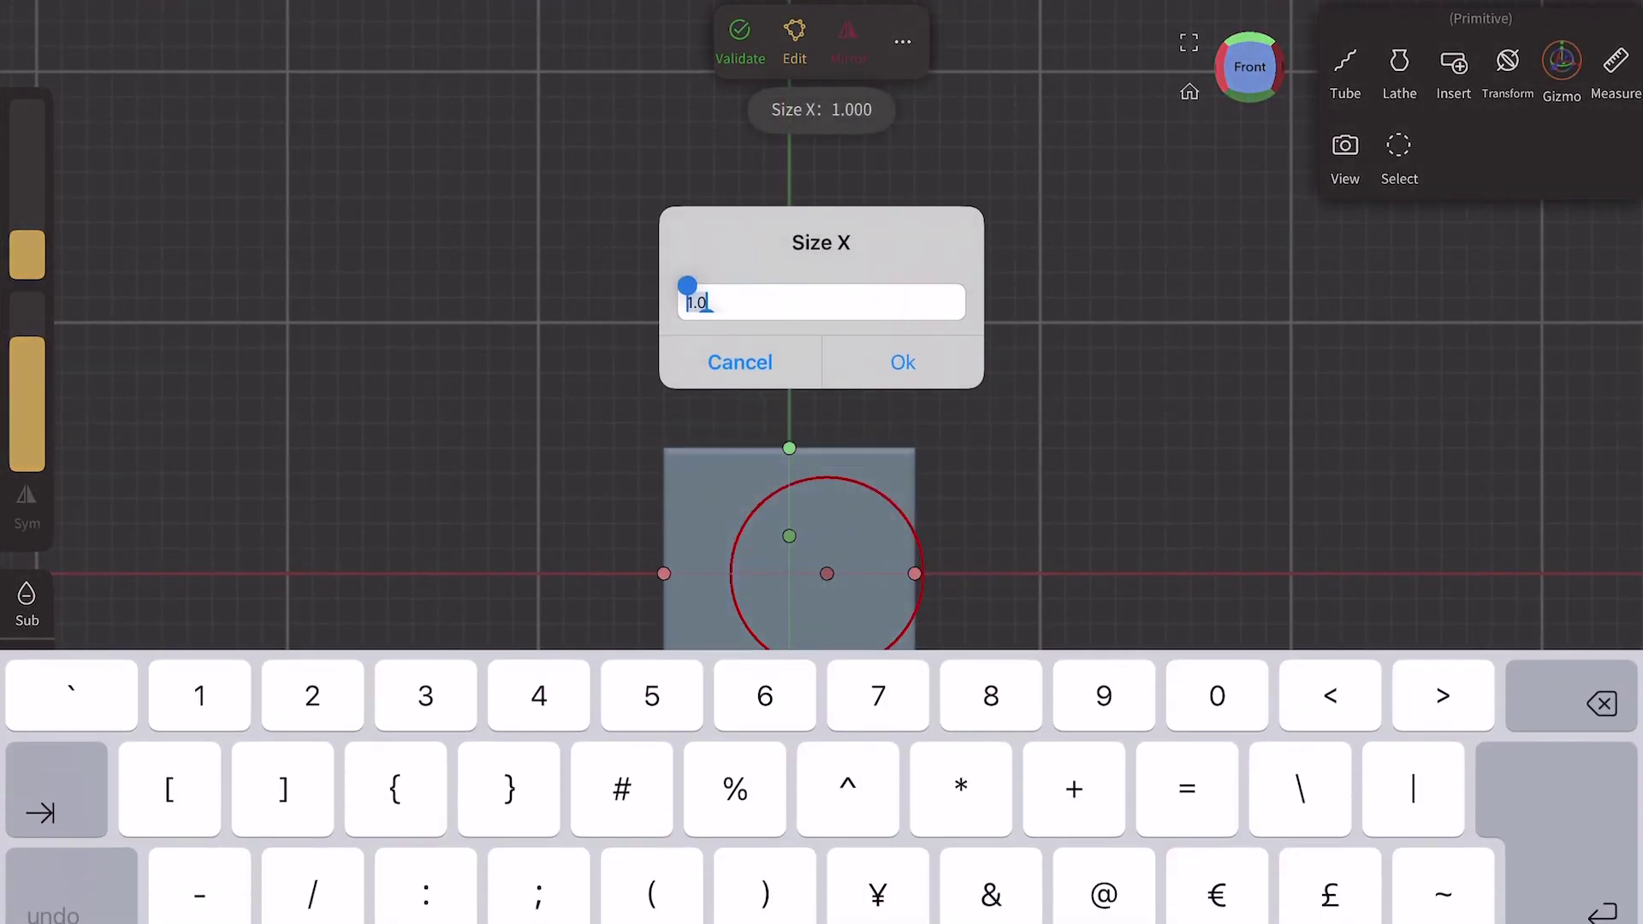
key("Right")
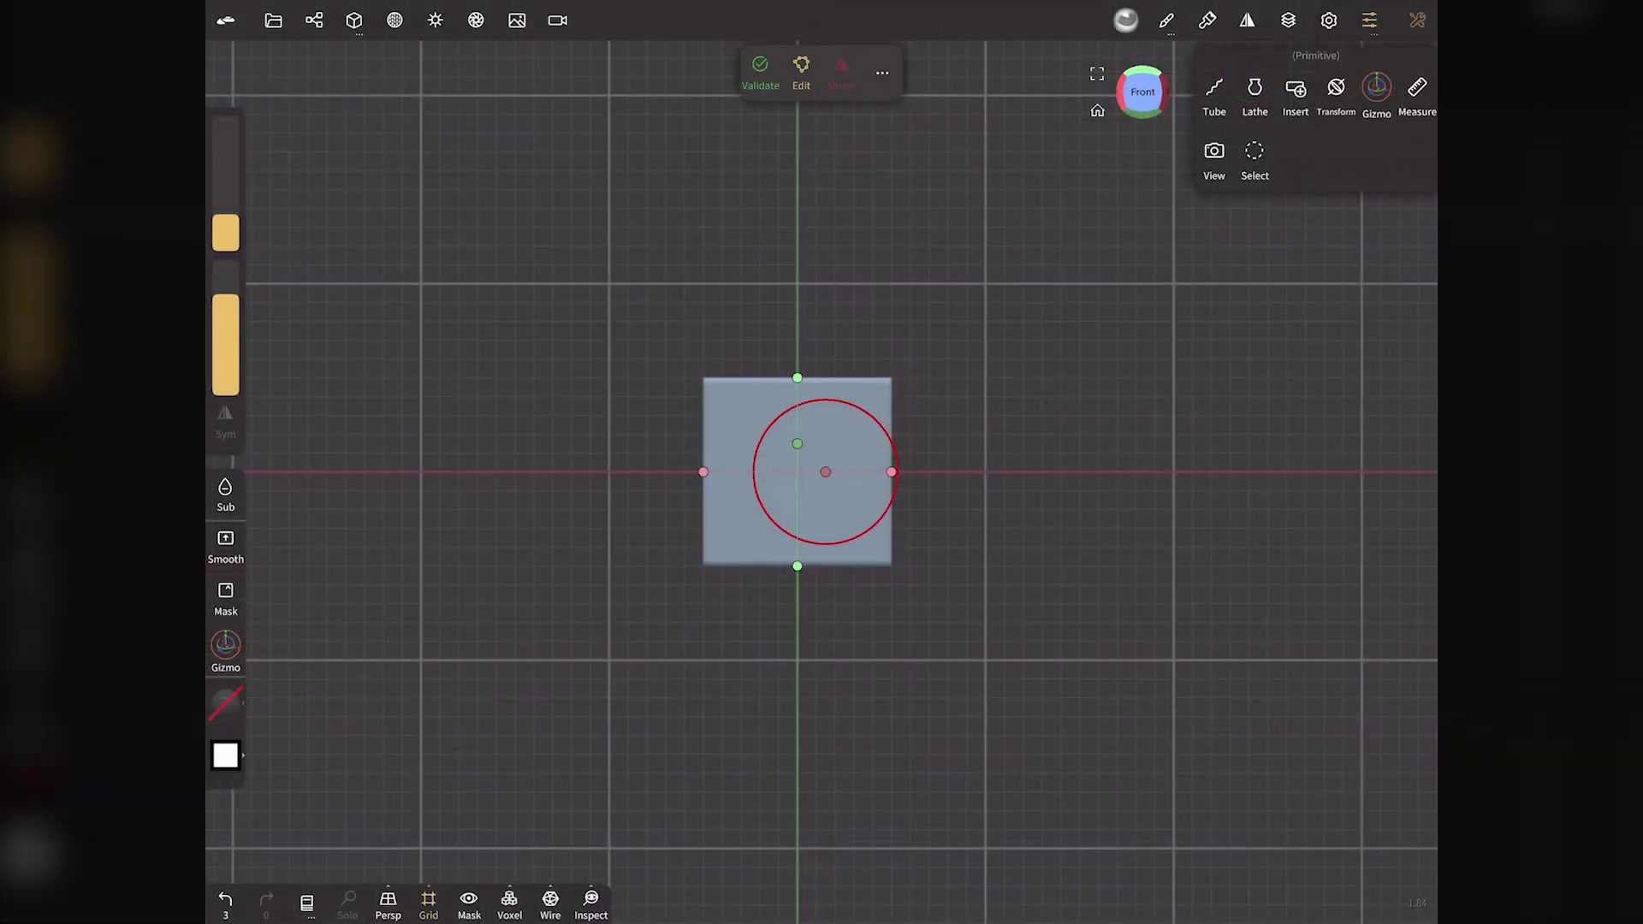
left_click_drag(797, 443, 797, 433)
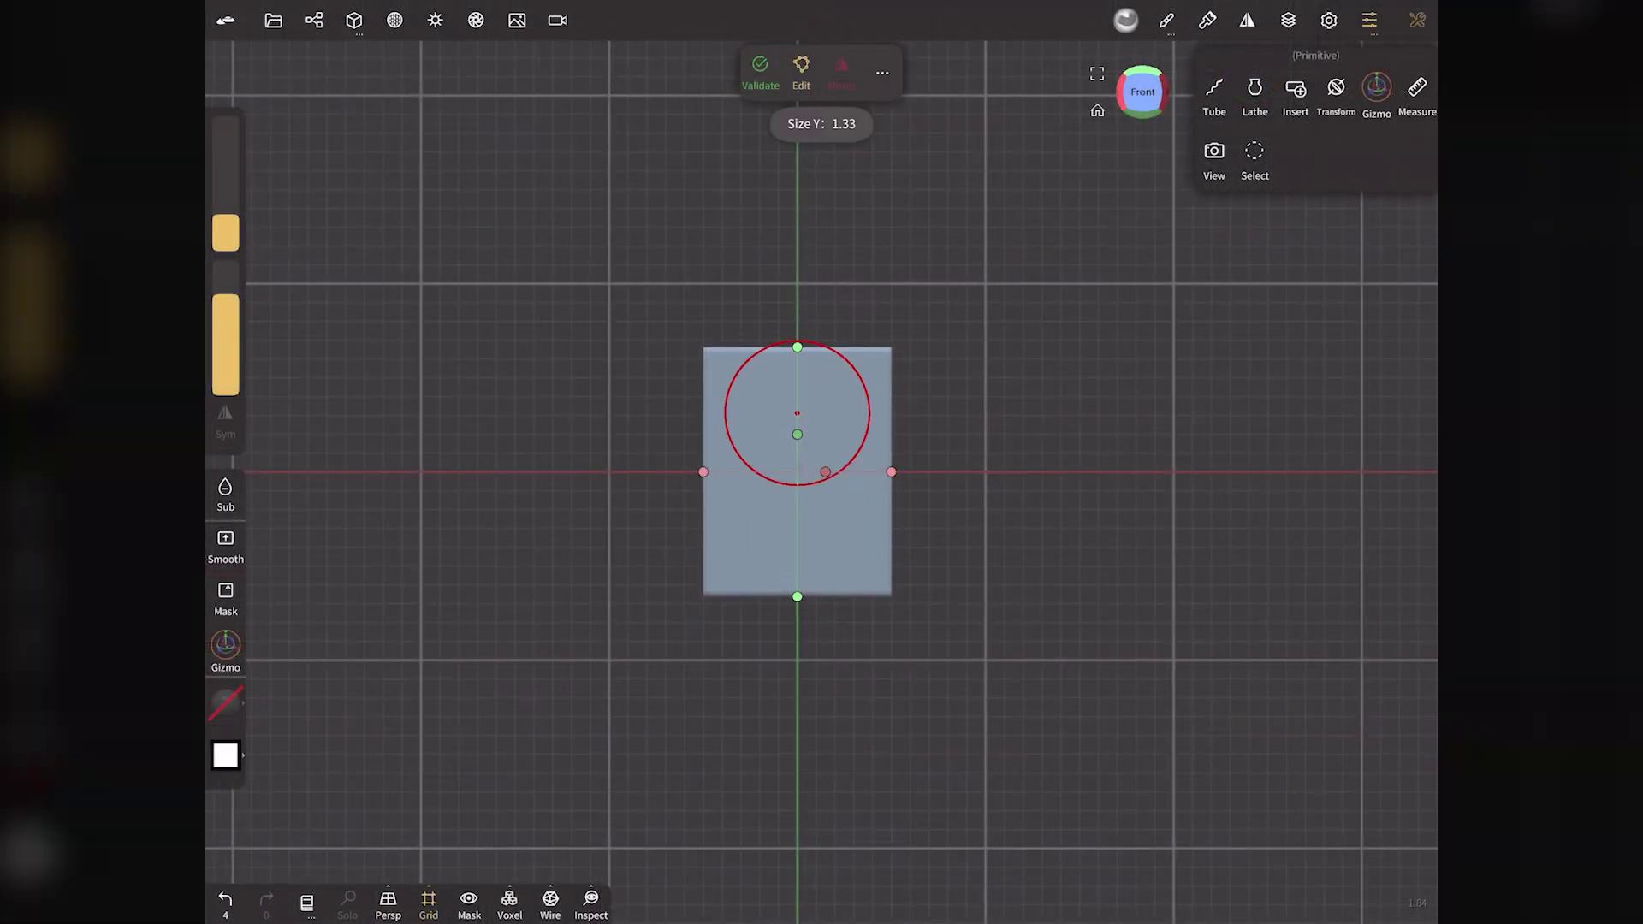
left_click_drag(1143, 94, 1145, 134)
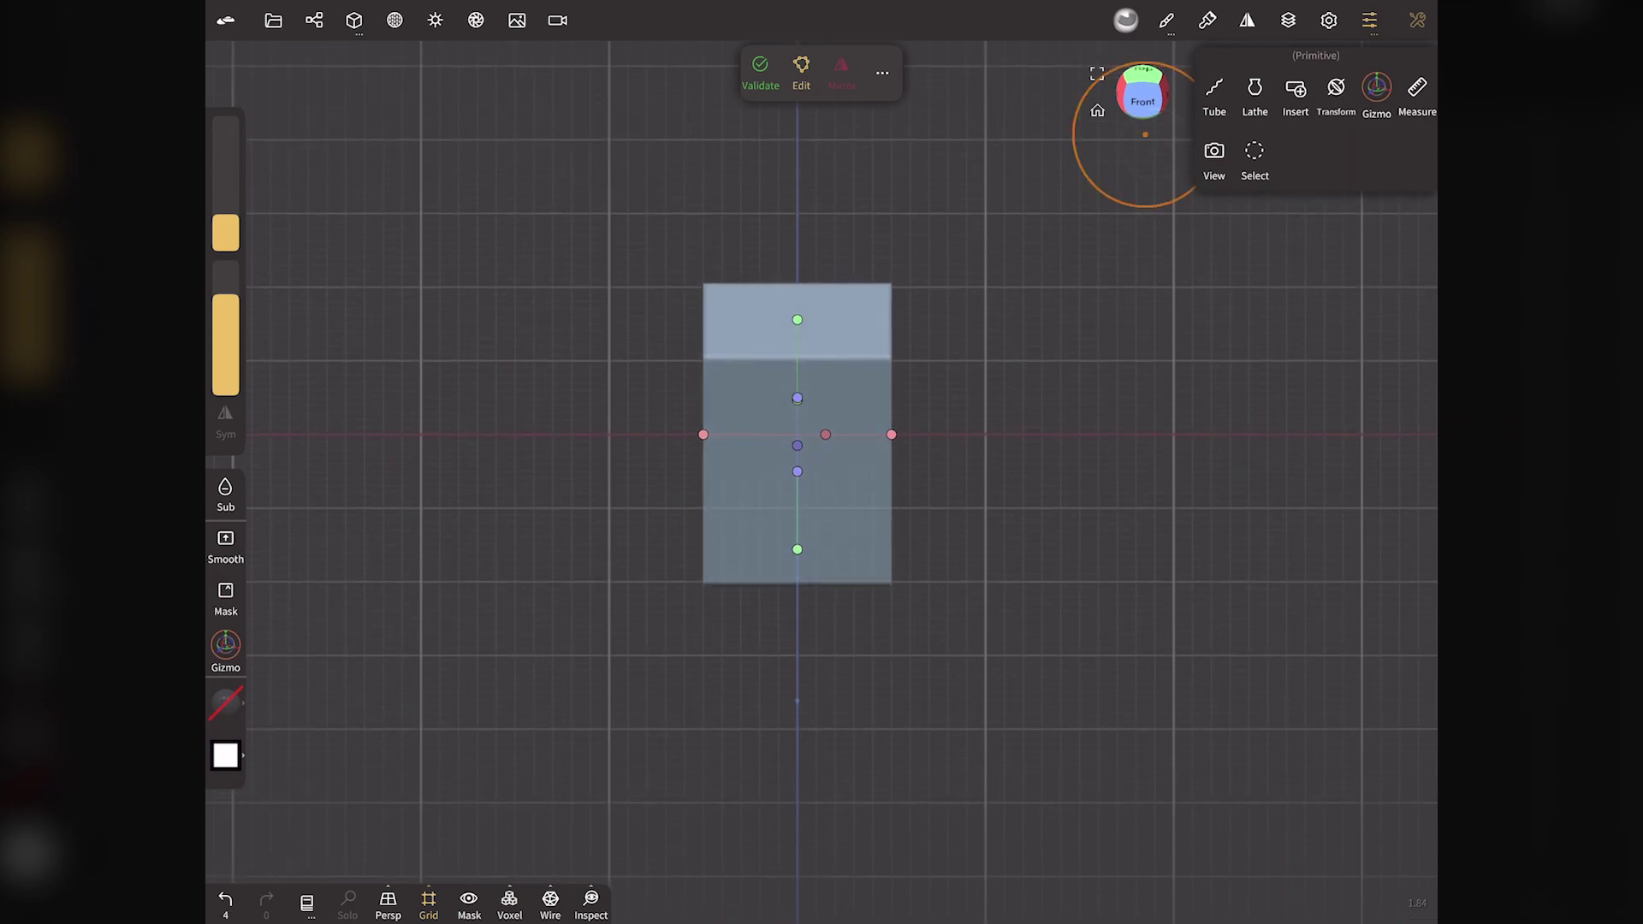
left_click(429, 901)
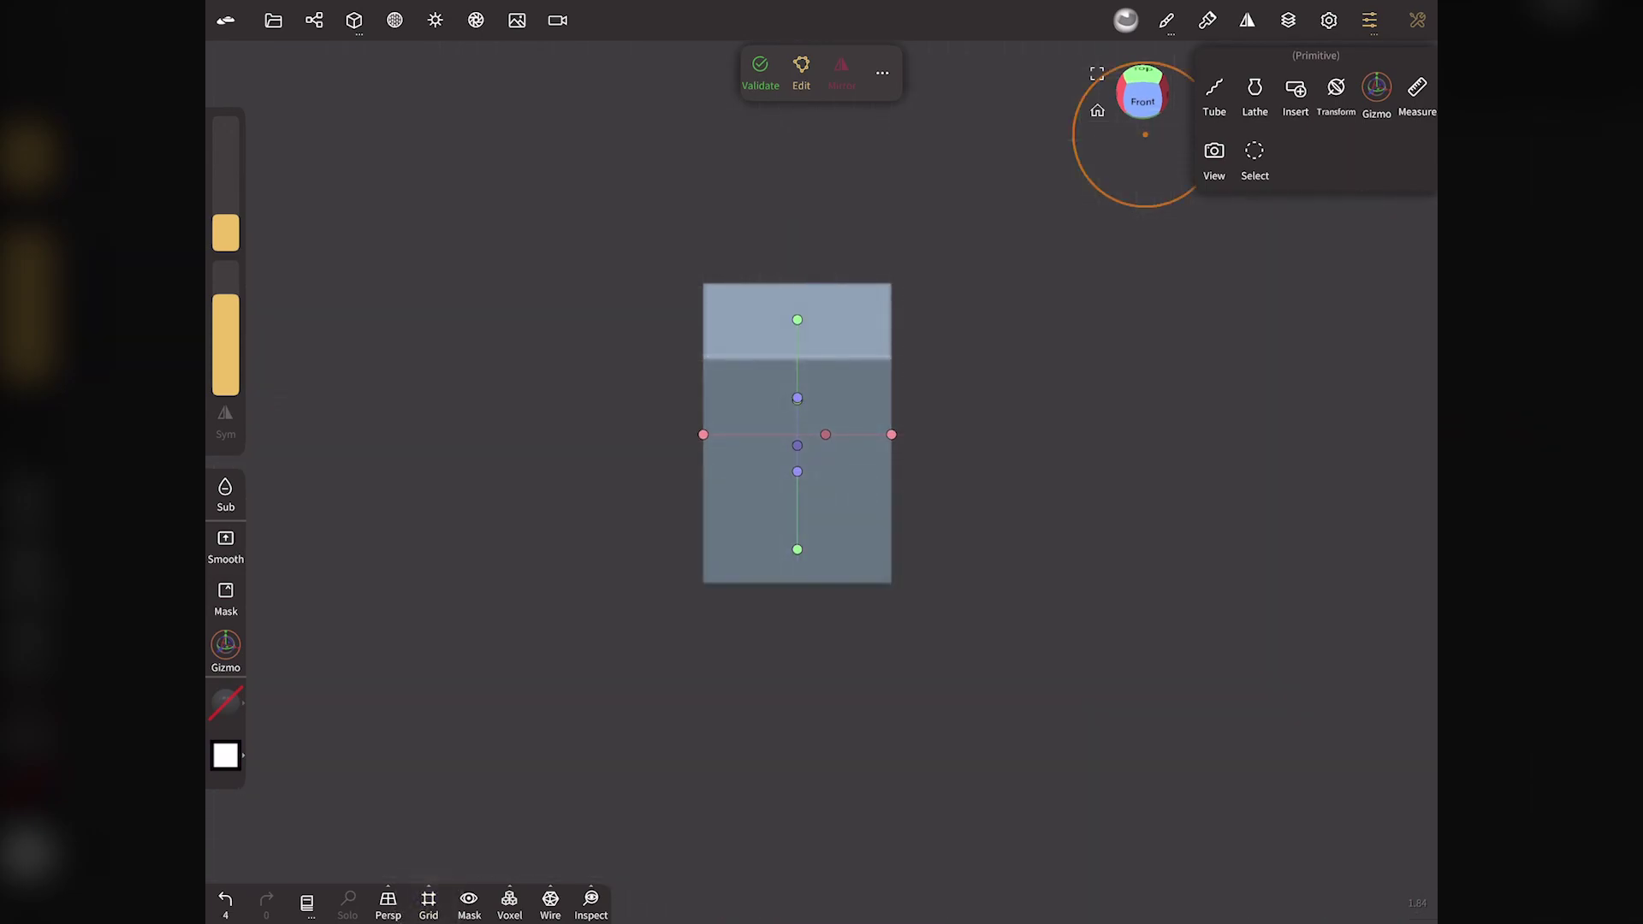
Step: Show the wireframe, validate the stretched box into a mesh, and bring up the Add list
left_click(550, 901)
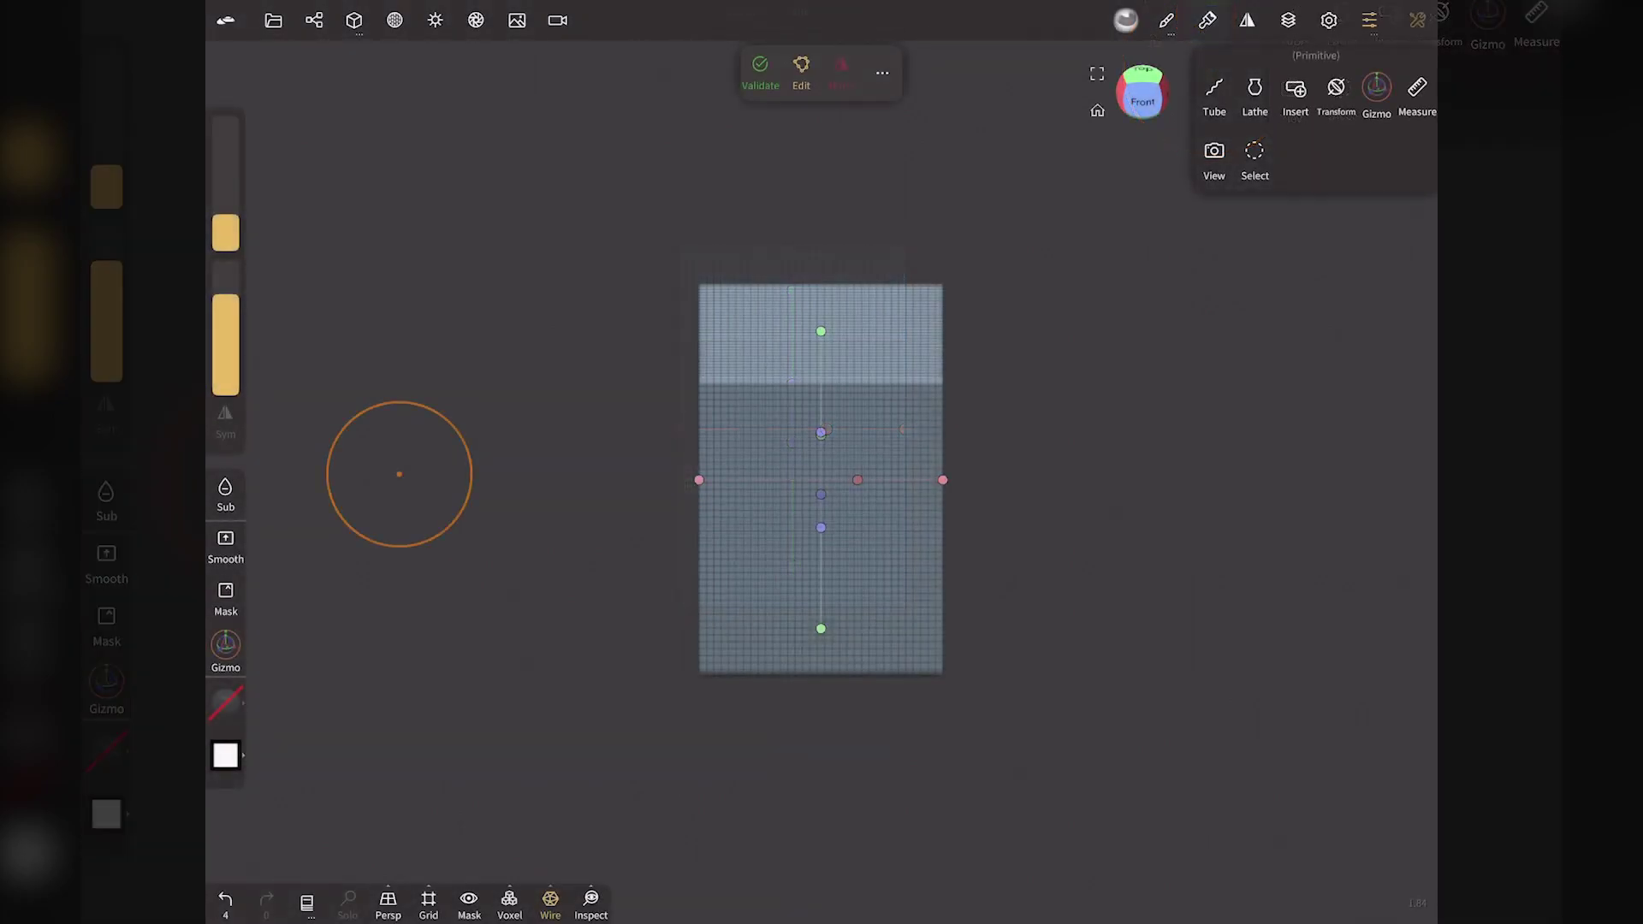
left_click(760, 73)
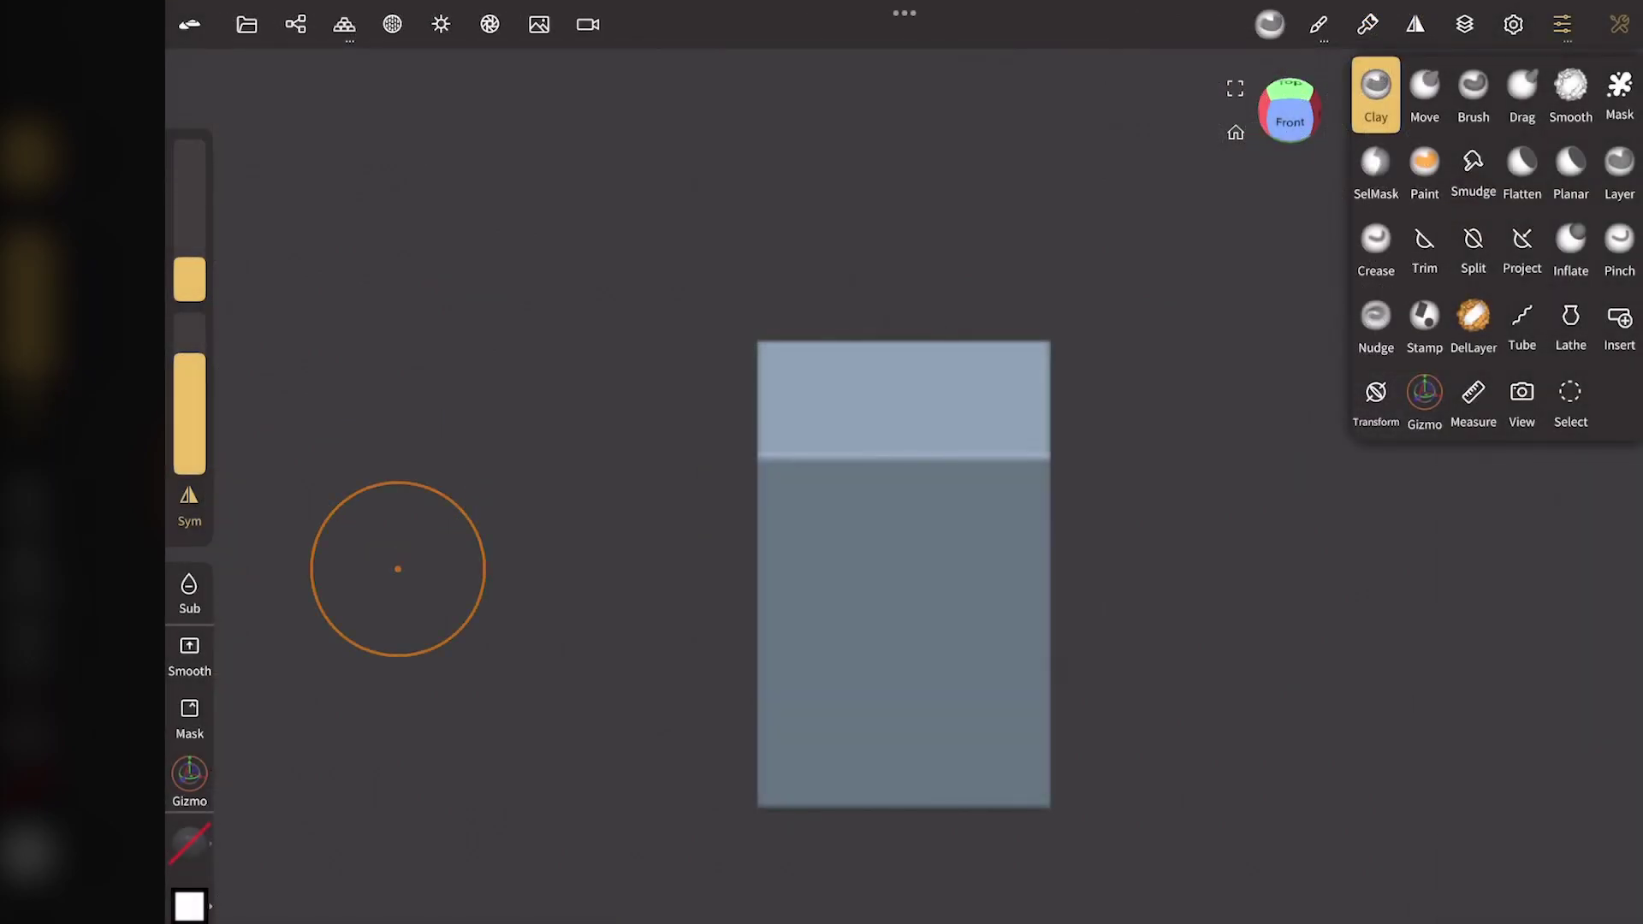
left_click(296, 24)
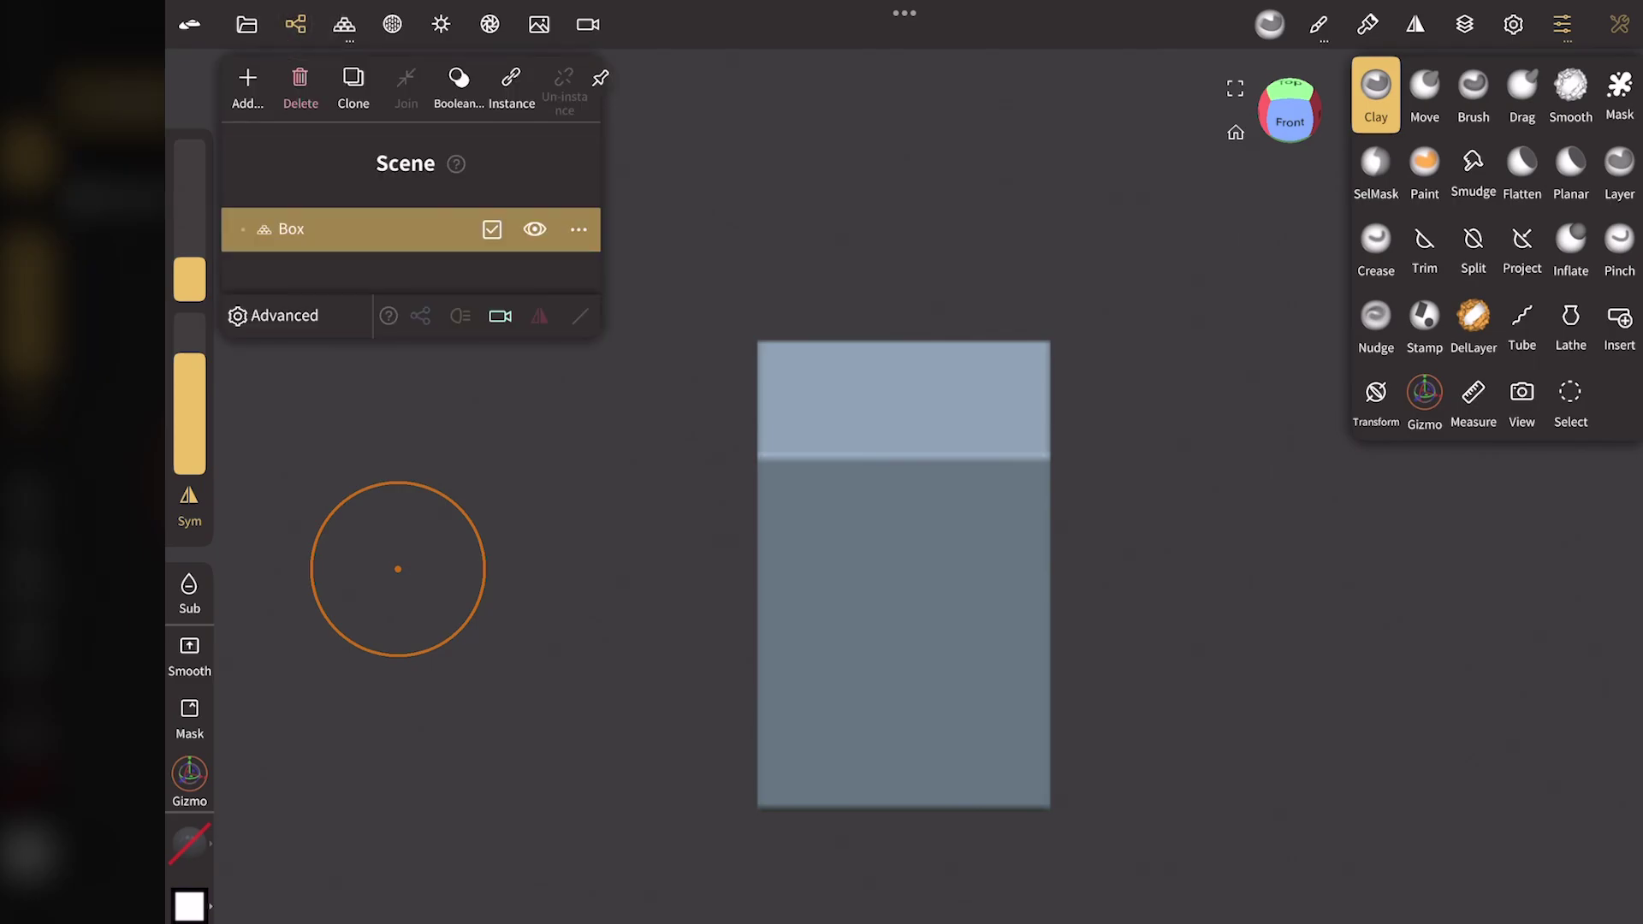
left_click(247, 86)
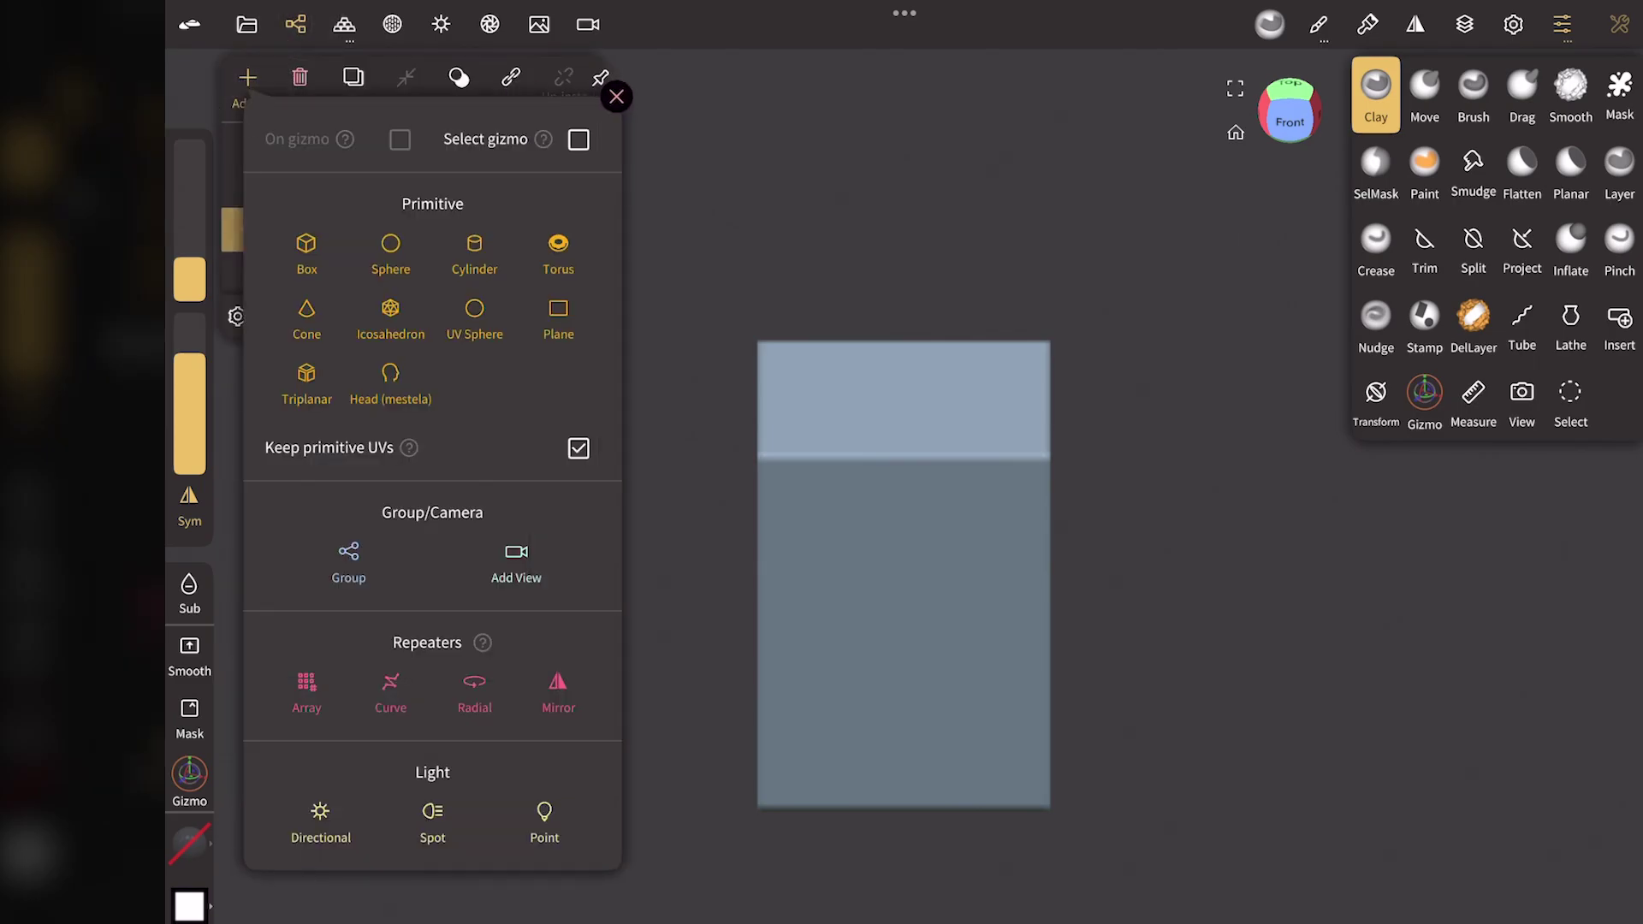
Step: Add a cylinder and roughly adjust its height and radius with the handles
left_click(473, 253)
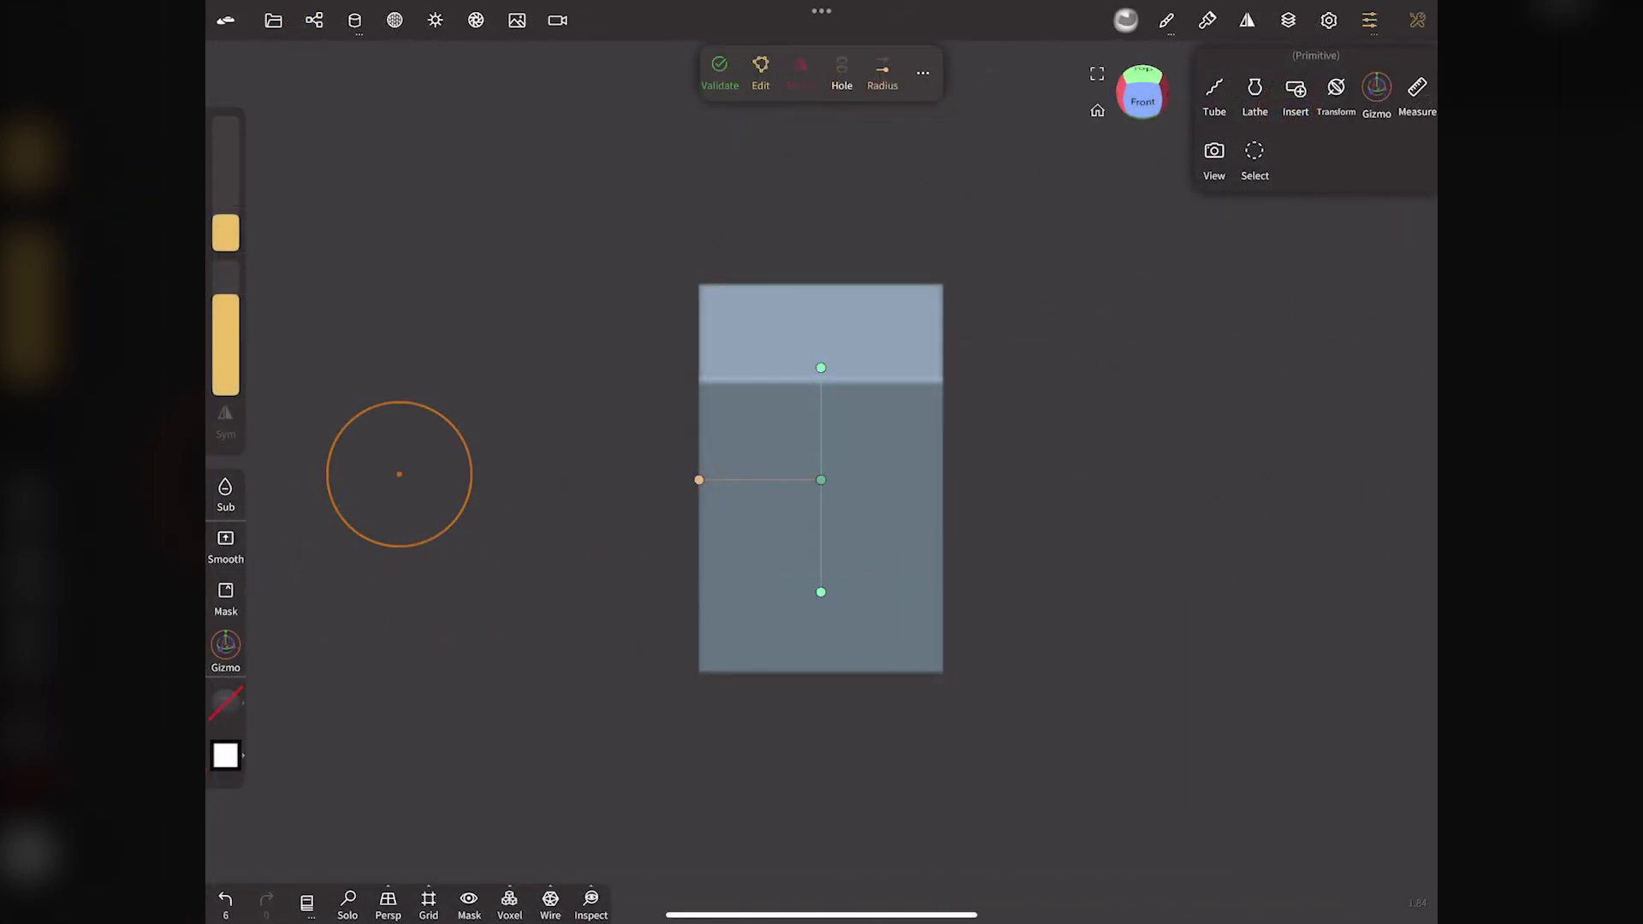
left_click_drag(821, 368, 829, 253)
left_click_drag(820, 592, 826, 432)
left_click_drag(1143, 90, 1150, 138)
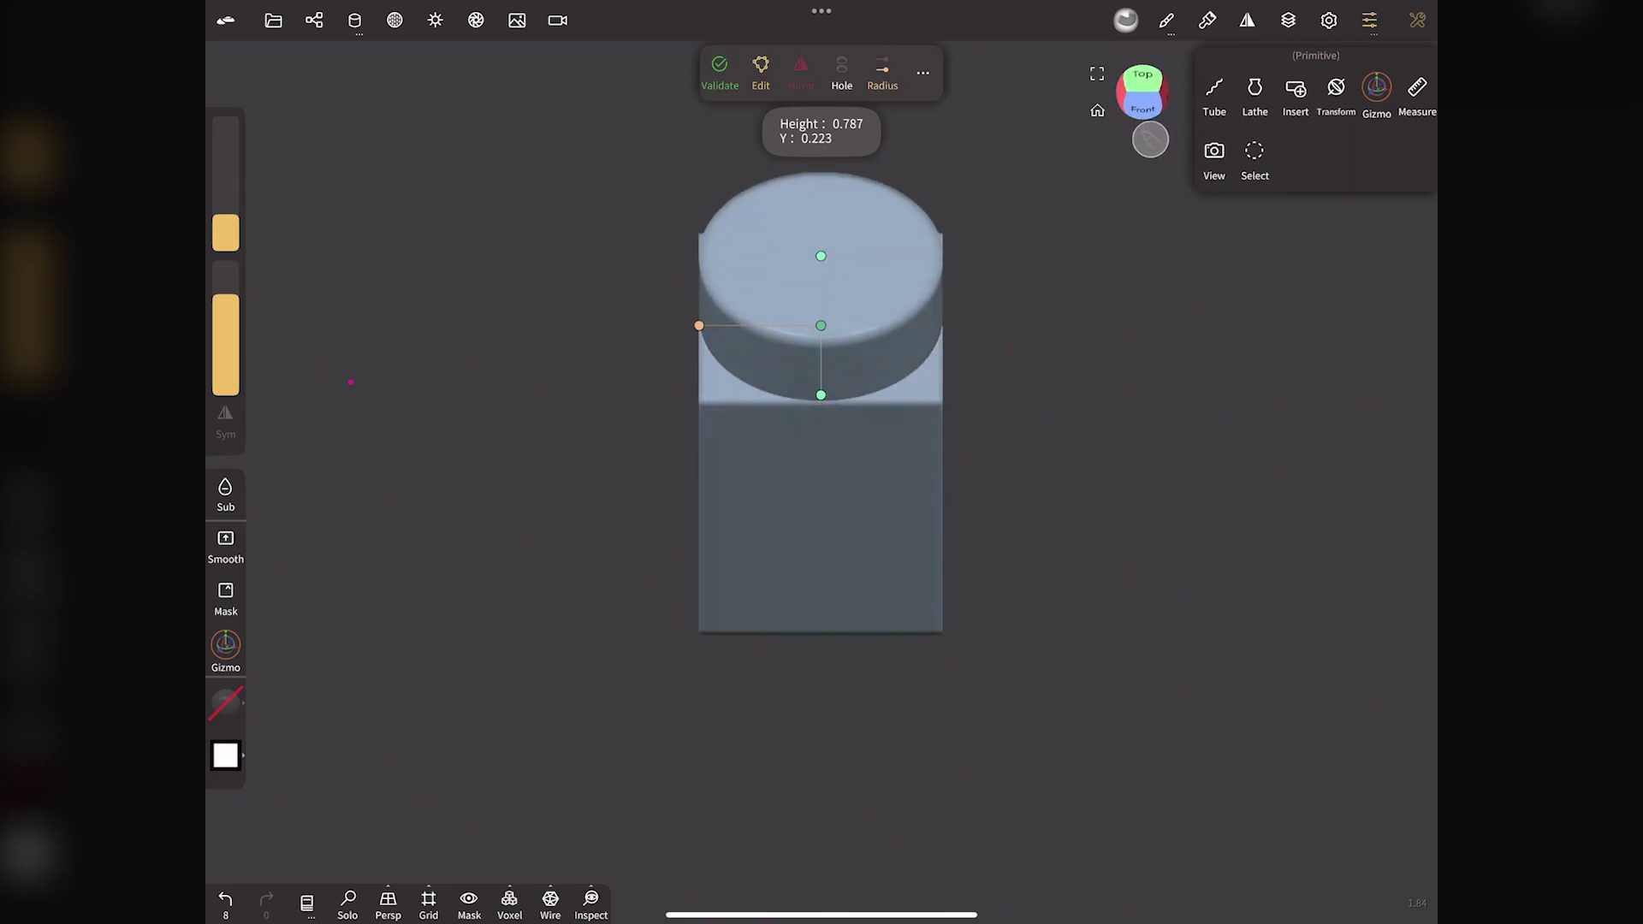
left_click(1141, 129)
left_click_drag(699, 325, 719, 325)
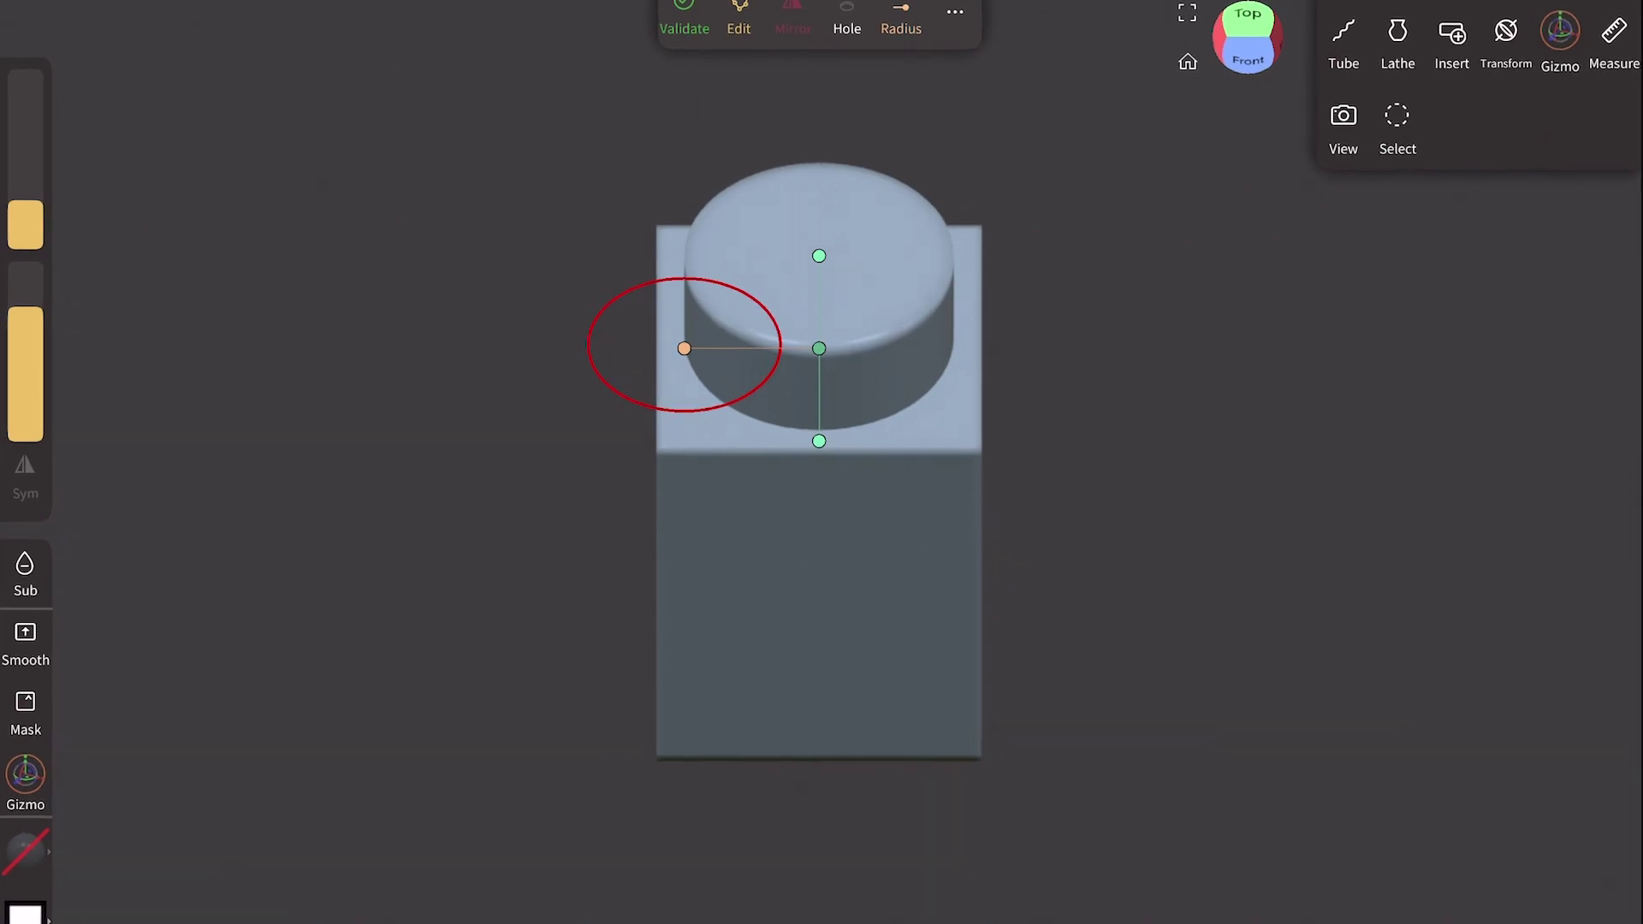
Step: Set the cylinder radius to 0.25, shorten the stud in front view, and validate it
double_click(684, 348)
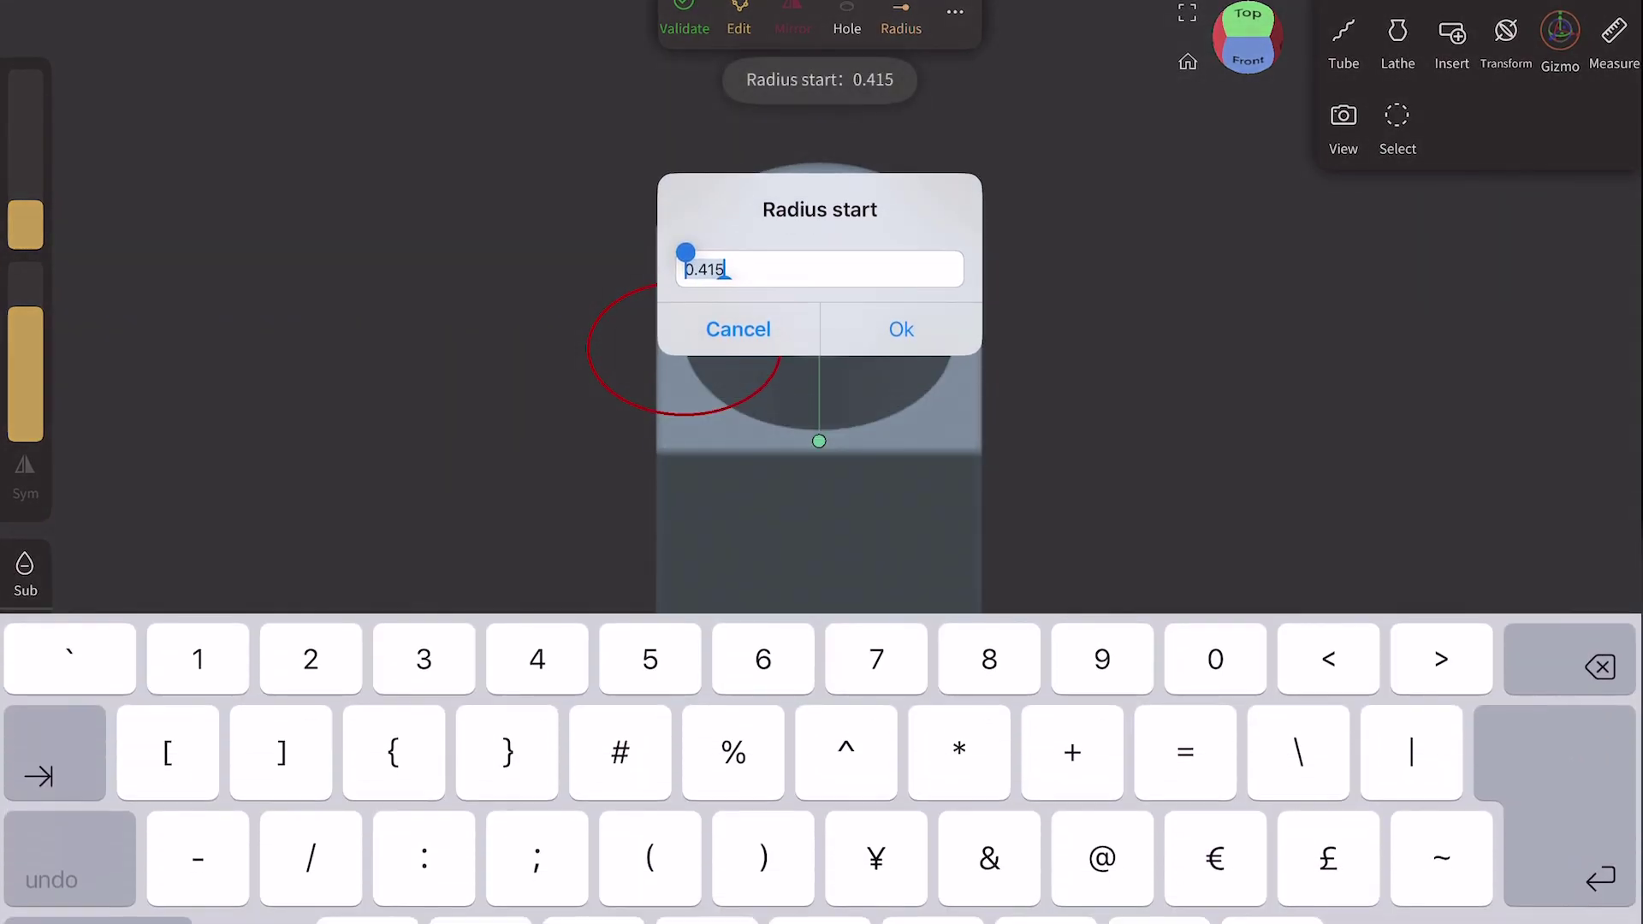
type("0.2")
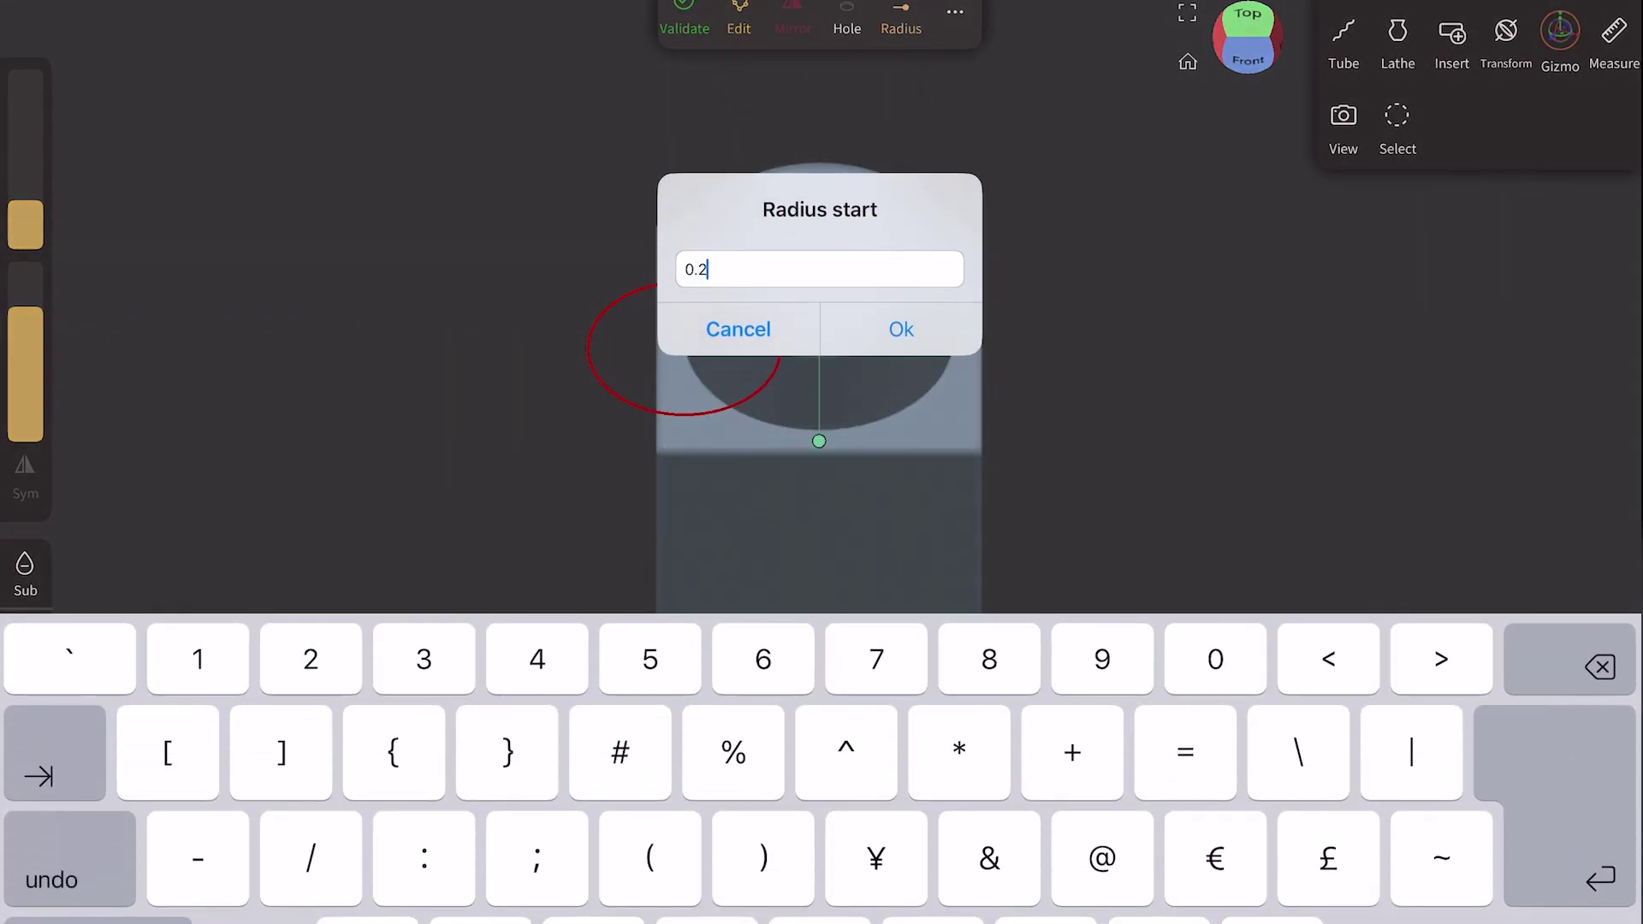
type("5")
key("Return")
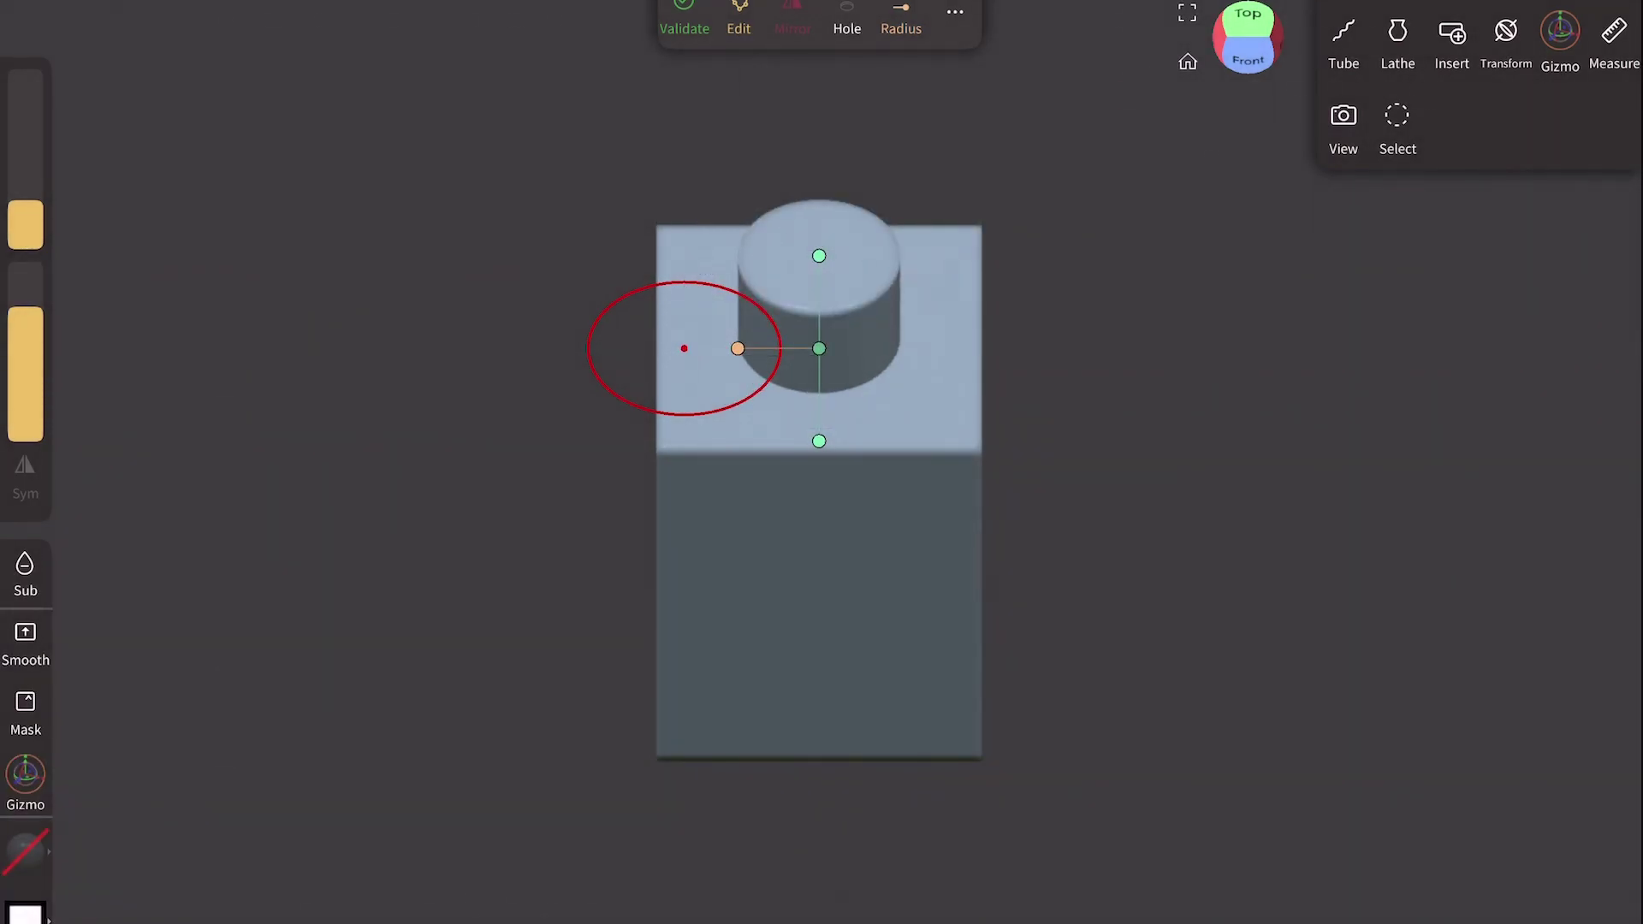
left_click(1143, 92)
left_click_drag(821, 253, 828, 290)
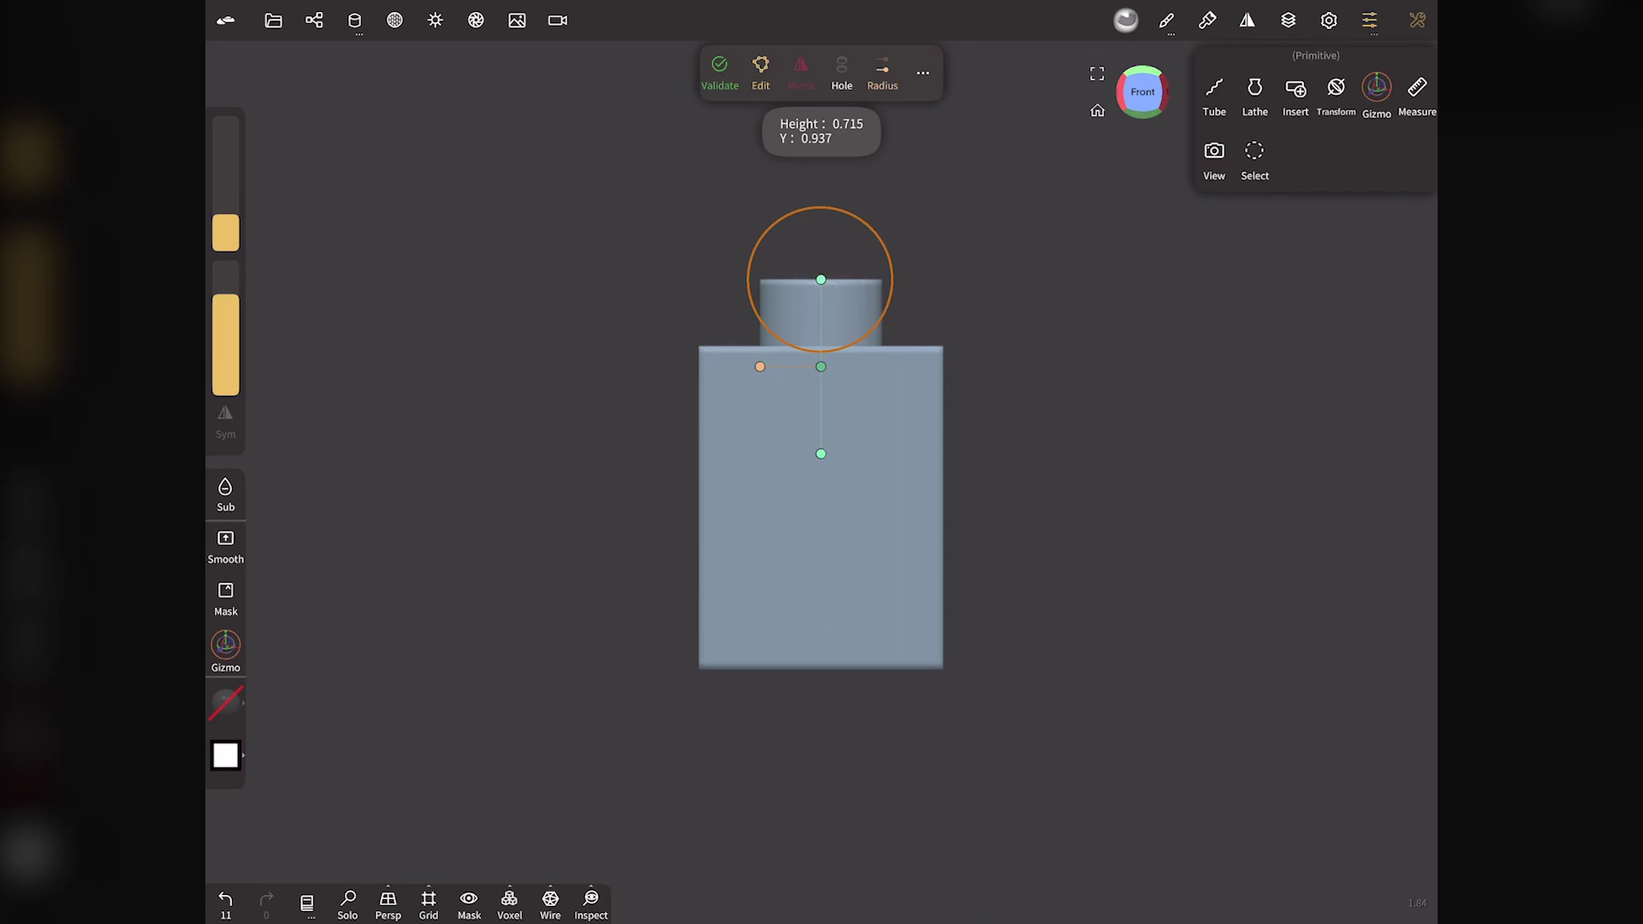
left_click_drag(1143, 94, 1135, 164)
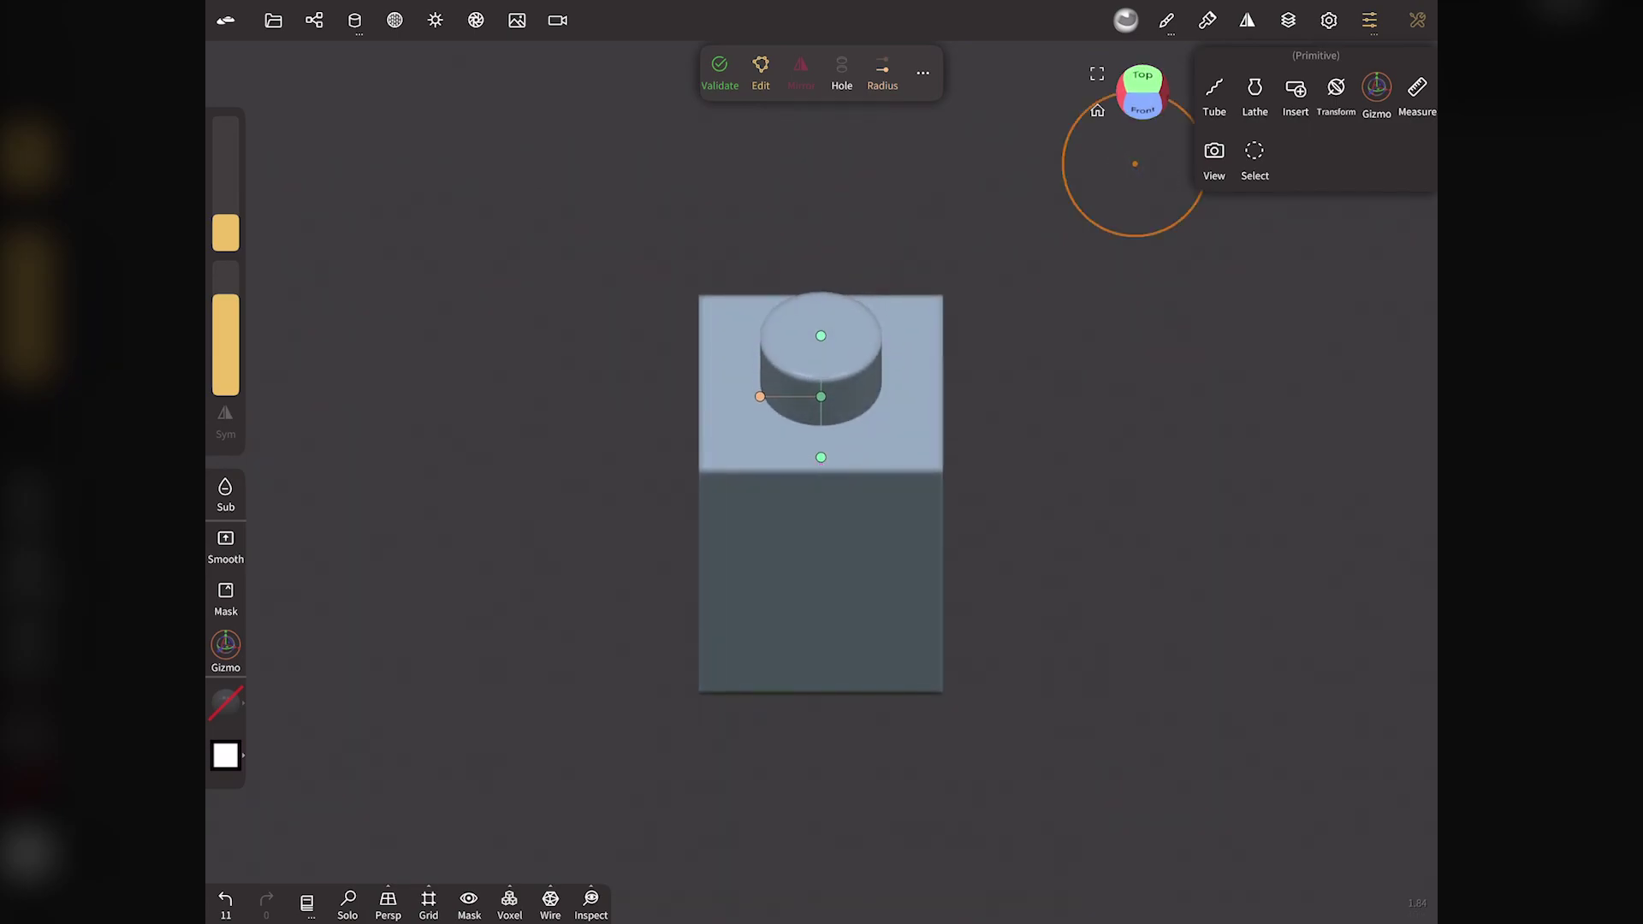
left_click(720, 73)
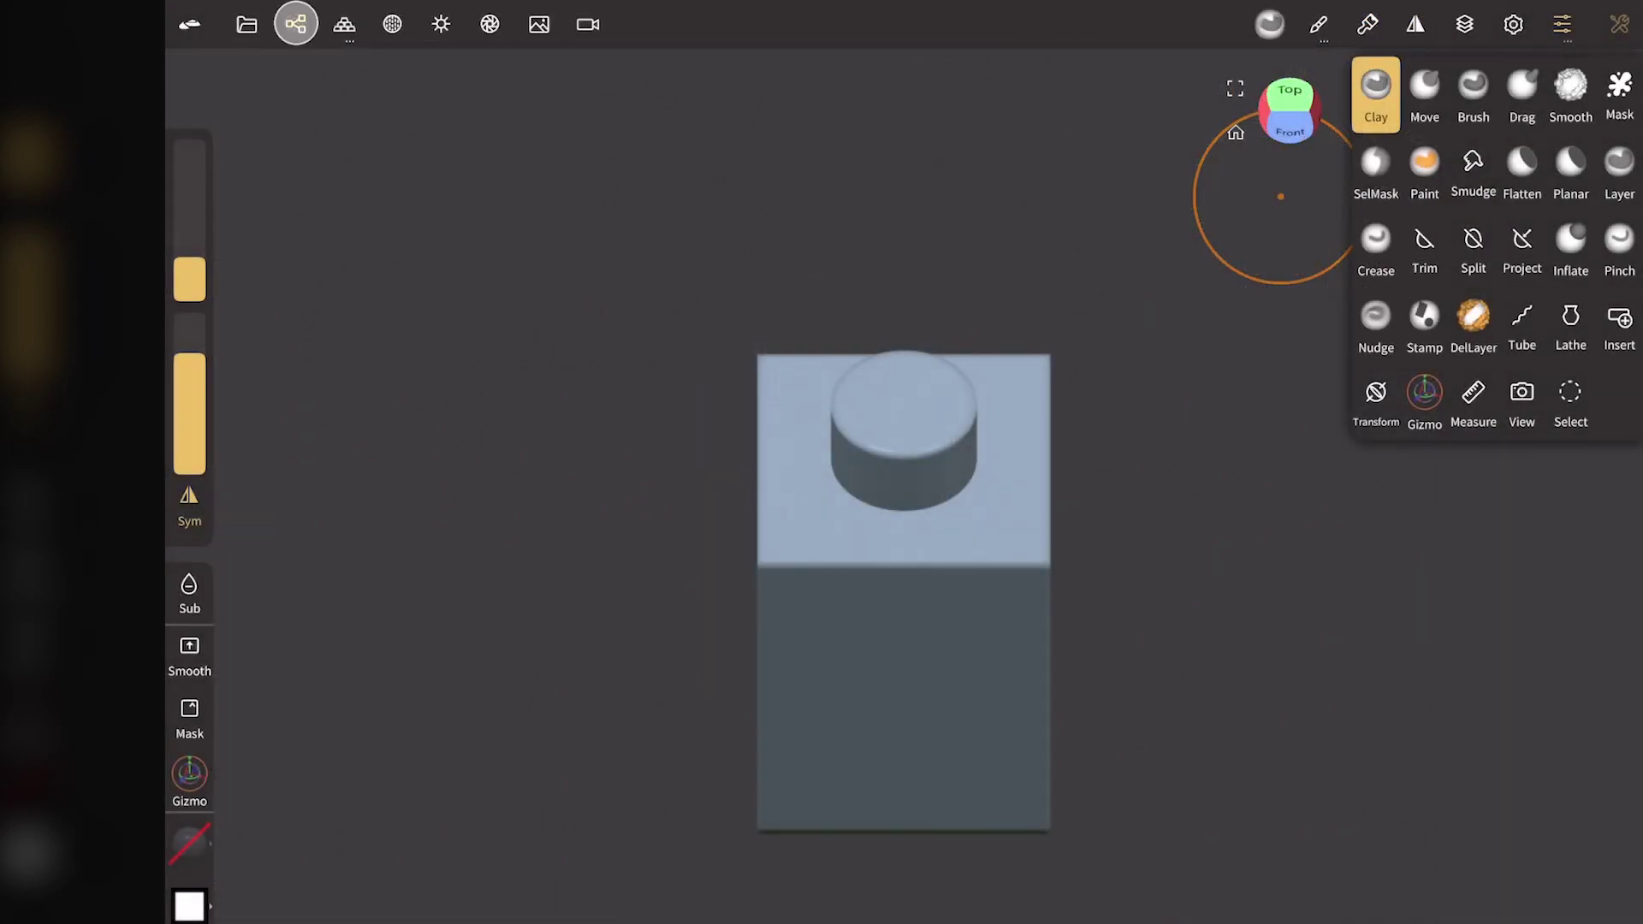
Step: Select Box together with Cylinder in the scene list and join them into one mesh
left_click(295, 24)
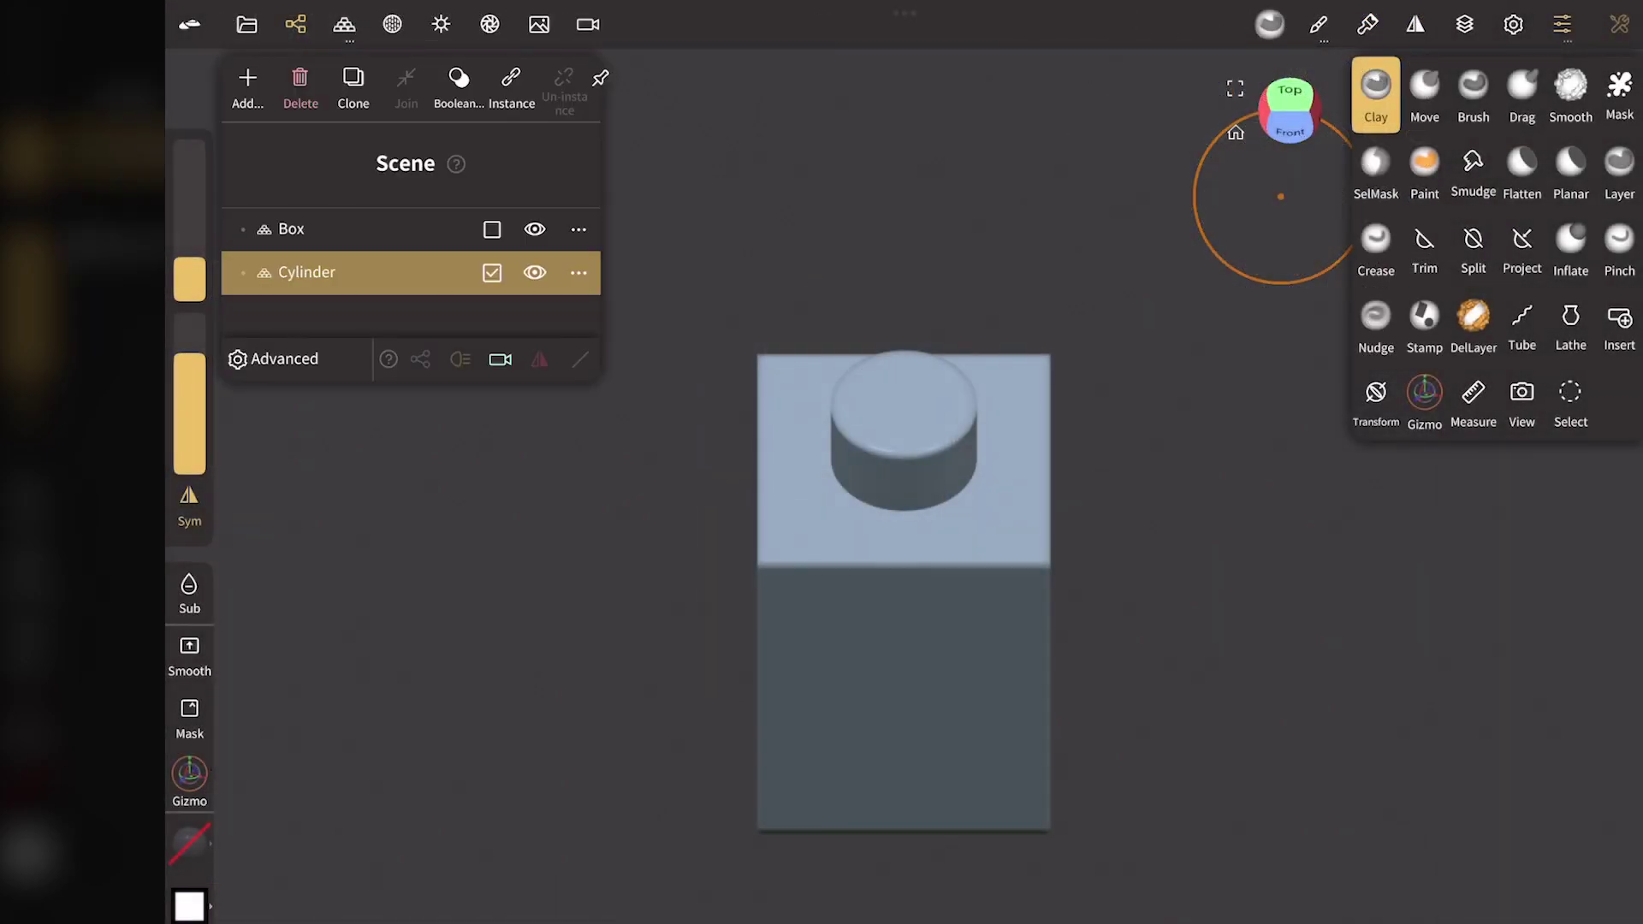
left_click(493, 230)
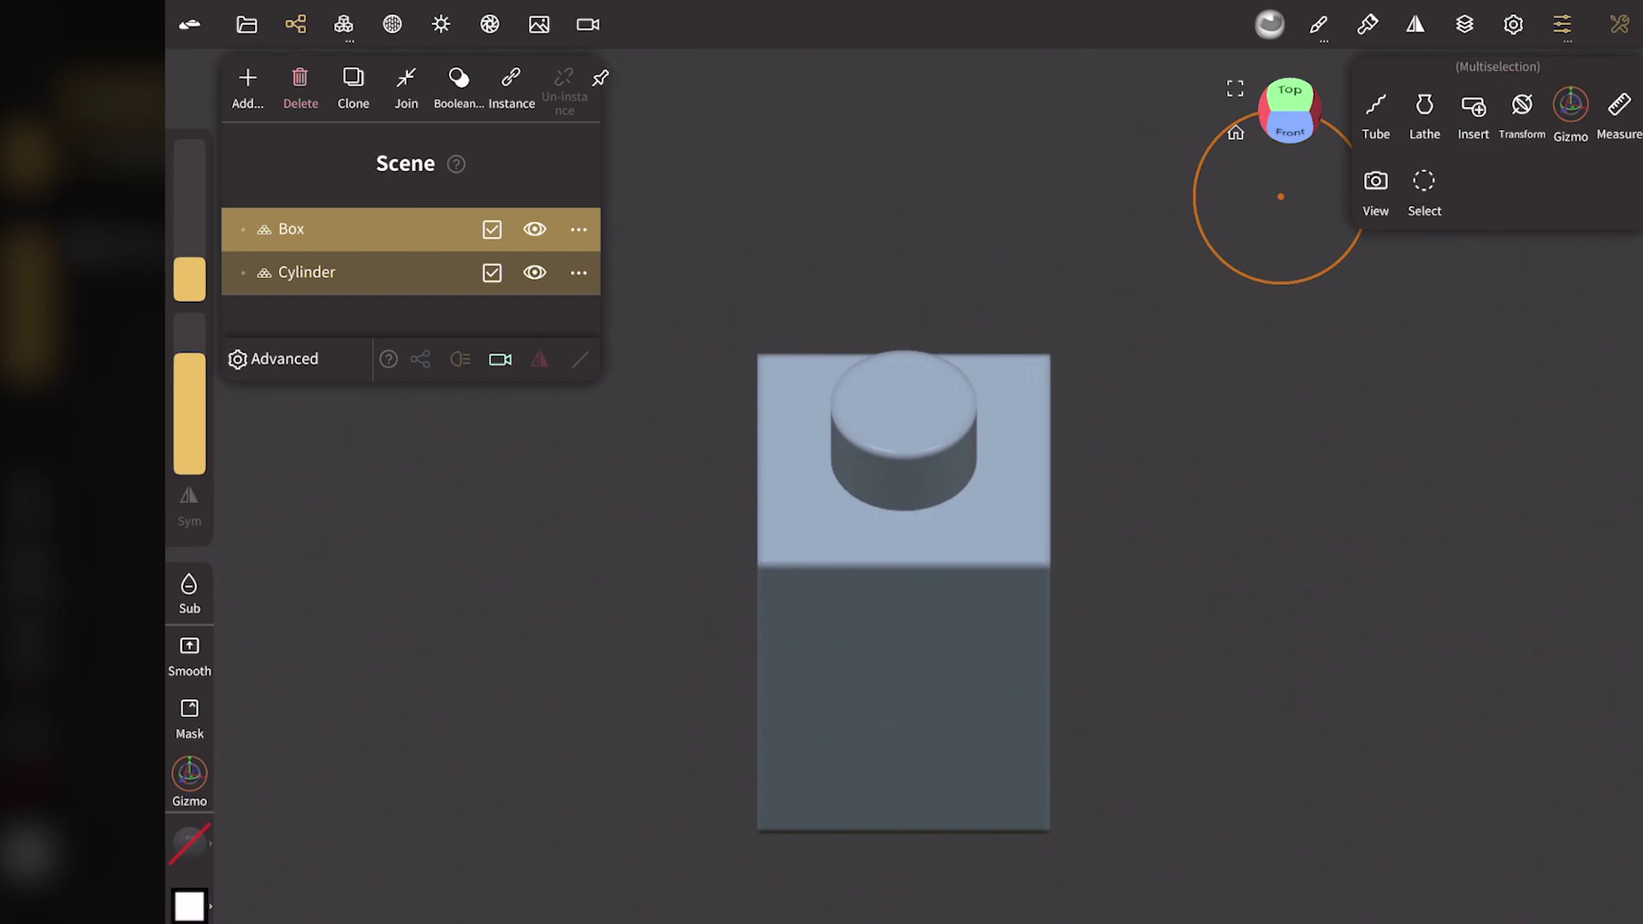
left_click(406, 84)
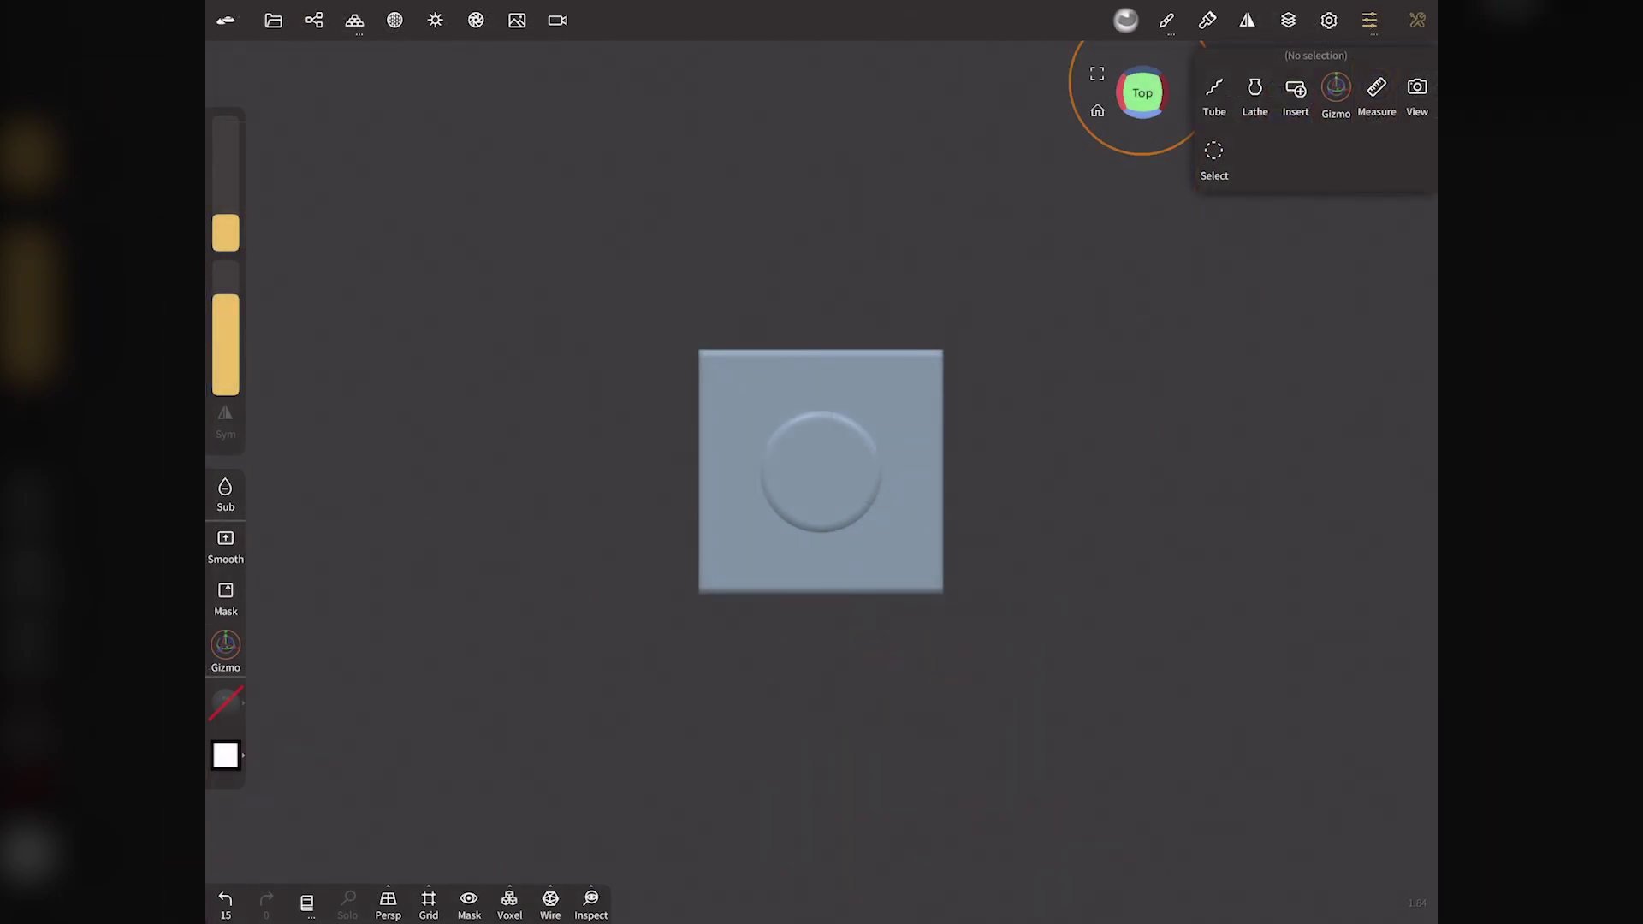
Step: Select the brick with the move gizmo and enable snapping with a 0.5 step
left_click(428, 899)
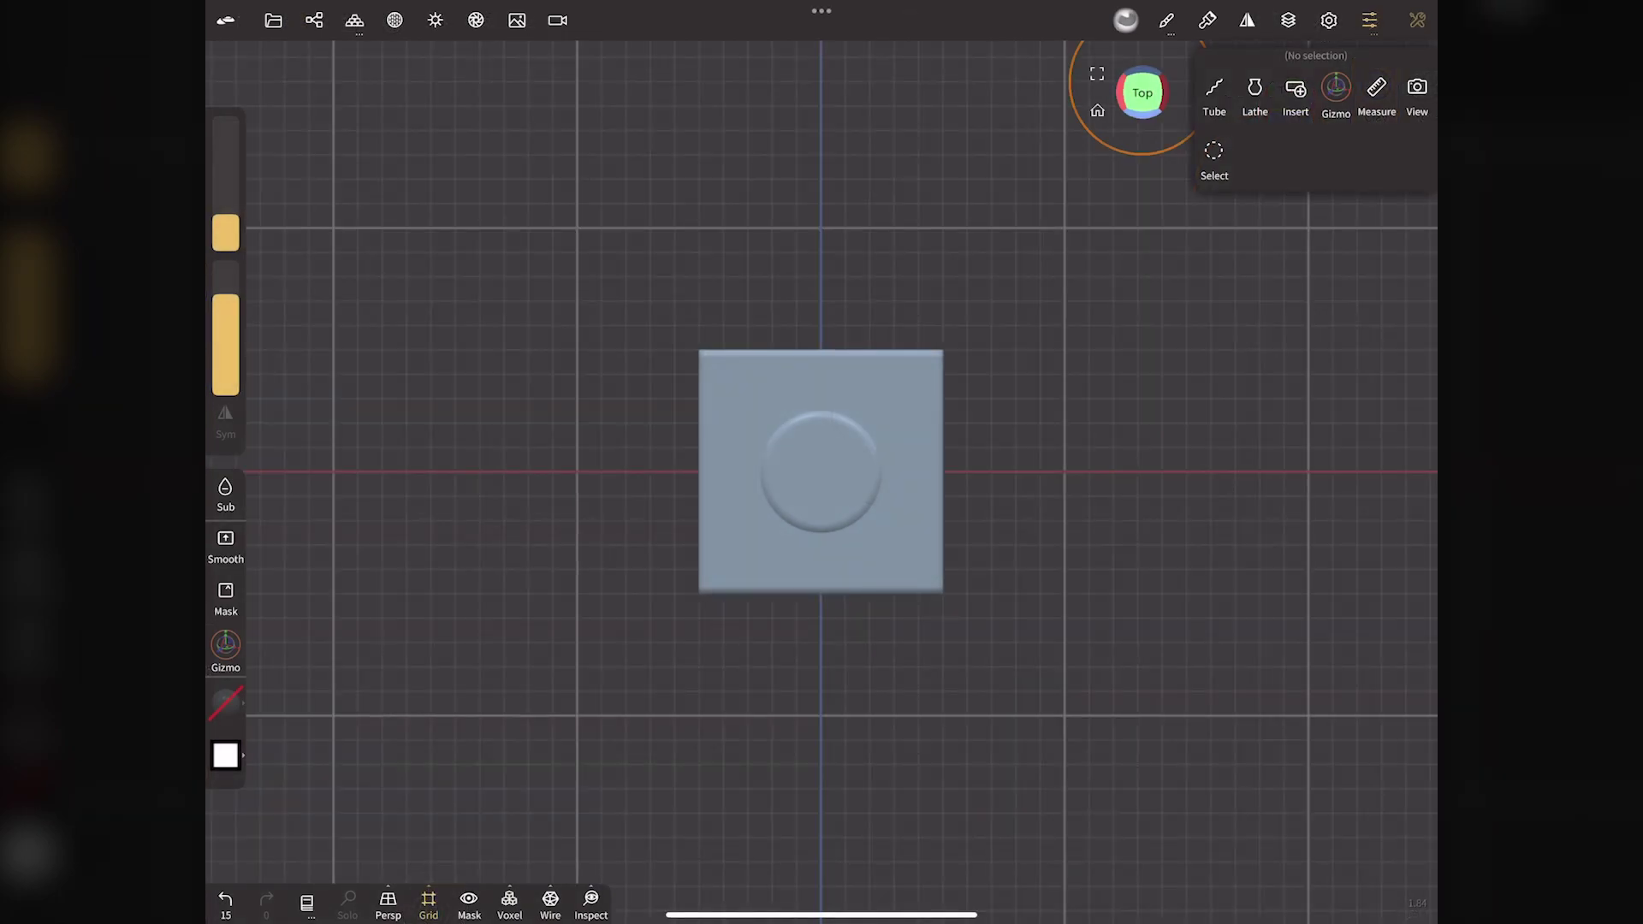
left_click(1338, 87)
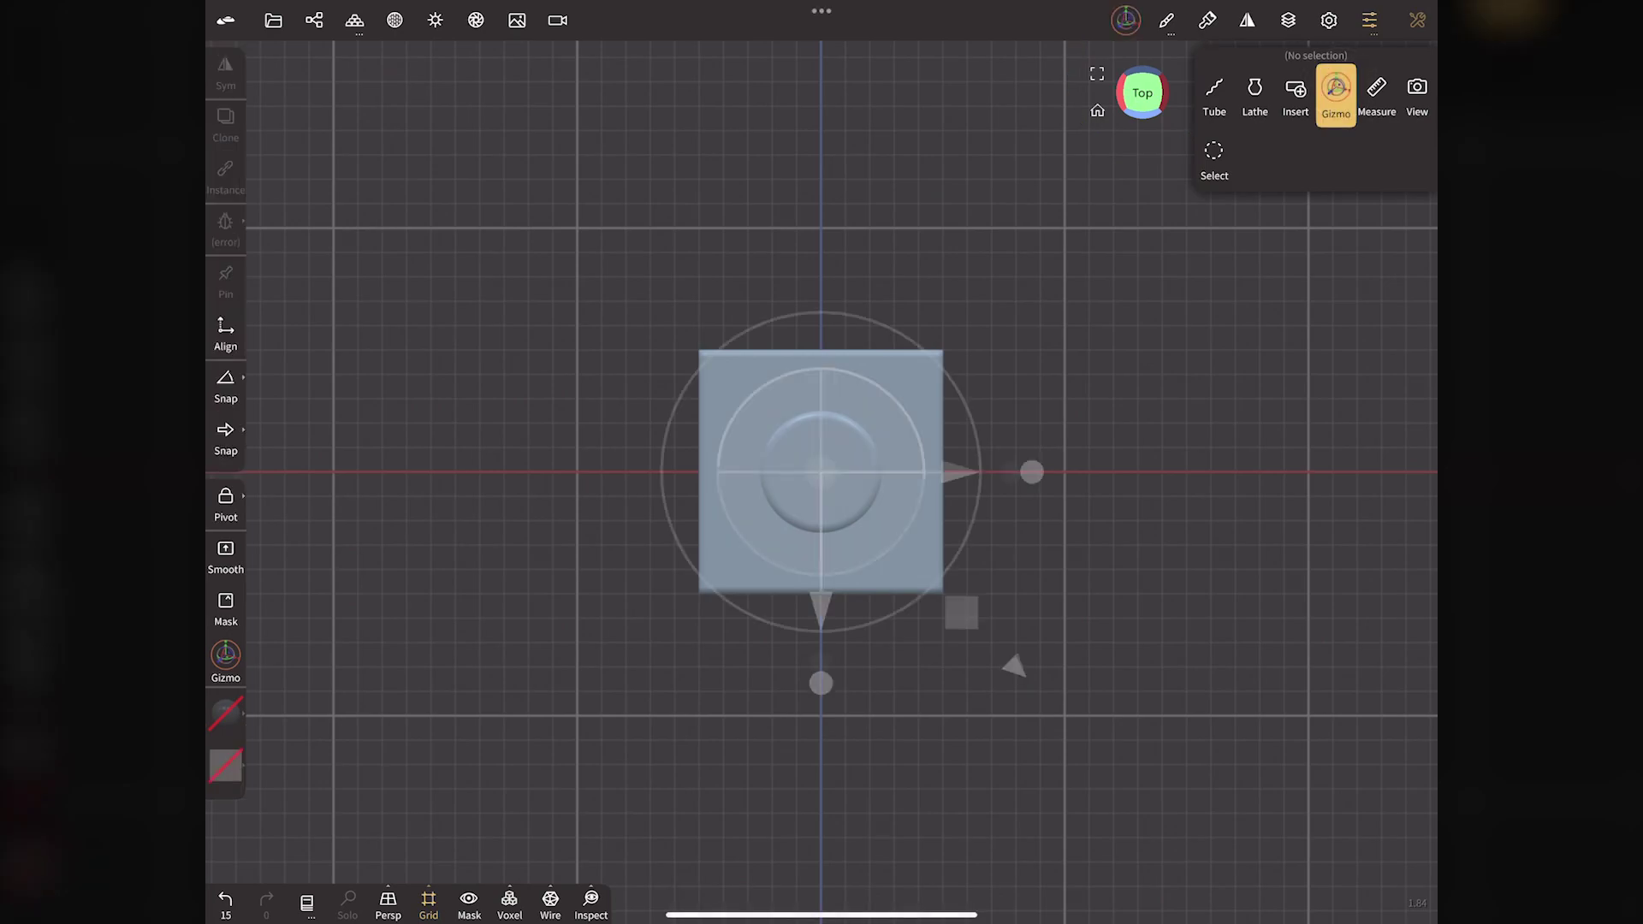
left_click(881, 417)
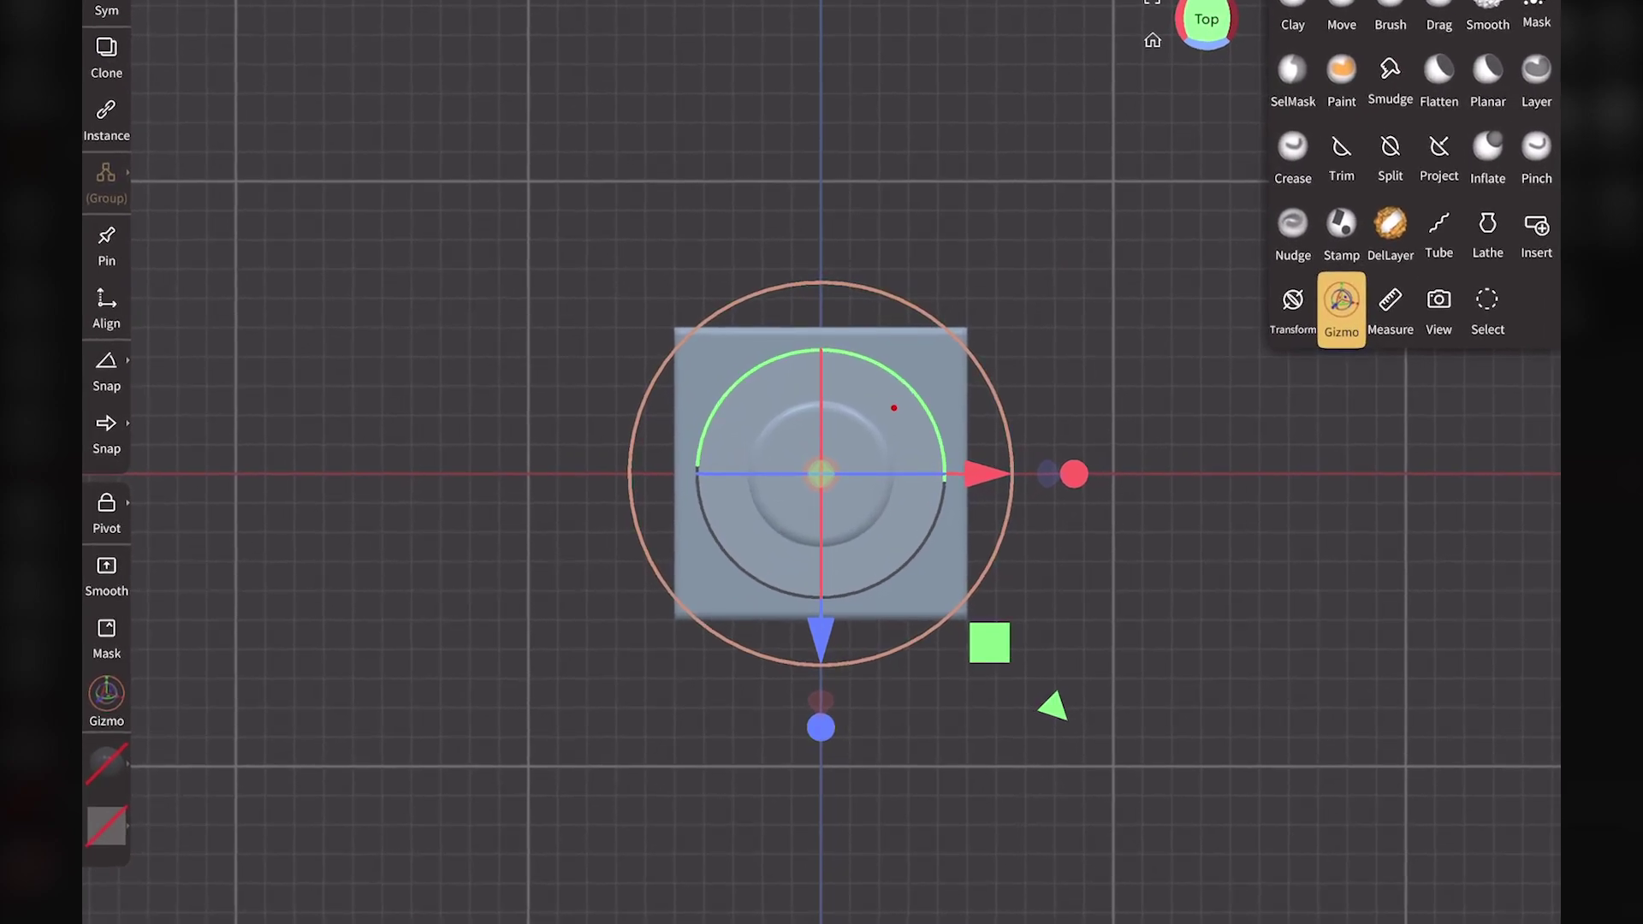
left_click(106, 428)
left_click(162, 433)
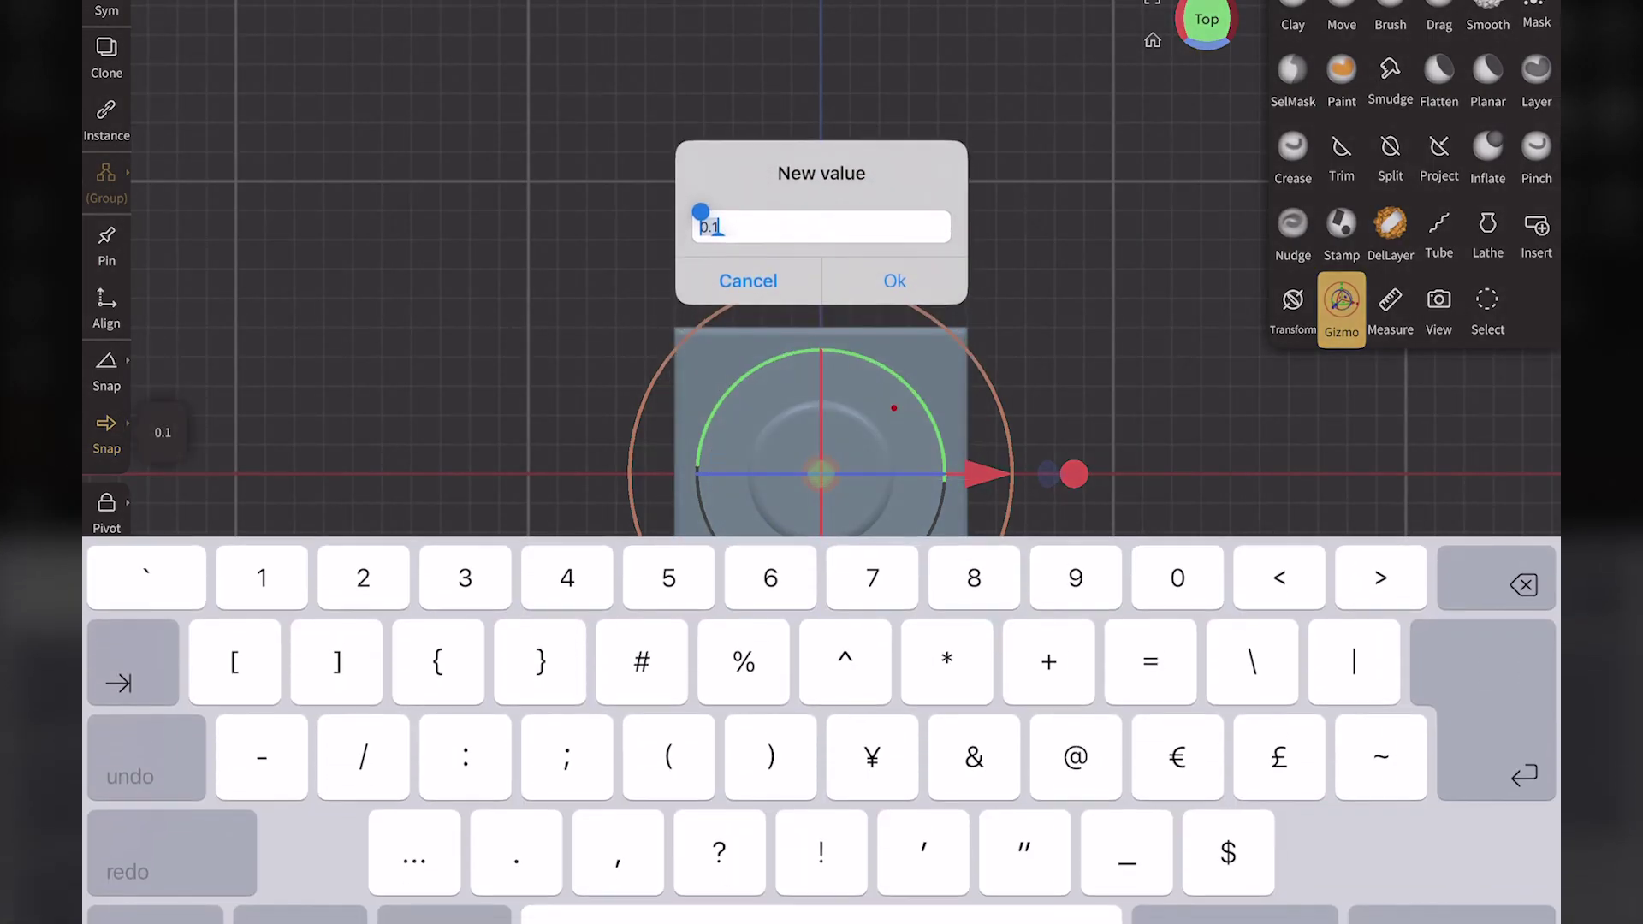
type("0.5")
left_click(894, 280)
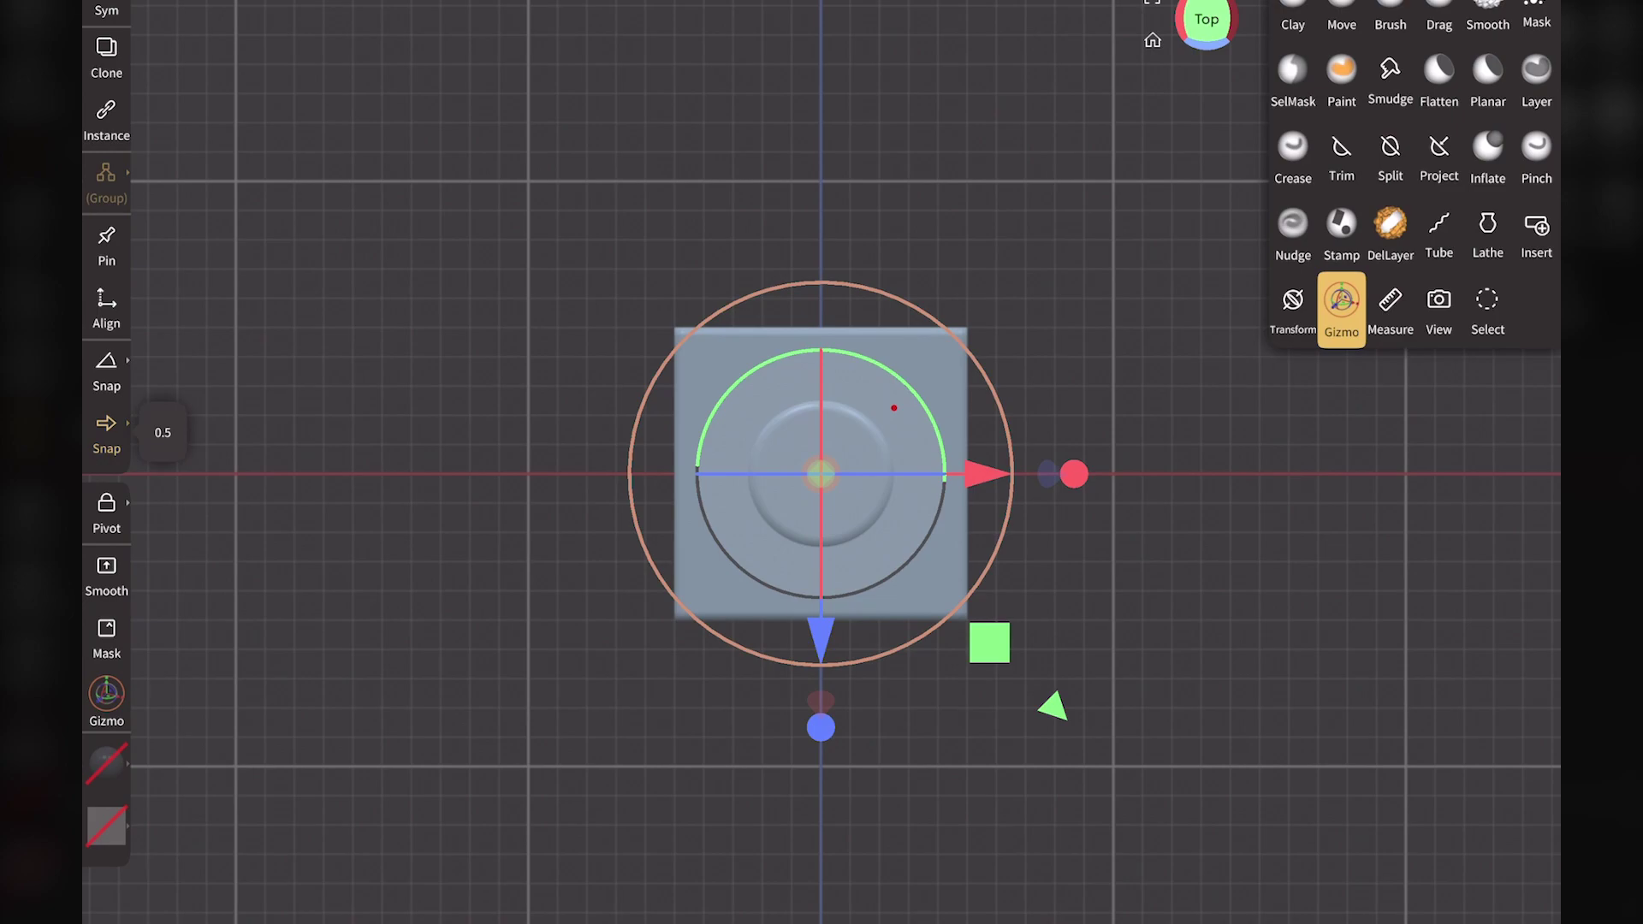
Step: Move the studded cube half a unit left and half a unit up with snapped drags
left_click(894, 408)
left_click_drag(894, 409, 891, 404)
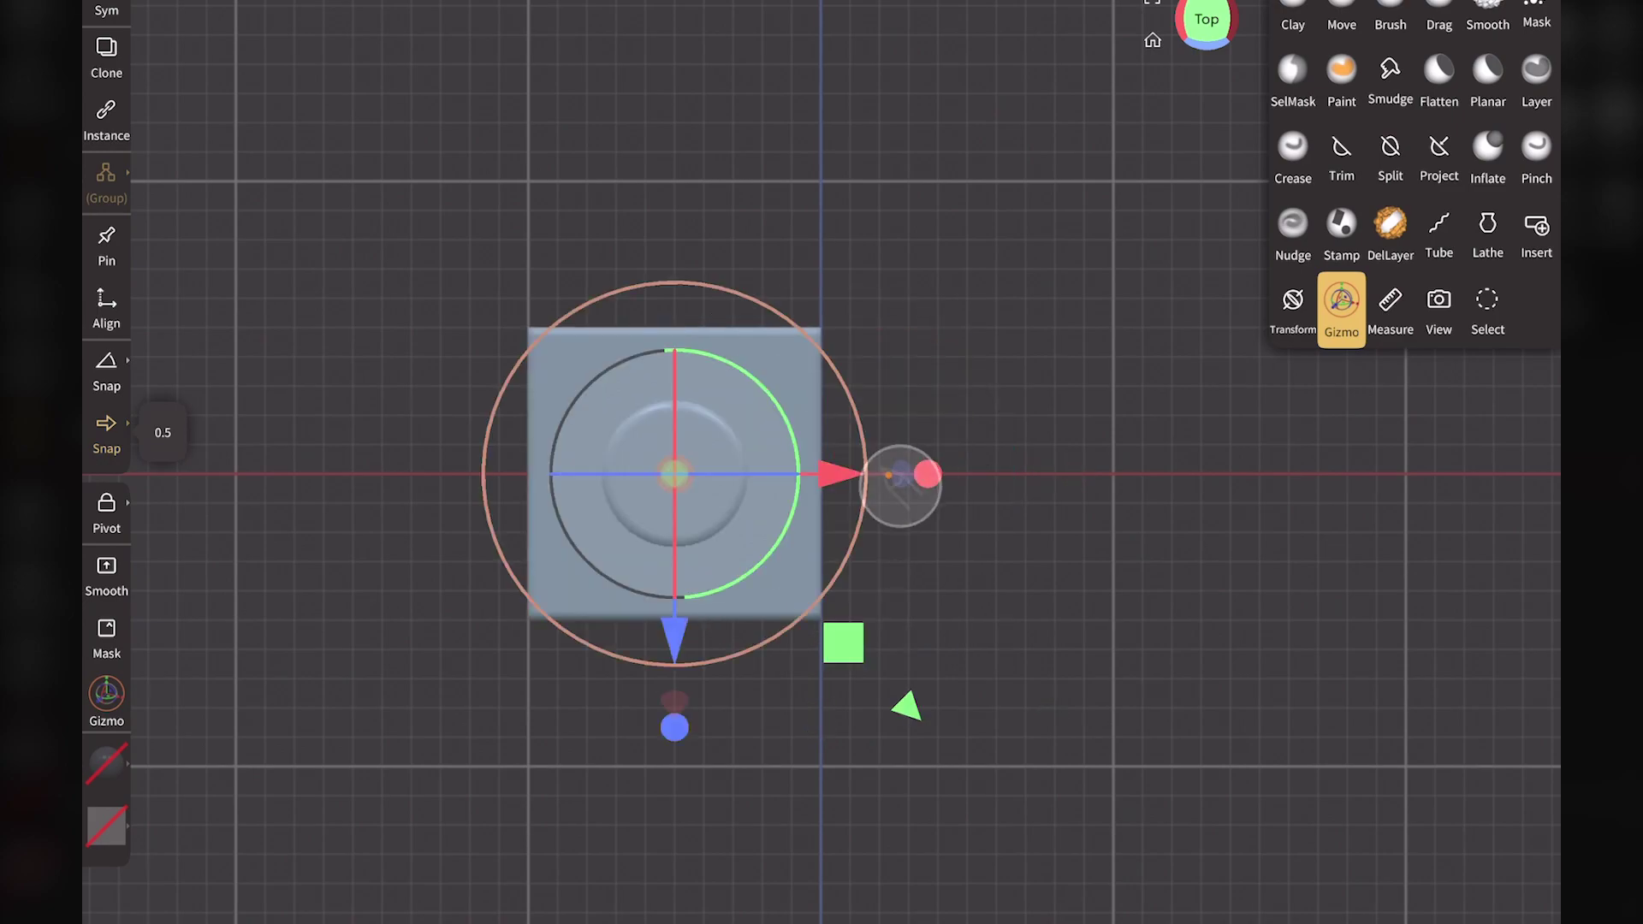
left_click_drag(671, 638, 678, 521)
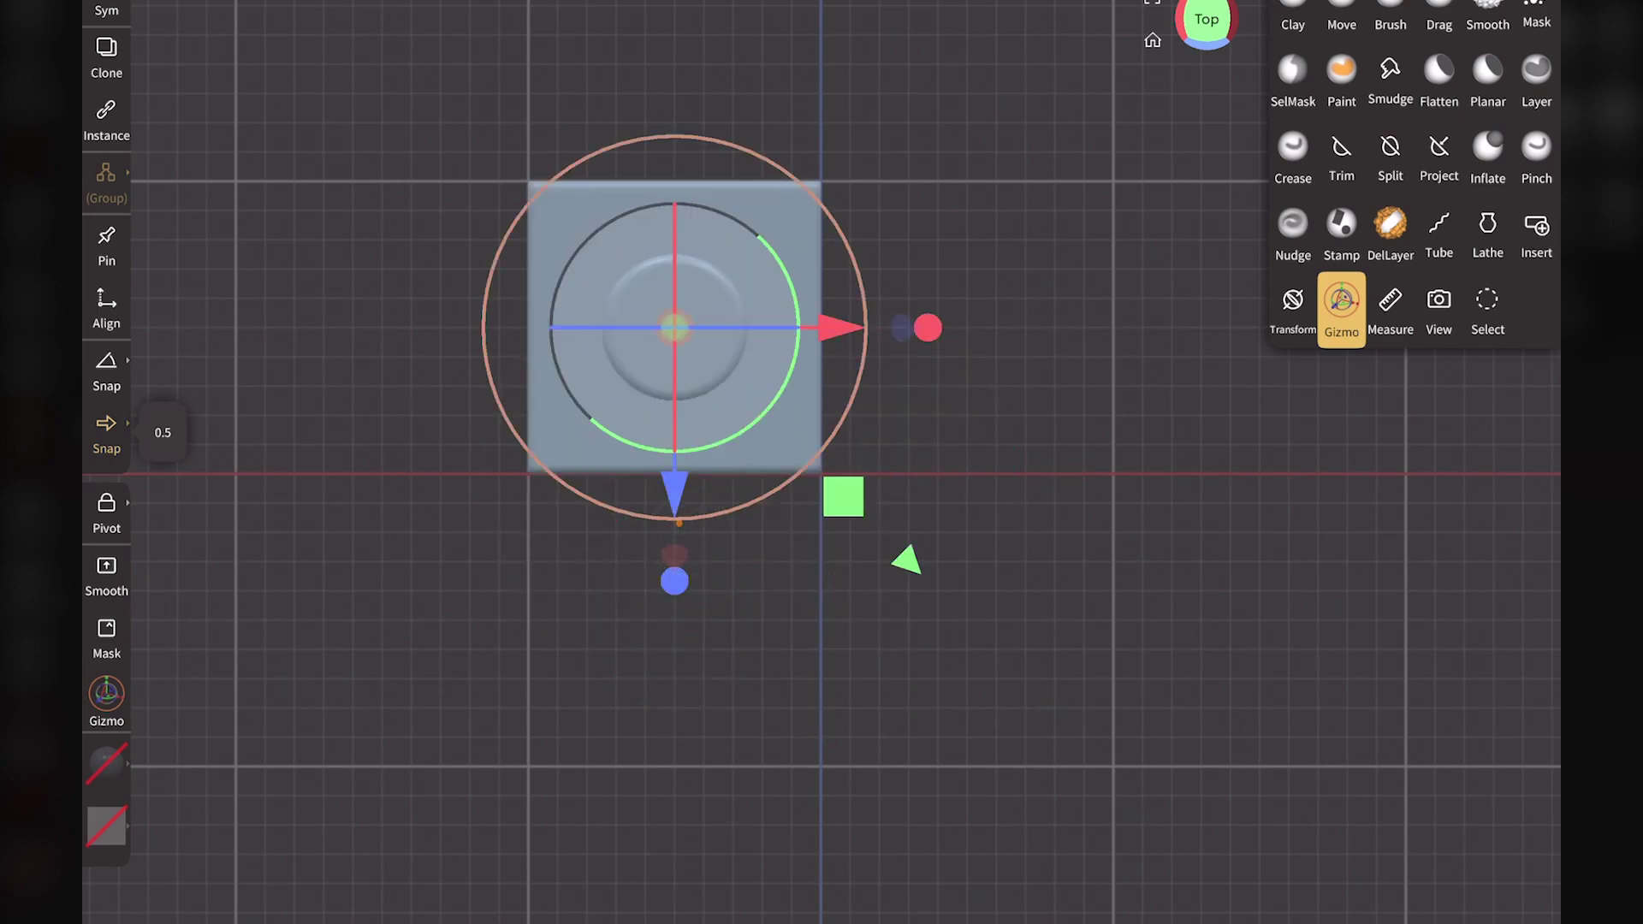
left_click_drag(1206, 19, 1206, 52)
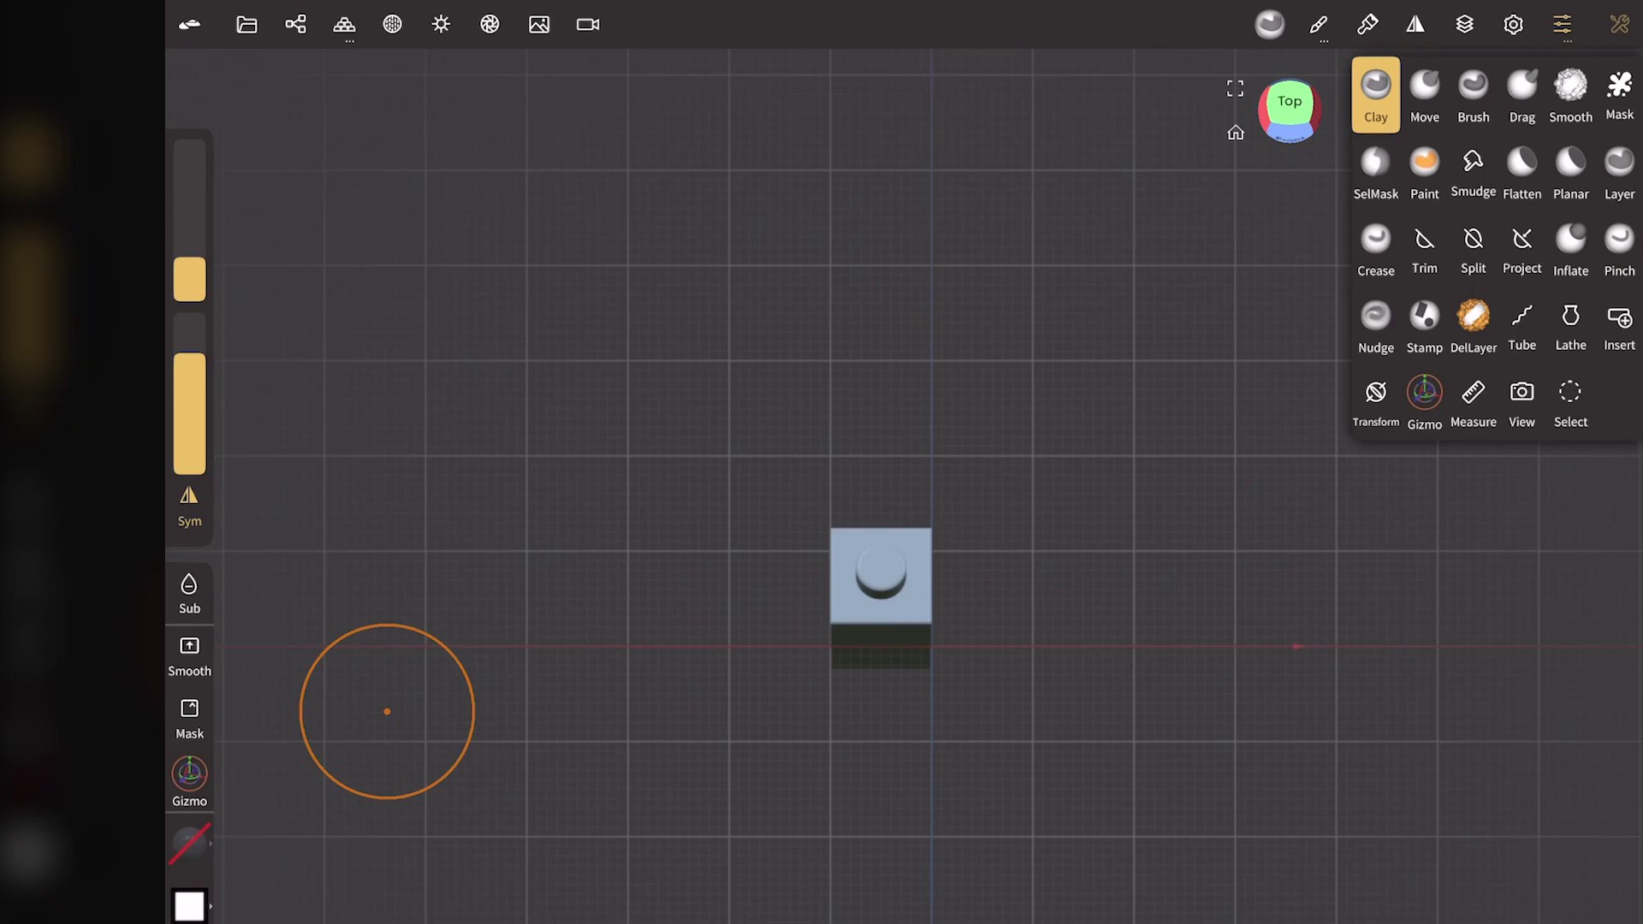
left_click(295, 24)
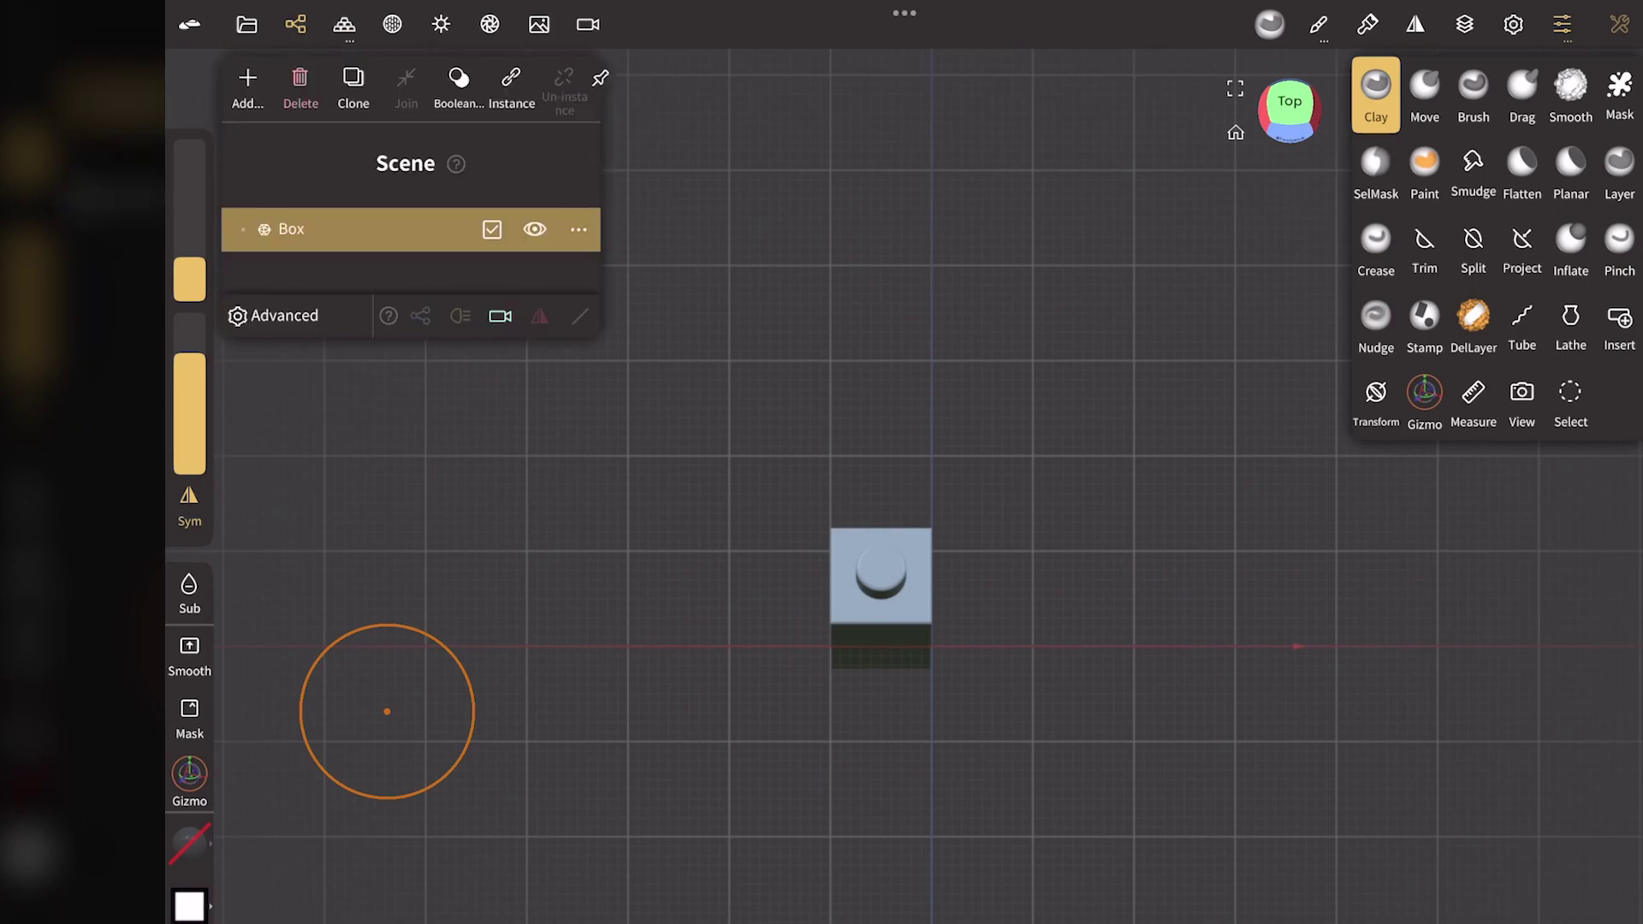
Step: Add an Array repeater around the studded cube and set Count X to 40
left_click(248, 81)
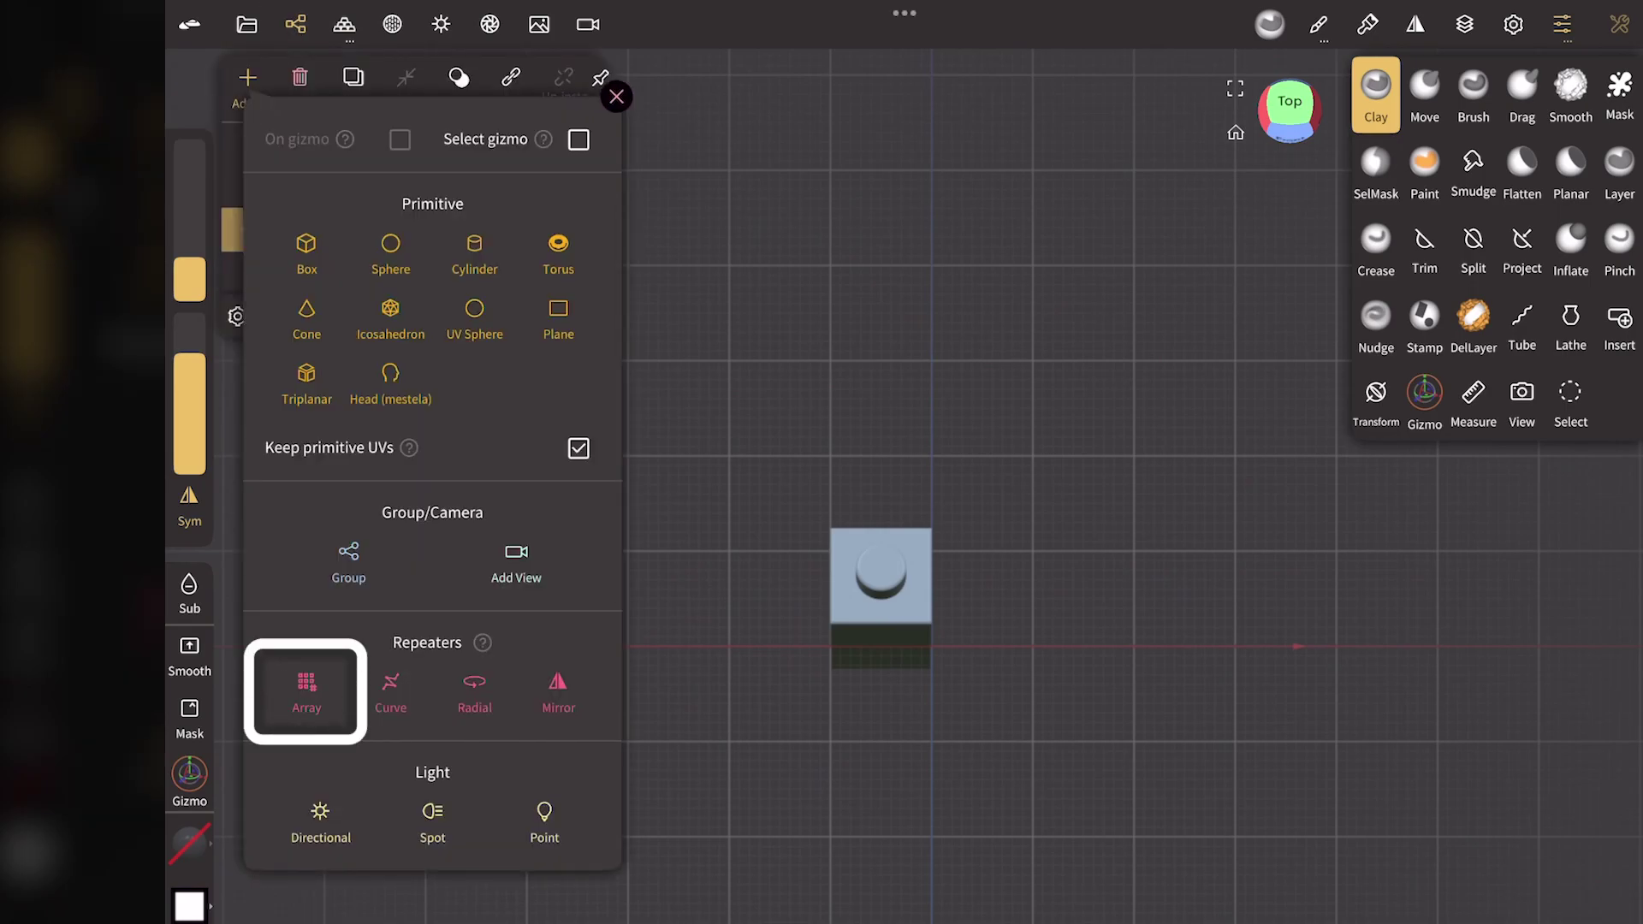
left_click(307, 684)
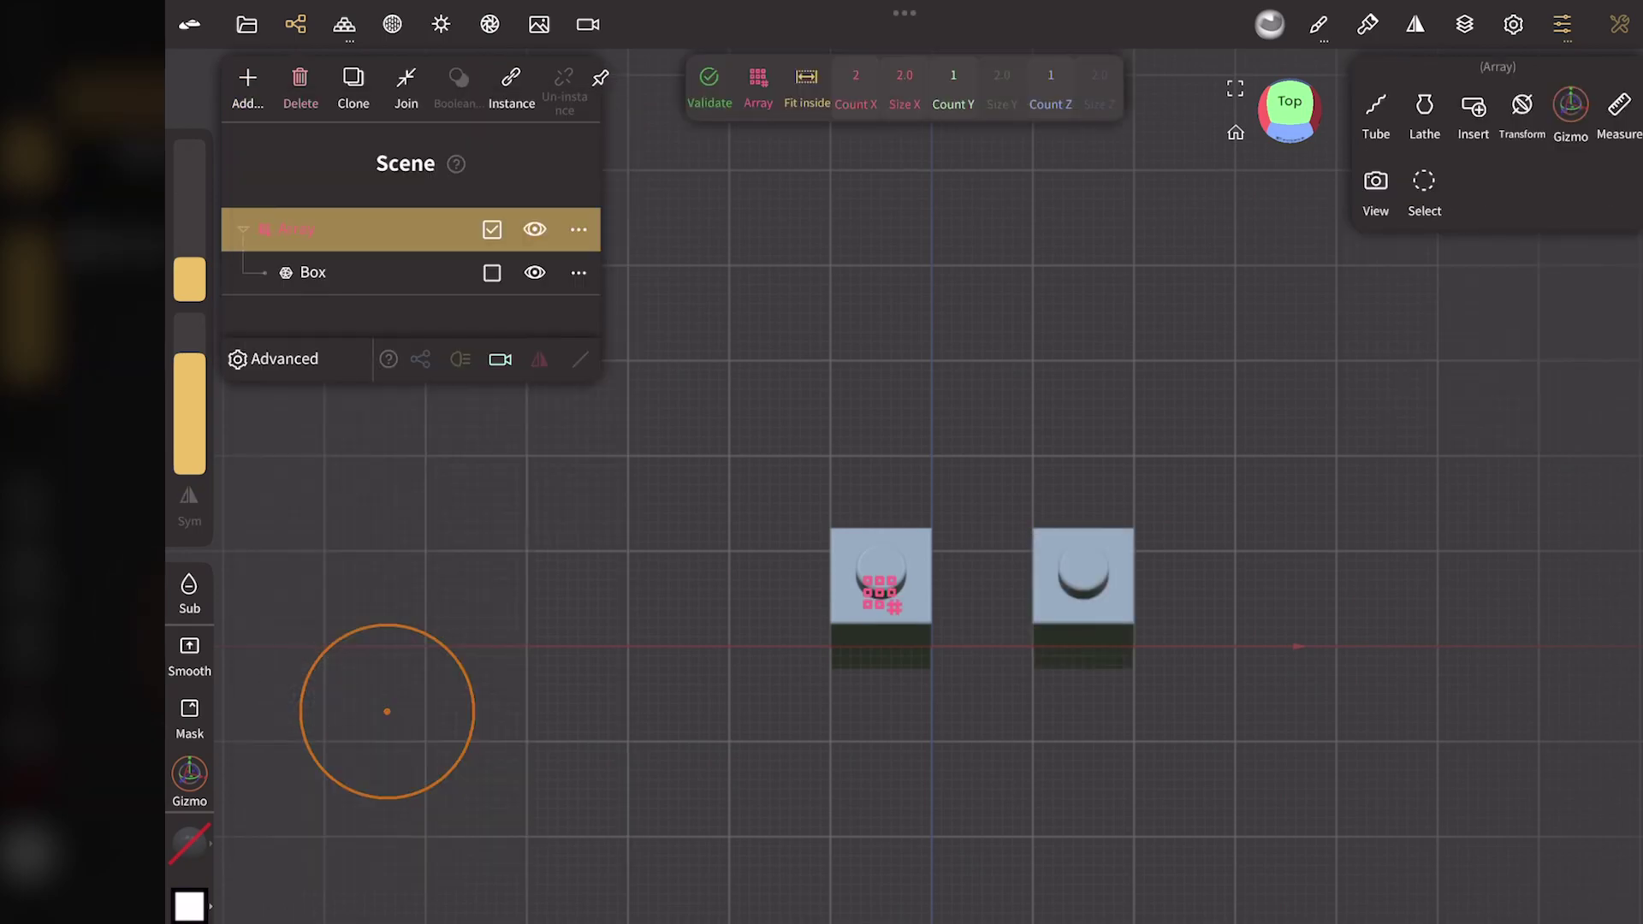
left_click(295, 24)
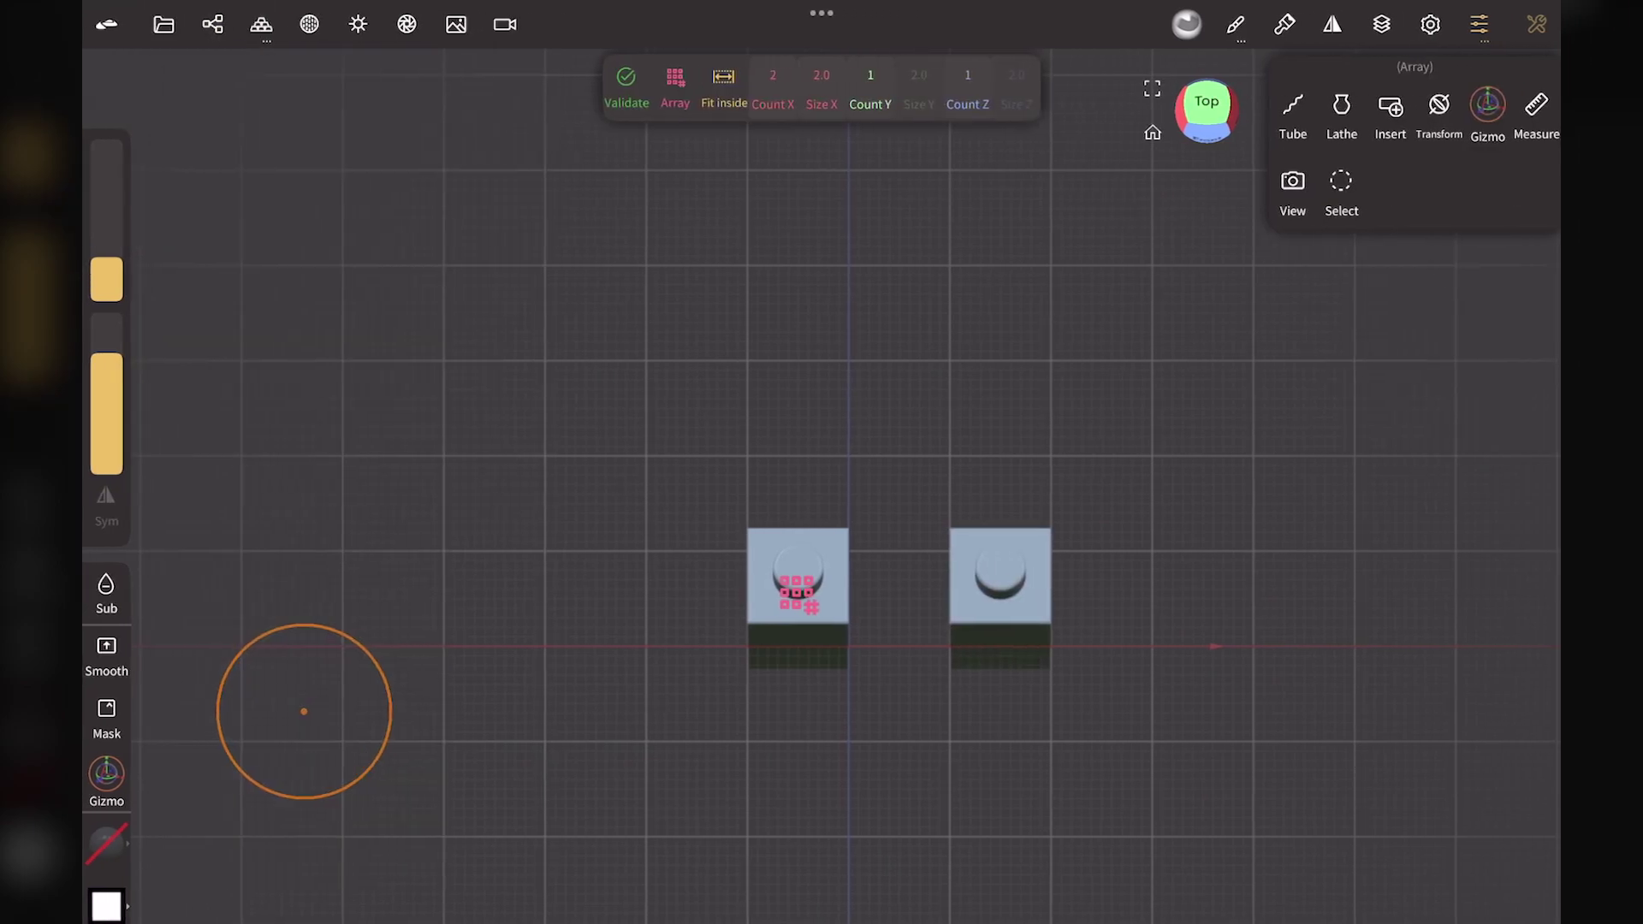
scroll(433, 620, "down", 3)
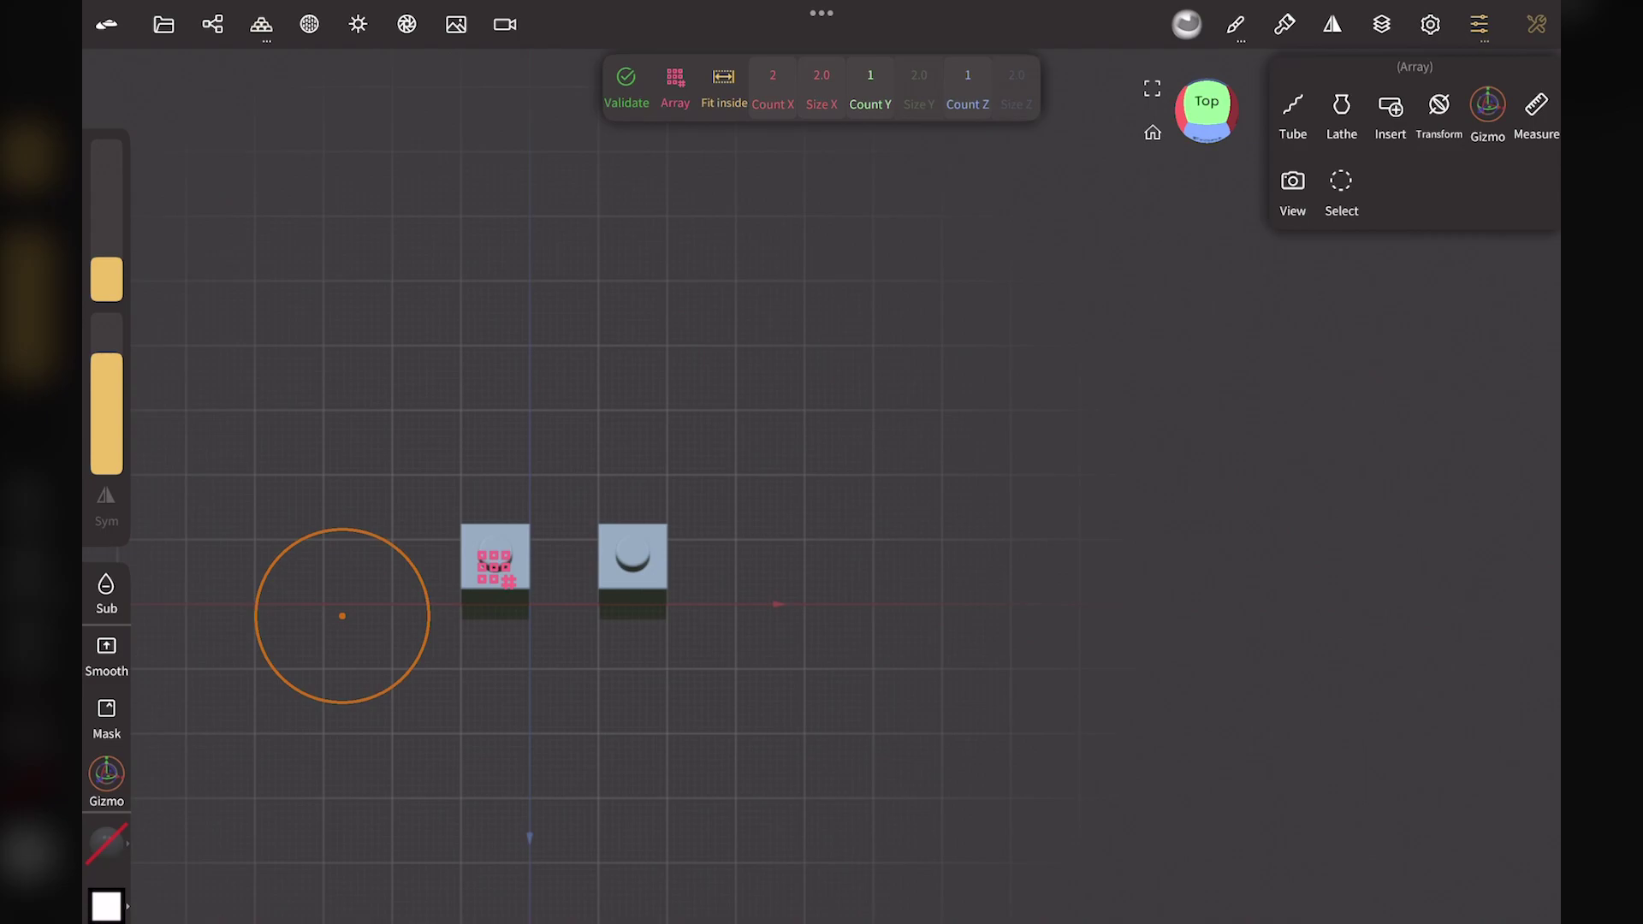
left_click_drag(821, 85, 887, 92)
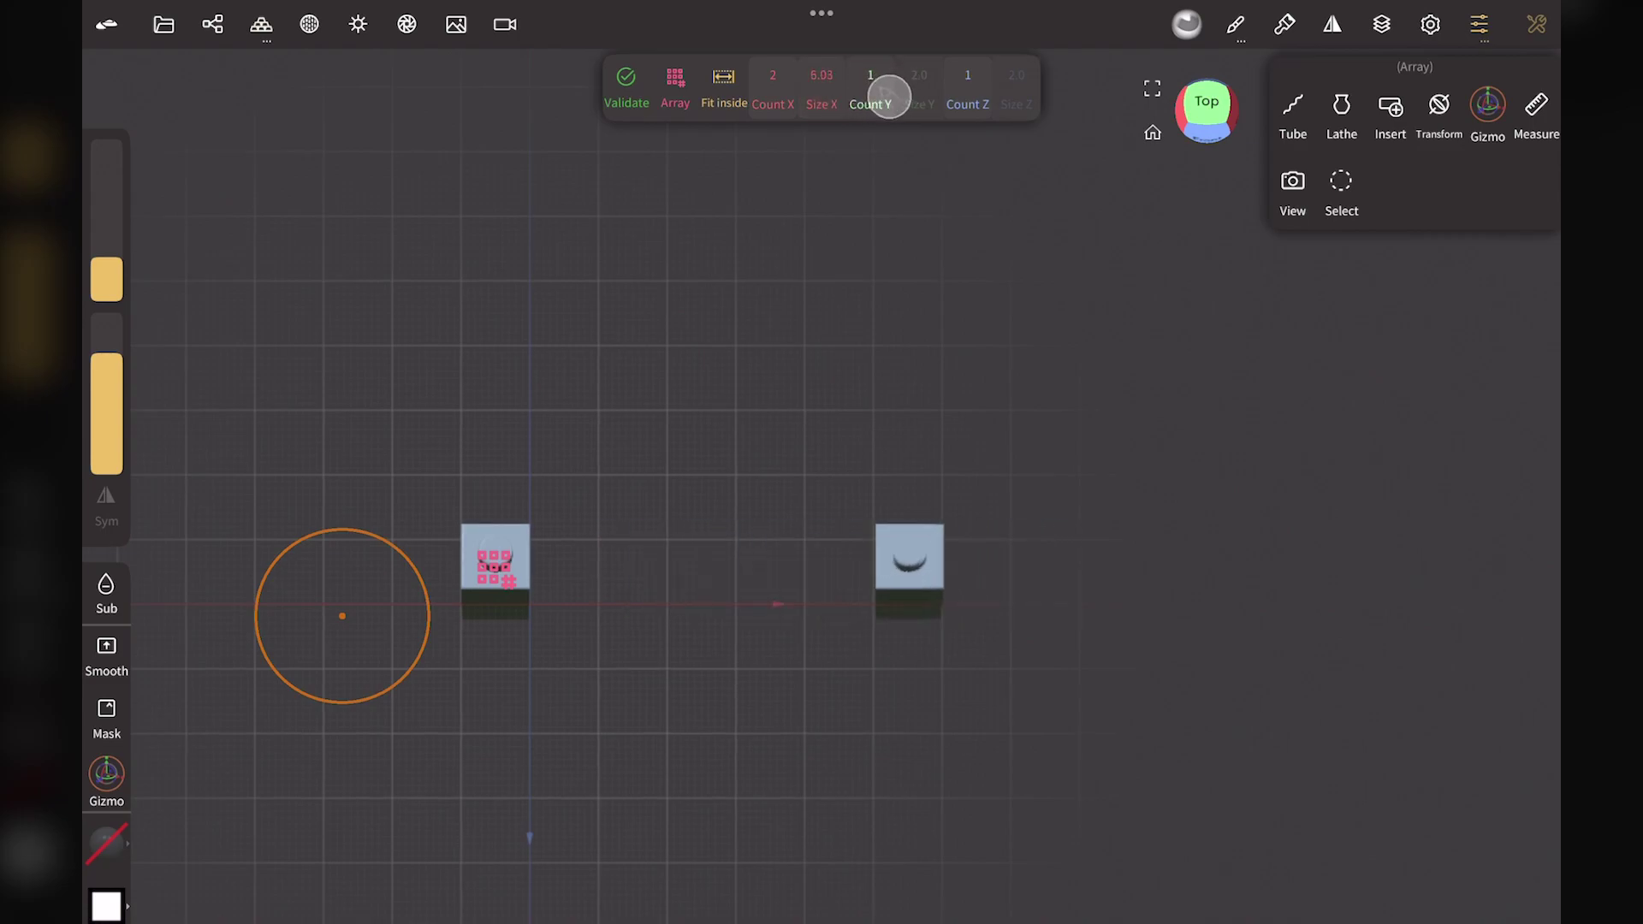
left_click_drag(775, 85, 804, 88)
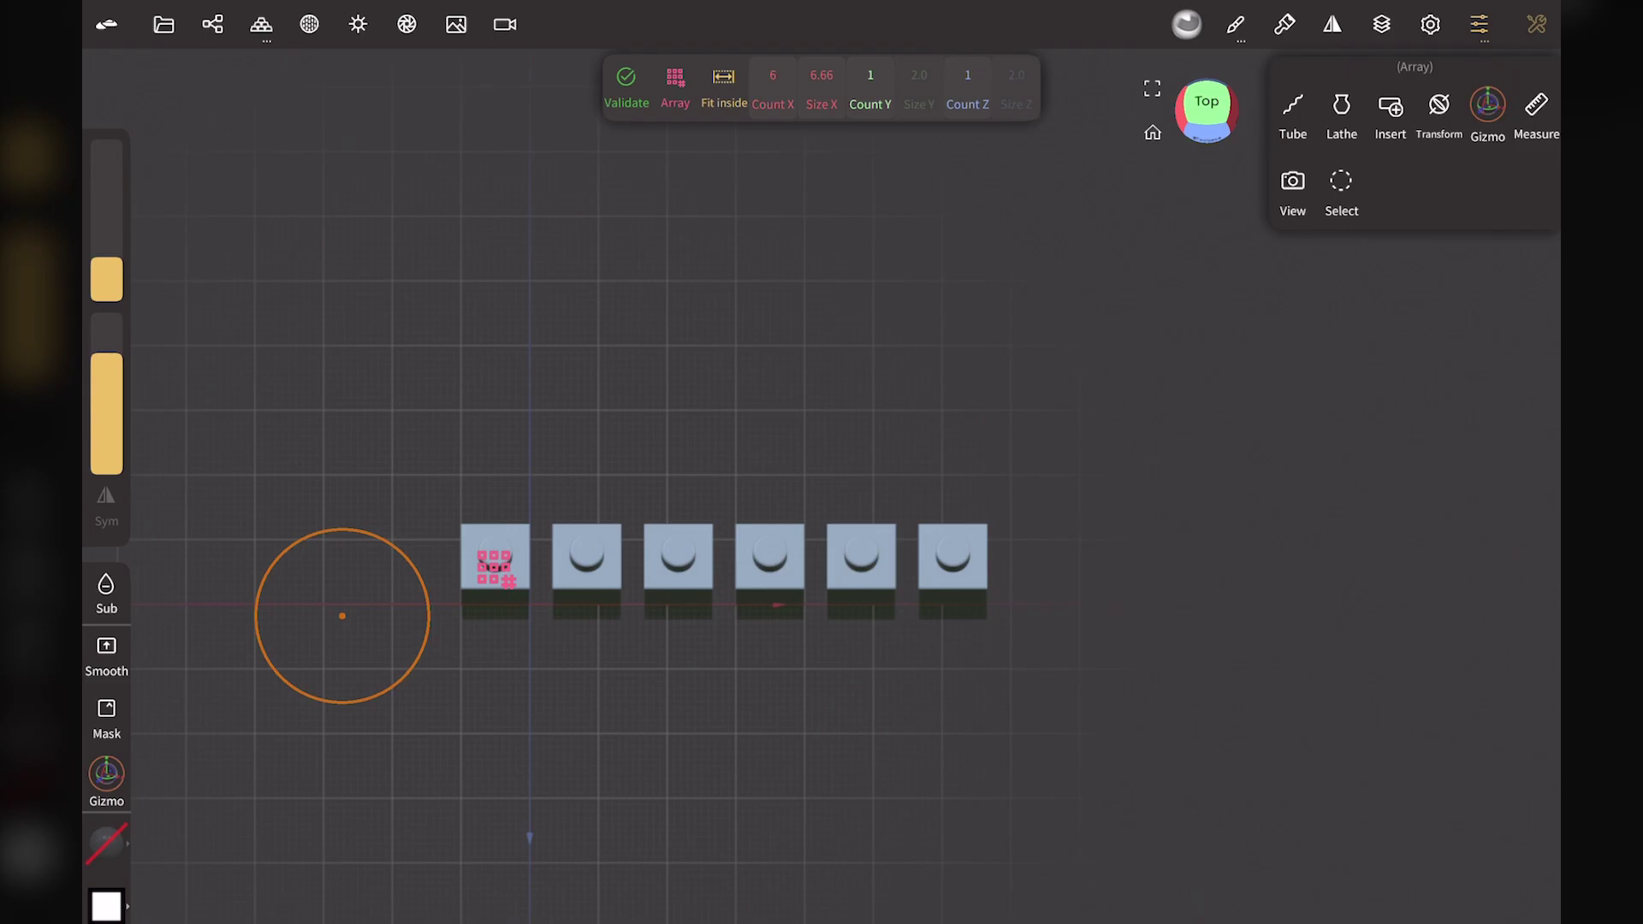
left_click(773, 85)
type("4")
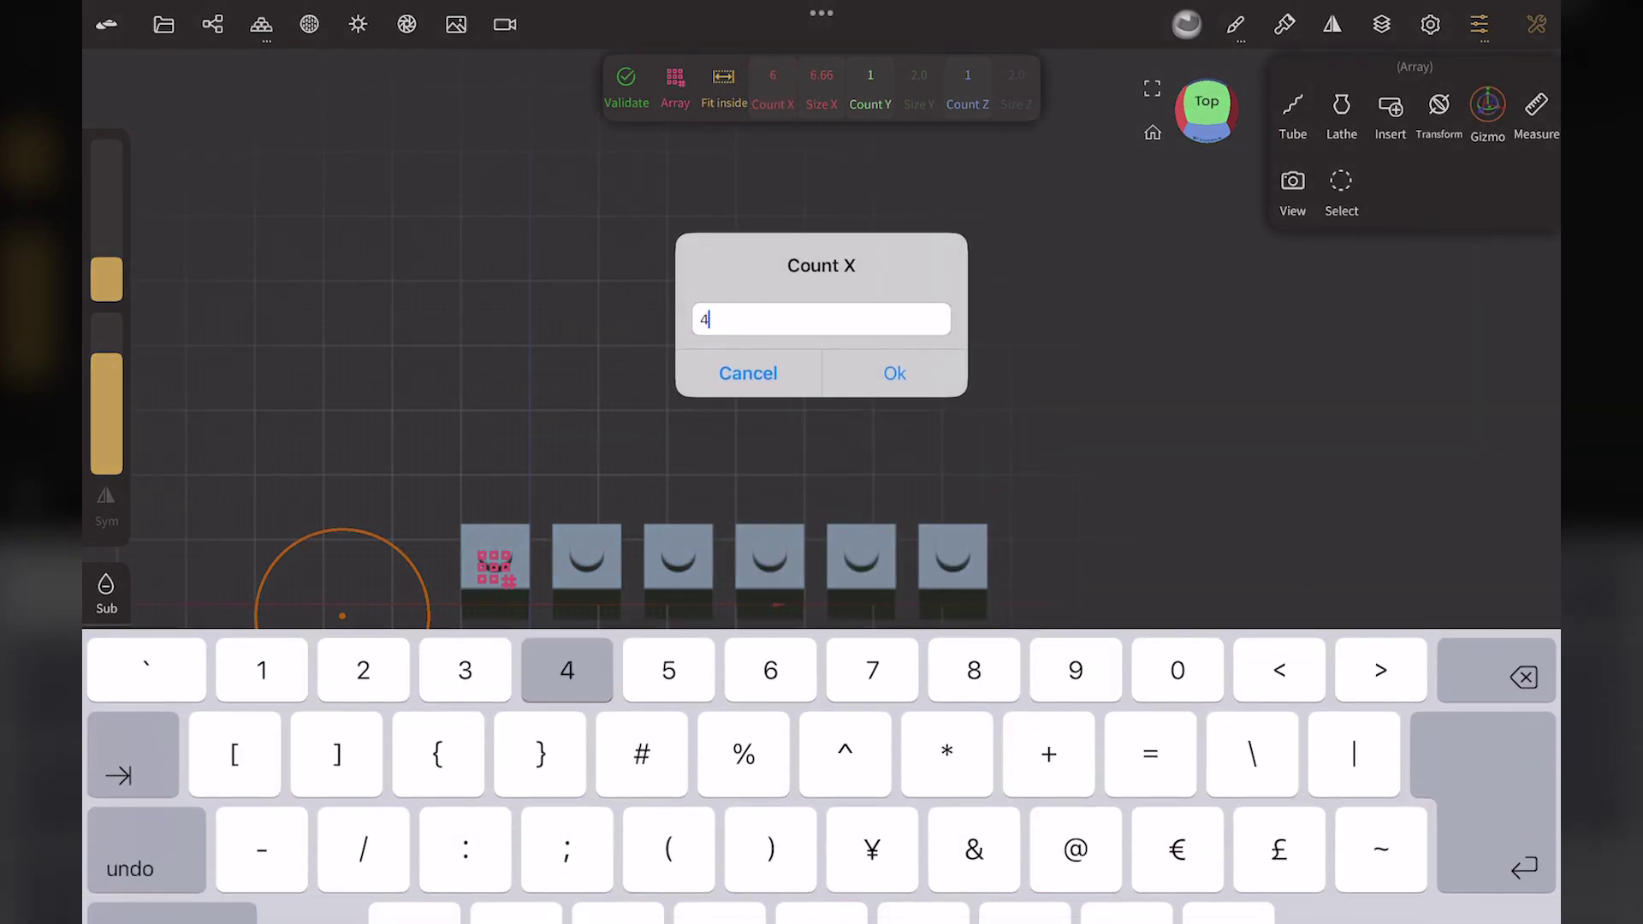
type("0")
left_click(894, 373)
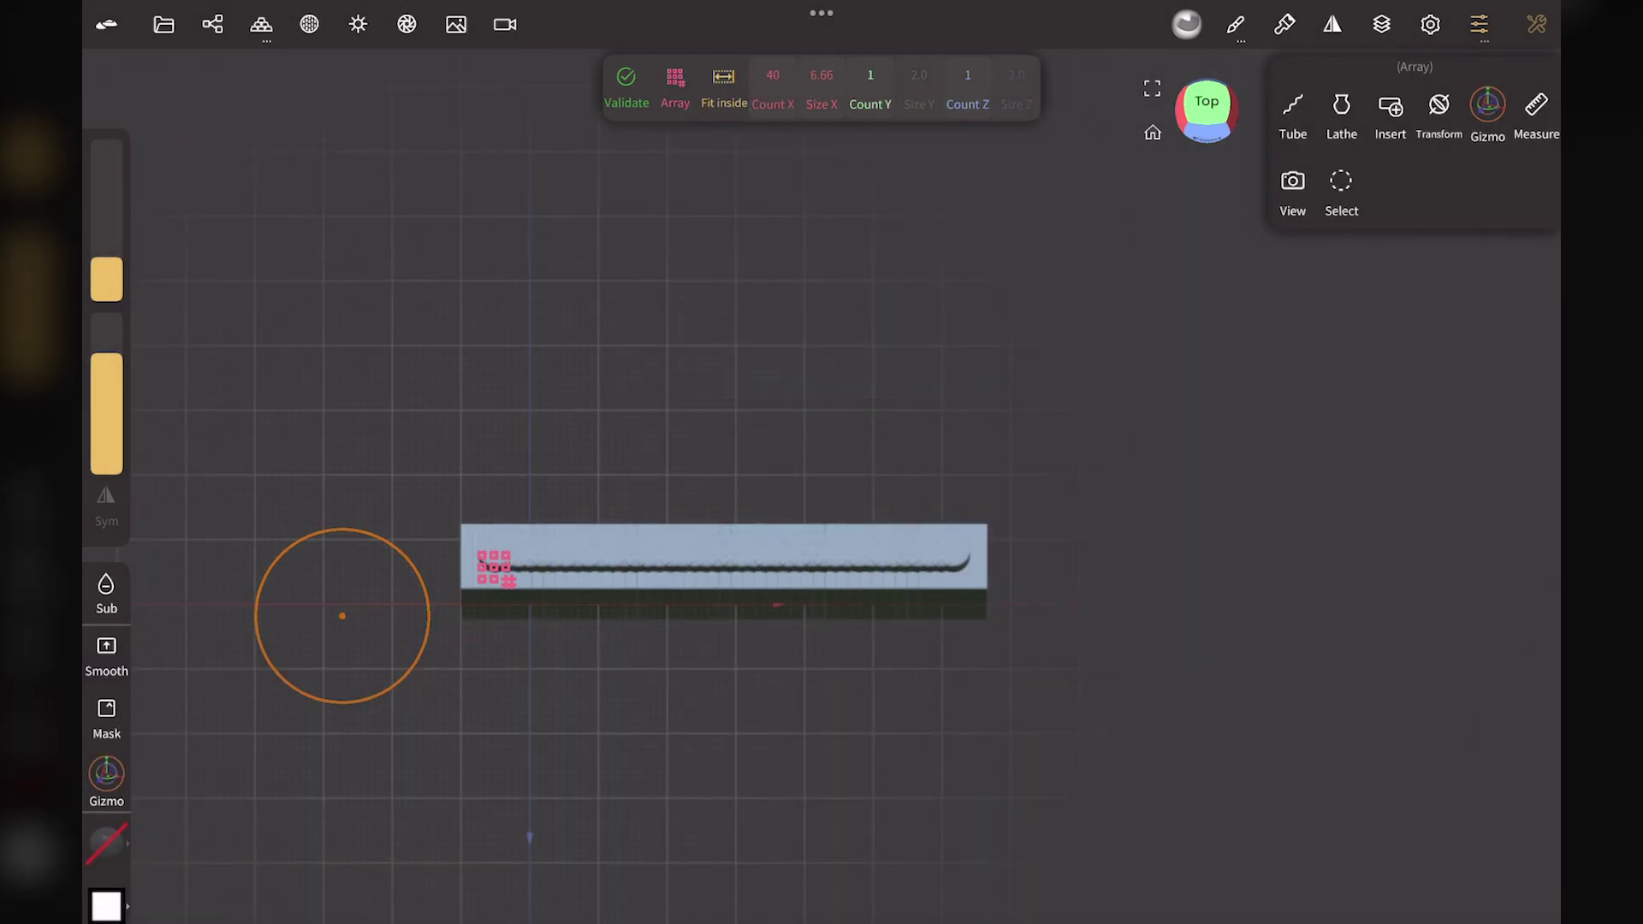
Step: Turn off Fit inside and set the X offset between copies to 1.0
left_click(724, 86)
left_click(821, 85)
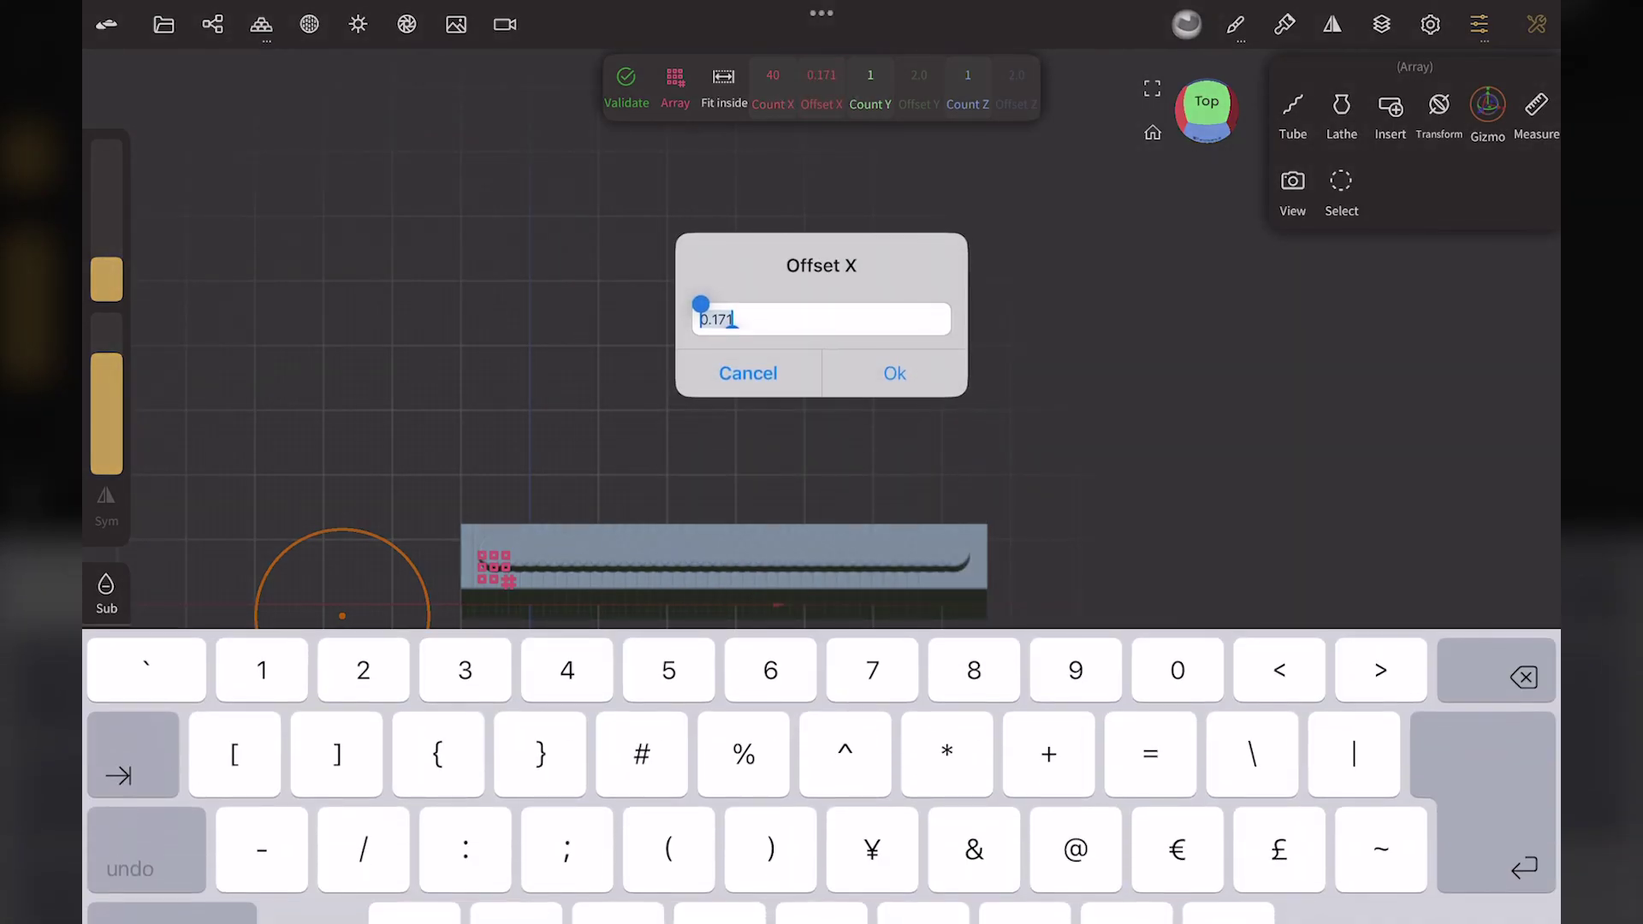
type("1")
key("Return")
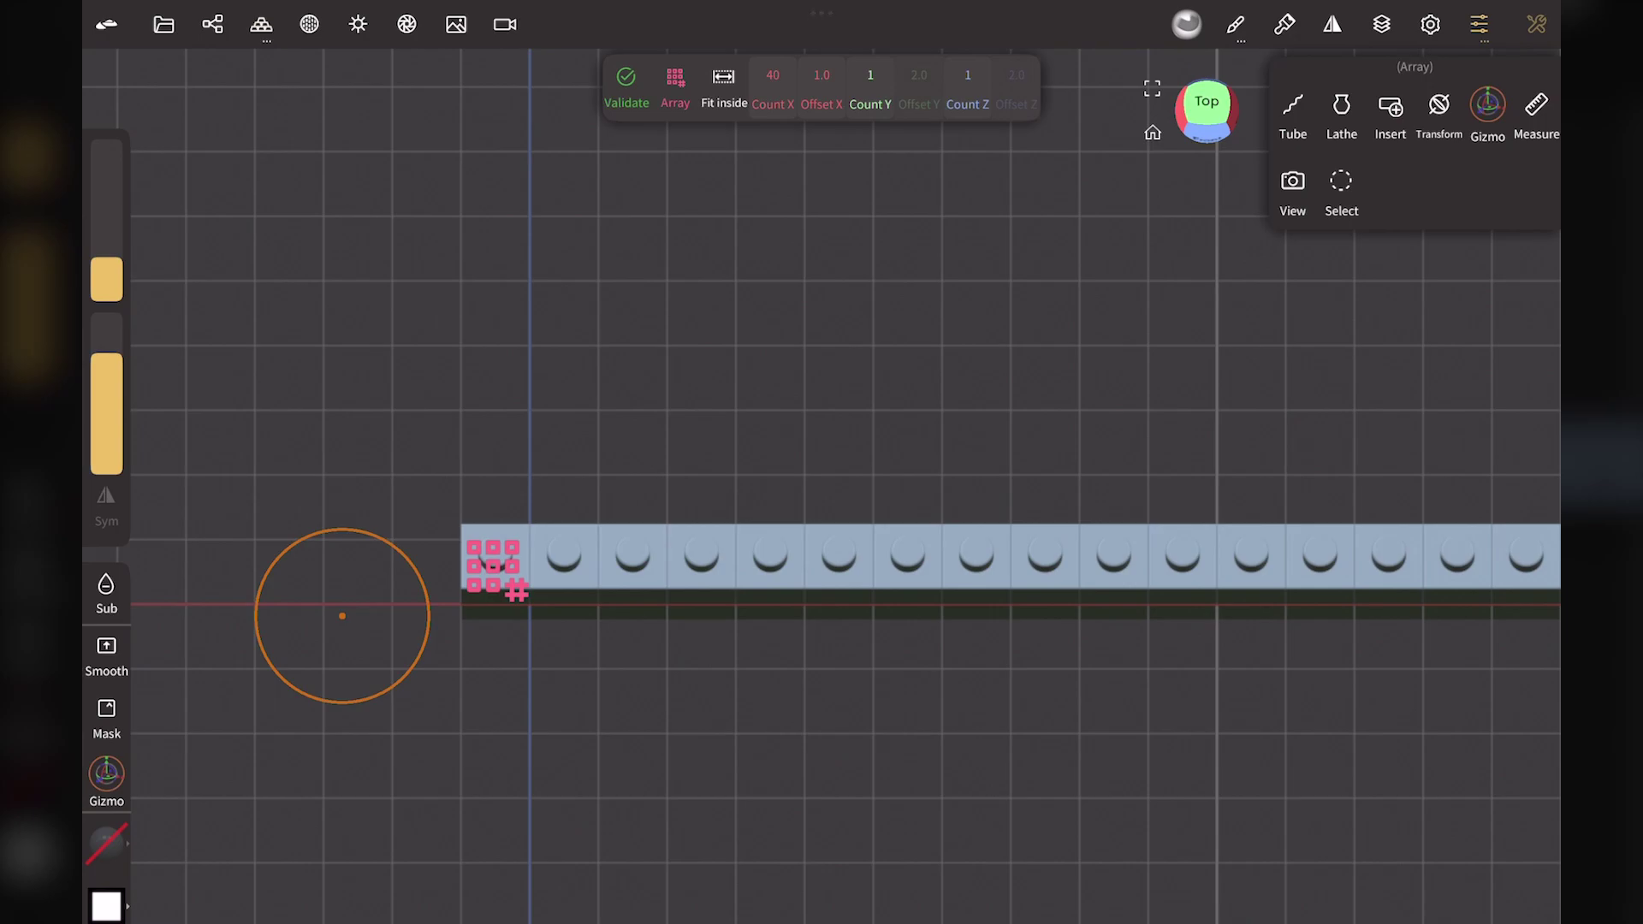
Step: From the top view, set the array's Count Z to 15 and Offset Z to 1.0
left_click(1207, 107)
scroll(350, 573, "up", 10)
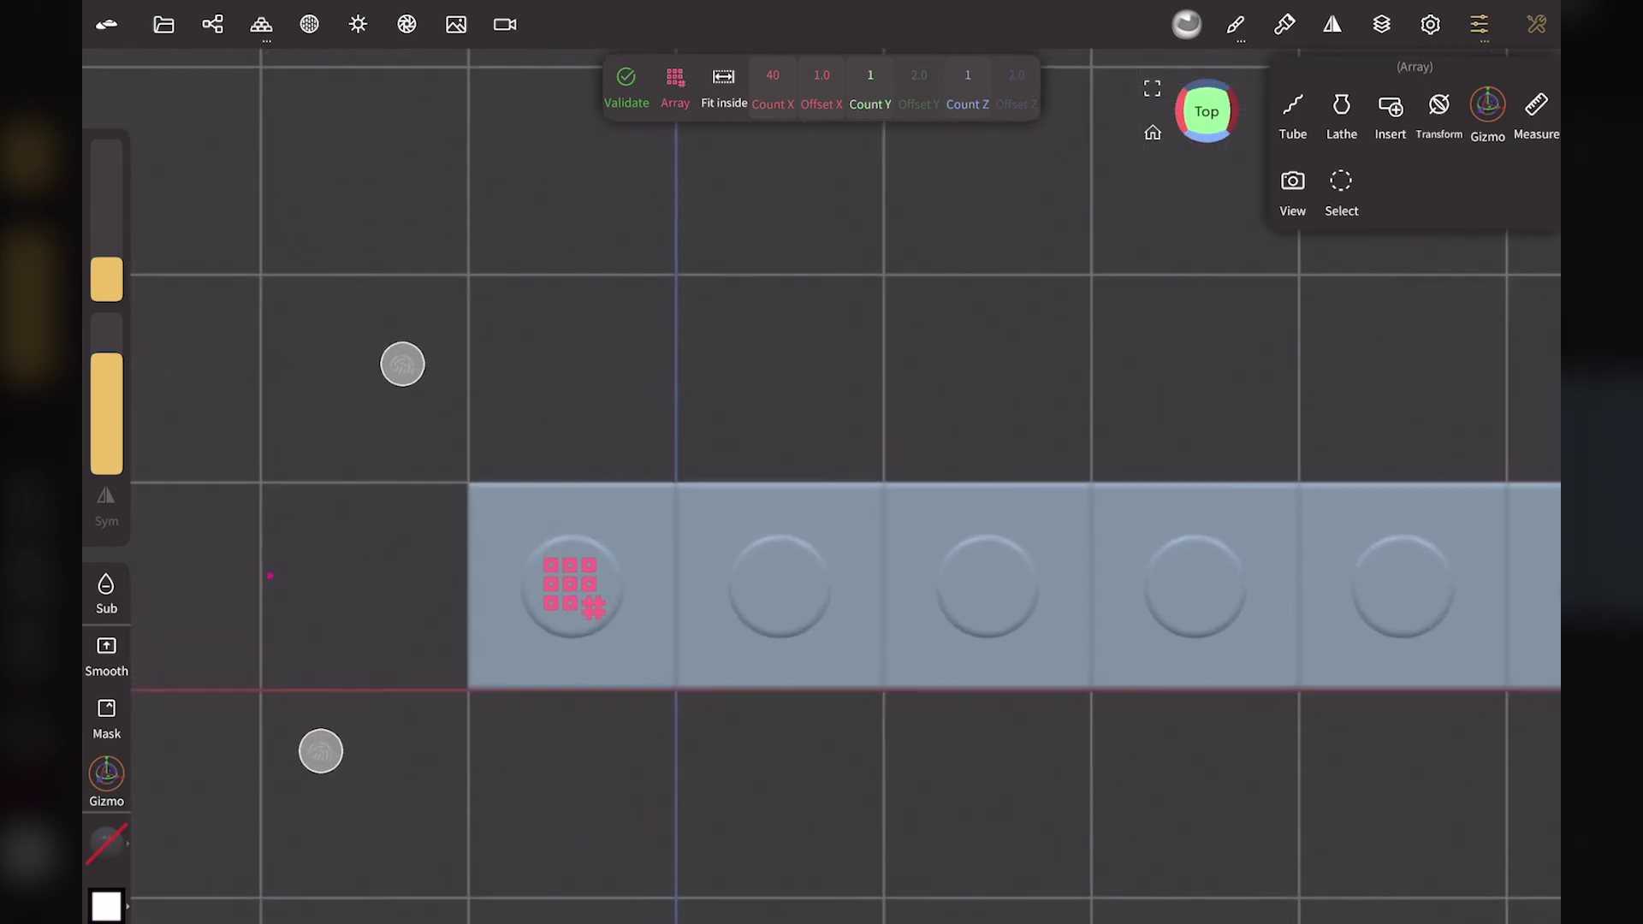
scroll(273, 441, "down", 2)
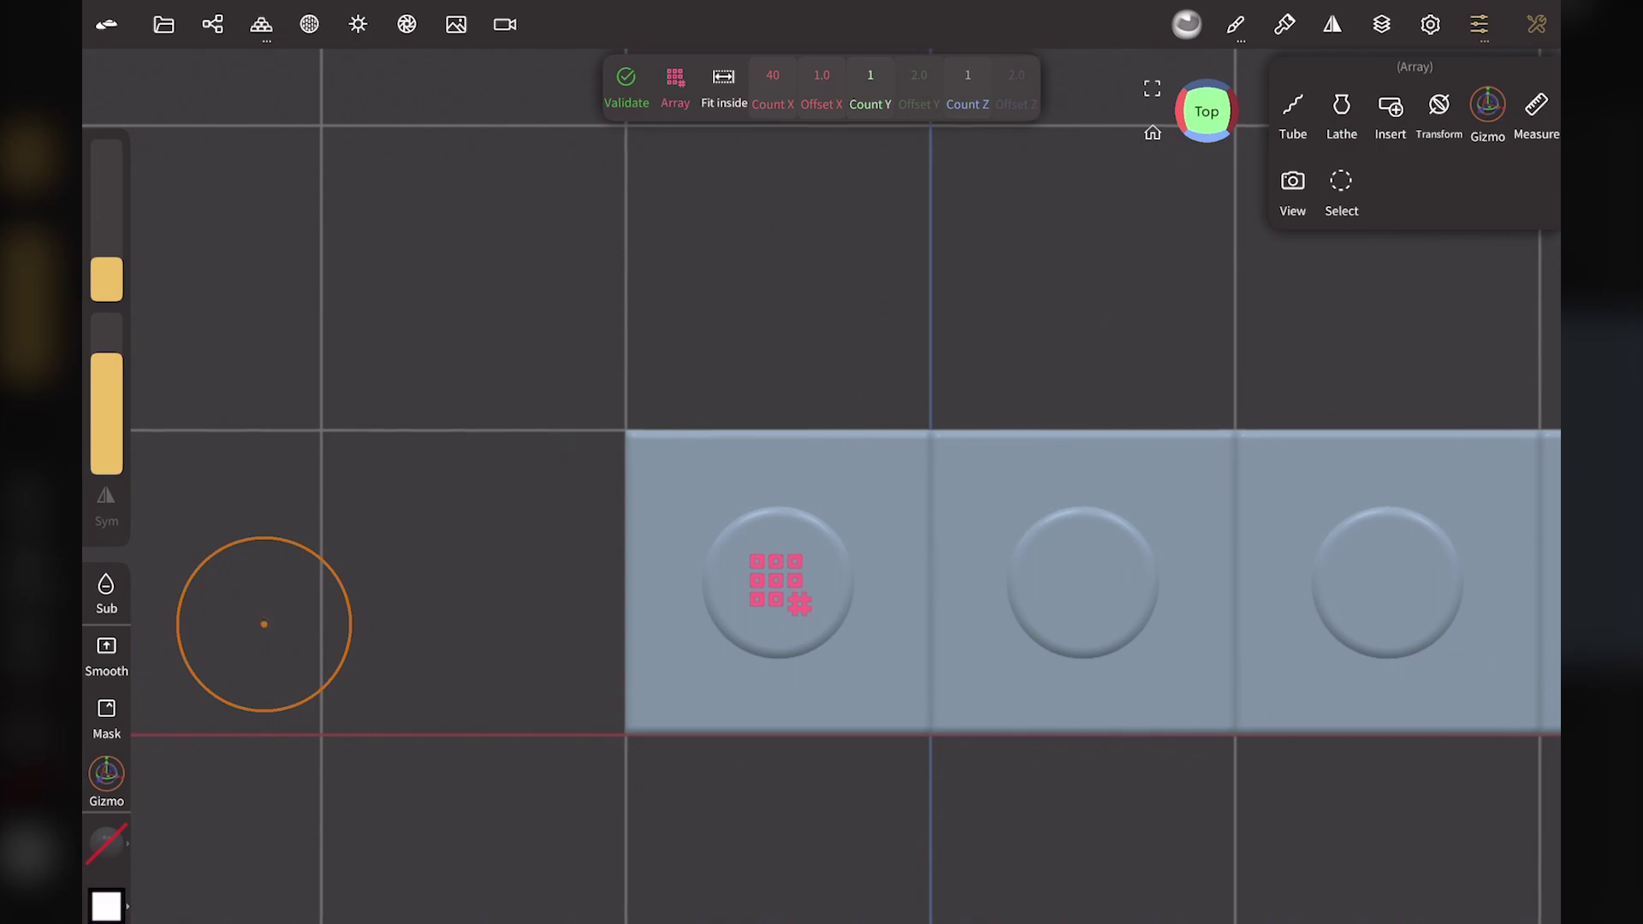
scroll(264, 624, "down", 5)
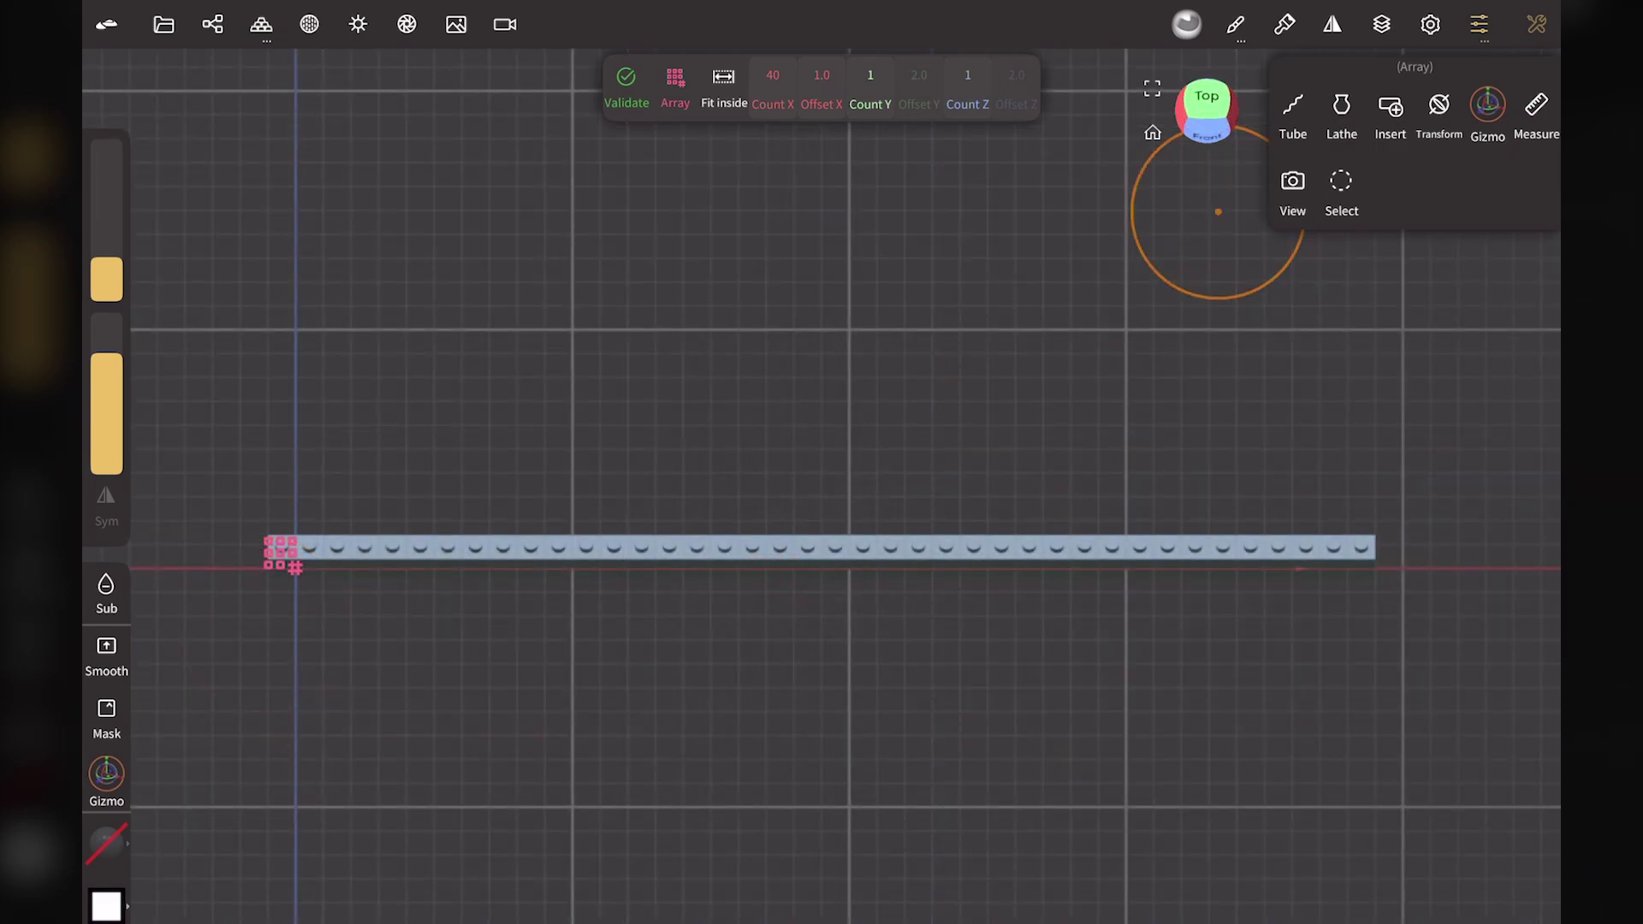
left_click_drag(968, 90, 998, 98)
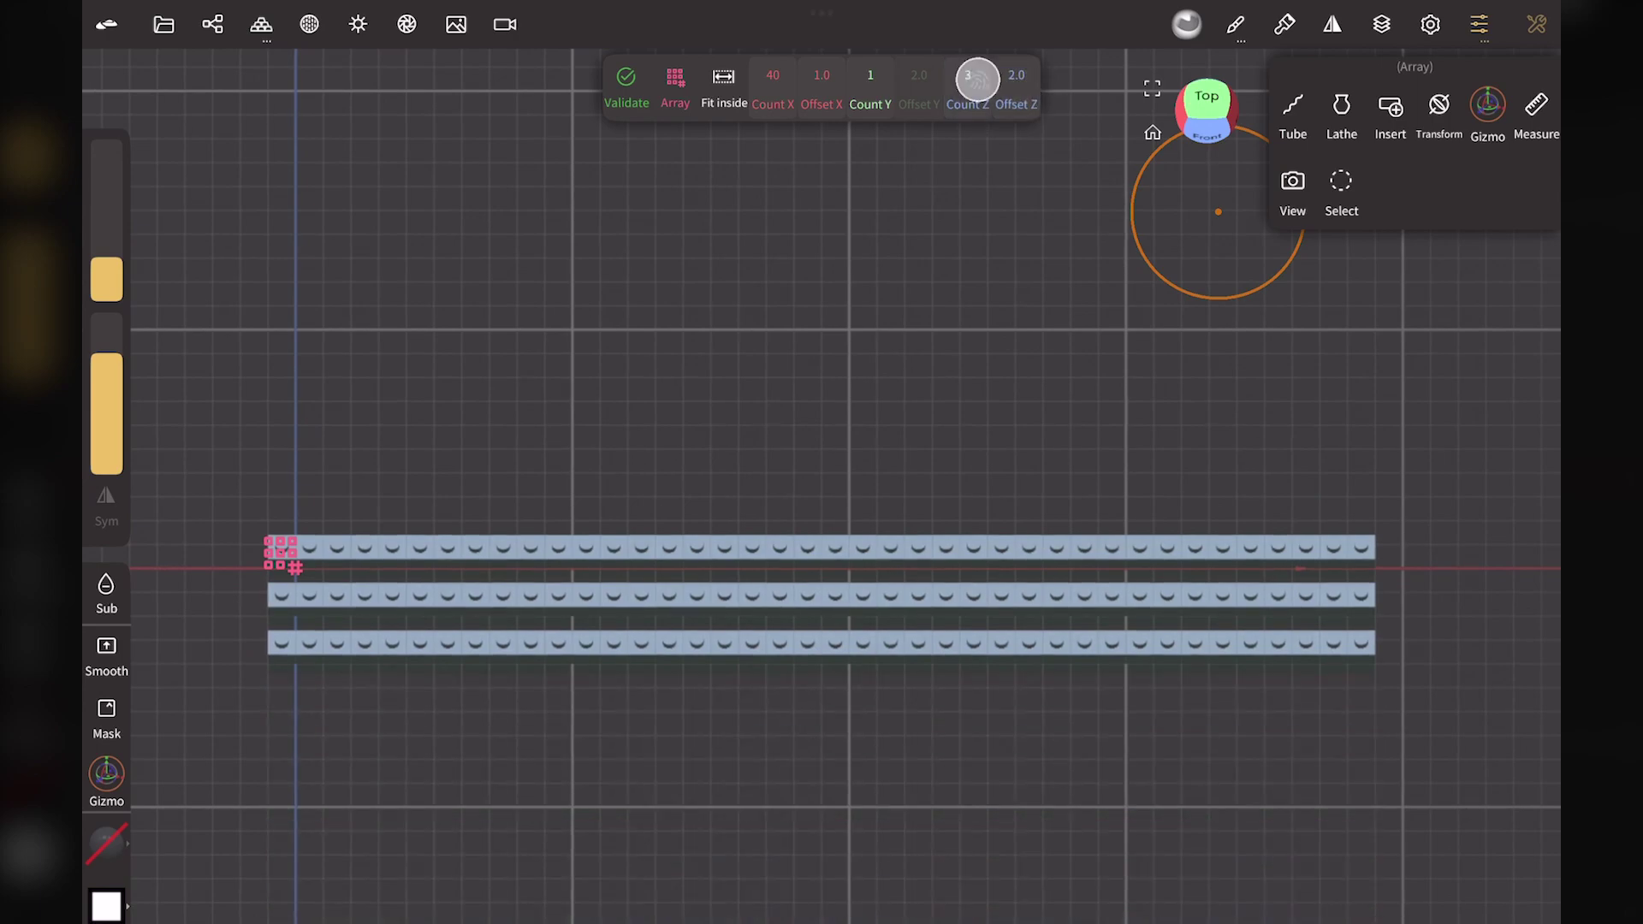
left_click(977, 79)
type("5")
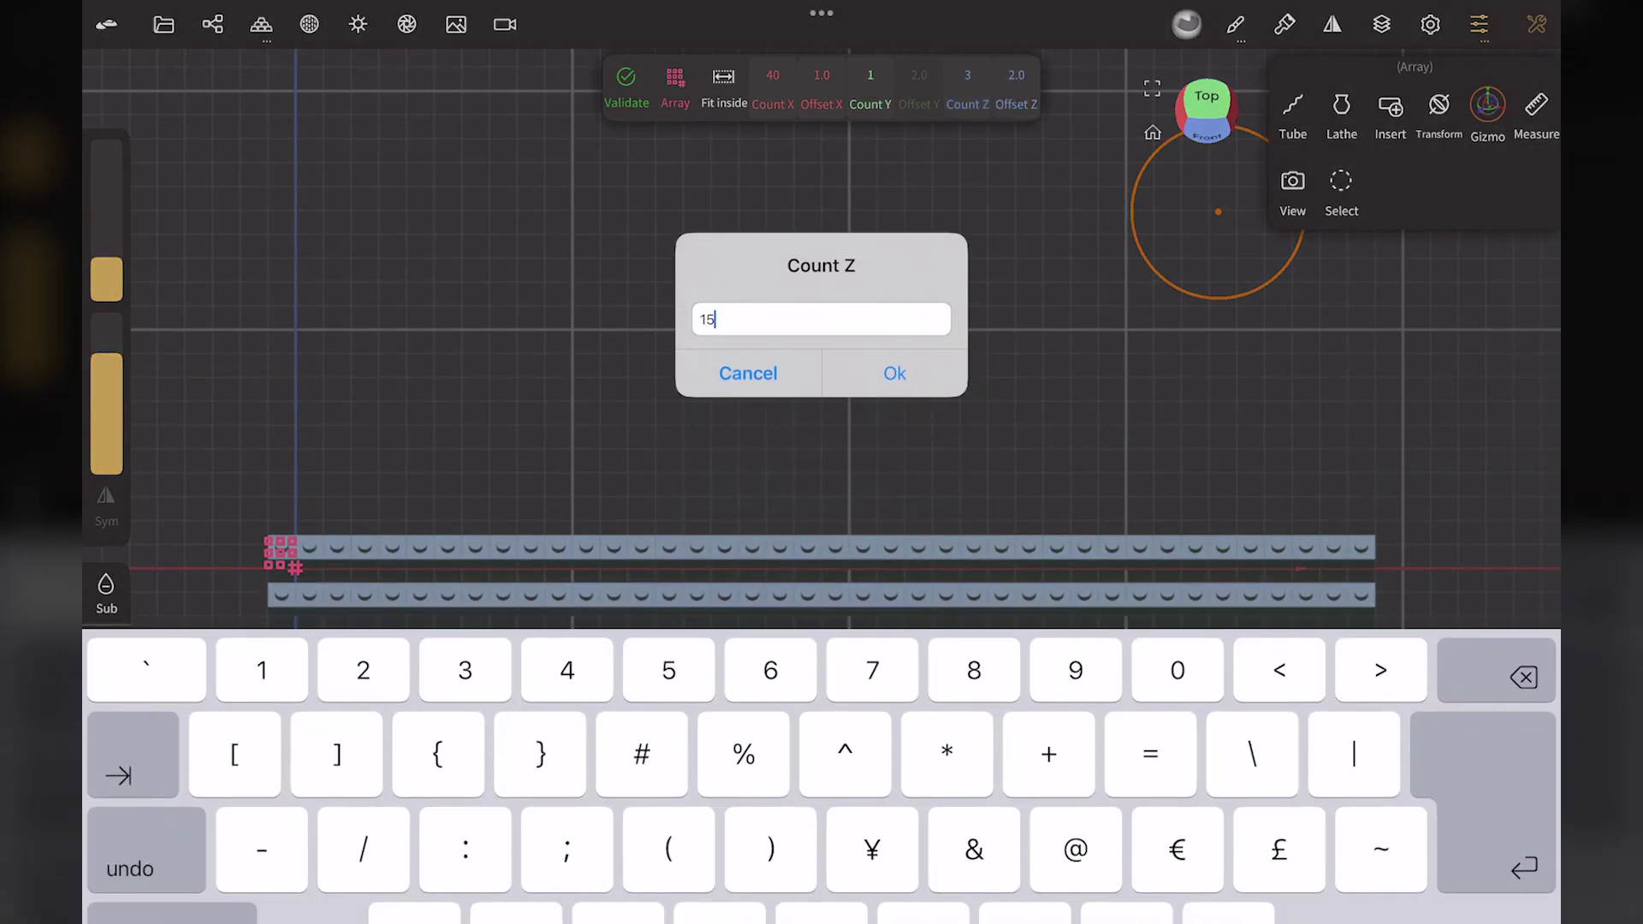
left_click(895, 373)
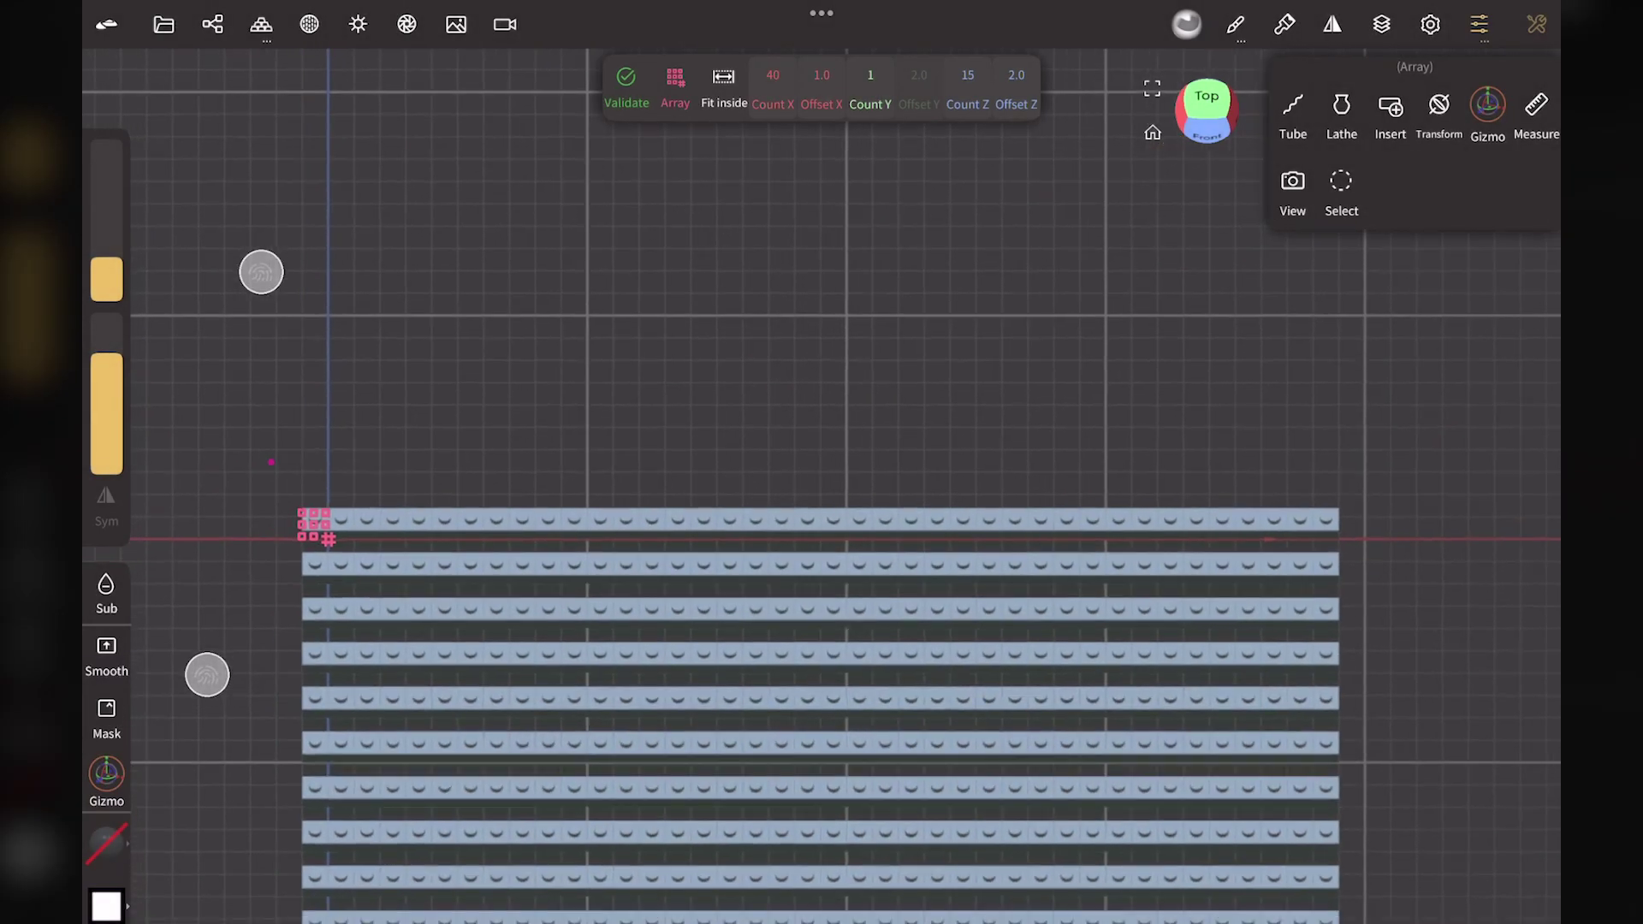
scroll(206, 573, "down", 5)
left_click(1016, 89)
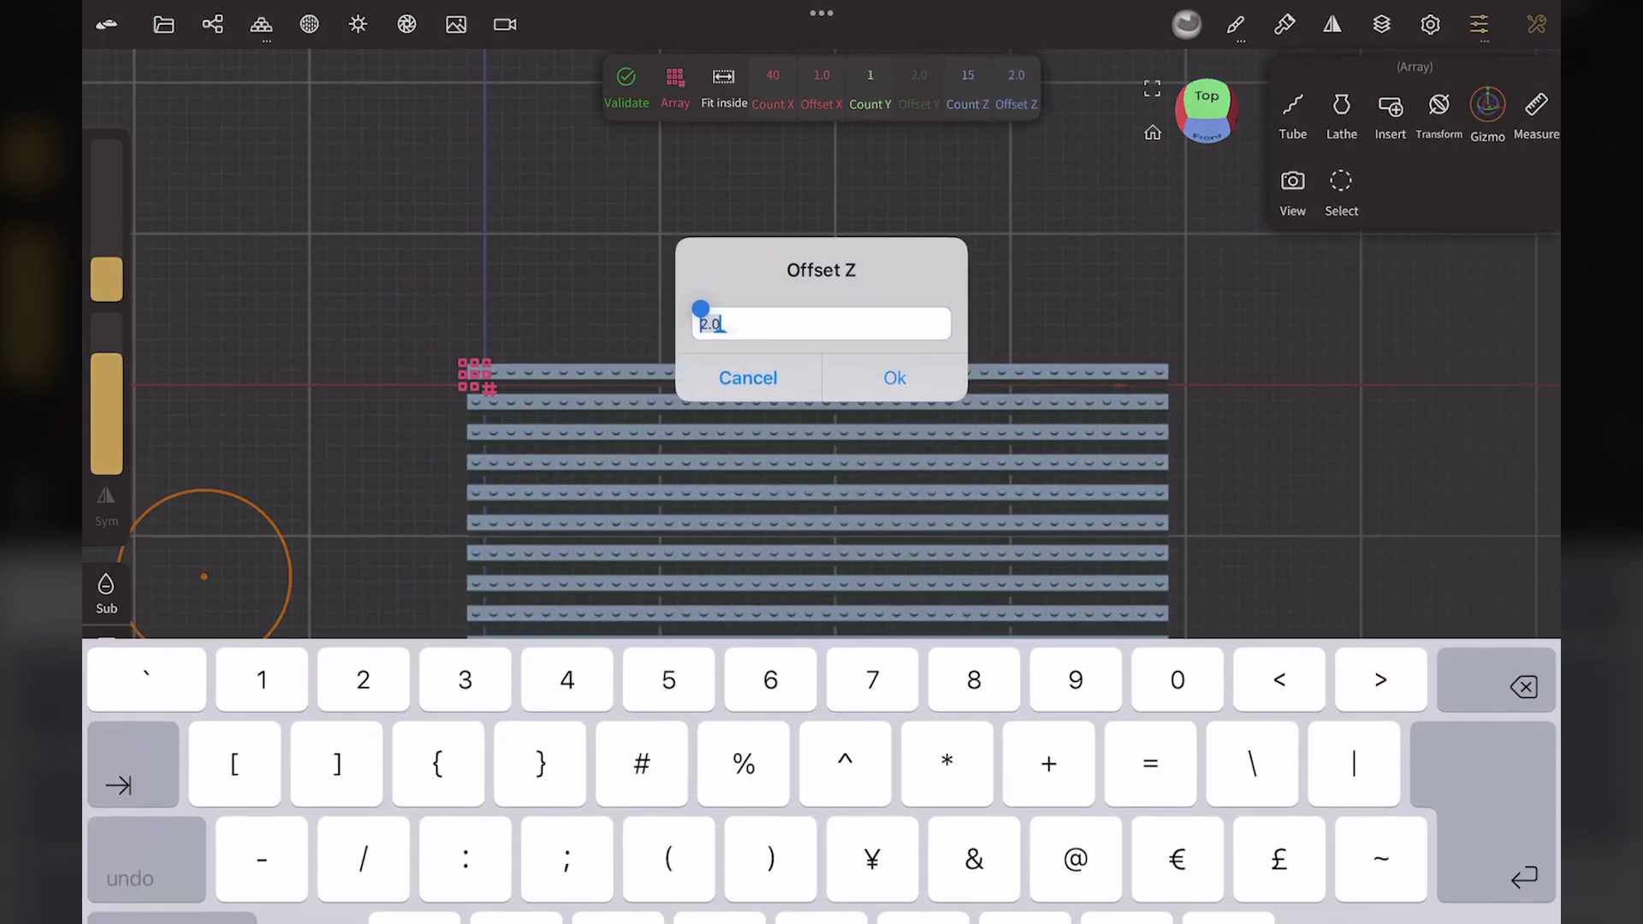
left_click(895, 373)
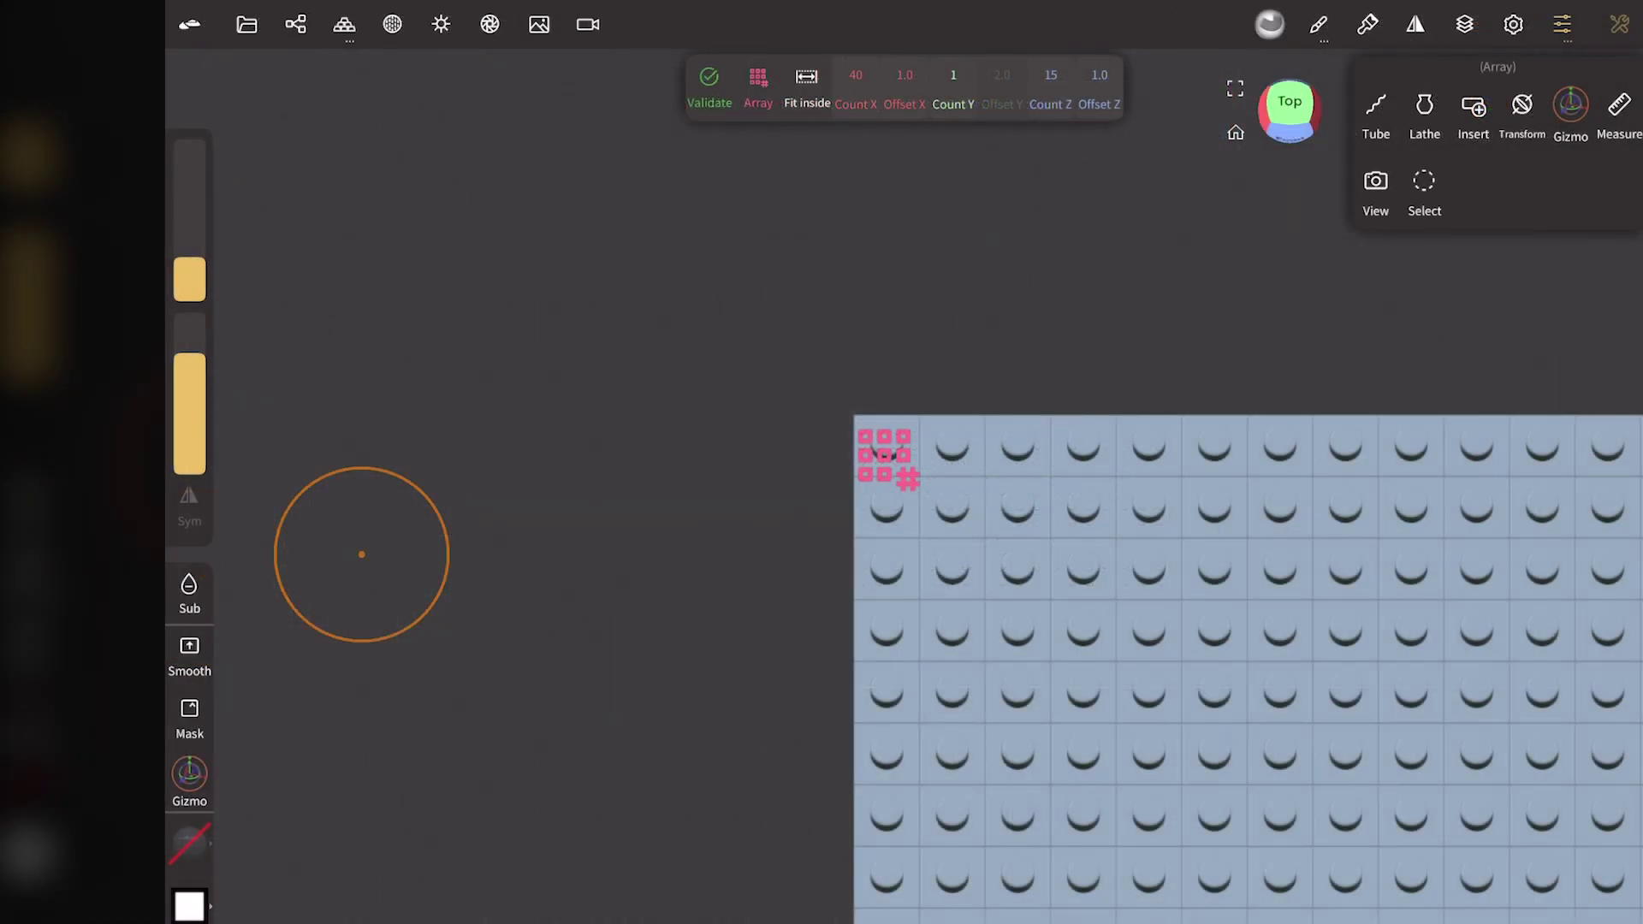
Step: Toggle the array's and Box's visibility in the scene list to check the original
left_click(297, 24)
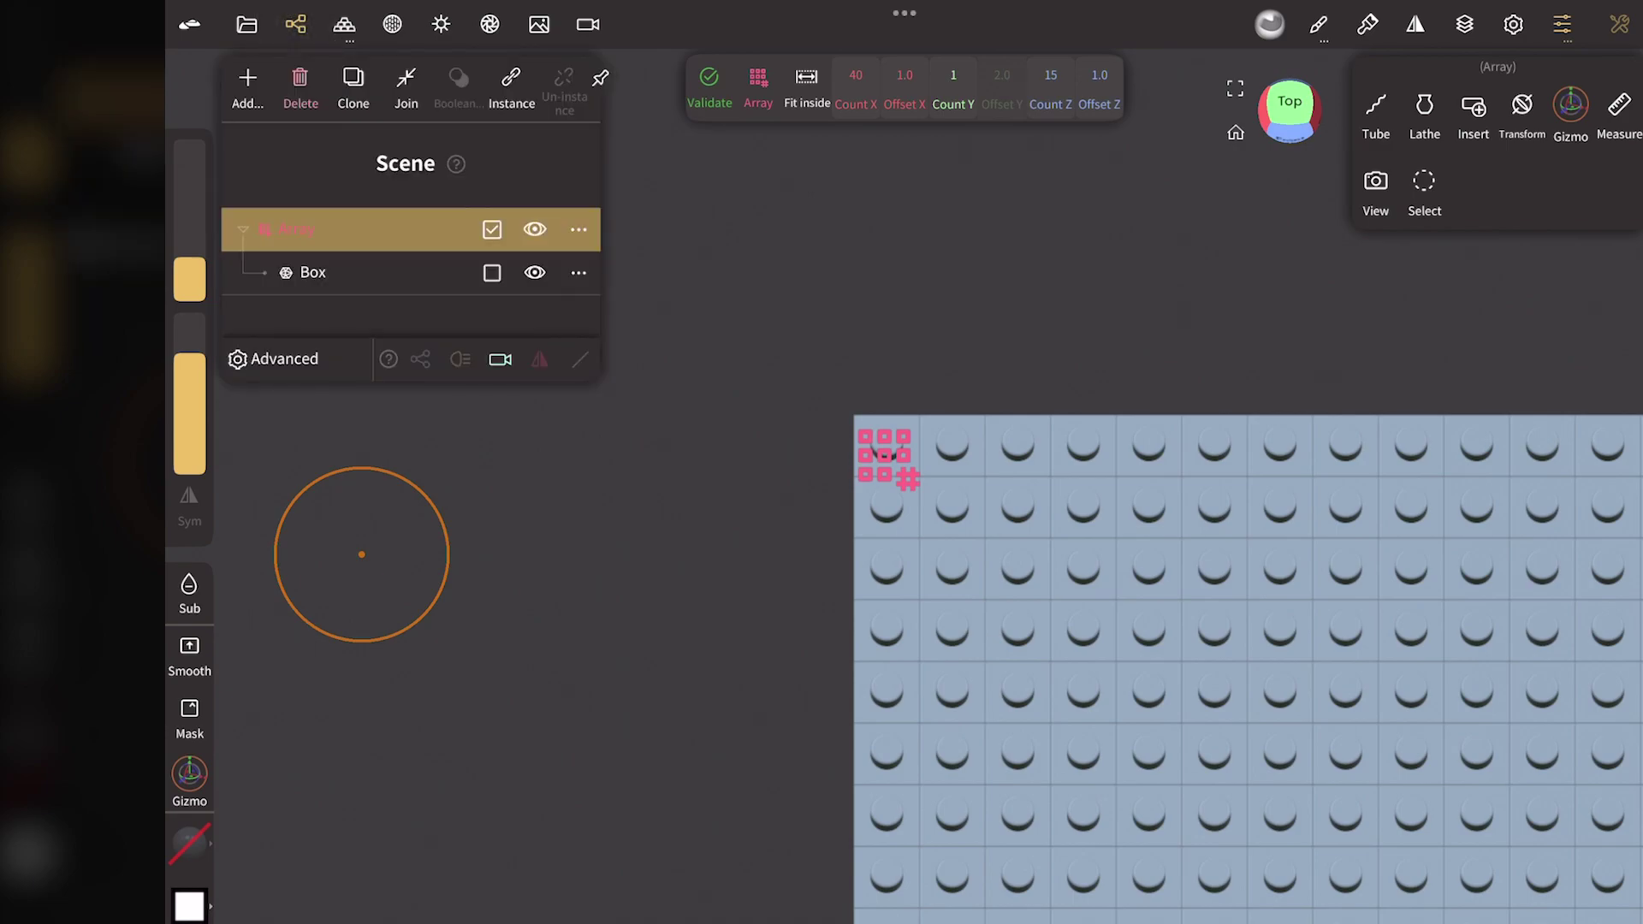
left_click(492, 230)
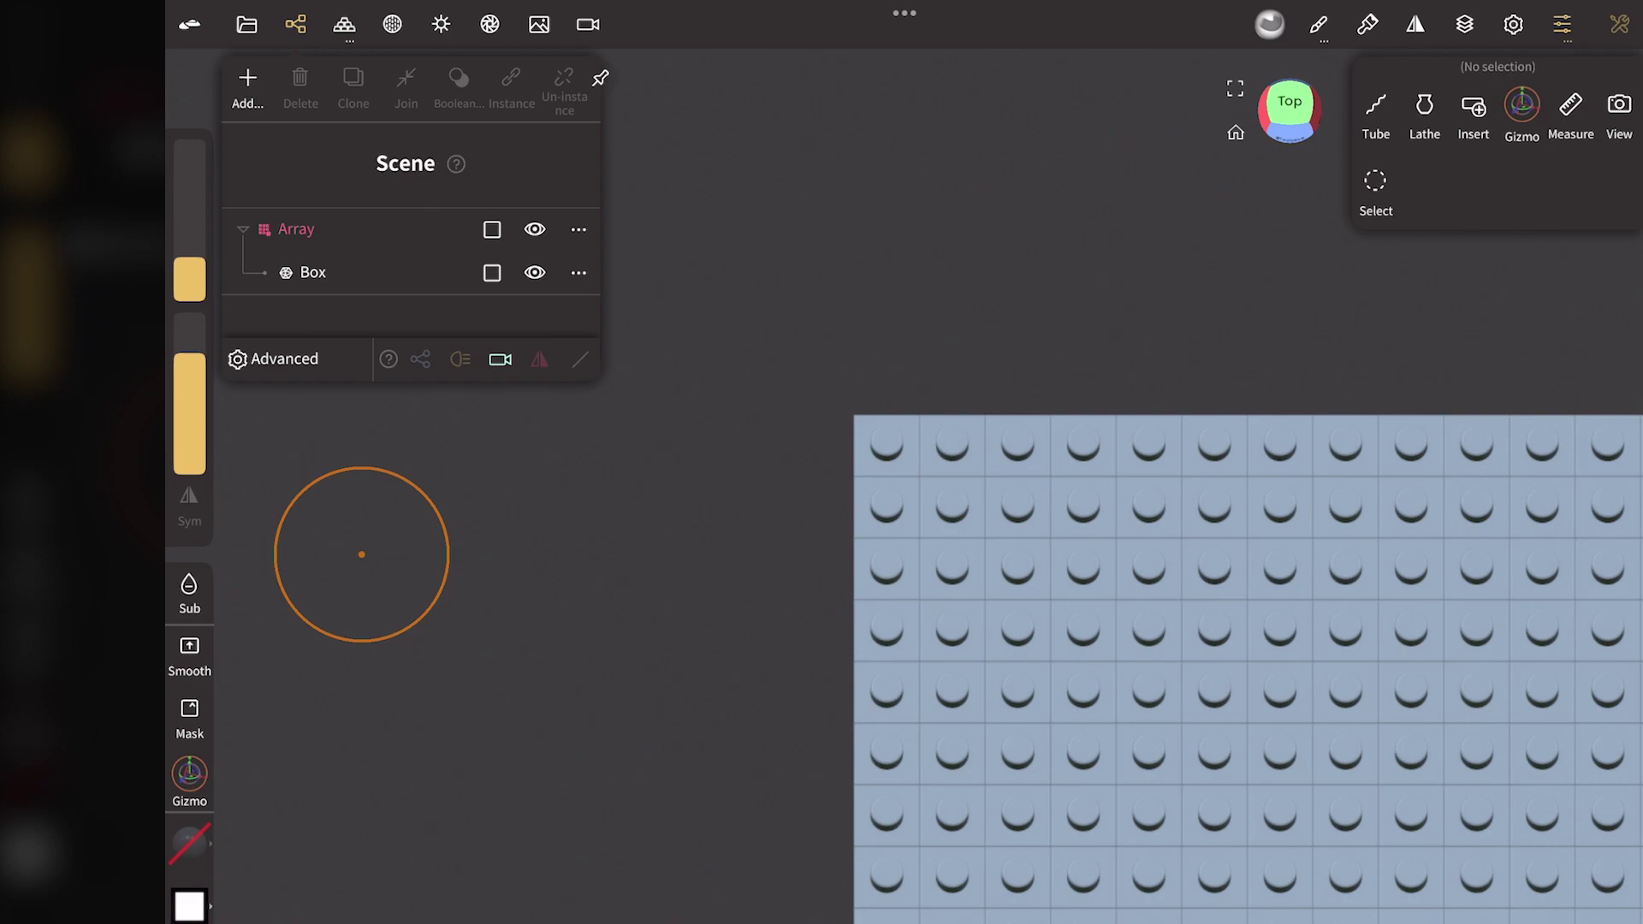
left_click(535, 230)
left_click(535, 273)
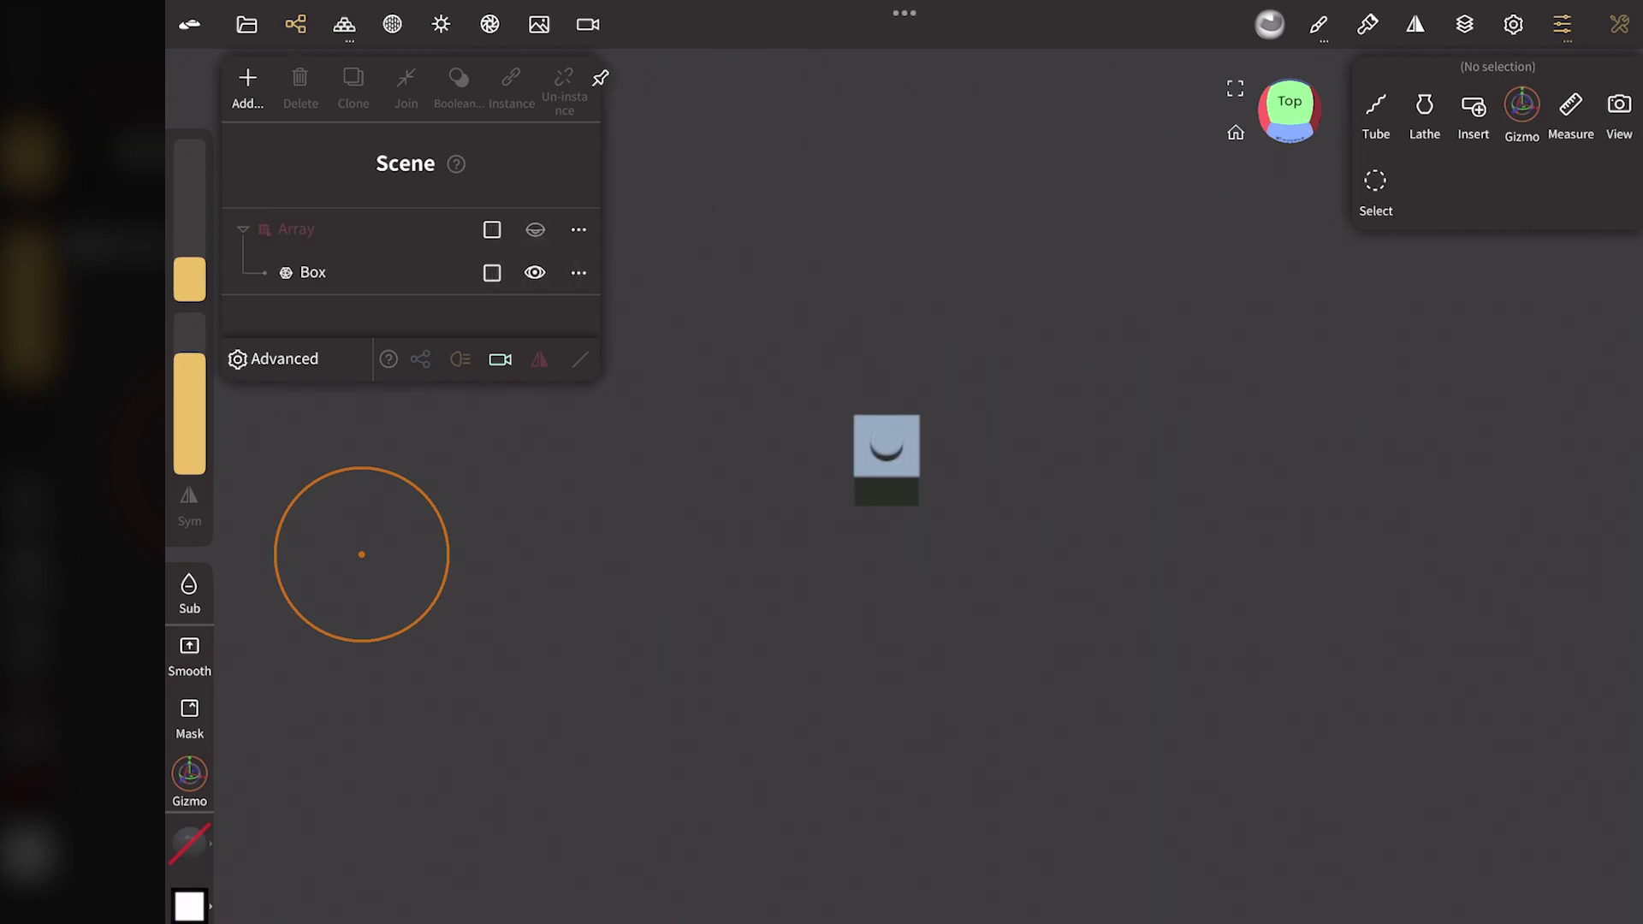
left_click(535, 229)
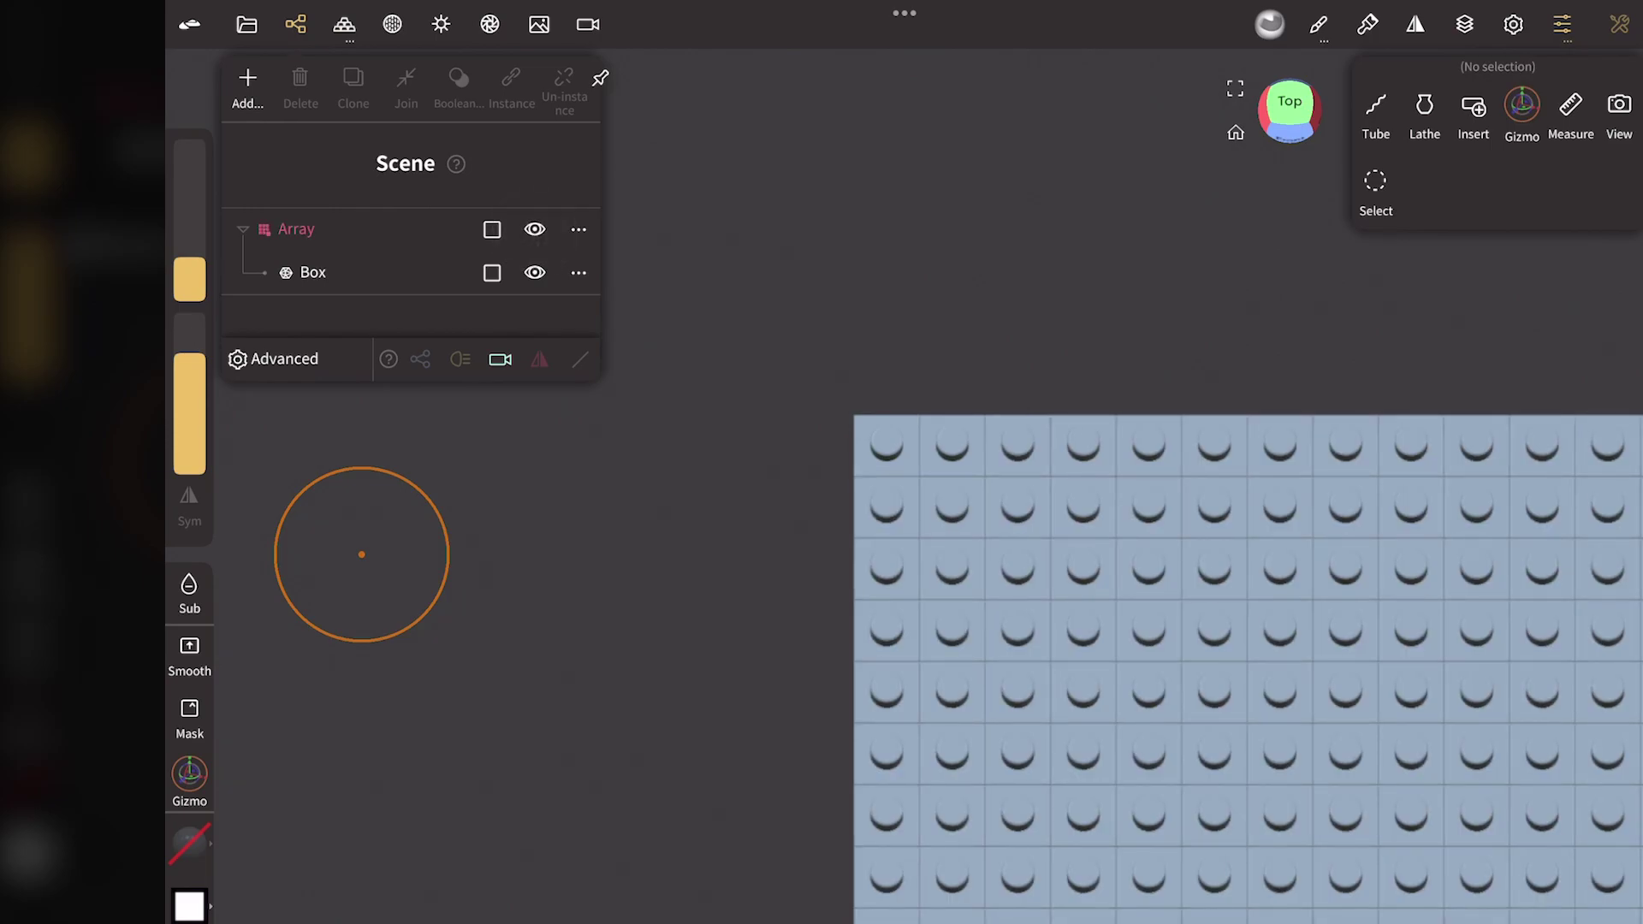
Step: Join the array with its Box, un-instancing it into a single Box 1
left_click(363, 233)
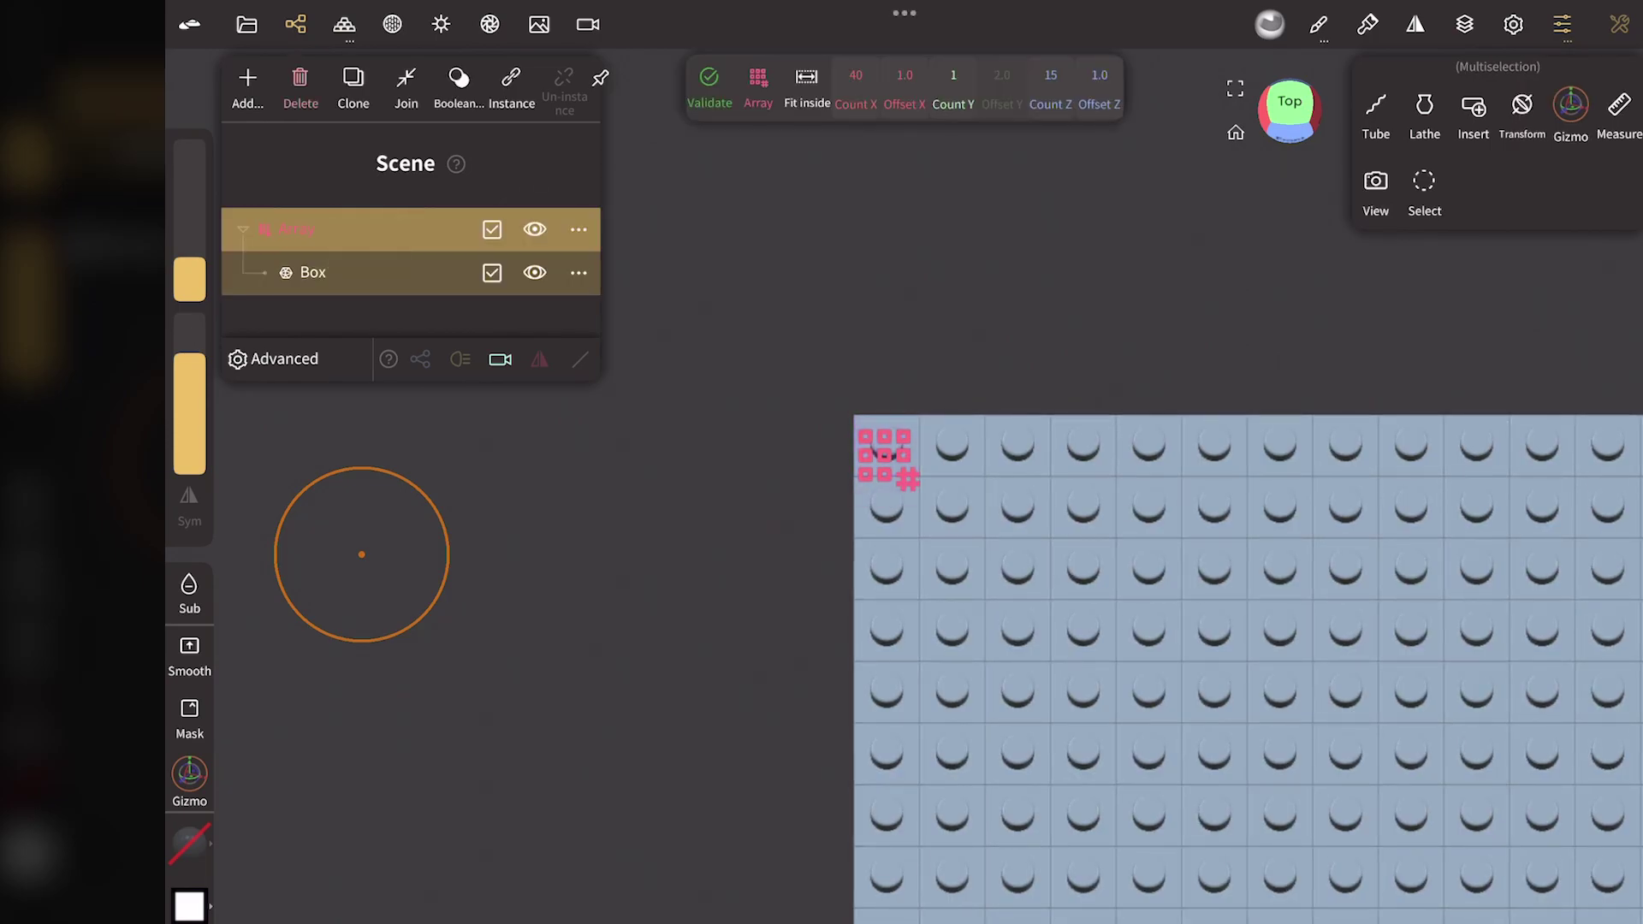
left_click(407, 86)
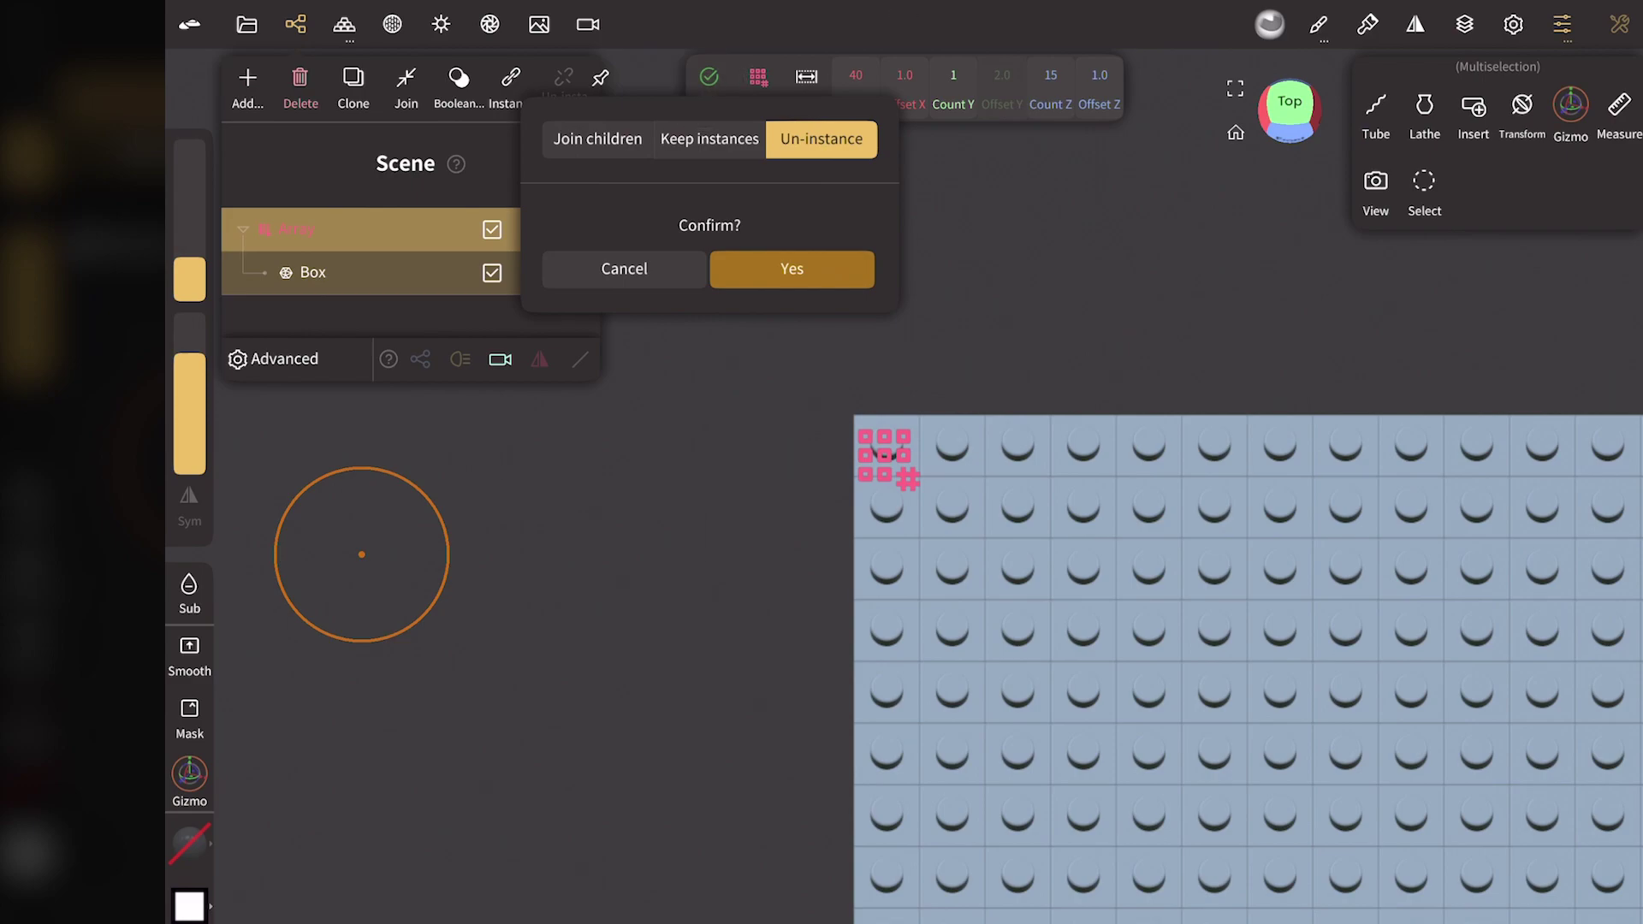
left_click(821, 272)
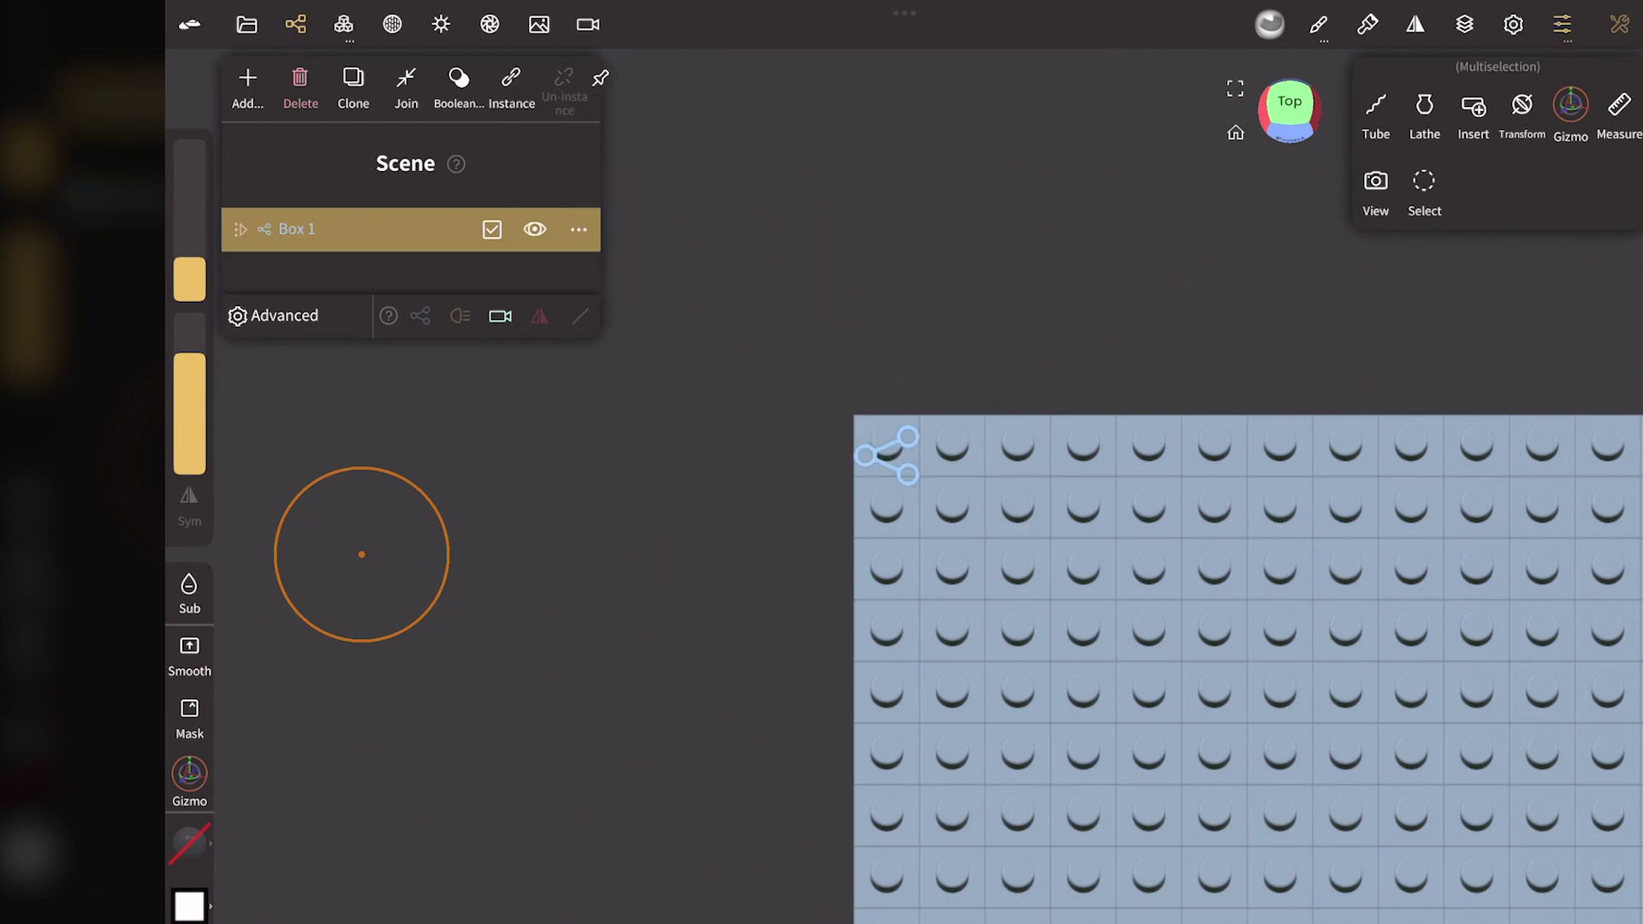
Step: Expand Box 1 and briefly hide three bricks to locate them, then show them again
left_click(492, 224)
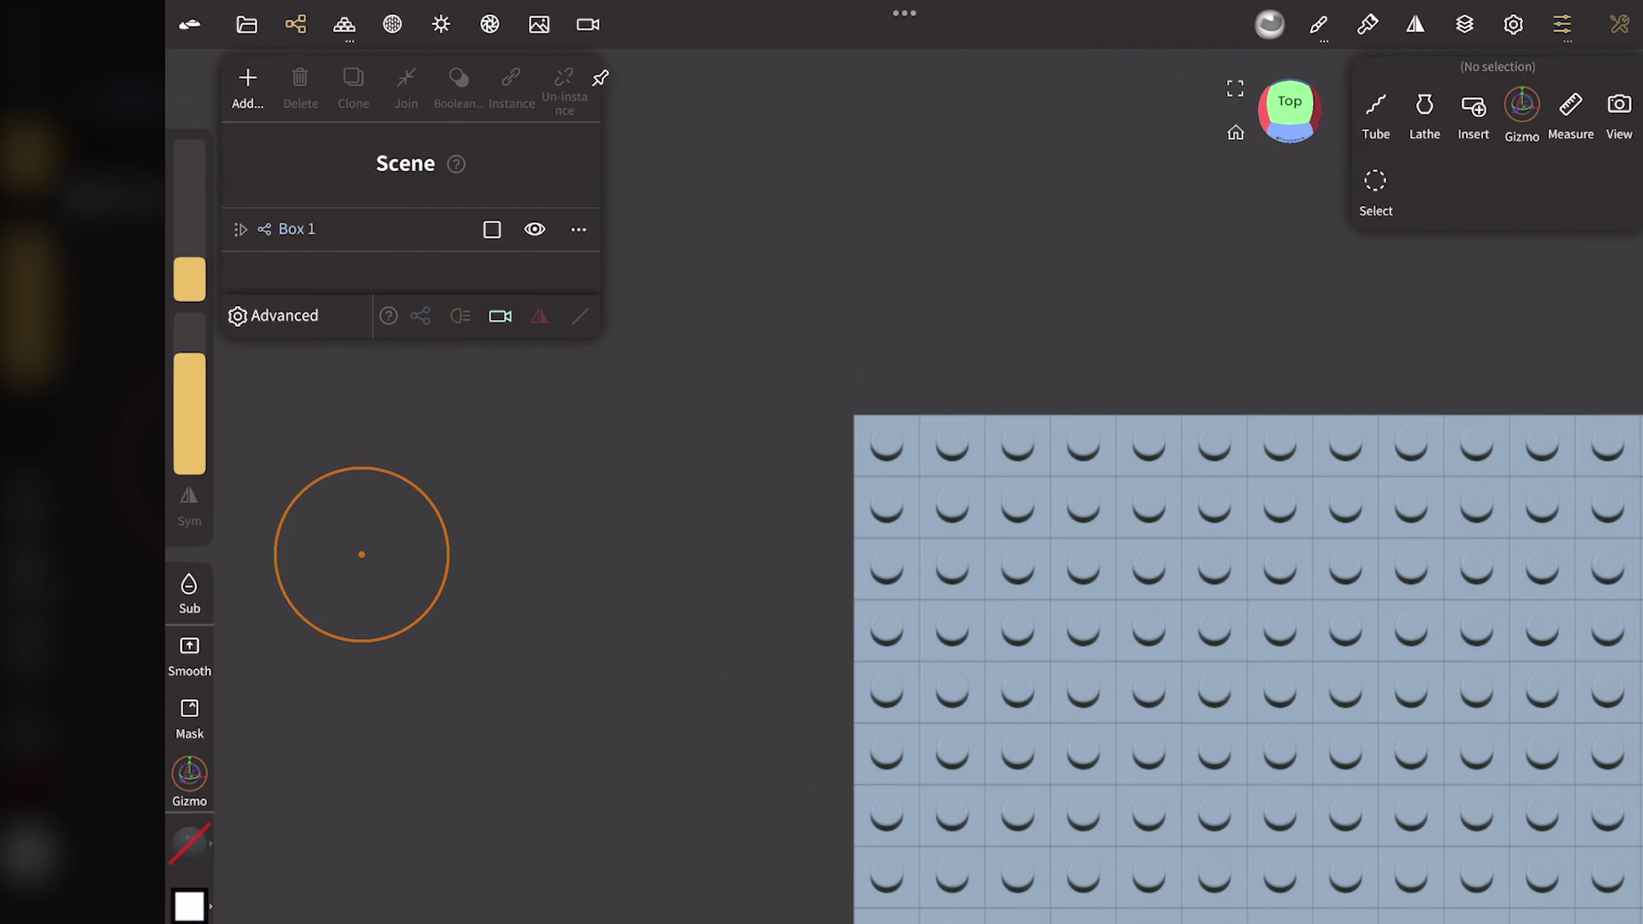
left_click(241, 229)
scroll(356, 268, "down", 5)
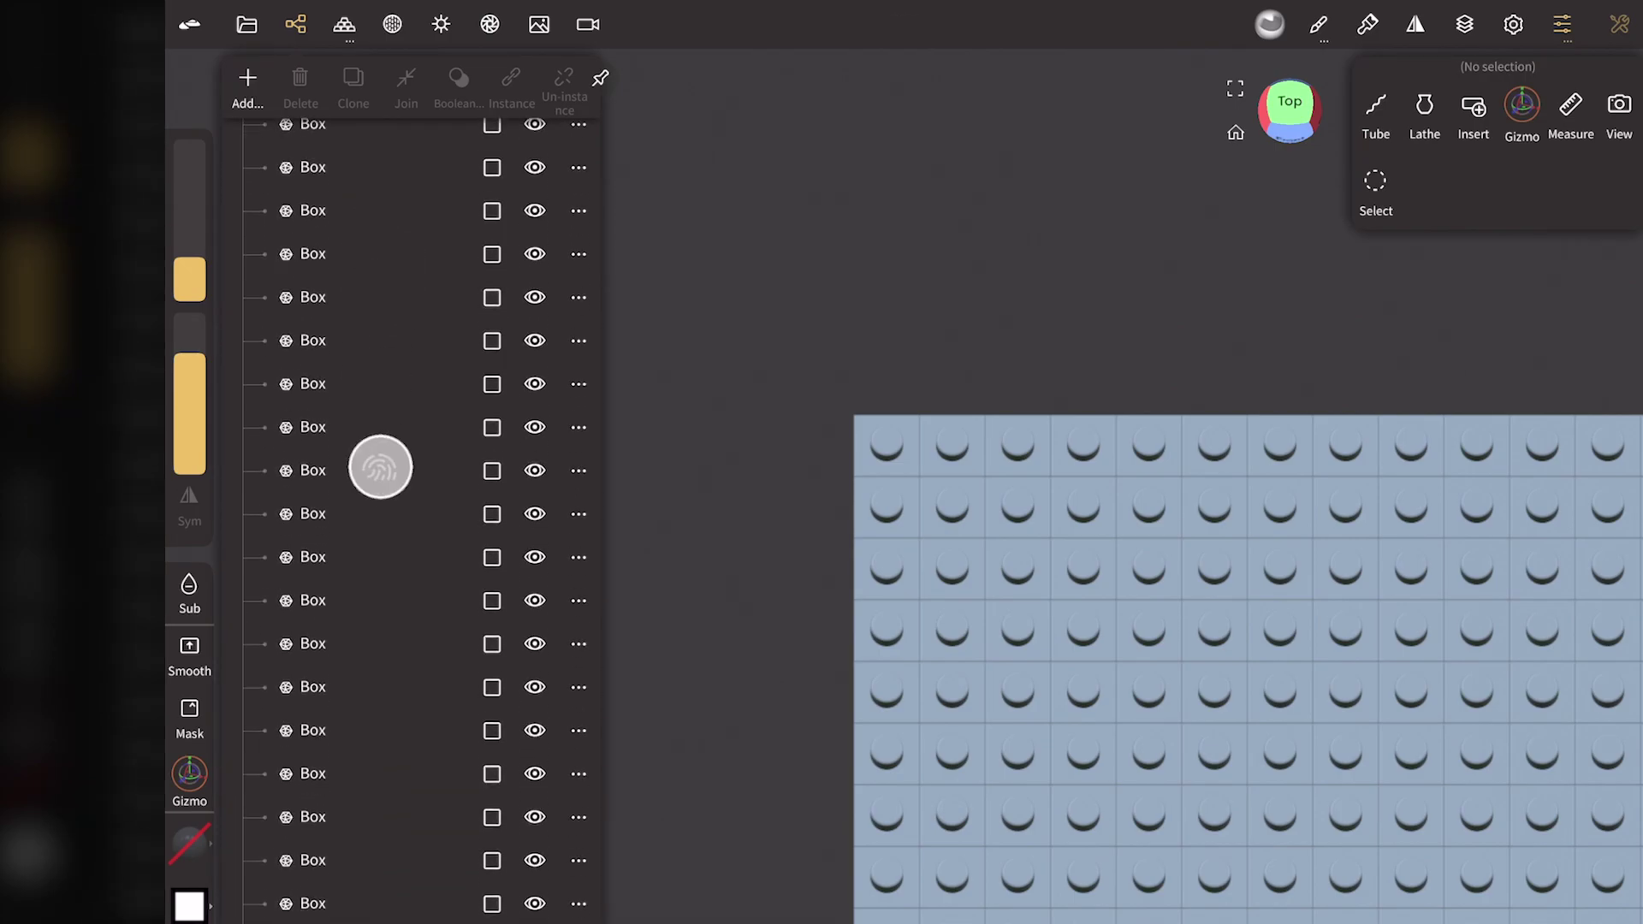
scroll(378, 466, "up", 5)
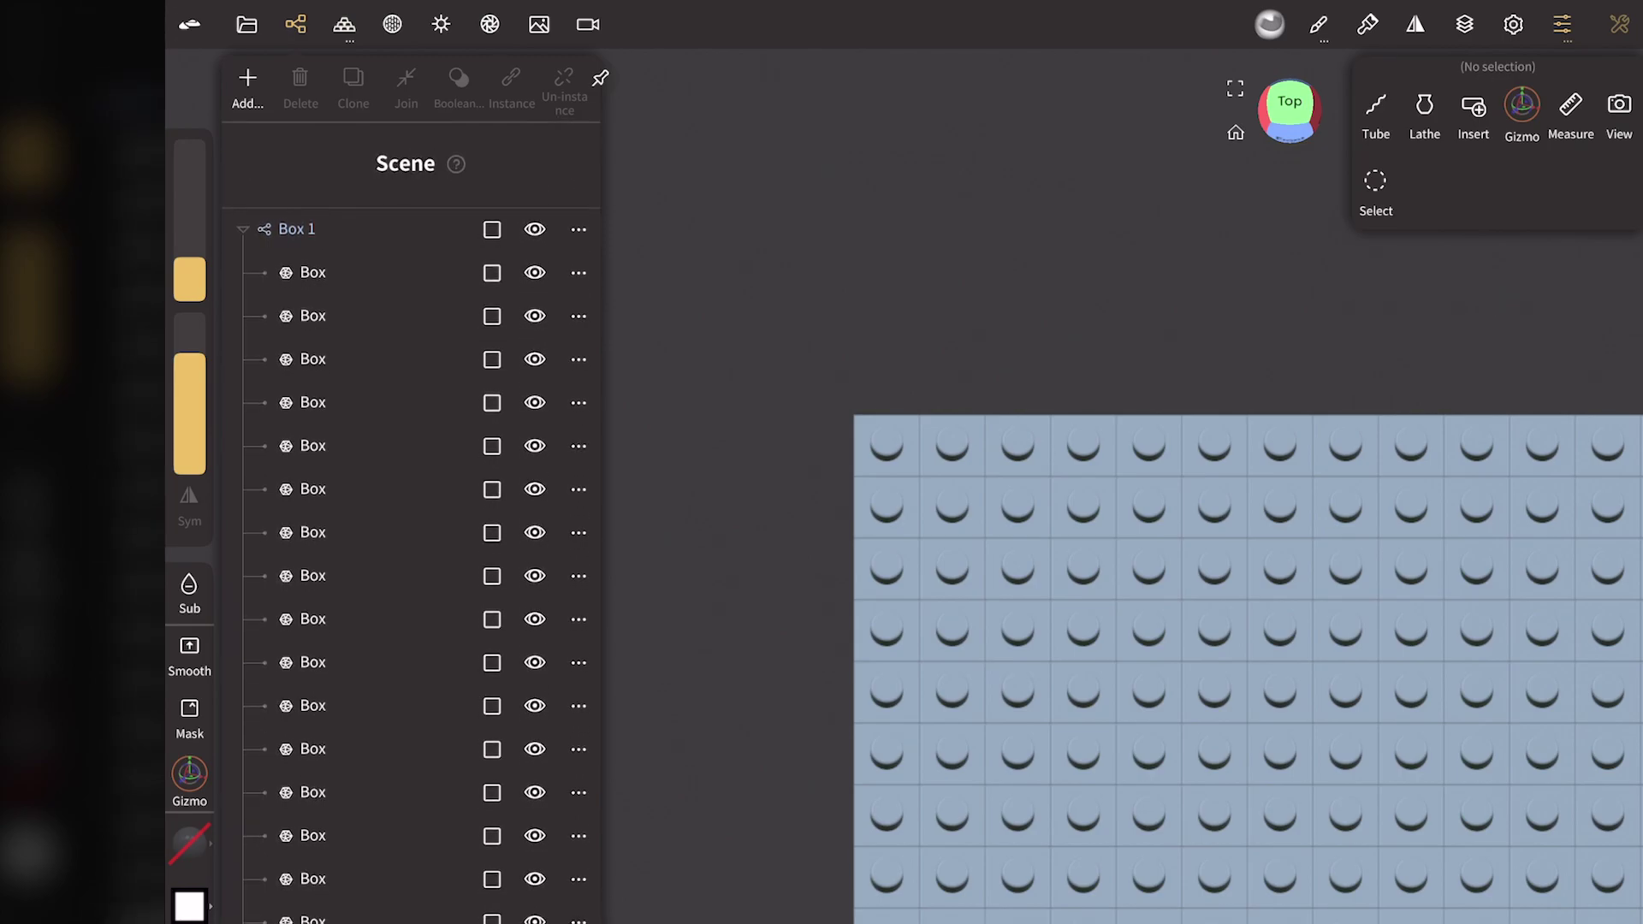
left_click(534, 272)
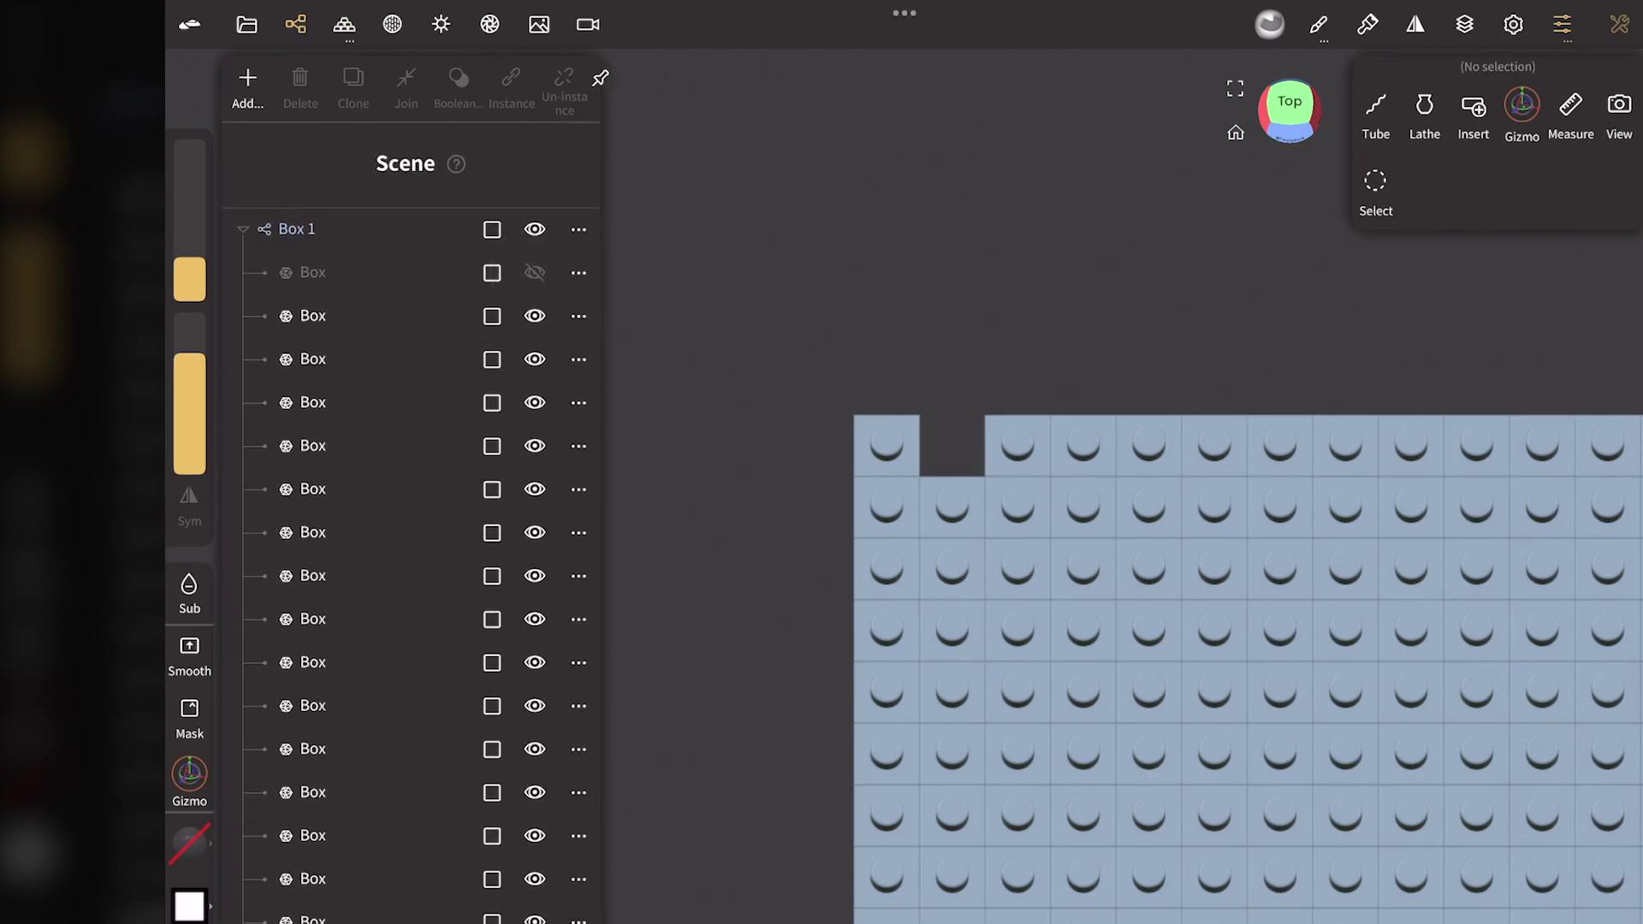
left_click(534, 316)
left_click(534, 359)
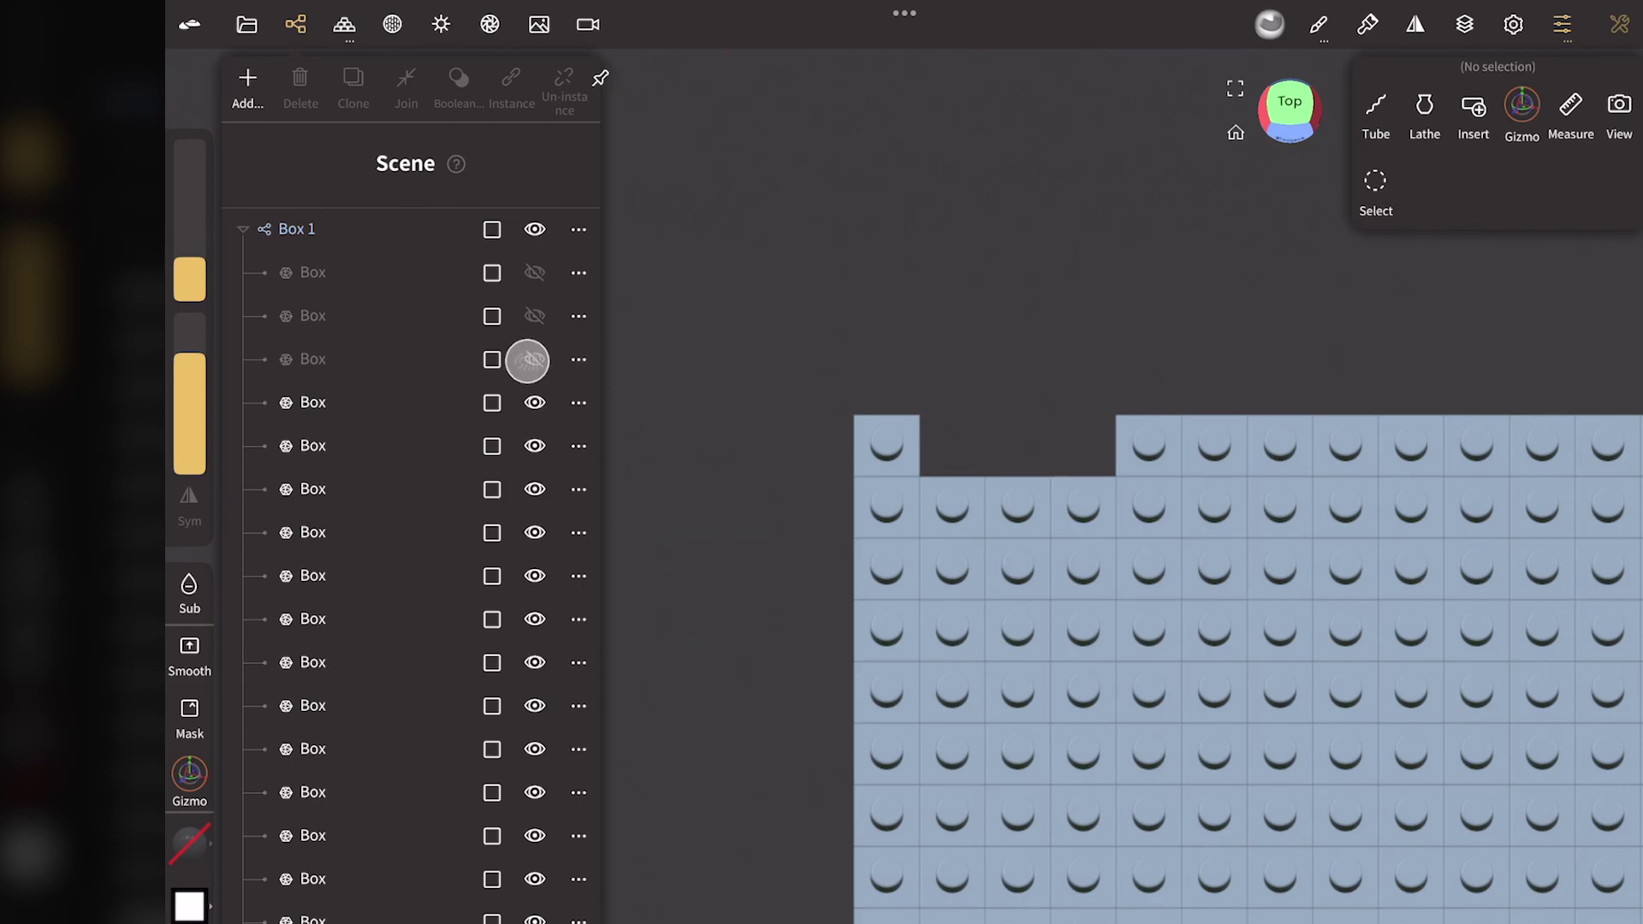
left_click(541, 300)
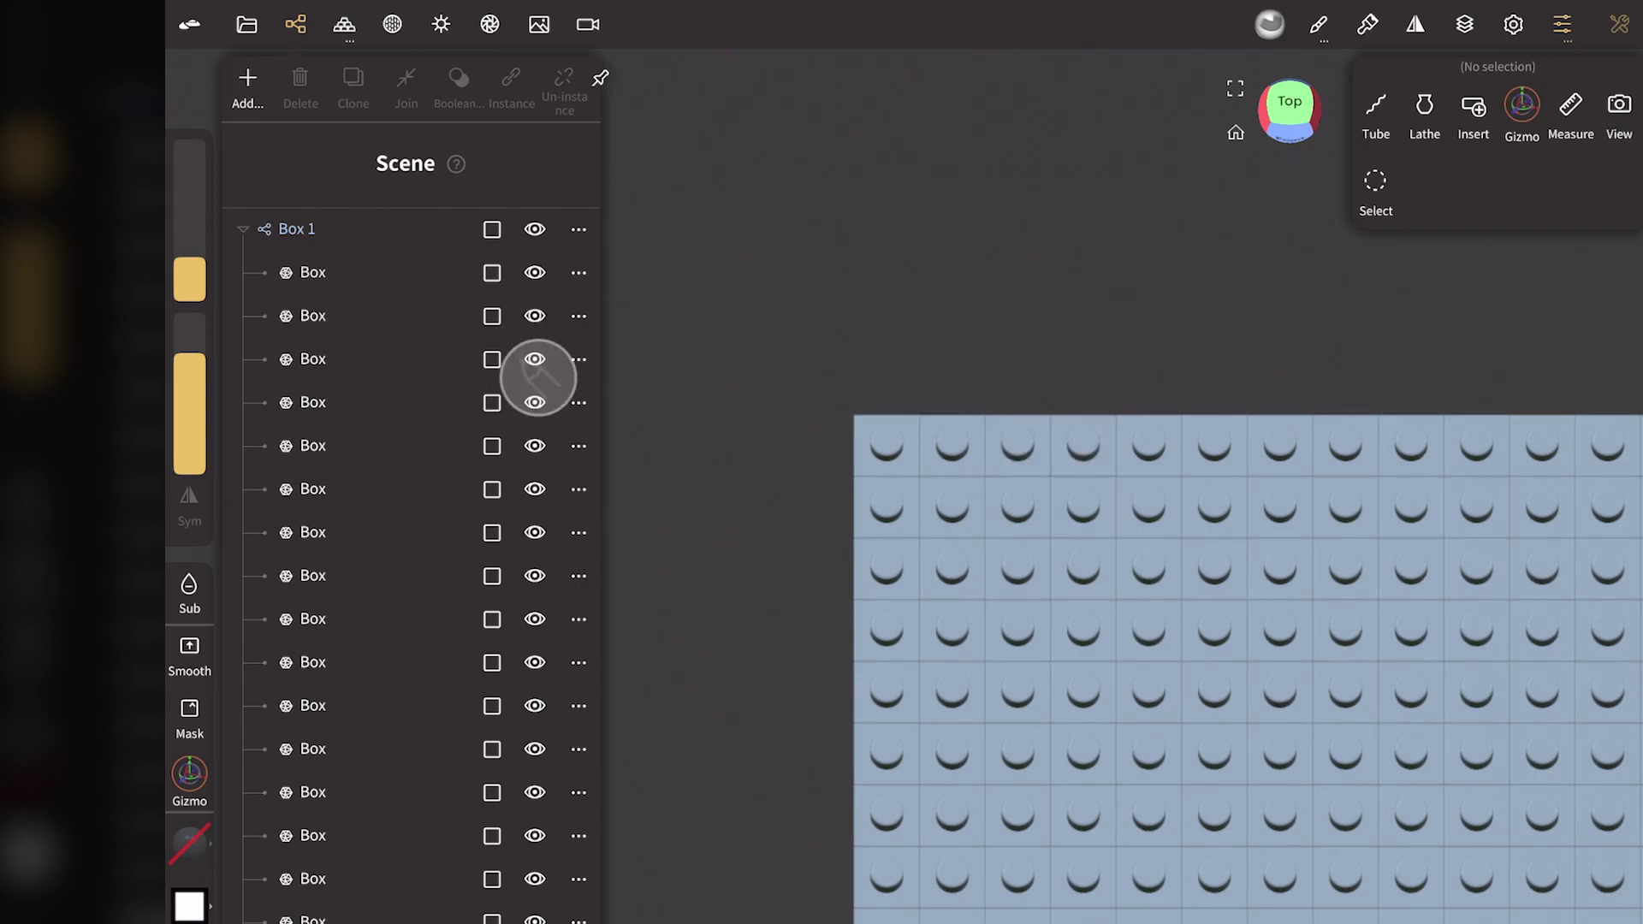
Step: Select only the Box 1 group and ungroup it into separate Box objects
left_click(390, 232)
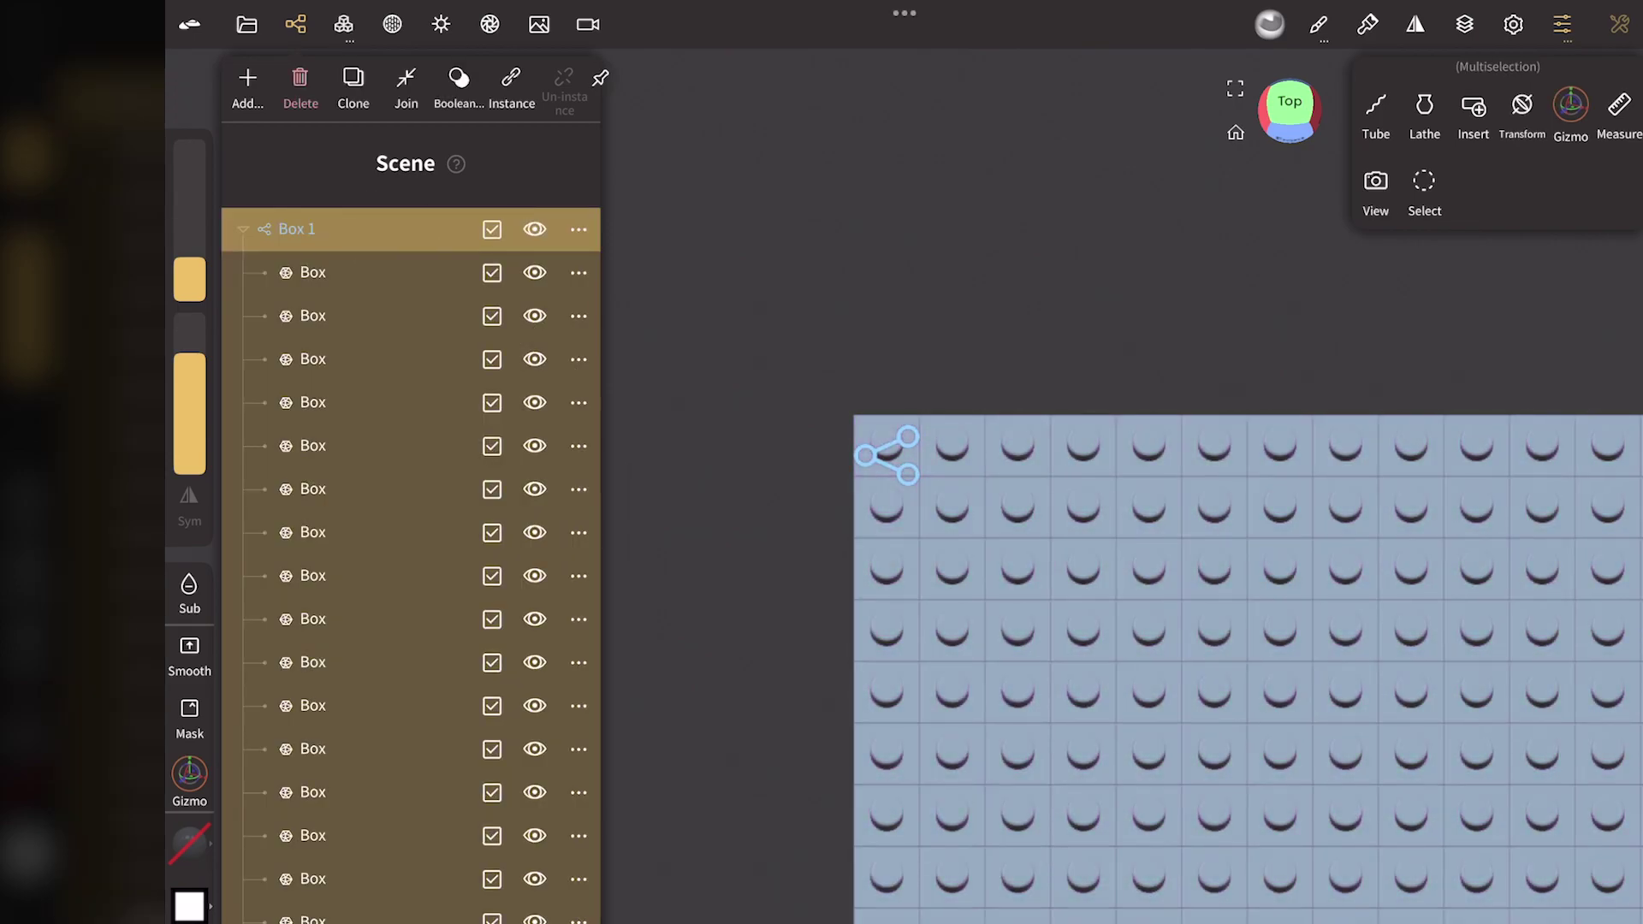
left_click(394, 234)
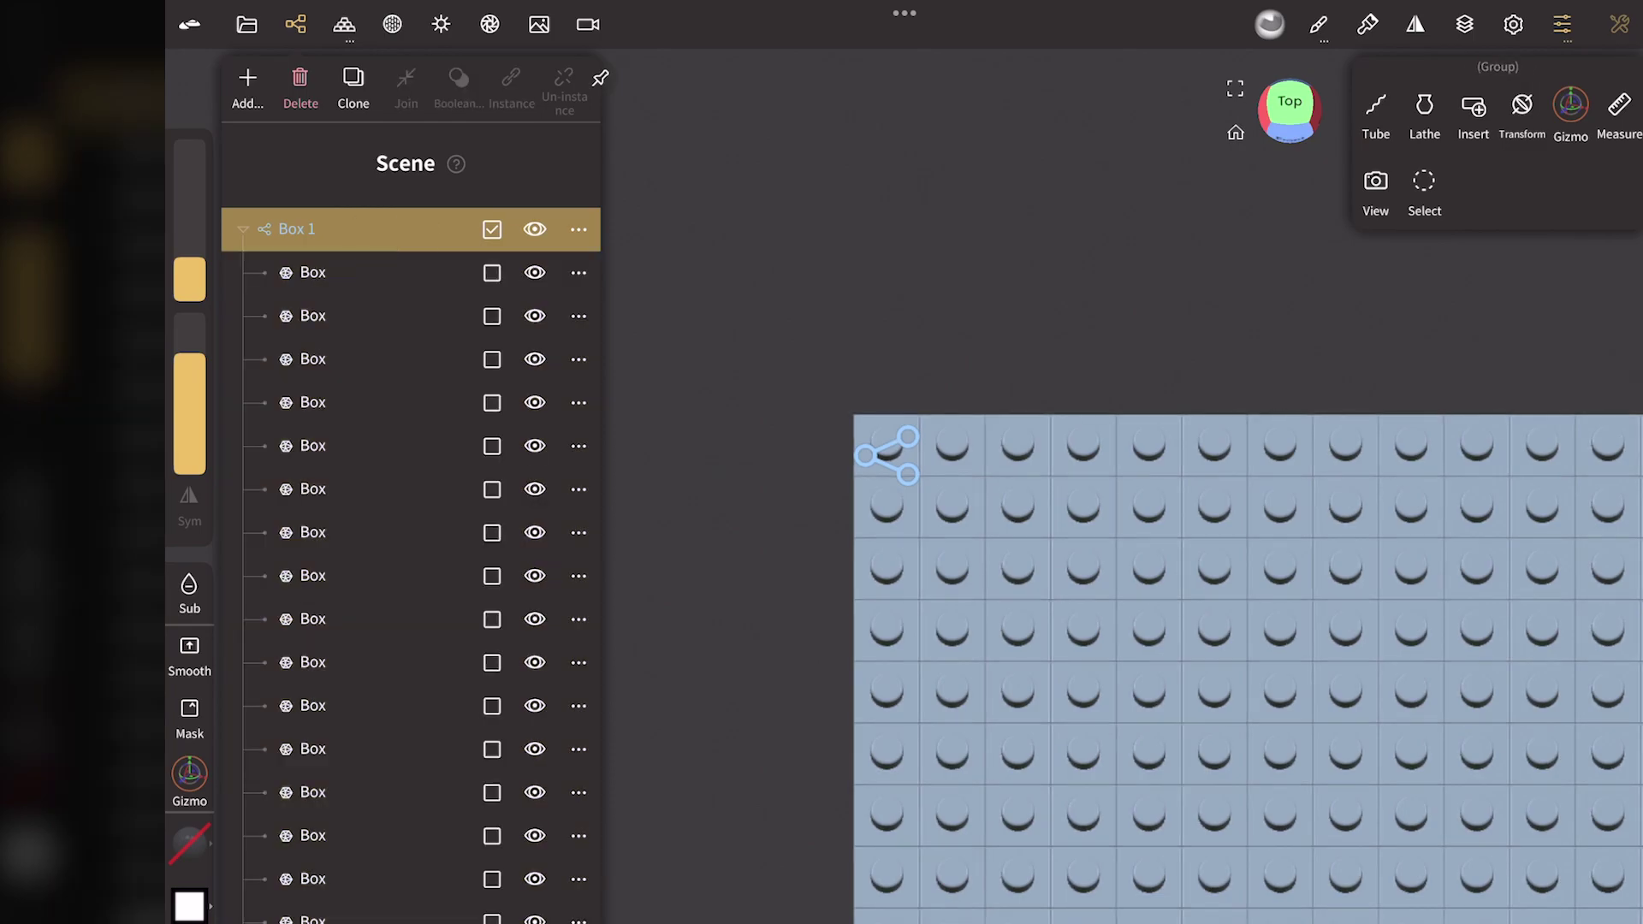
left_click(304, 94)
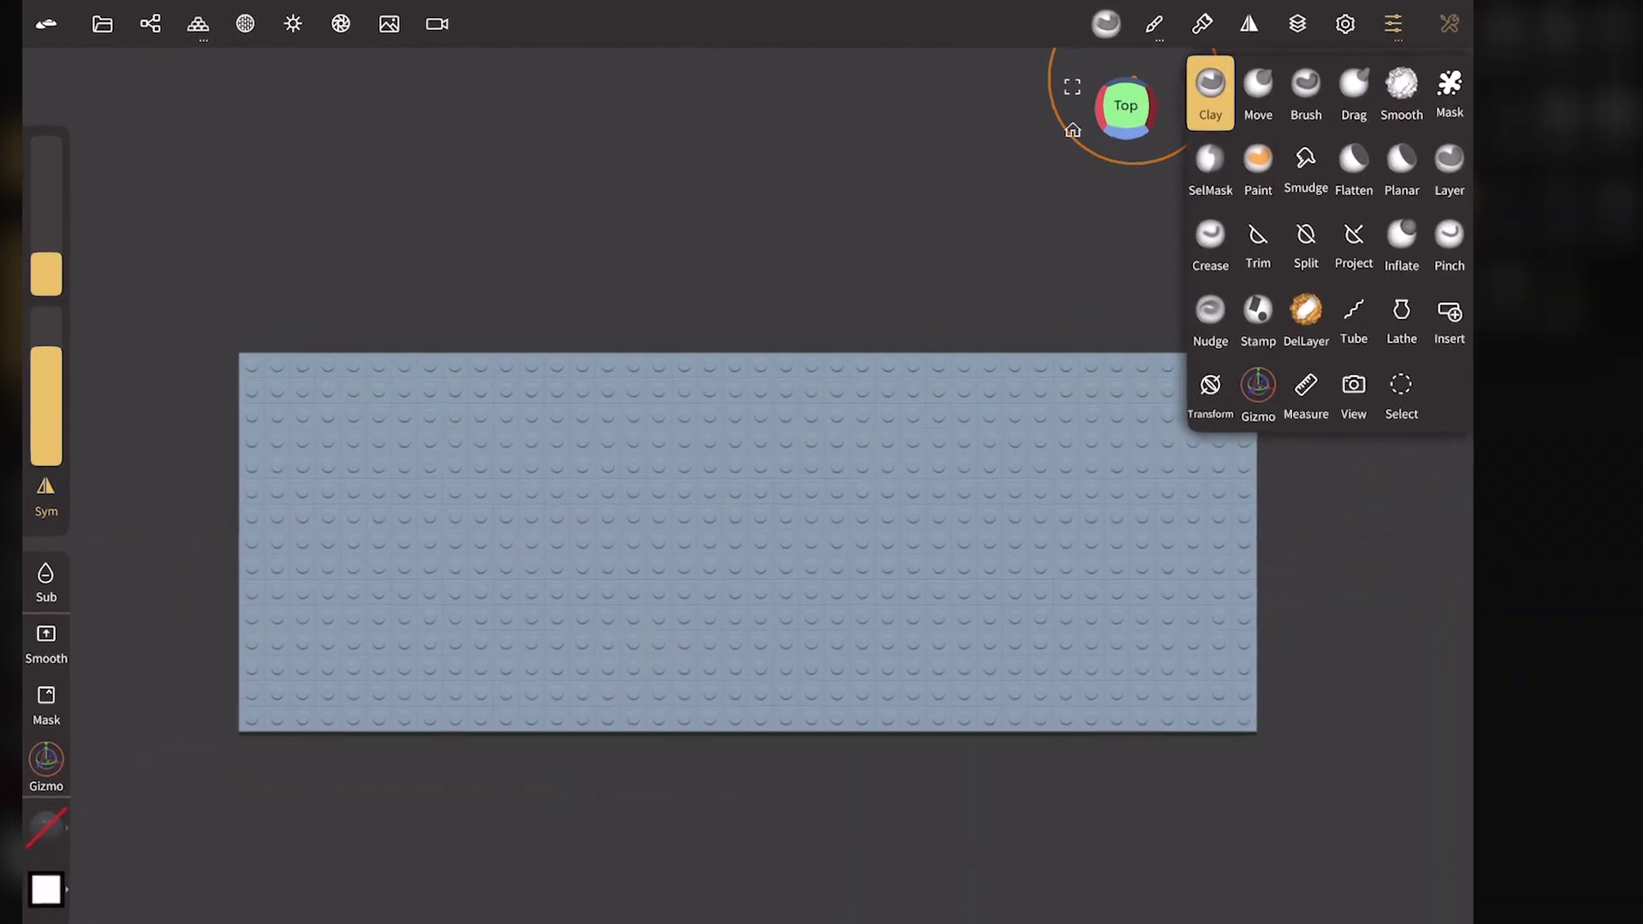
Step: Rectangle-select the bottom rows of brick boxes and delete them, leaving a wide studded strip
left_click(1401, 408)
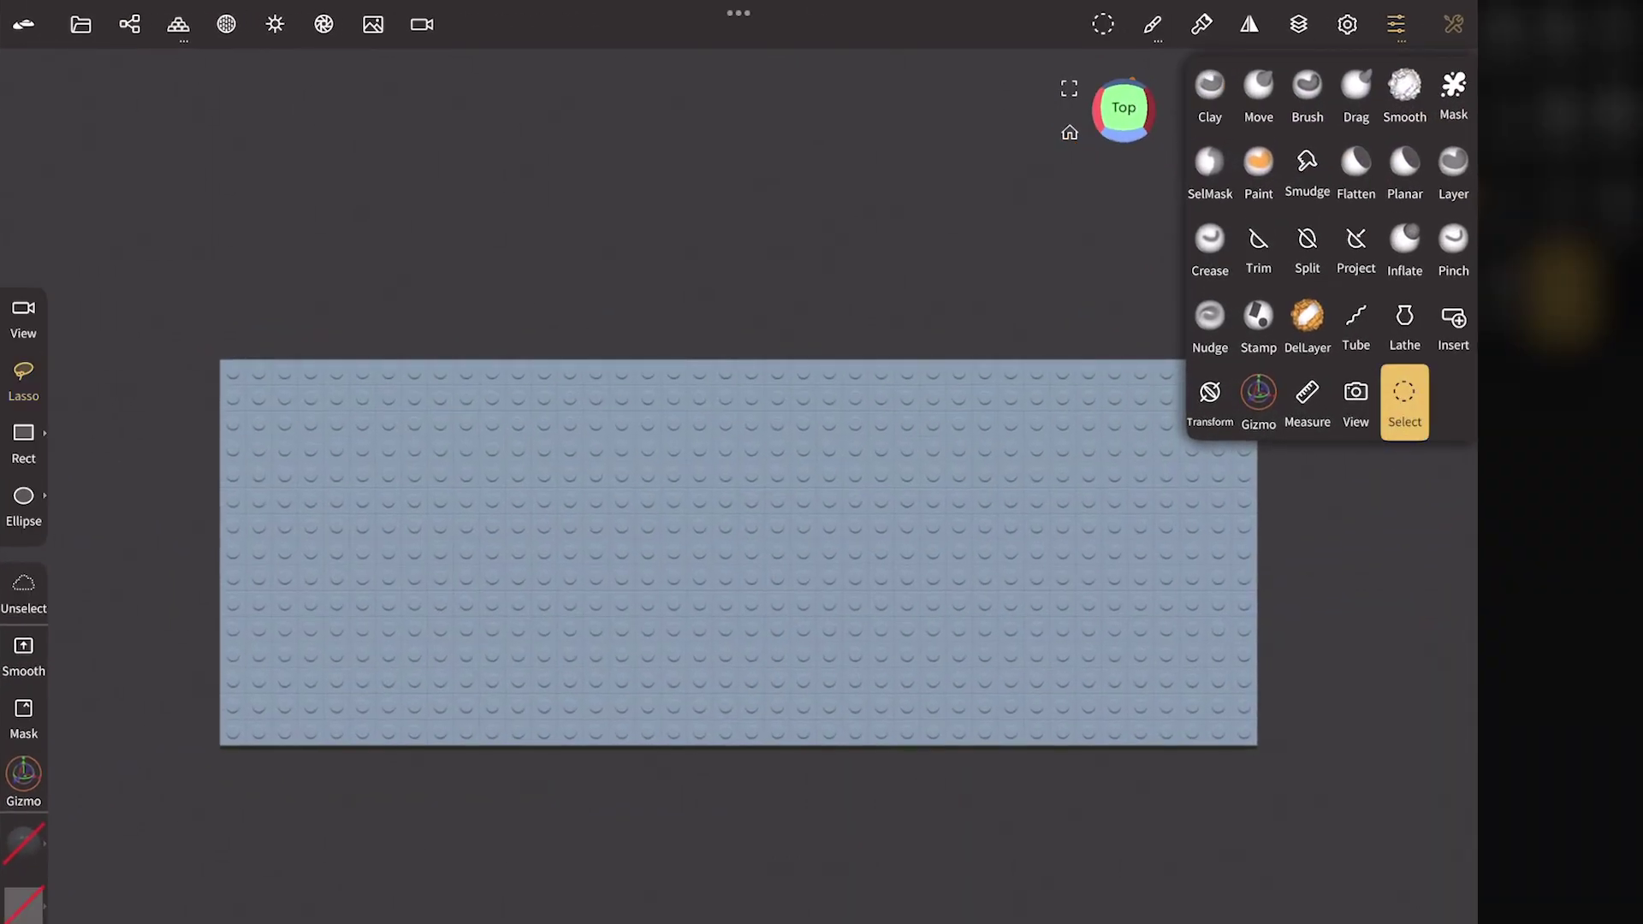
left_click(189, 432)
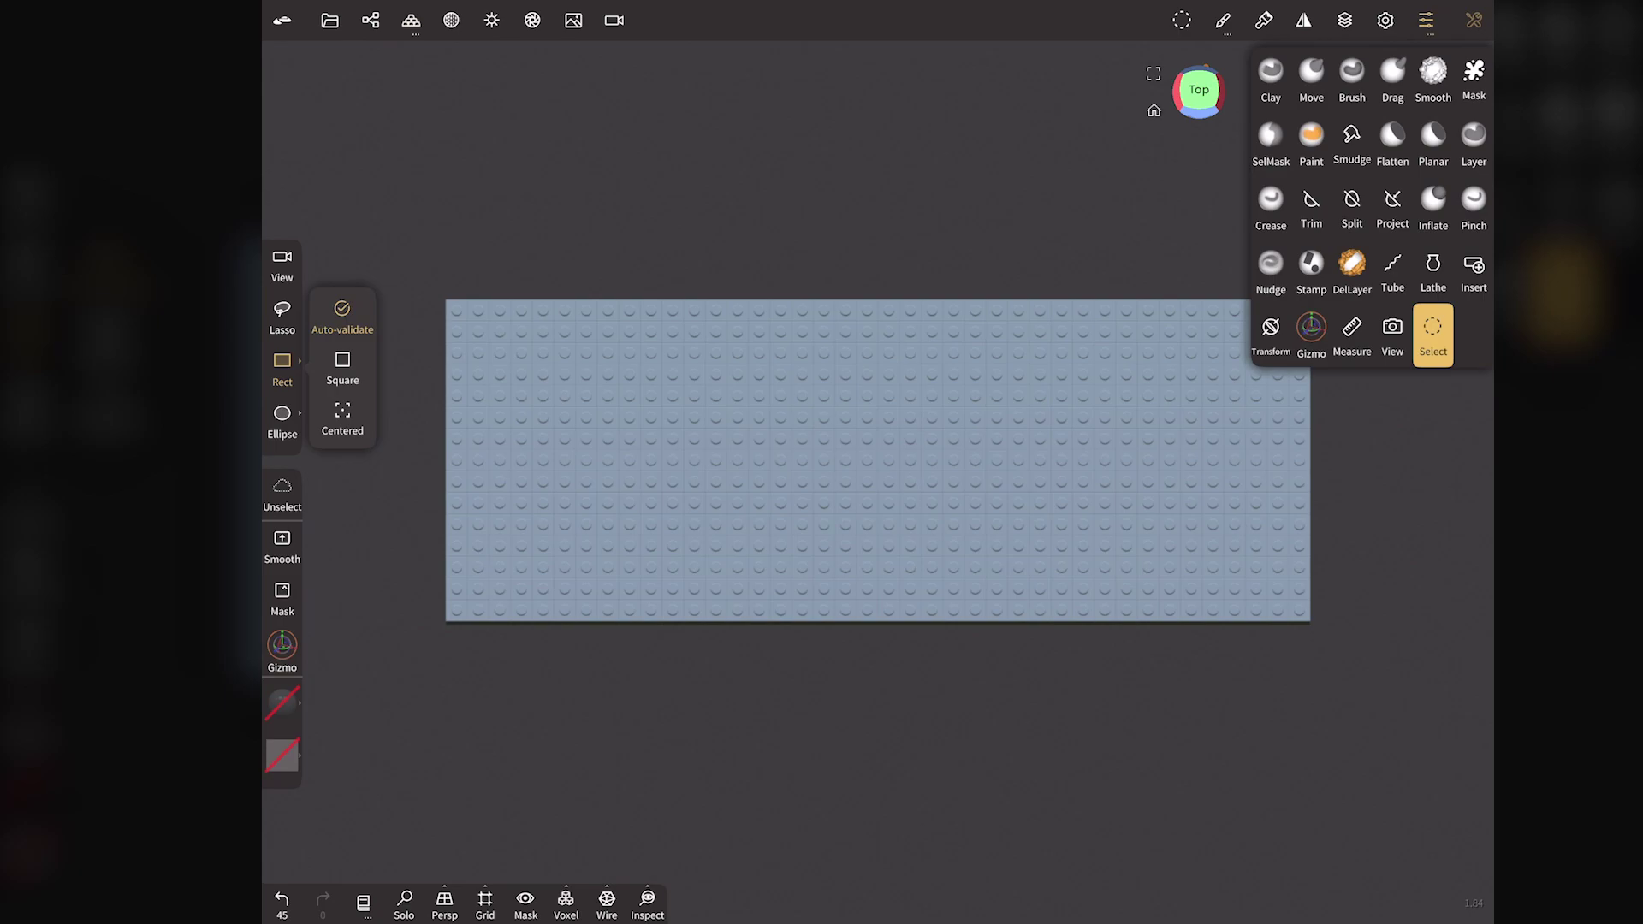
left_click_drag(411, 660, 1403, 498)
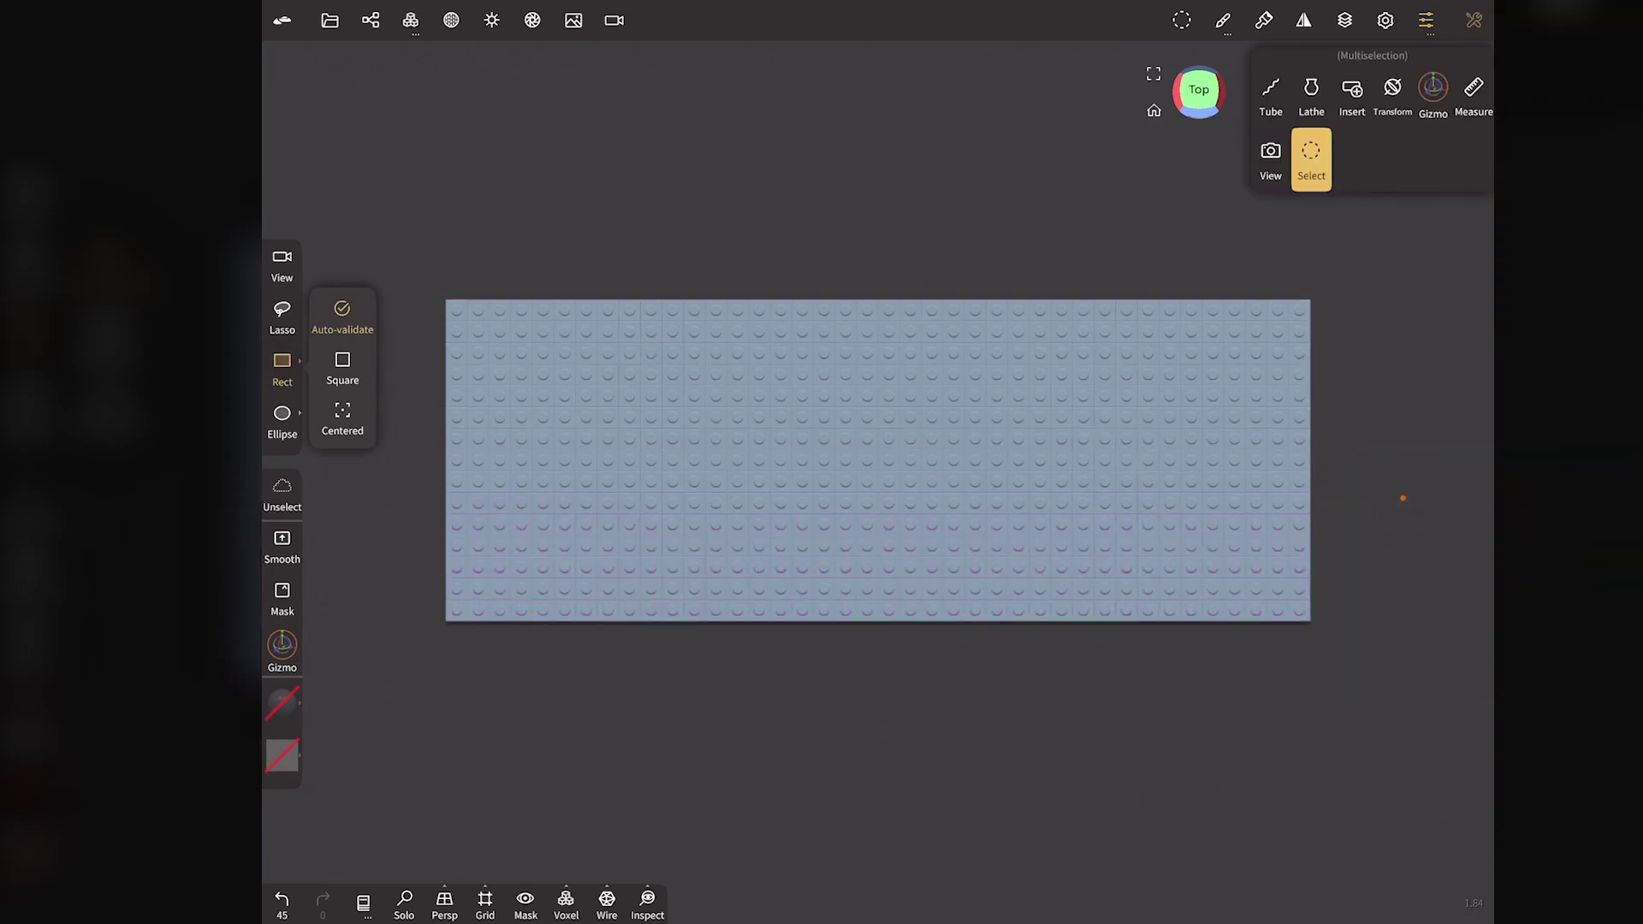
left_click(371, 19)
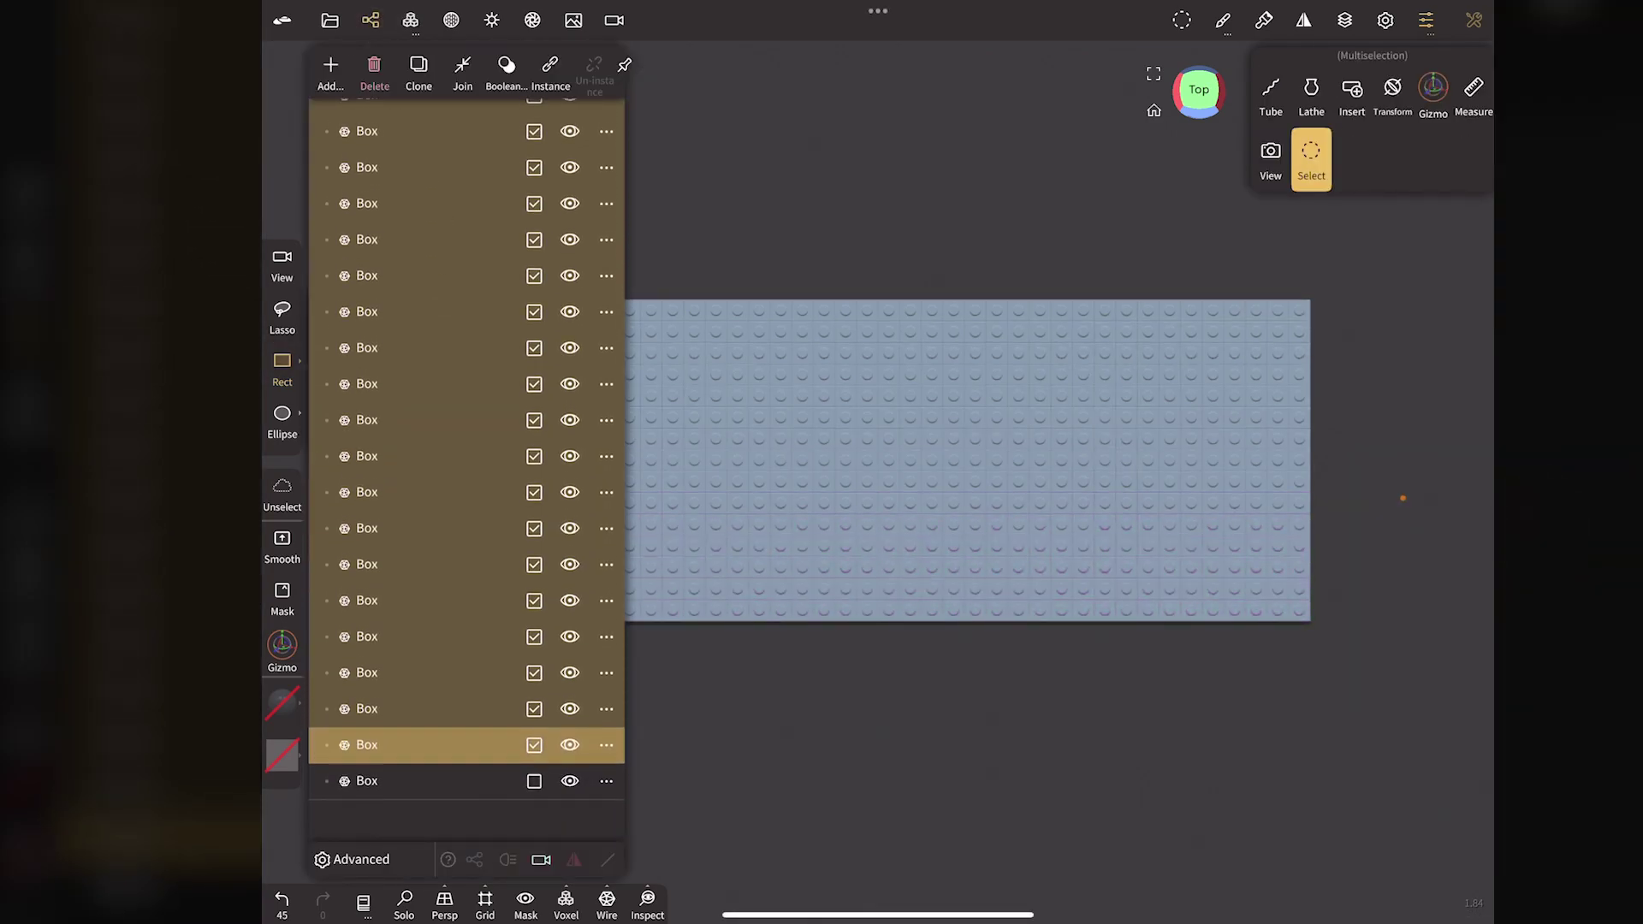
mouse_move(429, 378)
left_mouse_down()
mouse_move(364, 482)
mouse_move(383, 440)
left_mouse_up()
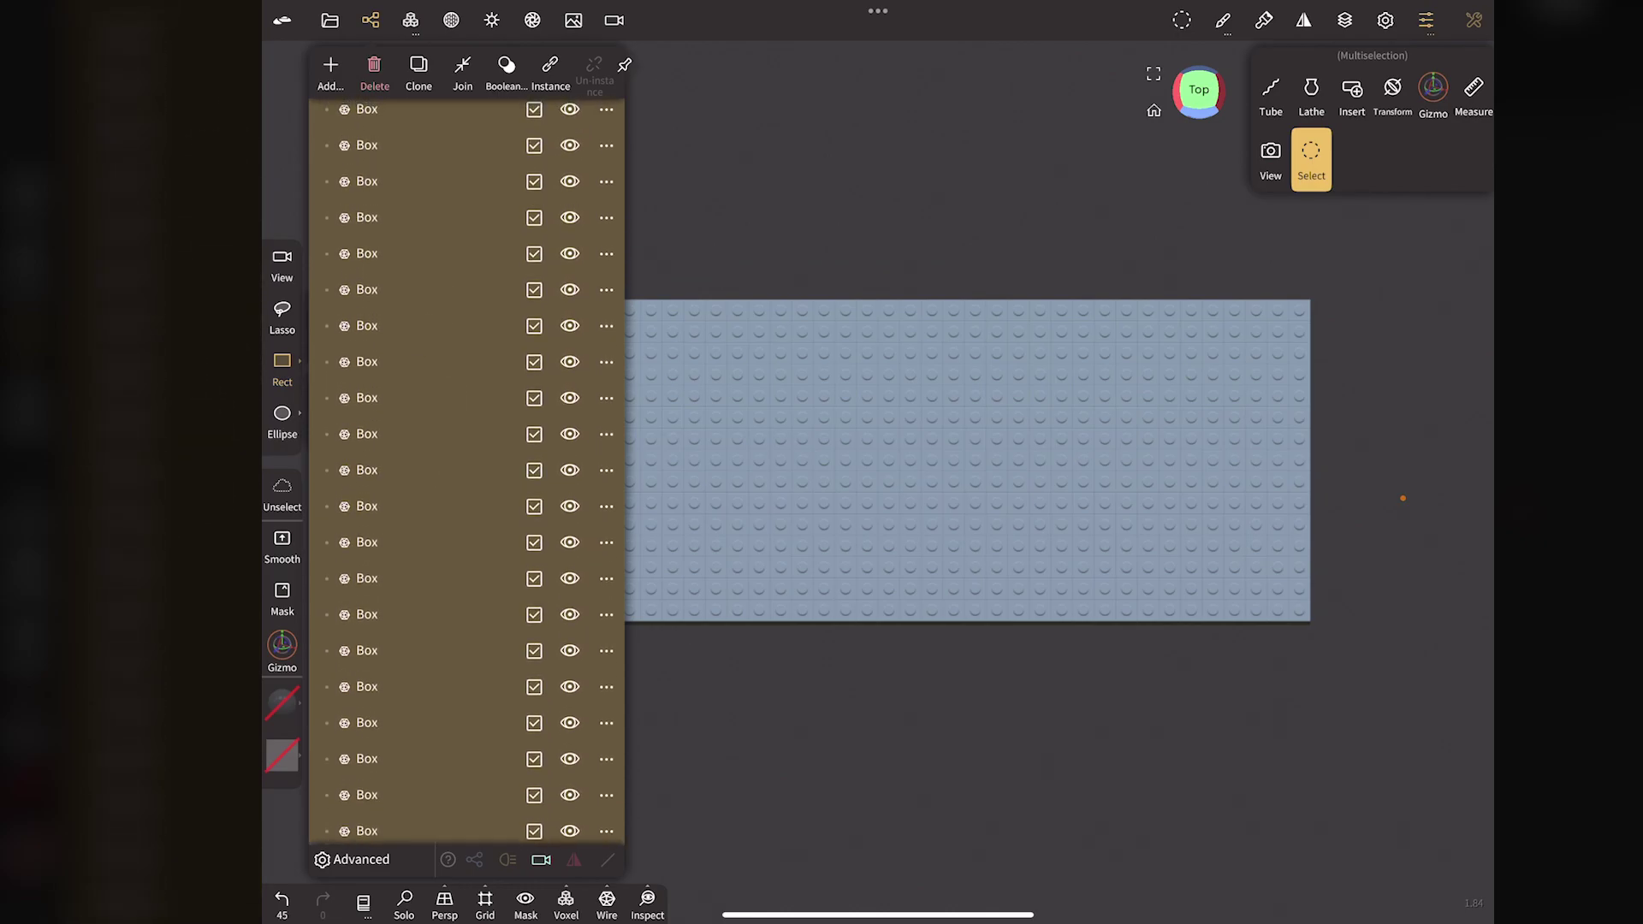
left_click(462, 73)
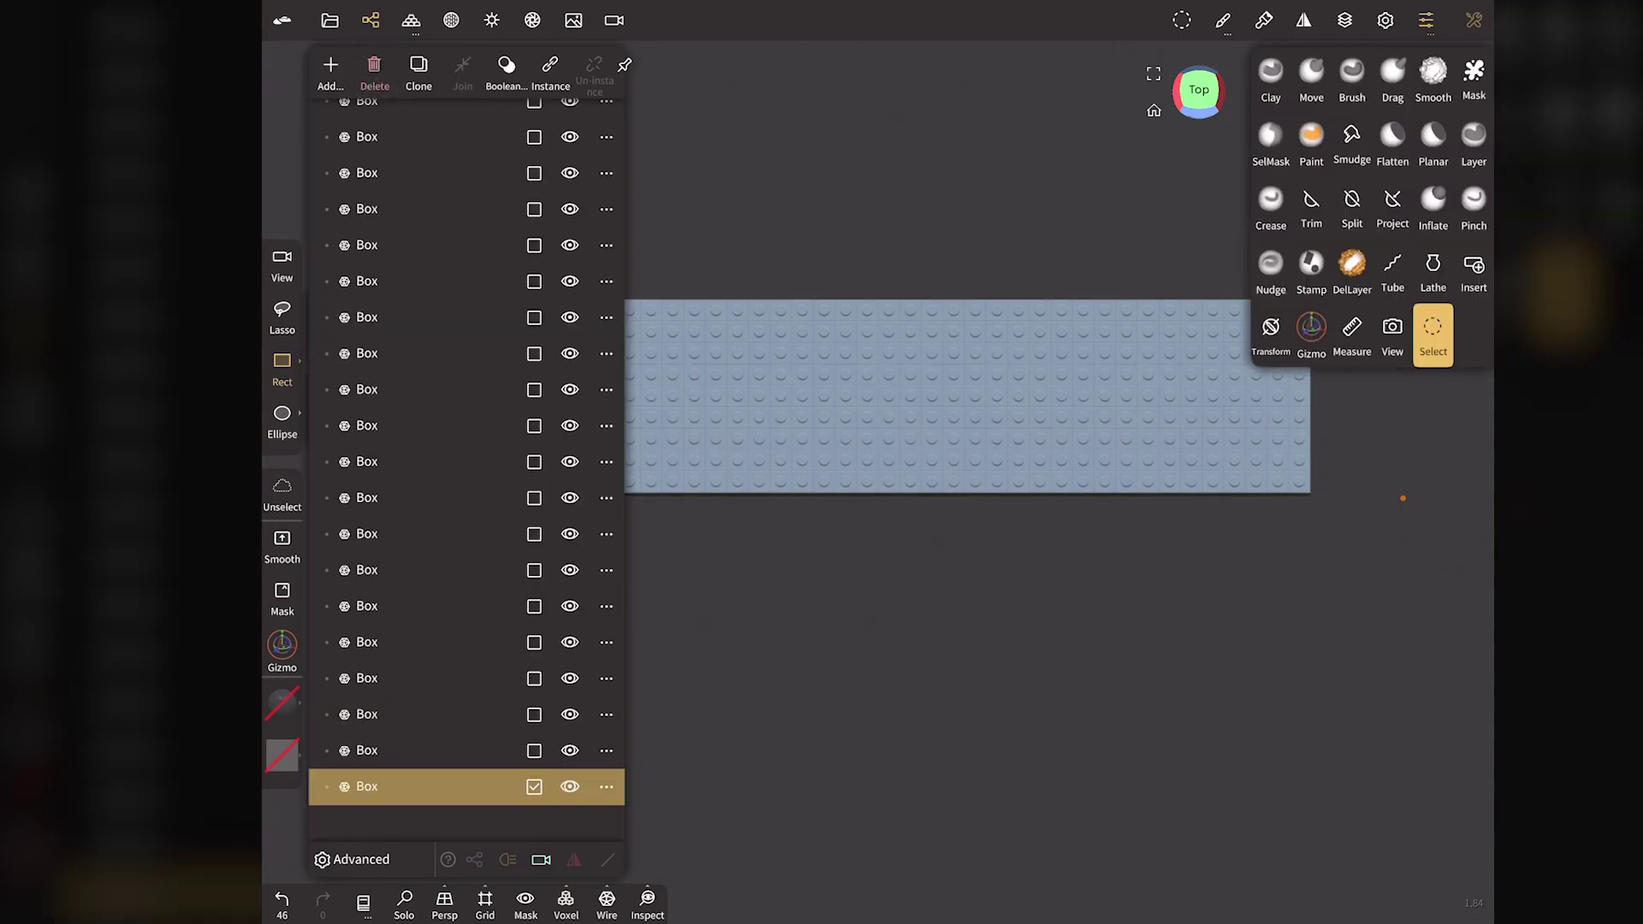
left_click(281, 366)
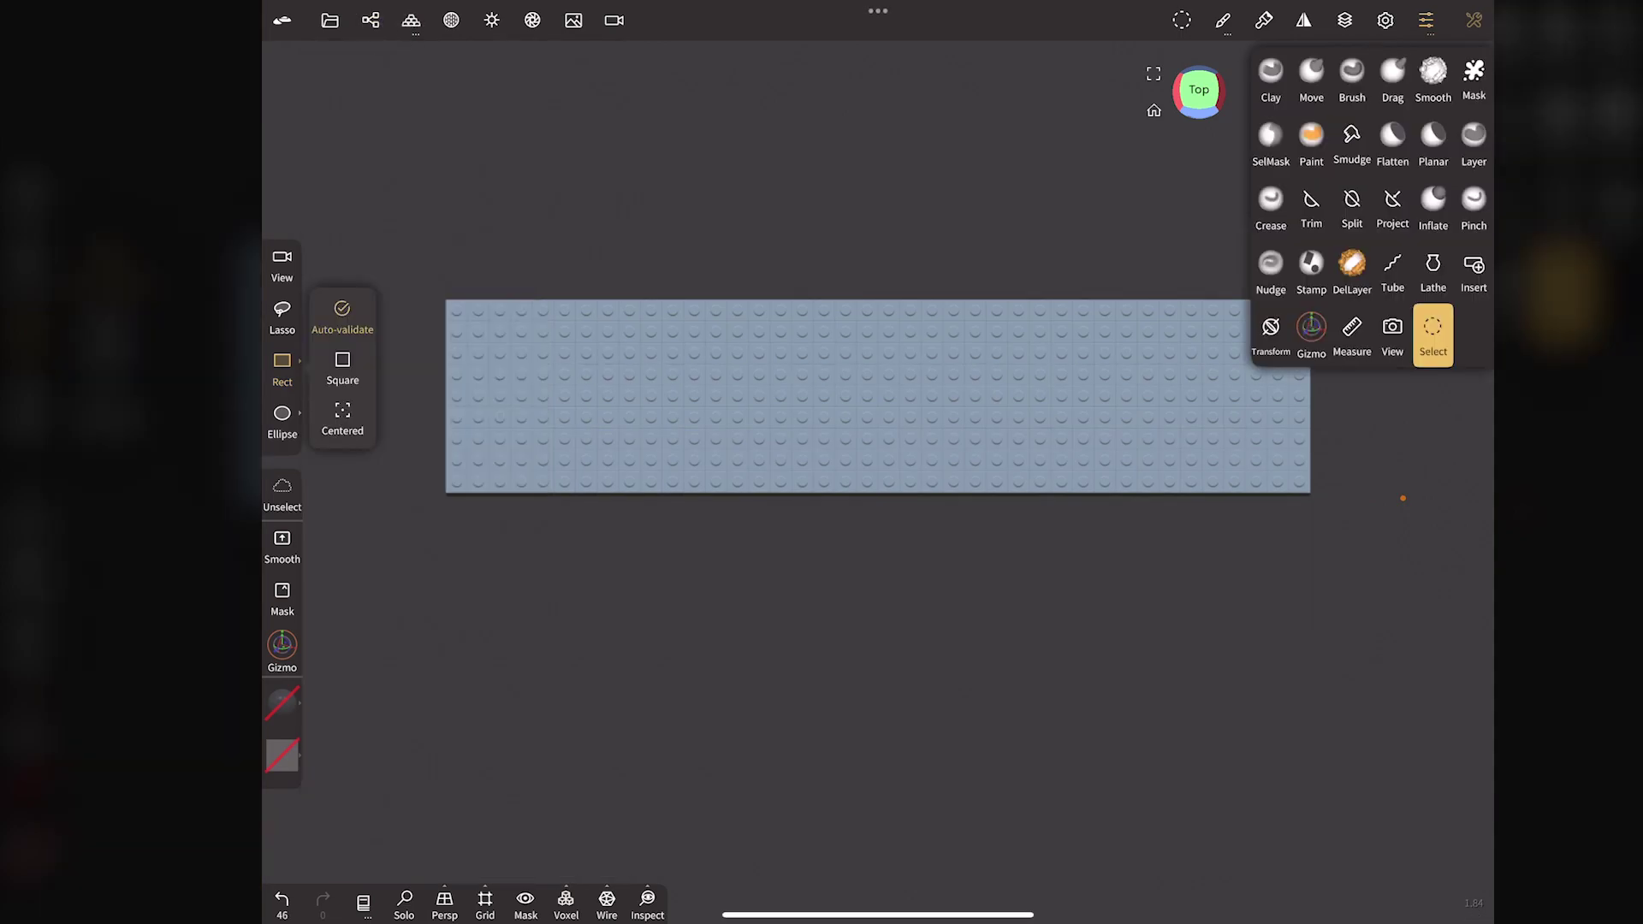
Step: Delete one vertical column of bricks to cut the first gap through the strip
scroll(423, 596, "up", 5)
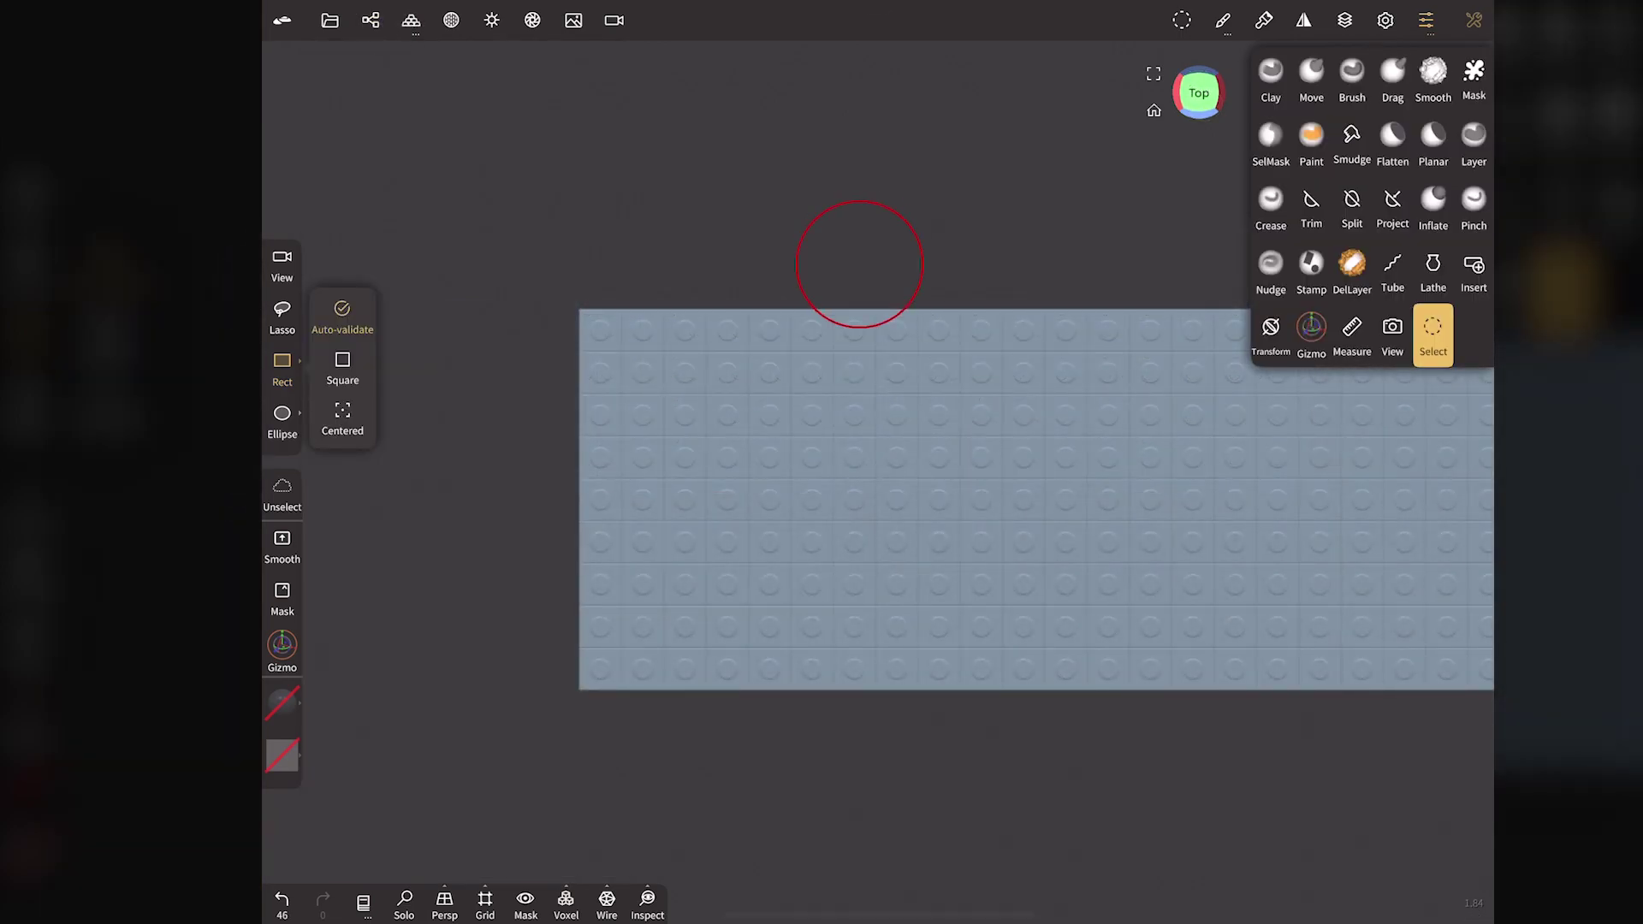
left_click_drag(859, 261, 840, 698)
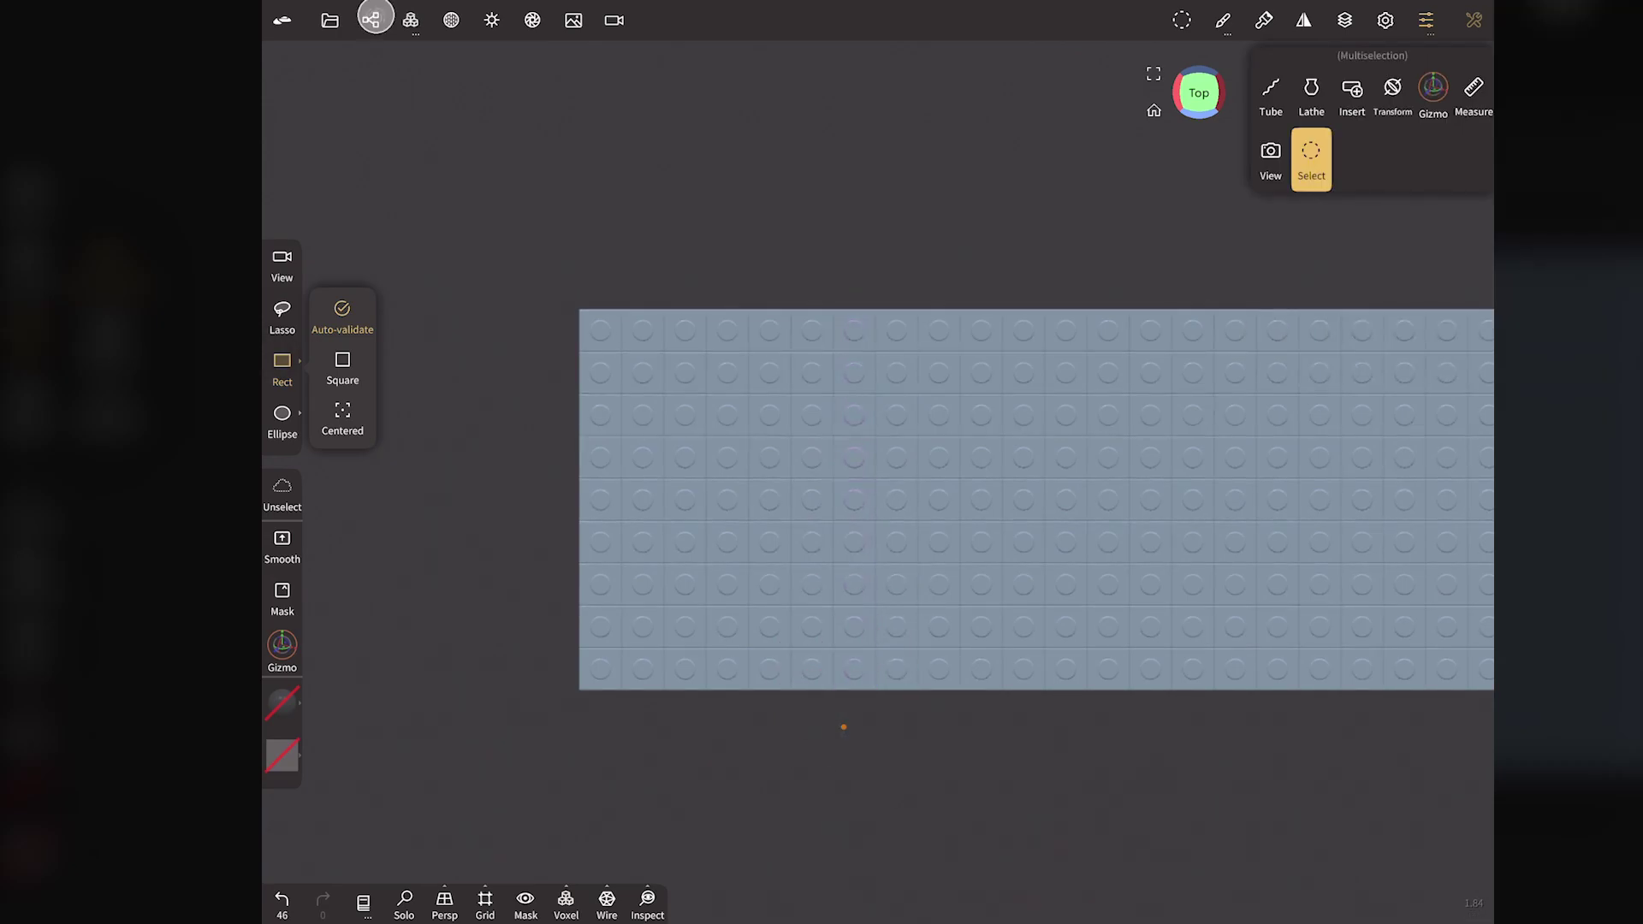
left_click(371, 19)
scroll(414, 403, "up", 5)
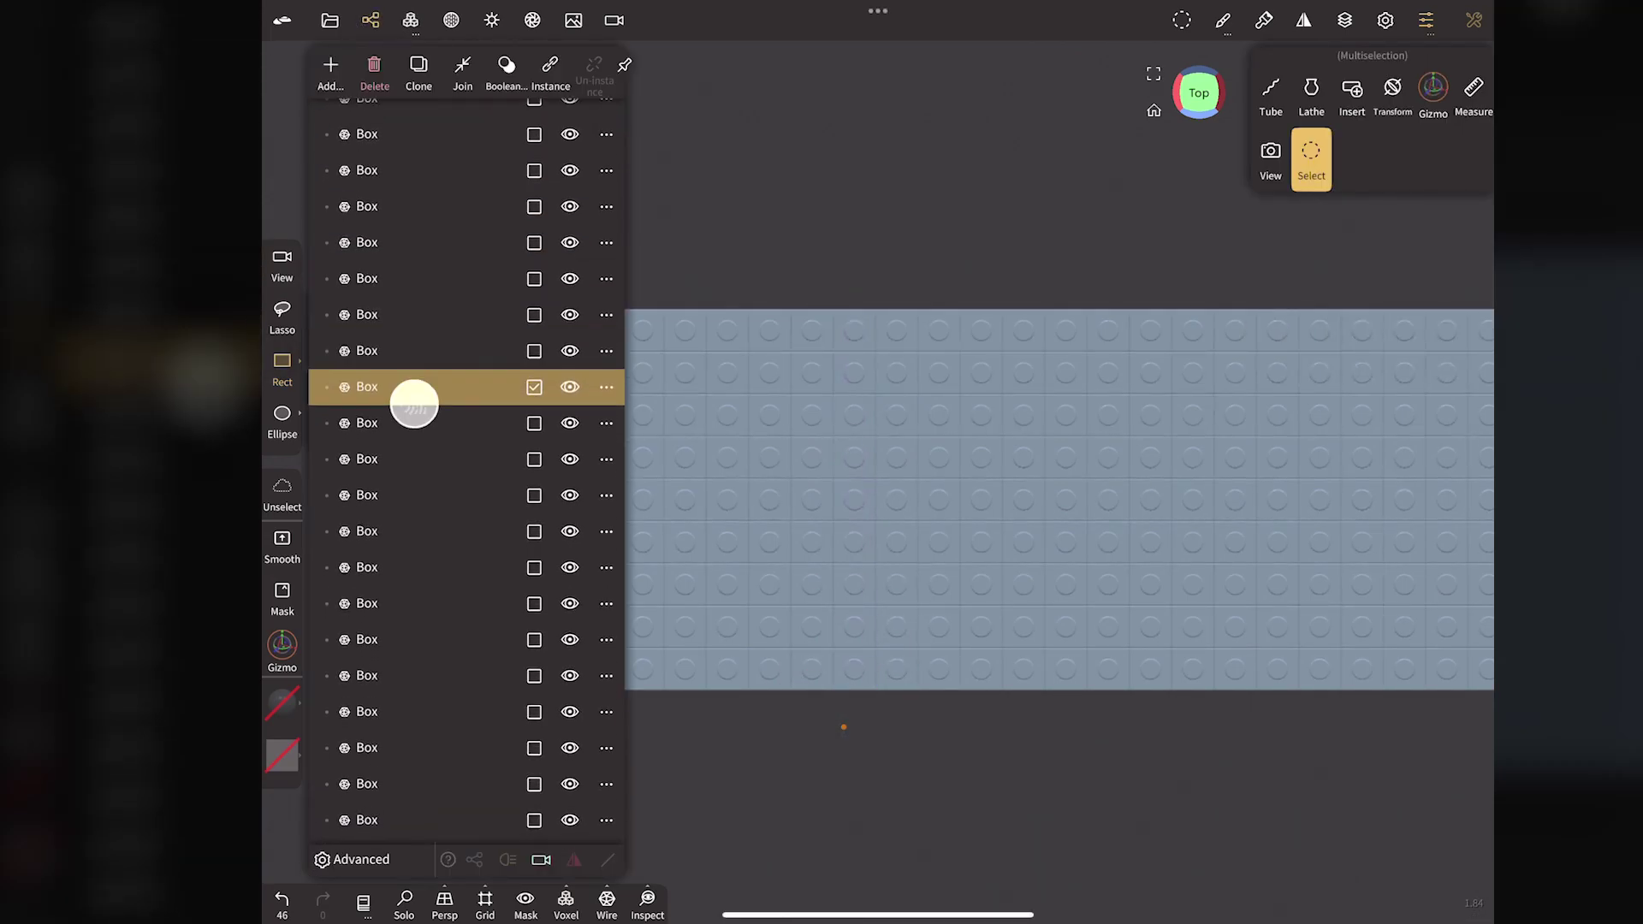
scroll(422, 415, "up", 5)
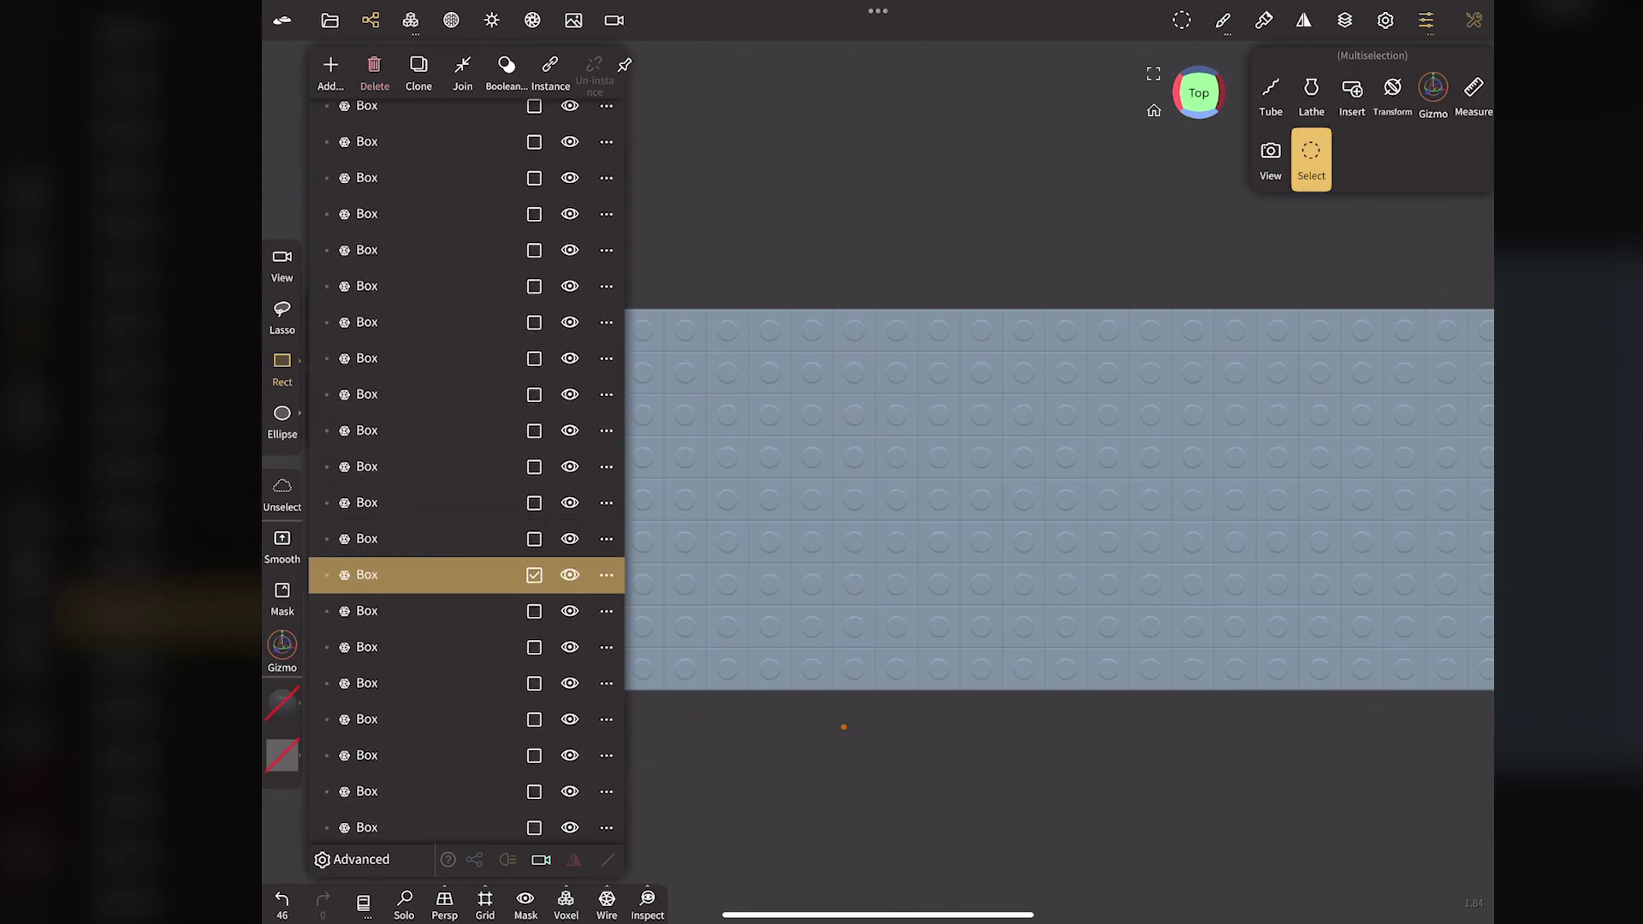
scroll(418, 484, "up", 2)
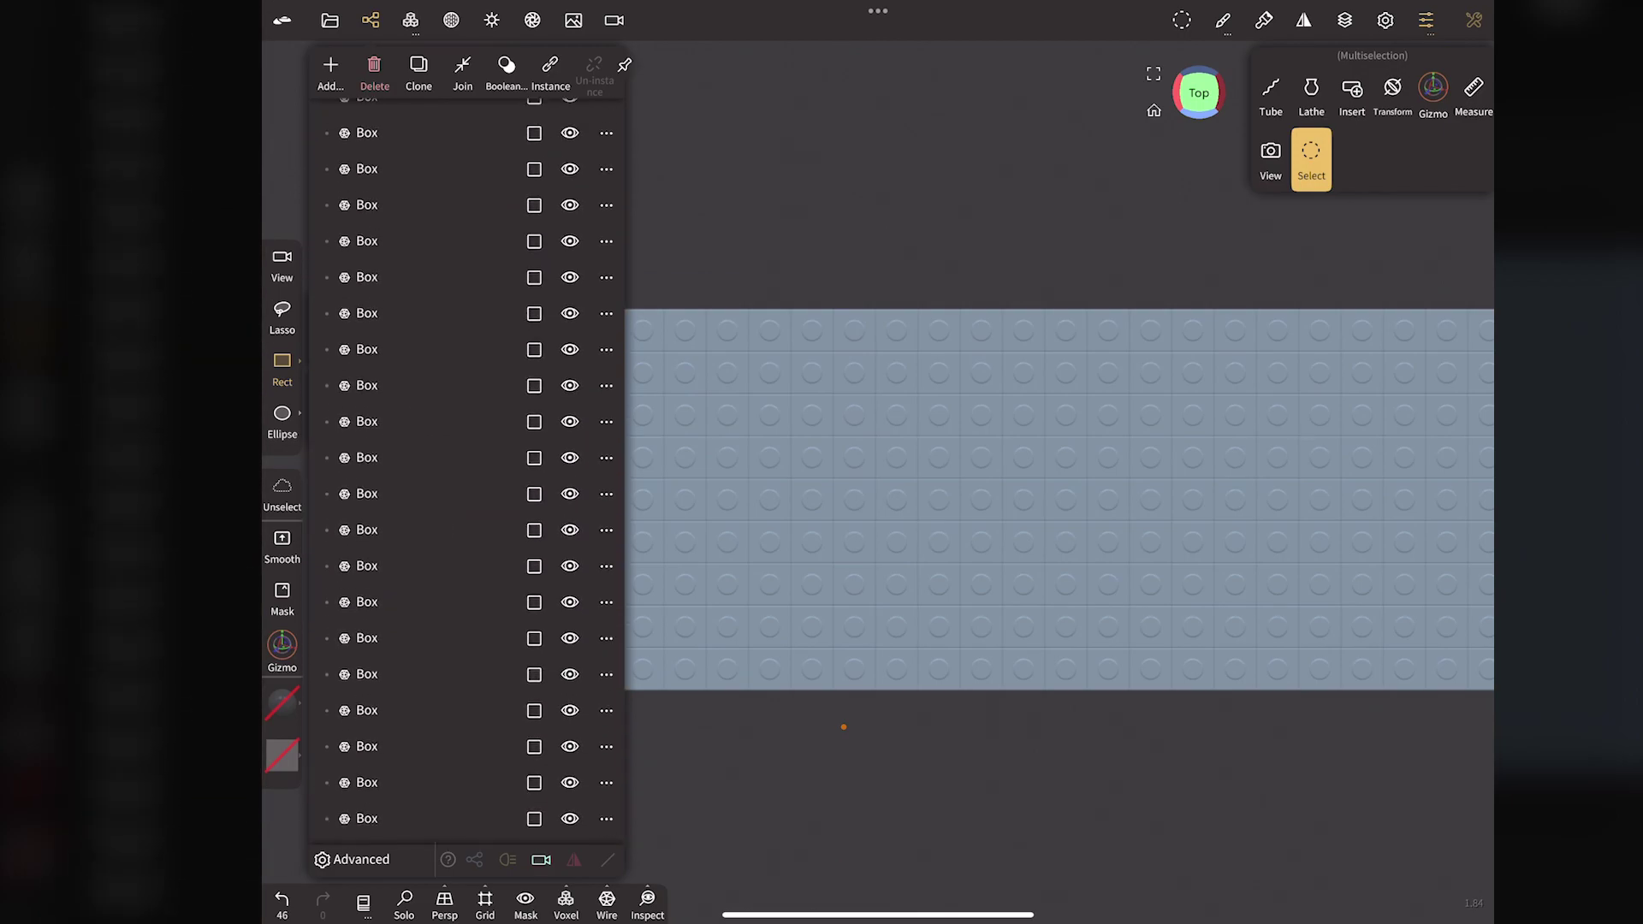
left_click(402, 508)
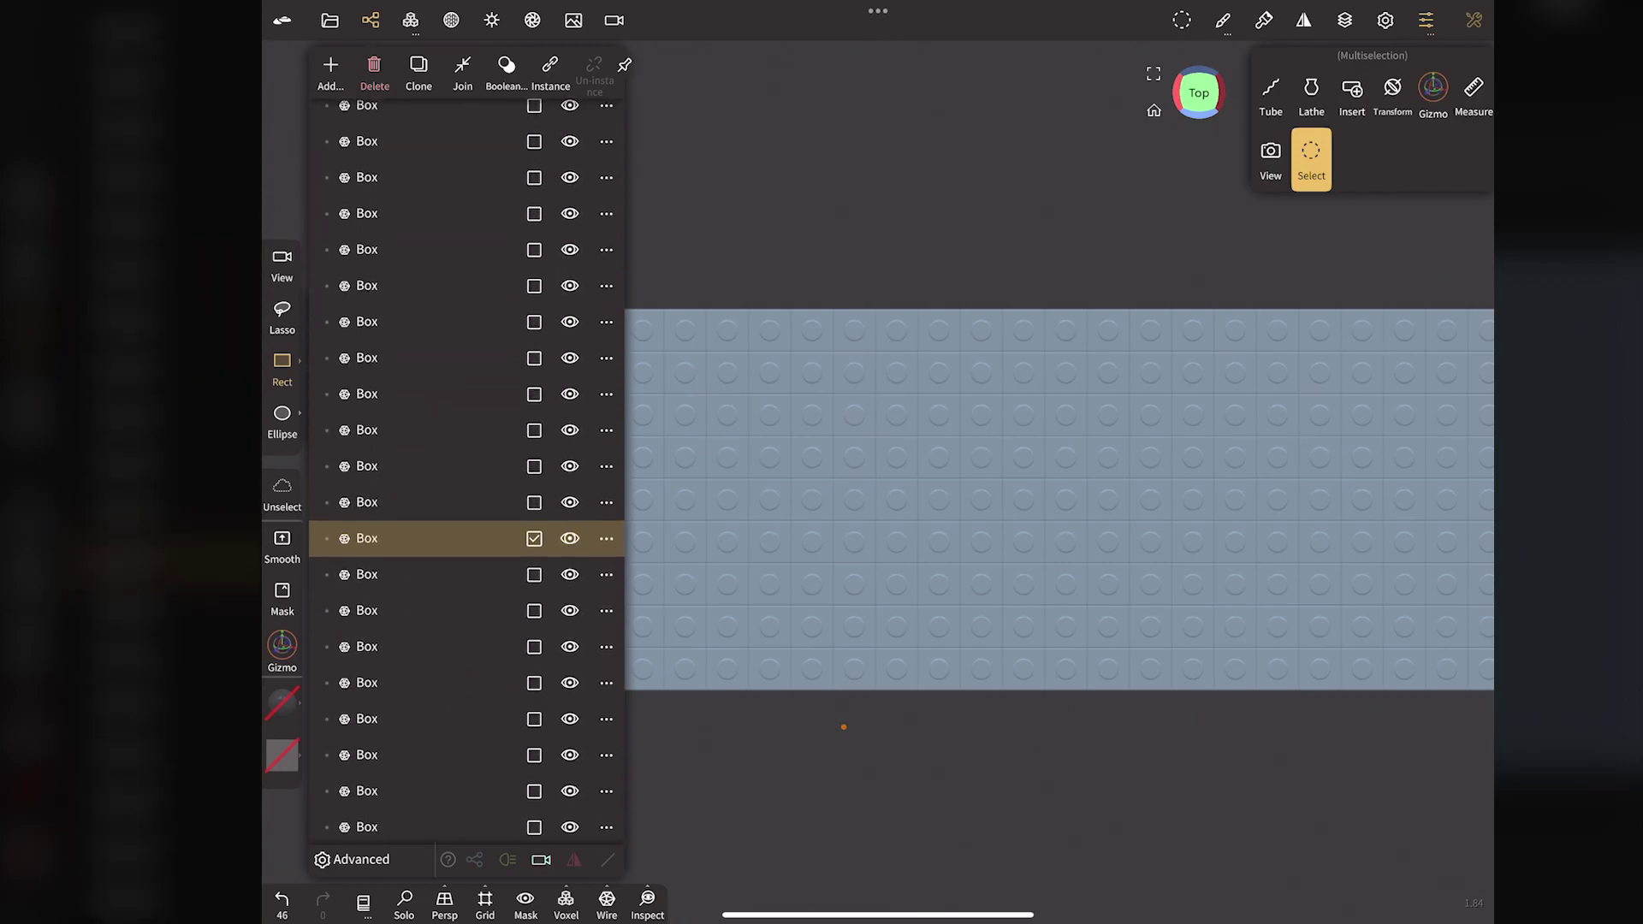
left_click(380, 62)
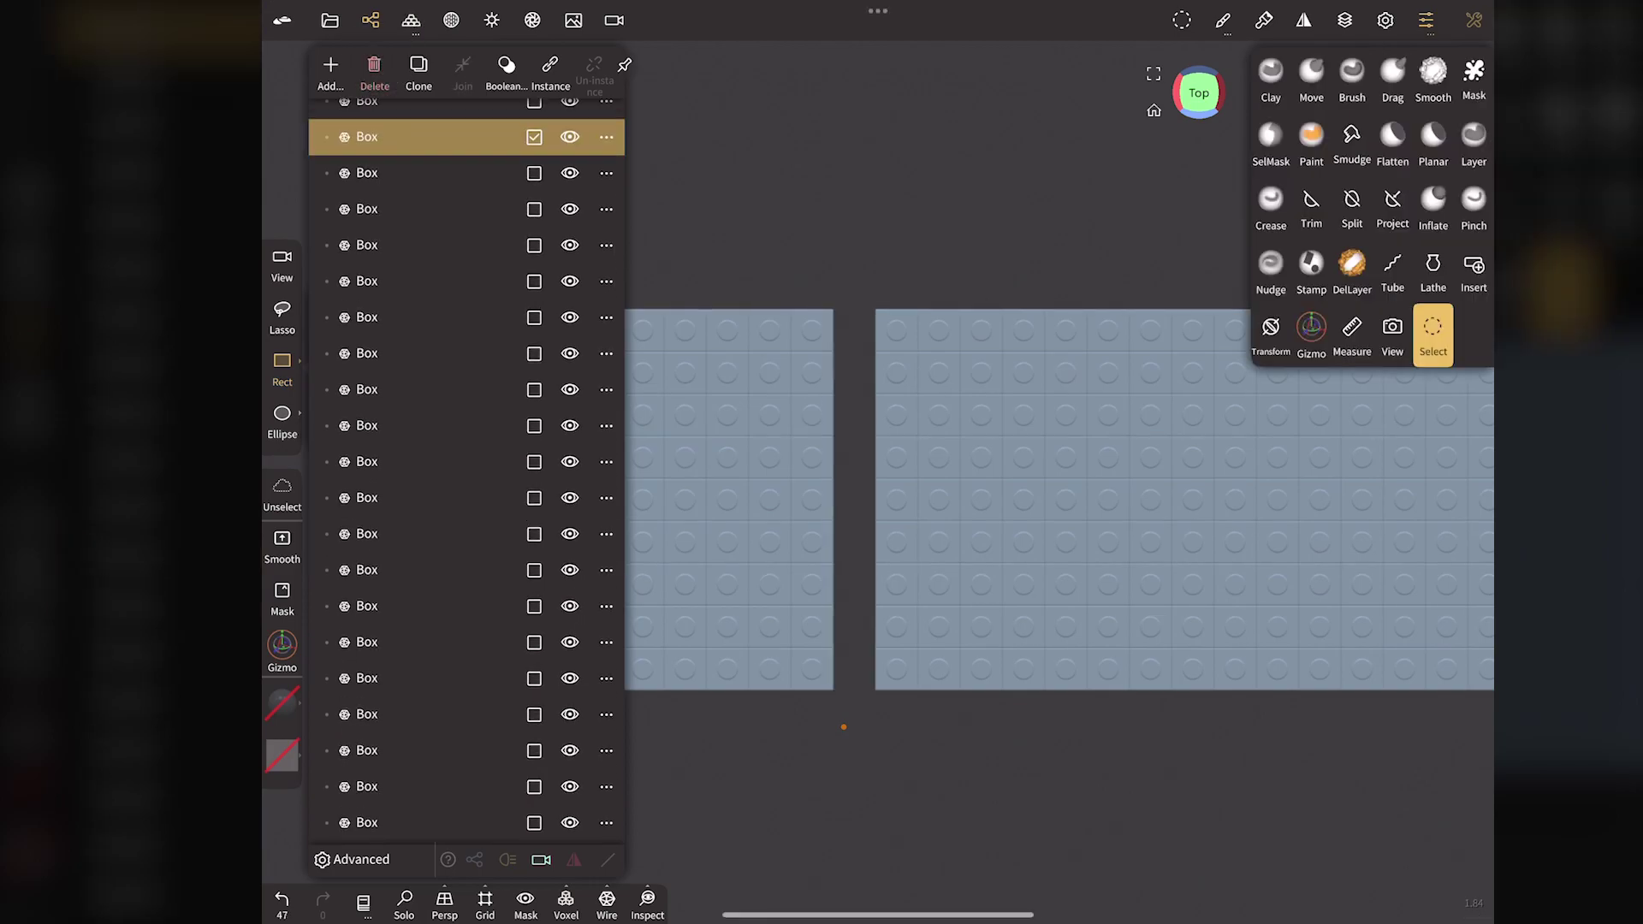
left_click(371, 20)
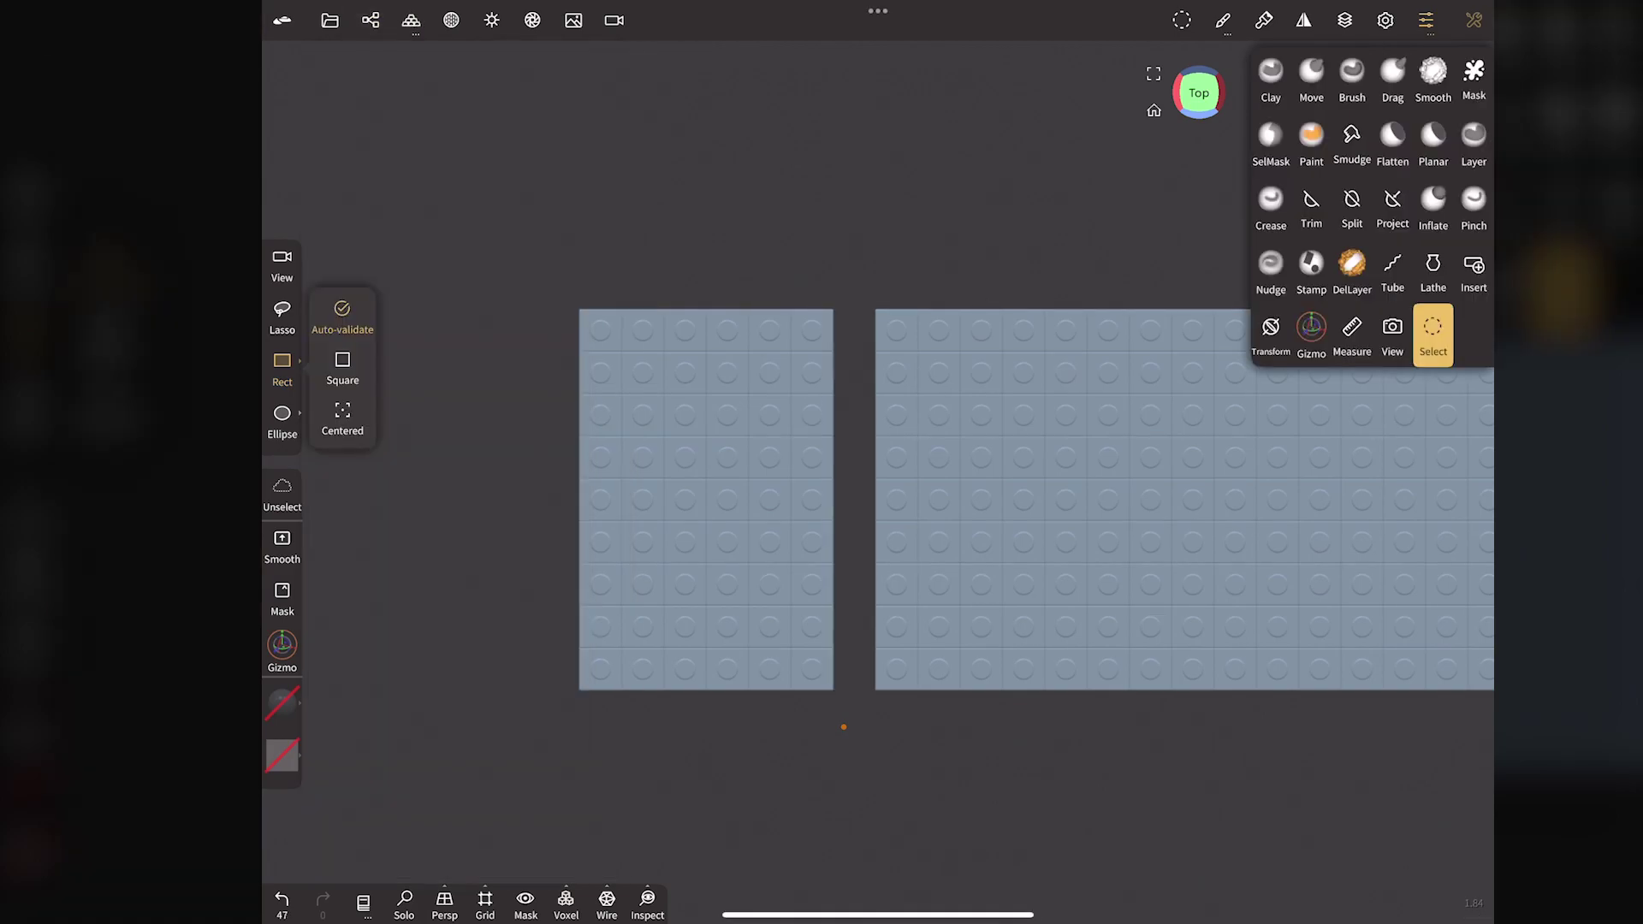
Step: Cut the remaining column gaps and delete the extra bricks at the strip's right end
scroll(407, 399, "down", 3)
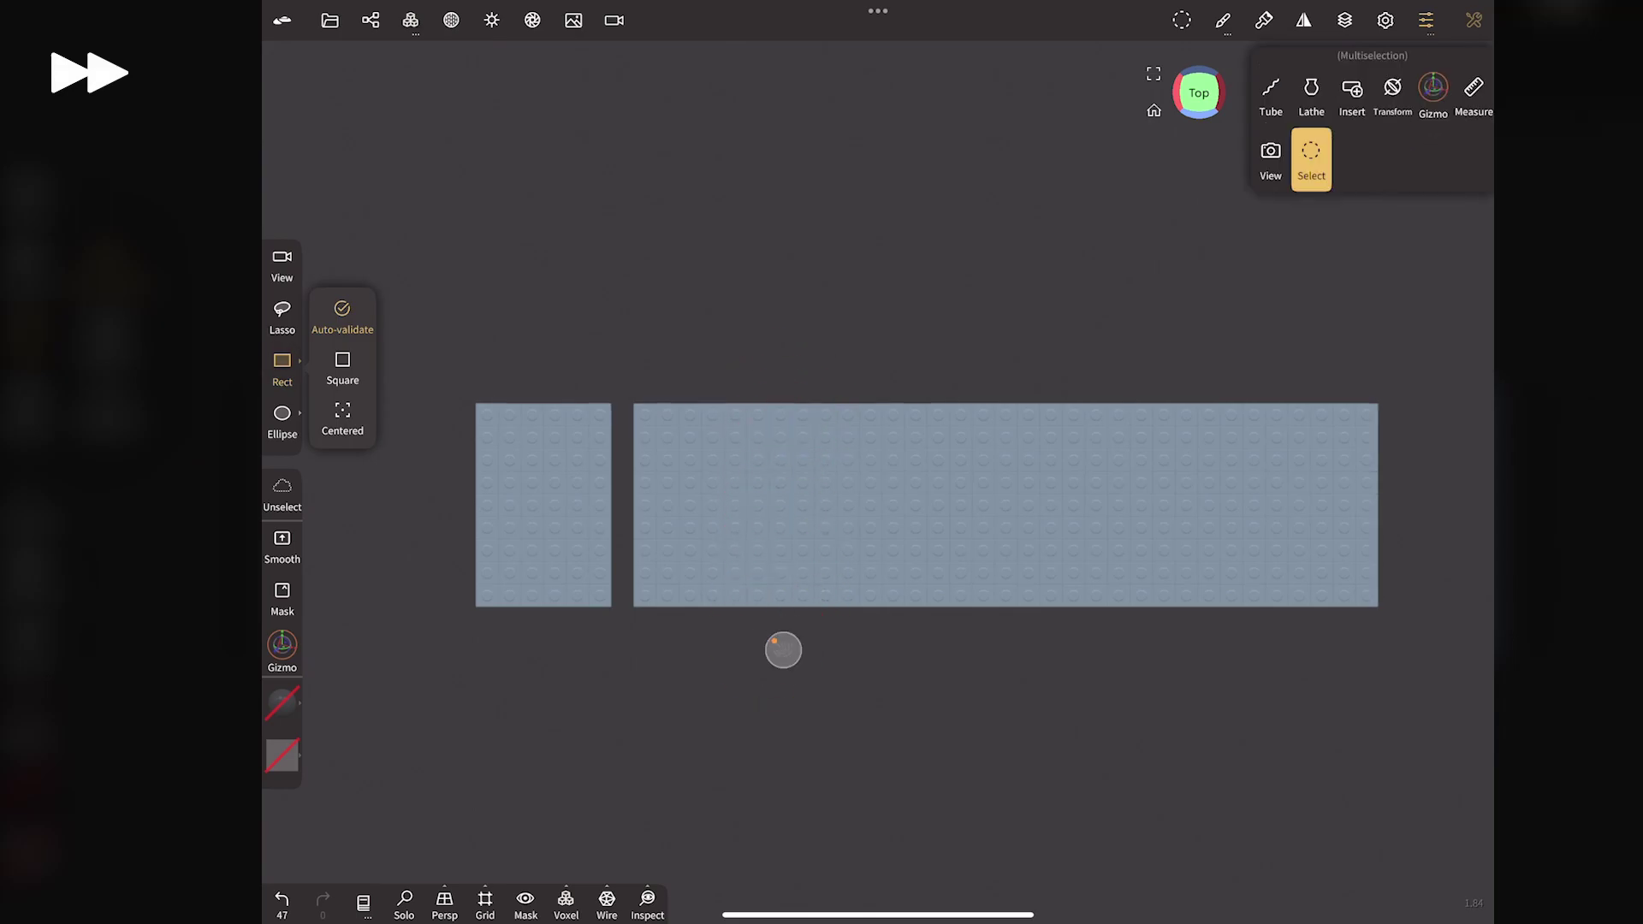
left_click(371, 20)
left_click(370, 20)
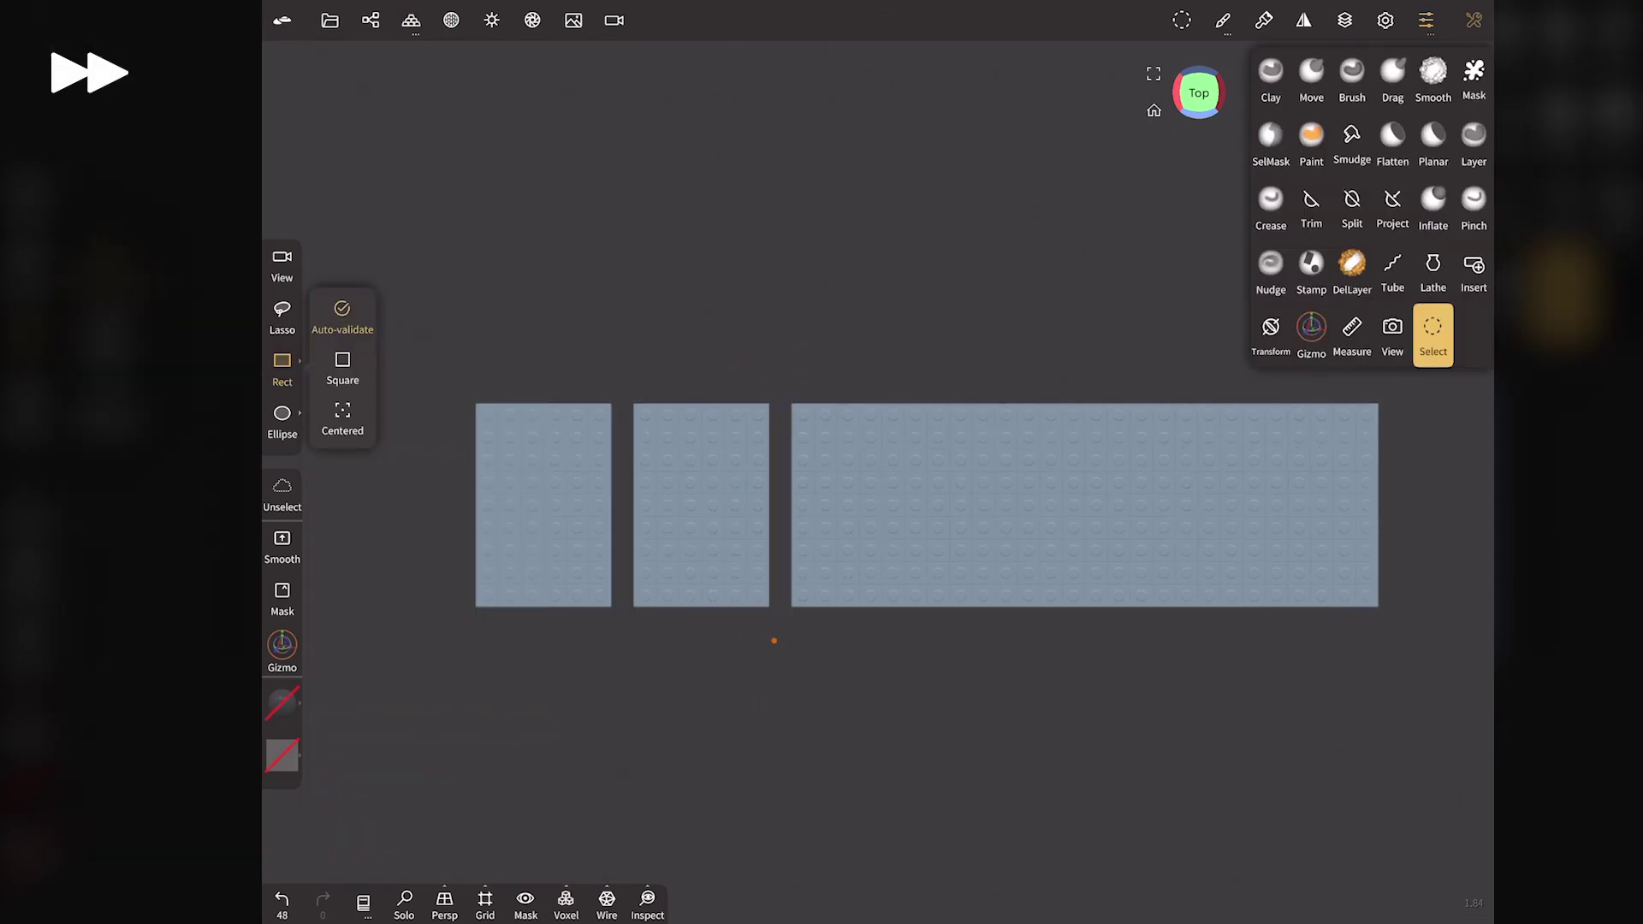
left_click_drag(895, 386, 894, 618)
left_click(371, 19)
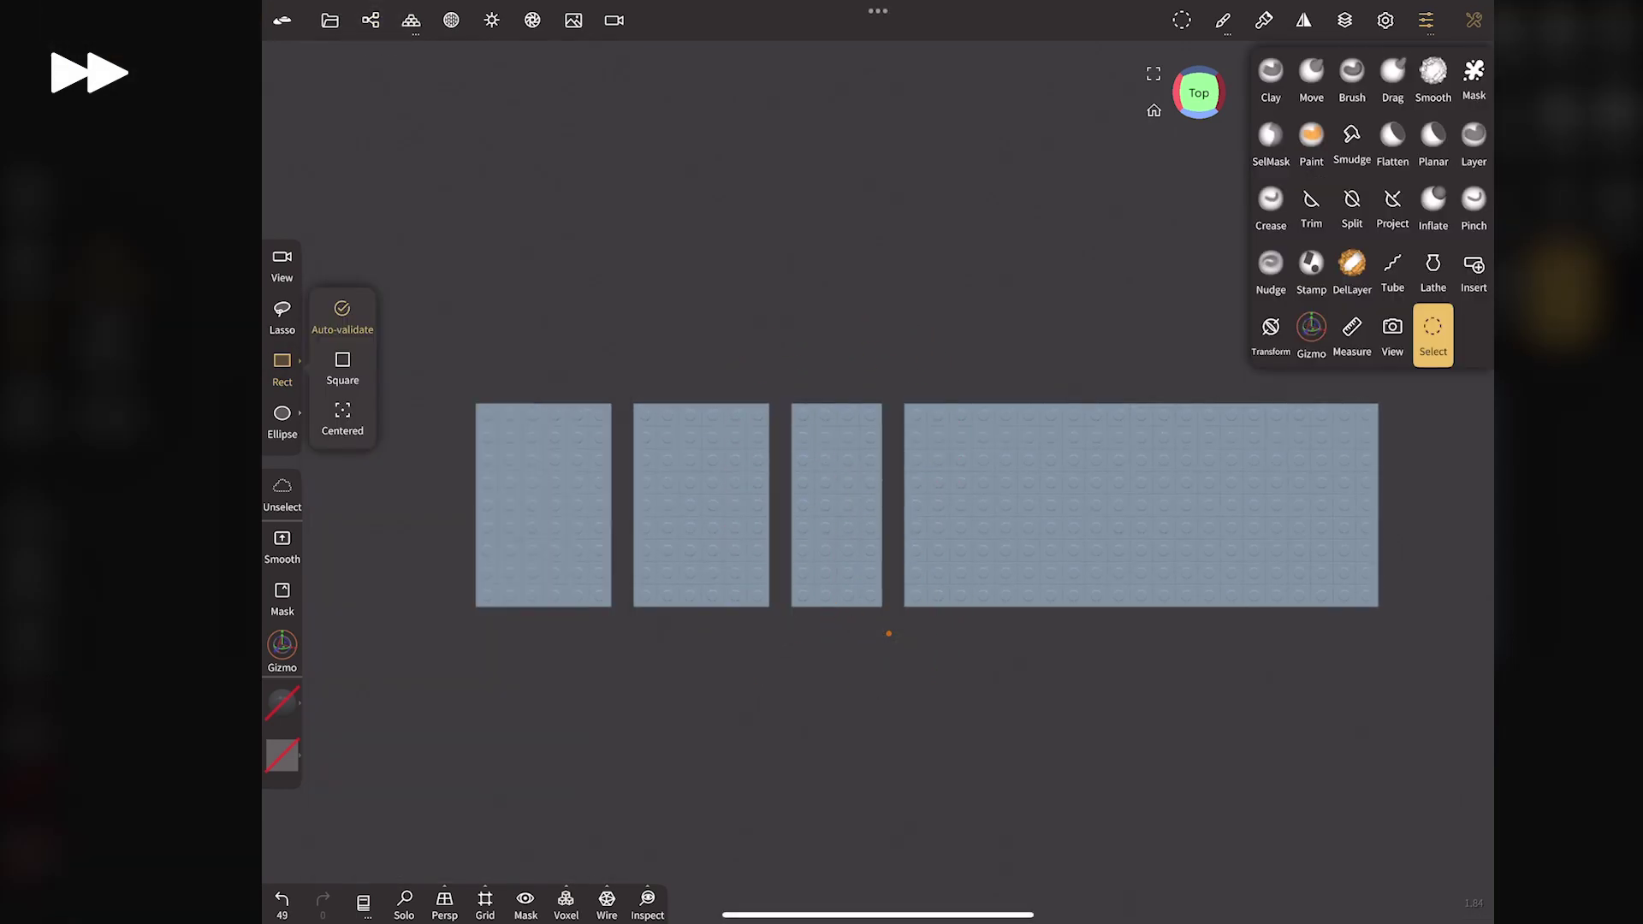
left_click_drag(1055, 383, 1046, 629)
left_click(371, 19)
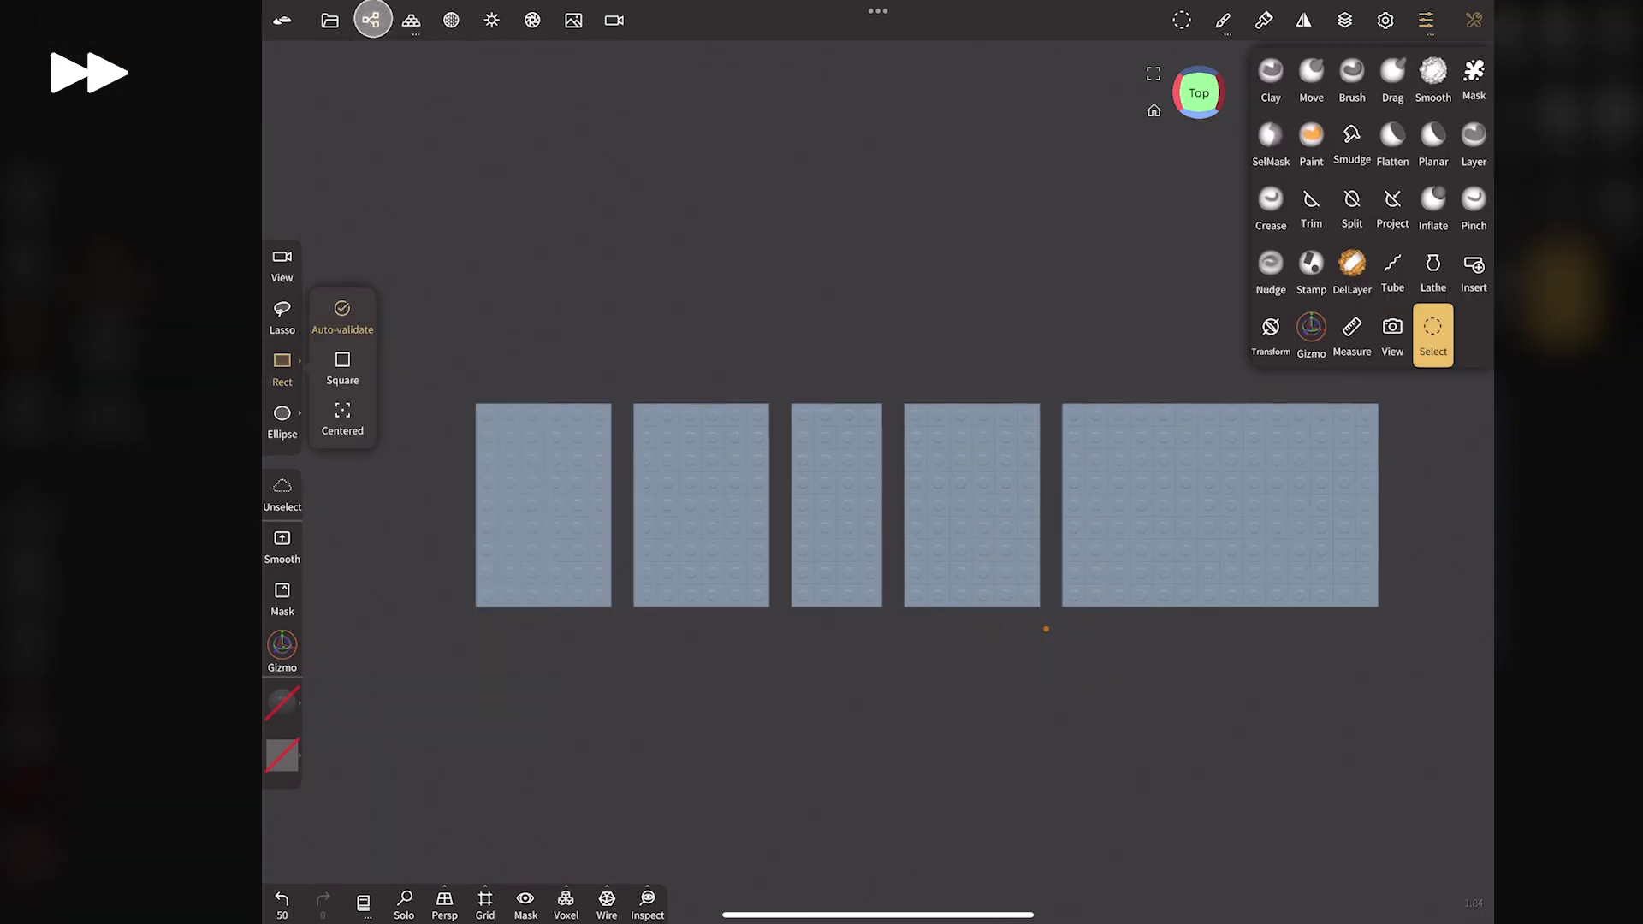
left_click_drag(1210, 382, 1408, 668)
left_click(371, 20)
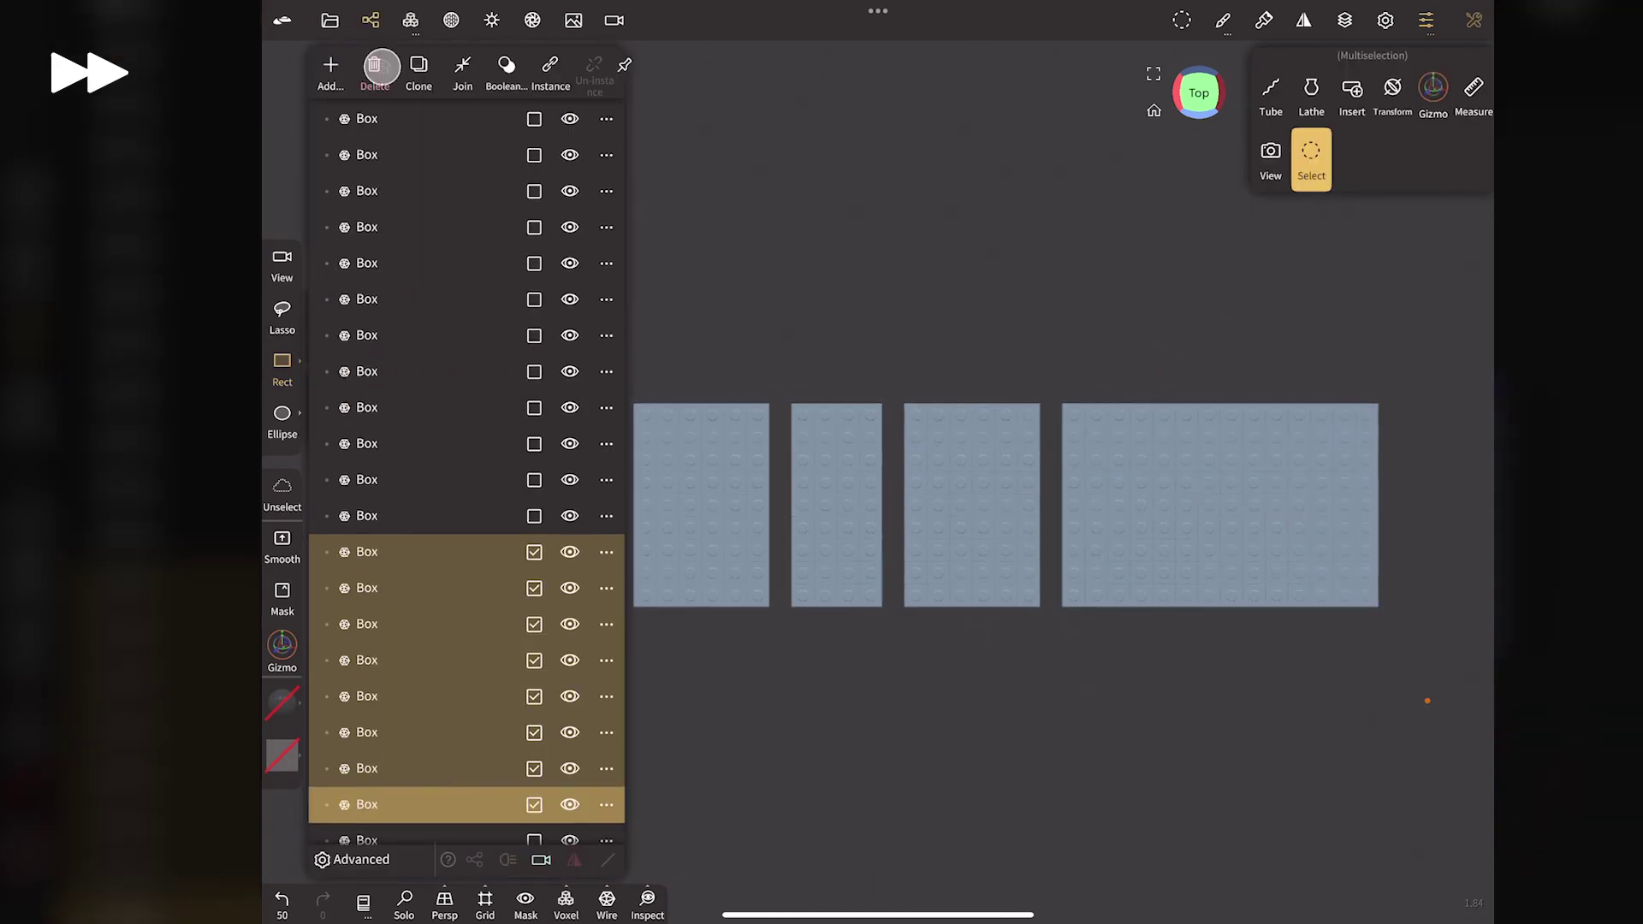
left_click(370, 20)
Step: Delete the top-right, lower-right and right-edge stud cells of the first block
scroll(391, 520, "up", 5)
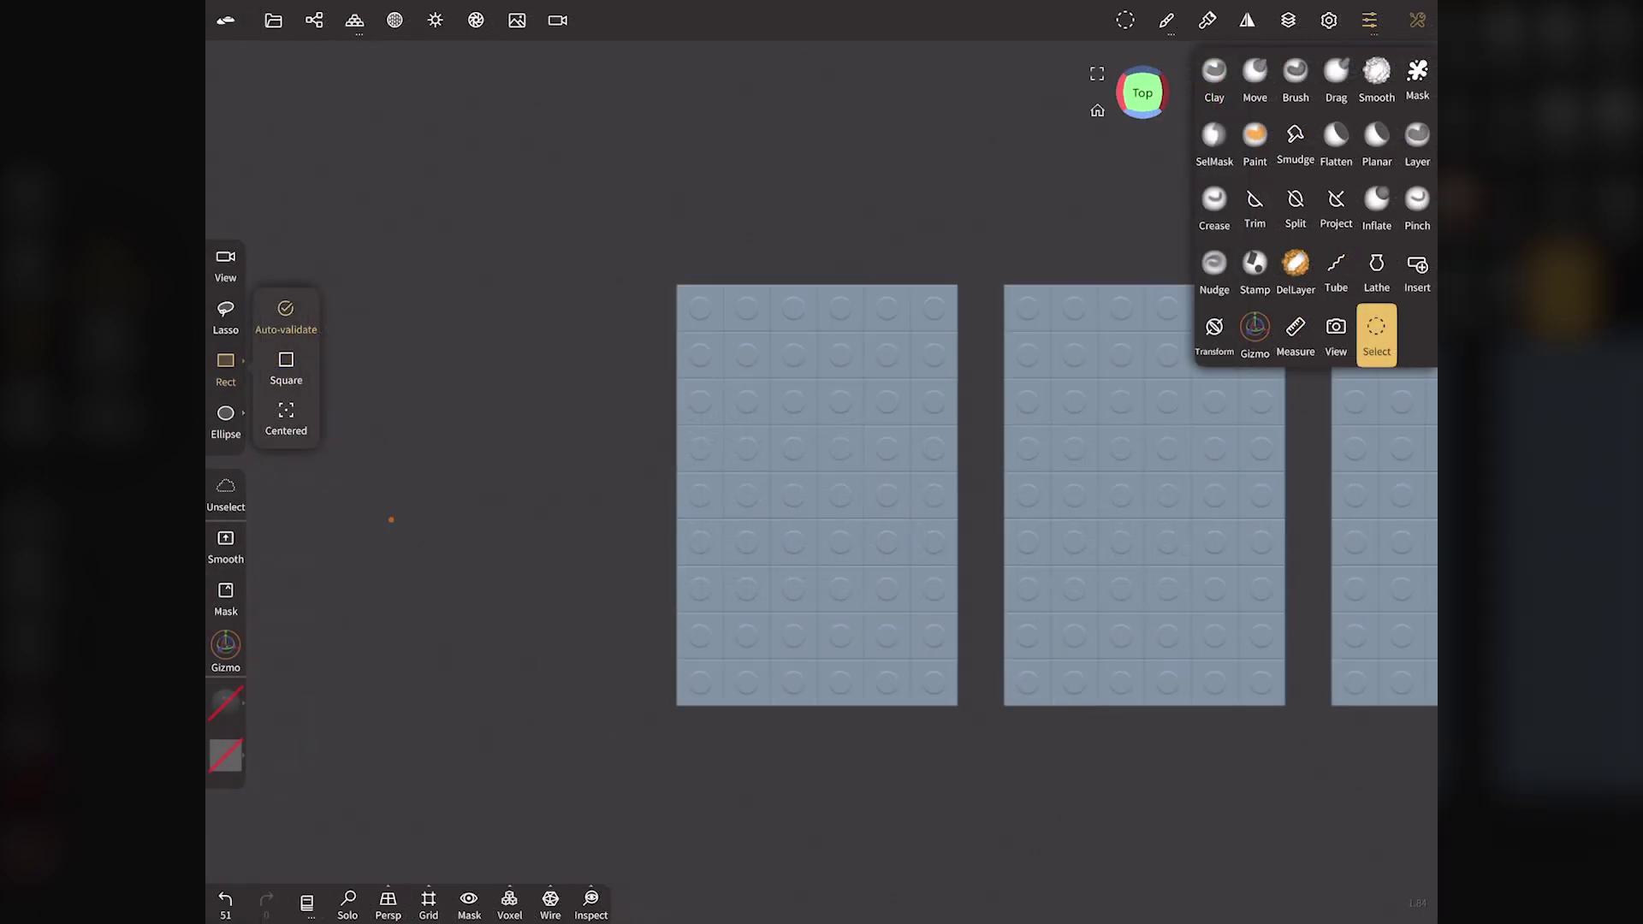
left_click(935, 319)
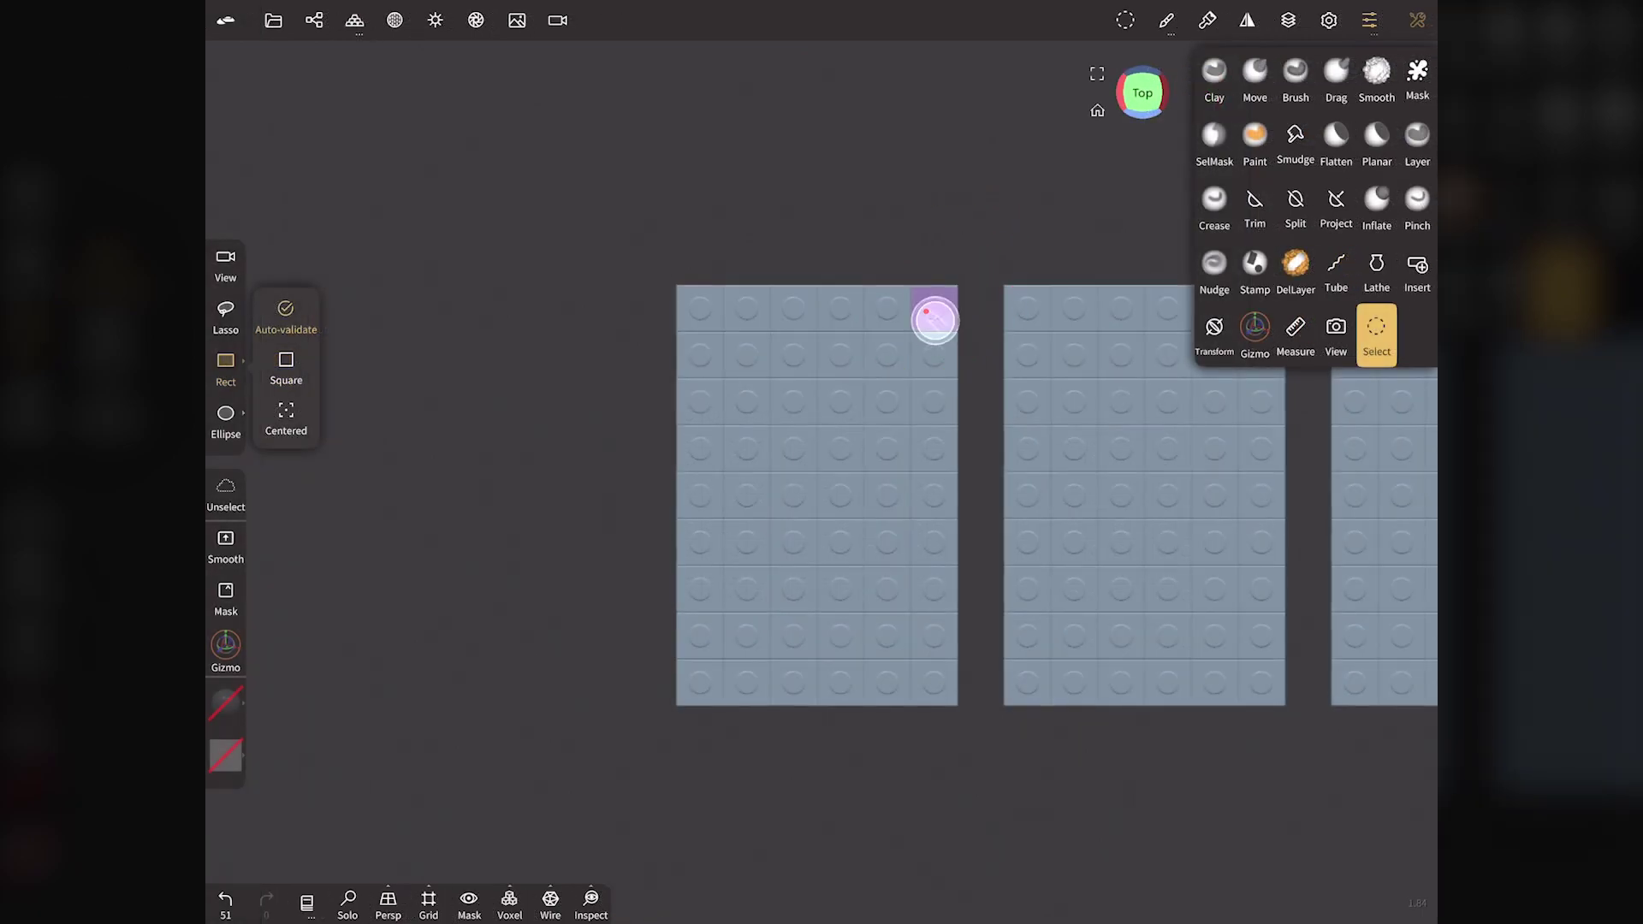
left_click(315, 20)
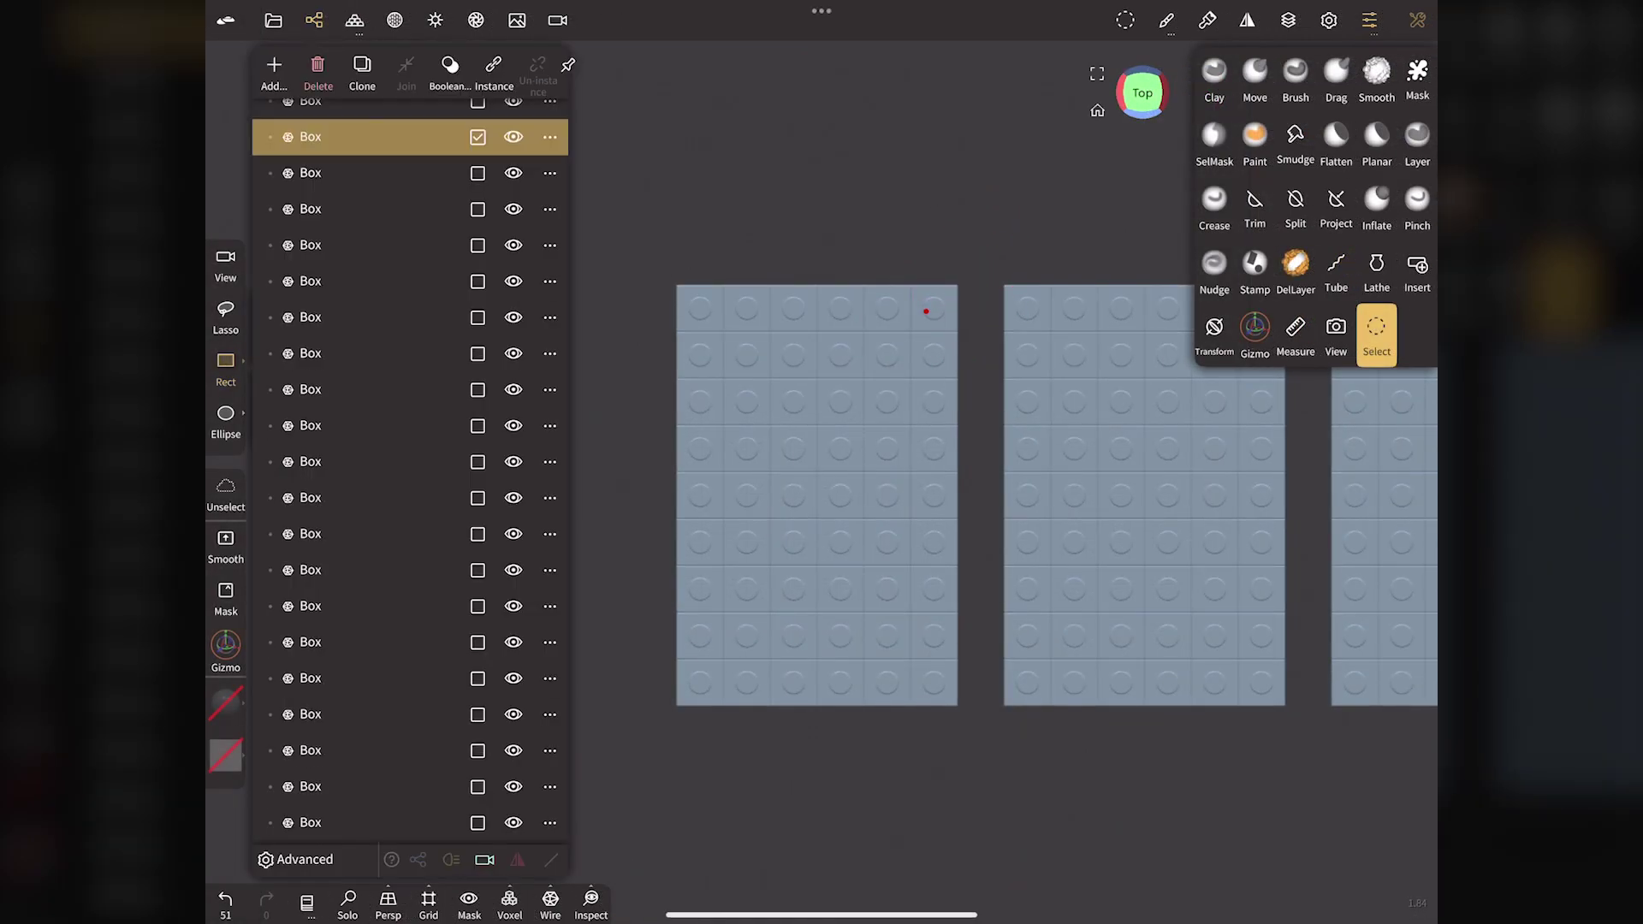
left_click(317, 69)
left_click(225, 363)
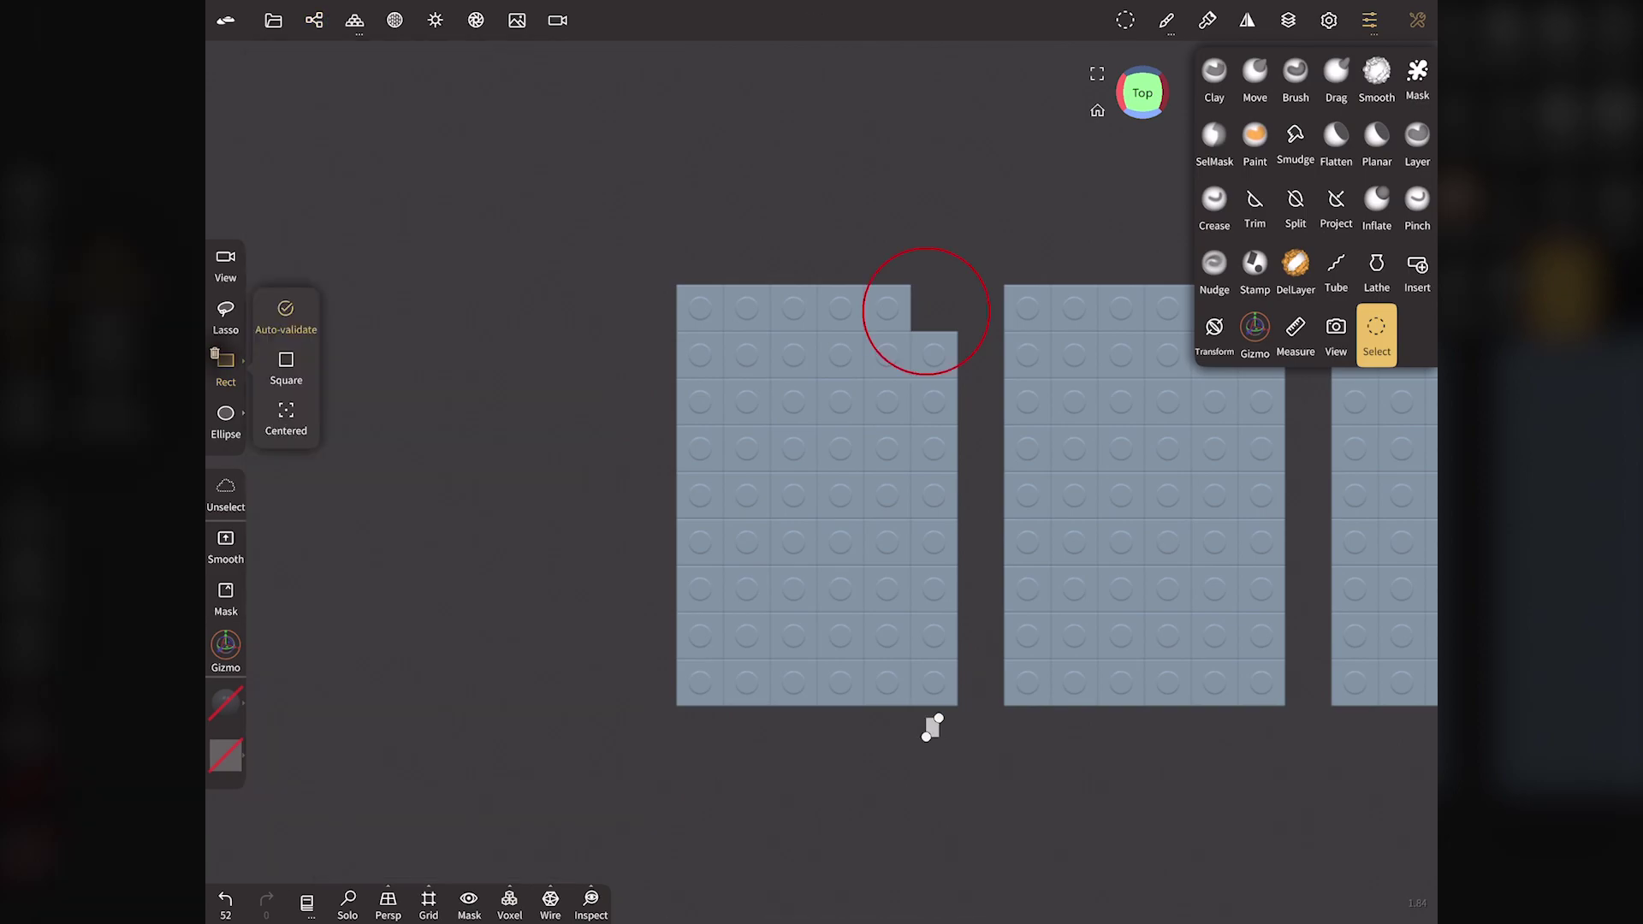
left_click_drag(972, 671, 971, 671)
left_click(314, 19)
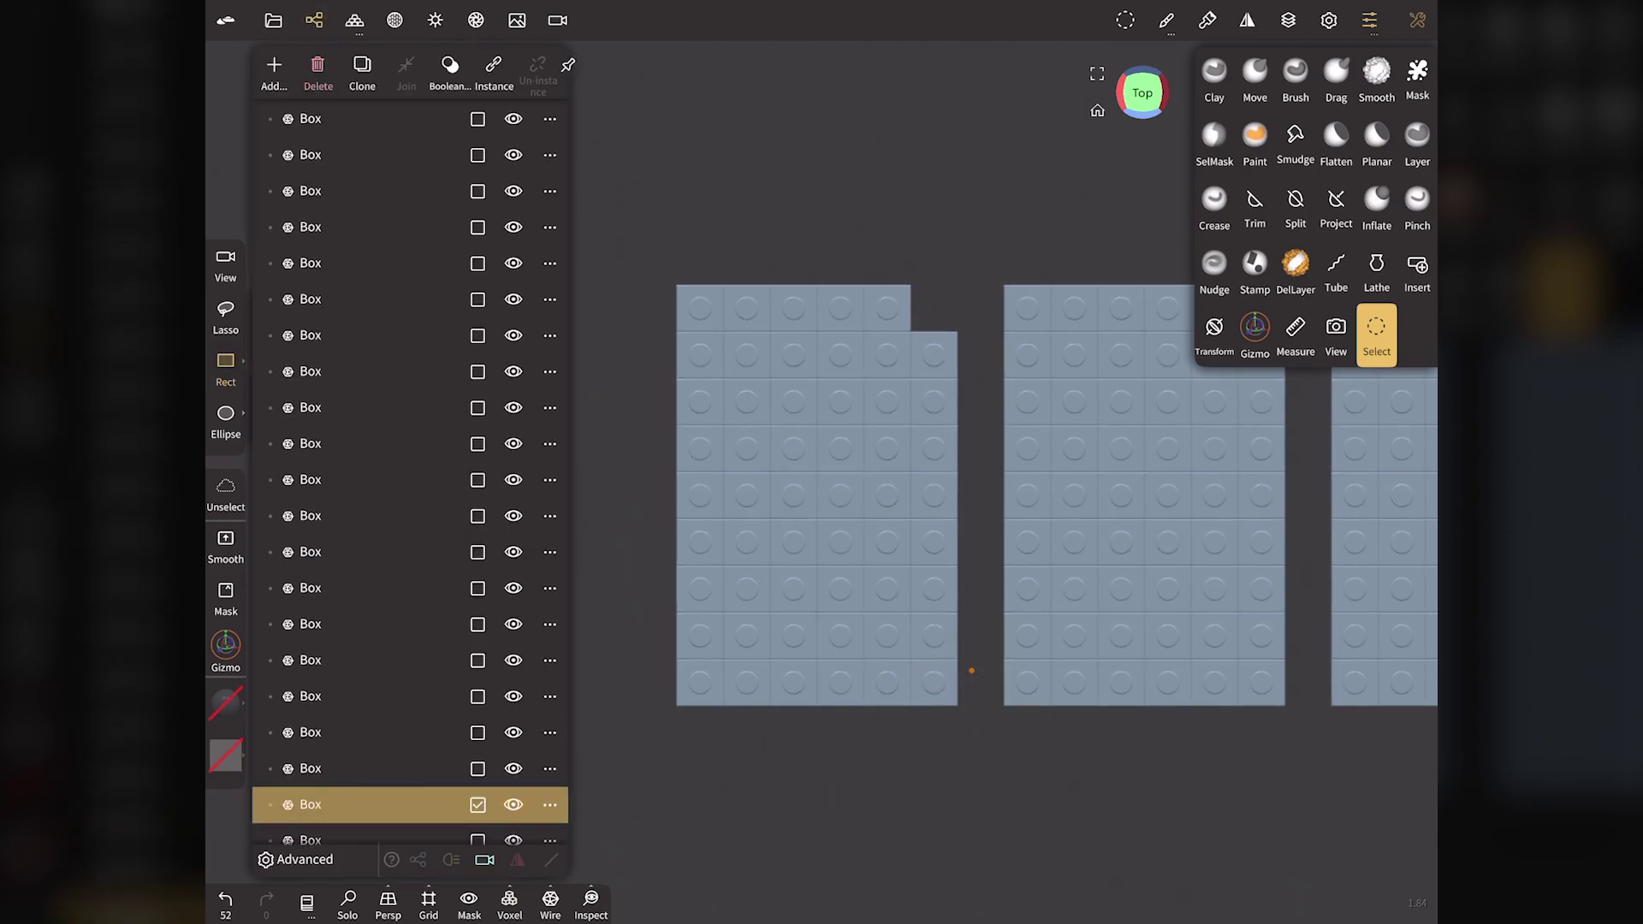
left_click(318, 69)
left_click(314, 20)
left_click_drag(916, 475, 955, 514)
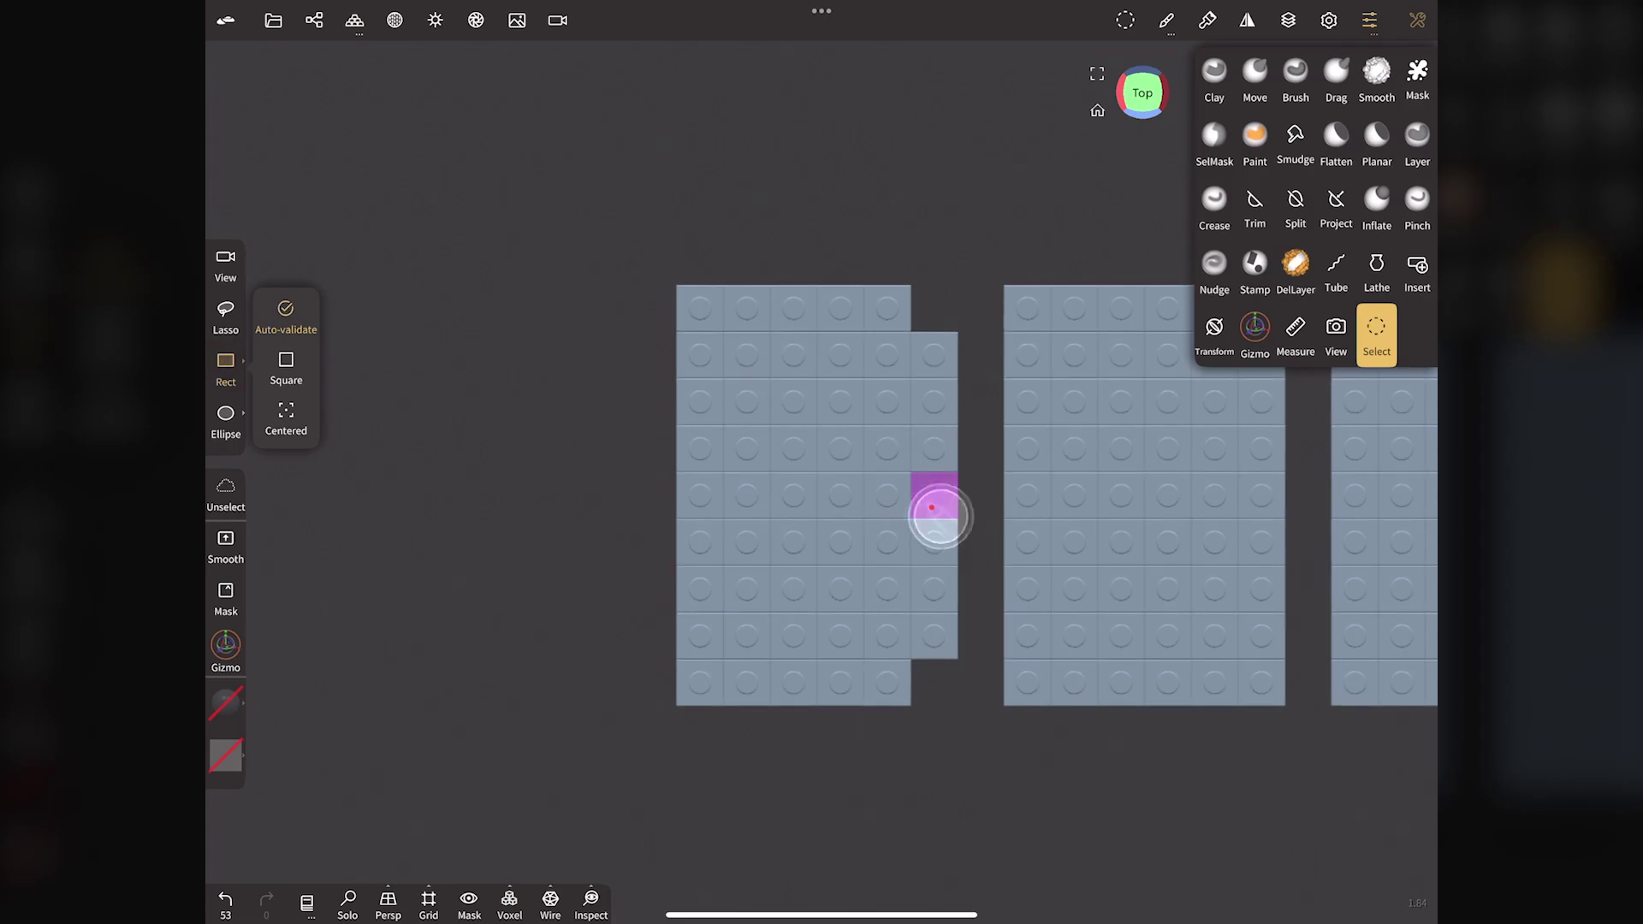
left_click(314, 20)
left_click(317, 69)
left_click(314, 19)
Step: Carve the B's inner hollows, undoing one oversized deletion along the way
left_click_drag(771, 378, 861, 611)
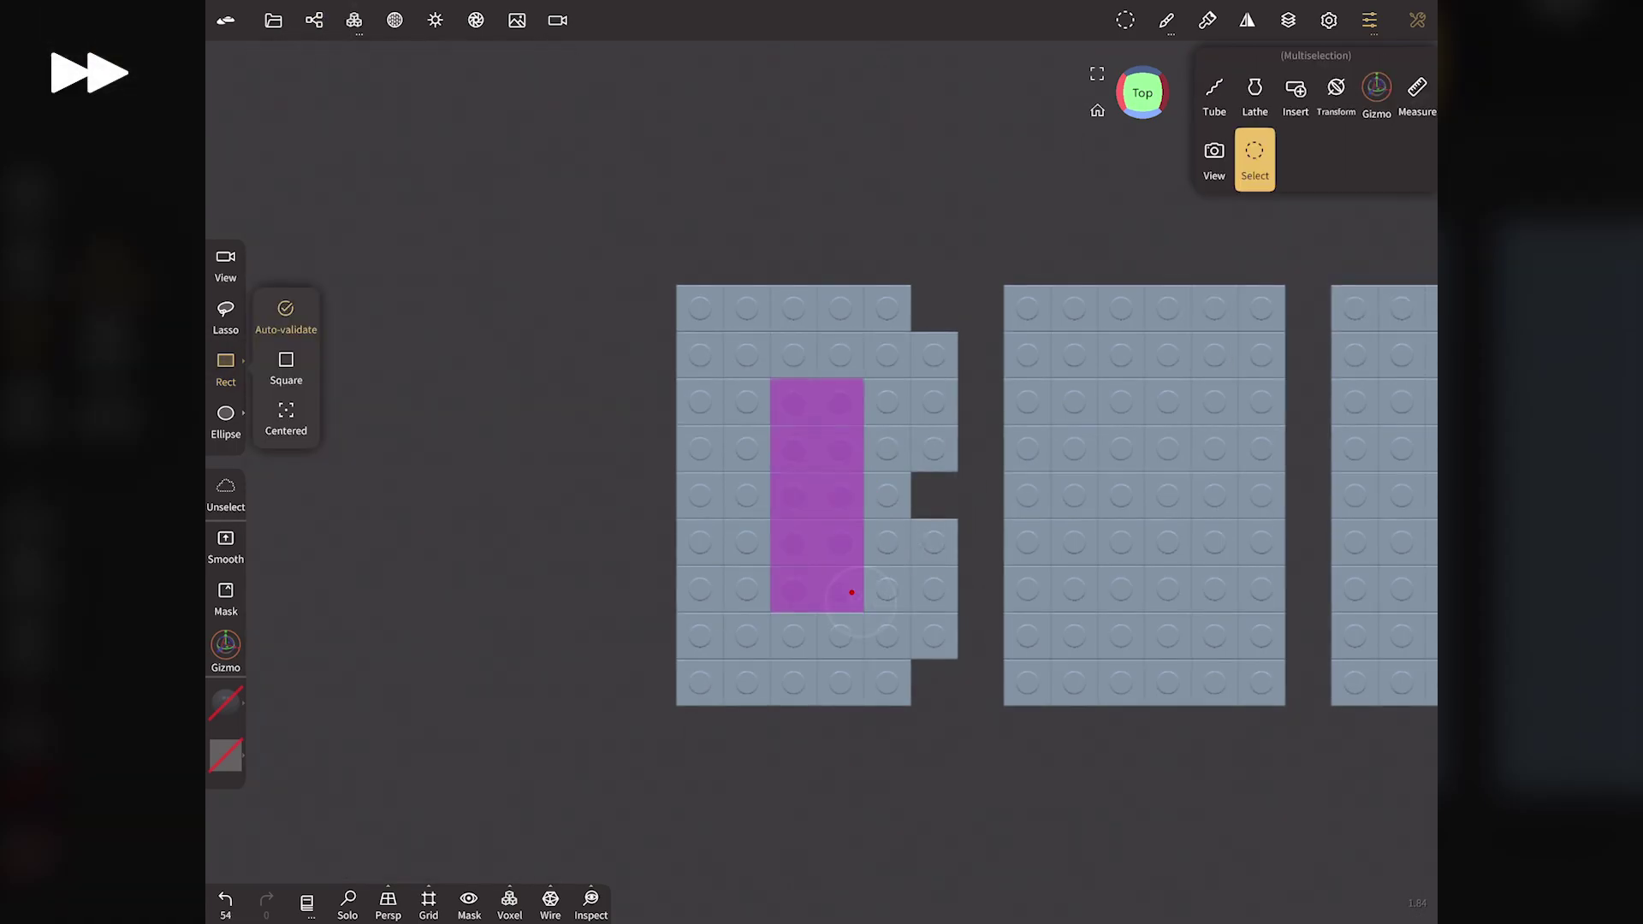
left_click(315, 19)
key("ctrl+z")
mouse_move(773, 379)
left_mouse_down()
mouse_move(862, 469)
mouse_move(815, 516)
left_mouse_up()
left_click(314, 19)
left_click(318, 69)
left_click(314, 20)
left_click(314, 20)
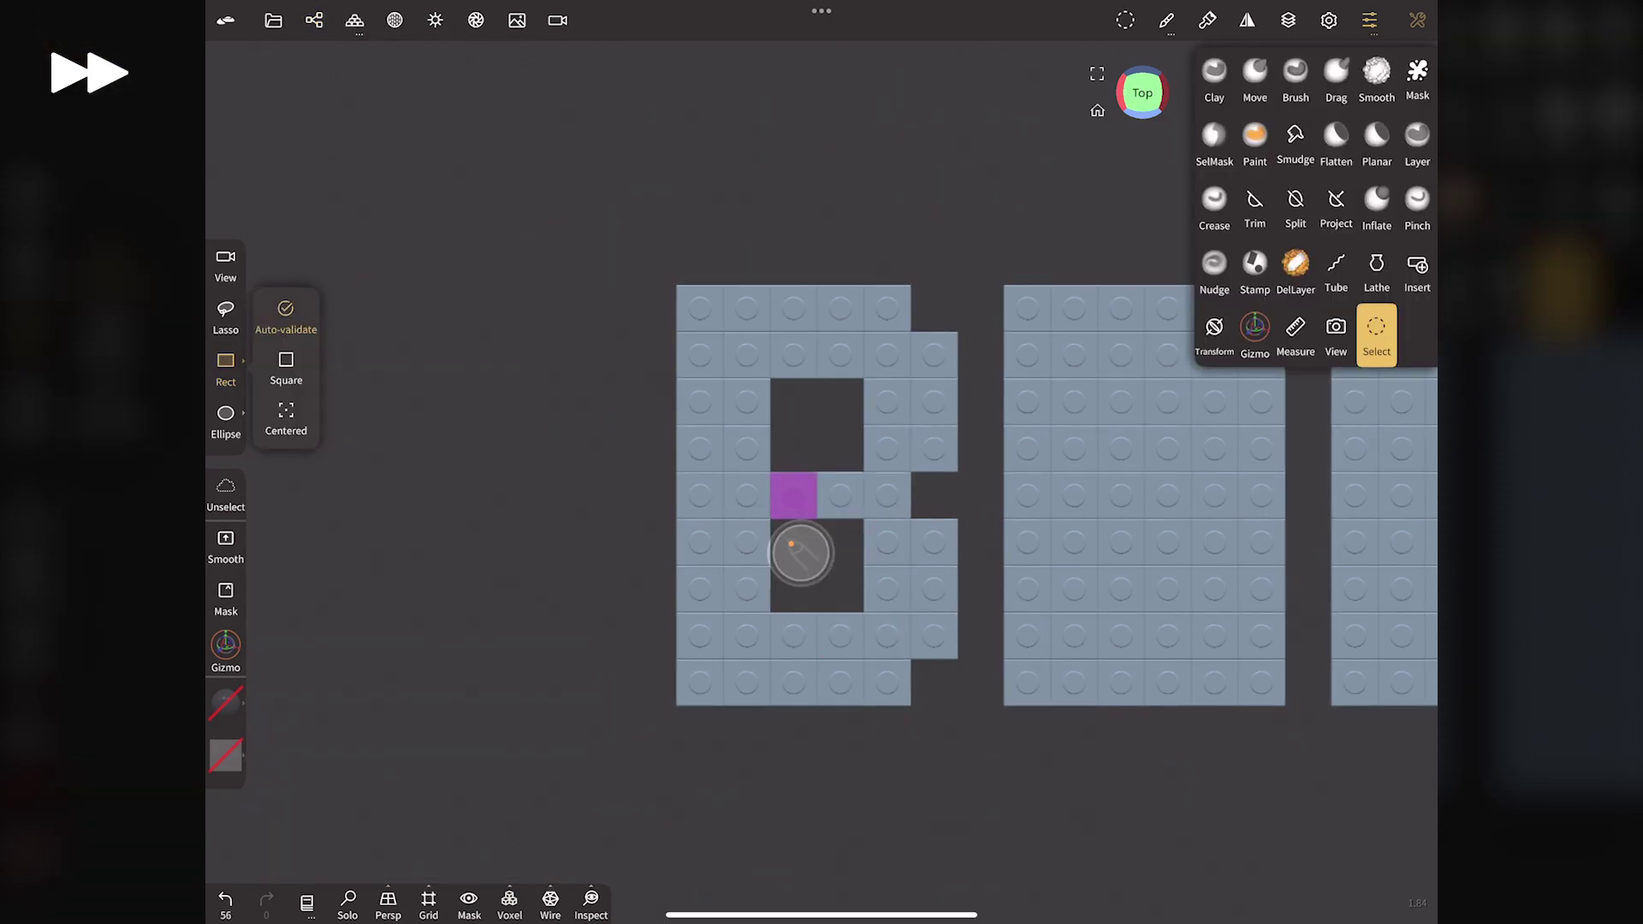
left_click(318, 68)
left_click(314, 19)
Step: Delete the second block's top-right and lower-right cells and an inner stud column
left_click(314, 20)
left_click(318, 68)
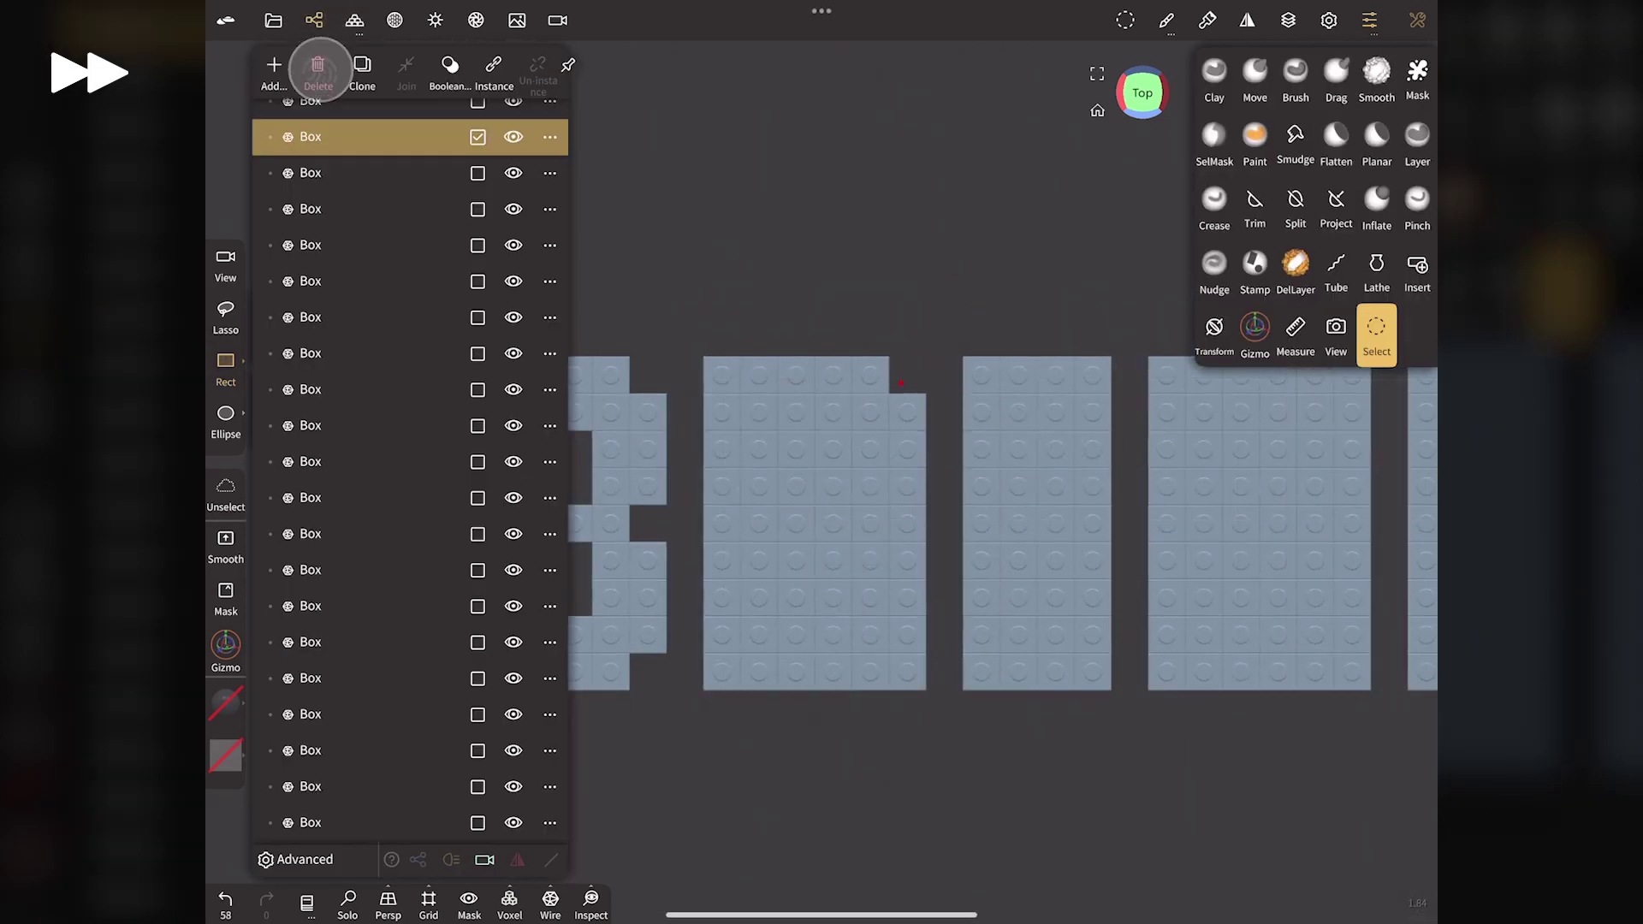
left_click(314, 20)
left_click_drag(891, 506, 902, 537)
left_click(314, 20)
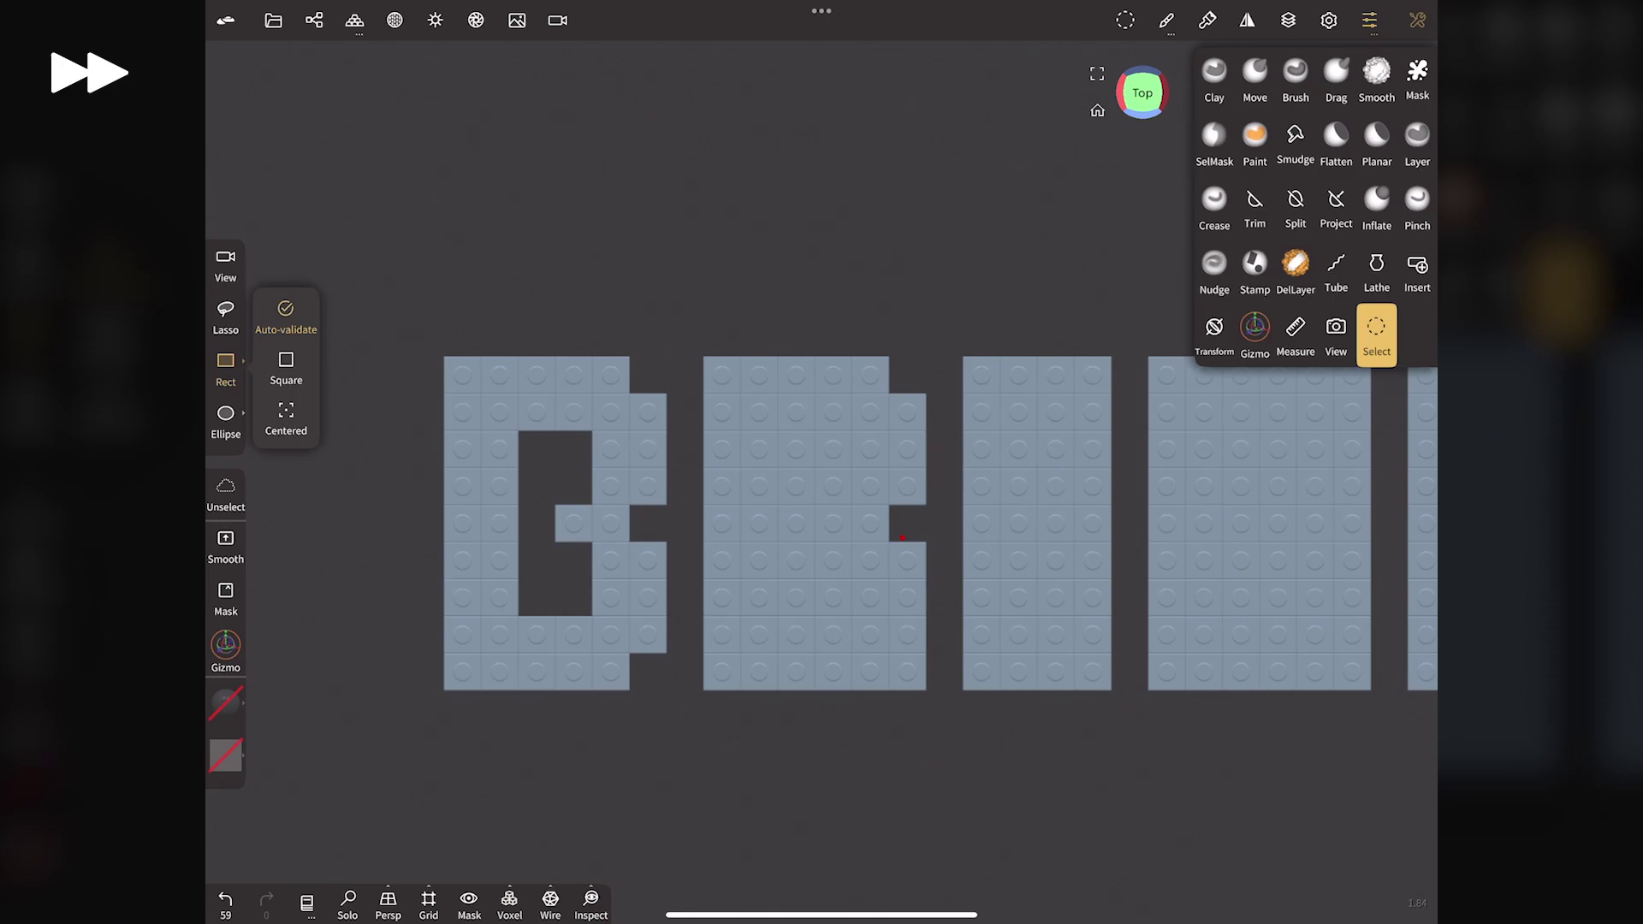
left_click_drag(779, 689, 813, 577)
left_click(314, 20)
left_click(318, 69)
left_click(314, 19)
Step: Cut the R's upper 2x2 hole and lower gap, then select a piece of the R
left_click_drag(847, 436, 792, 488)
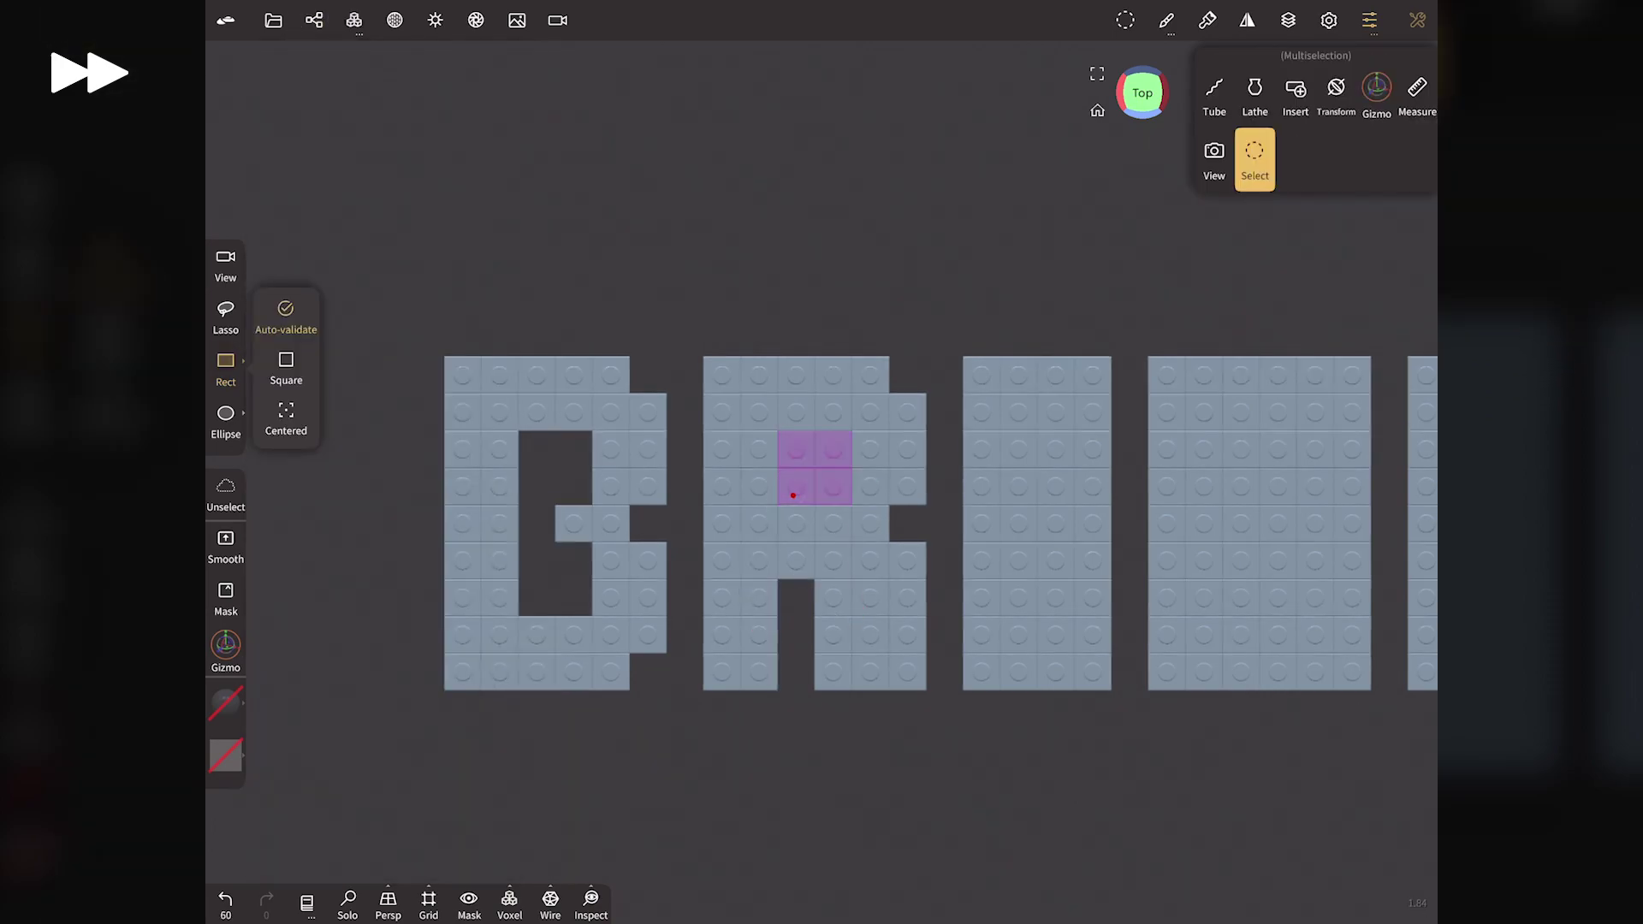
left_click(314, 20)
left_click(318, 68)
left_click(314, 20)
left_click_drag(823, 686, 840, 632)
left_click(314, 20)
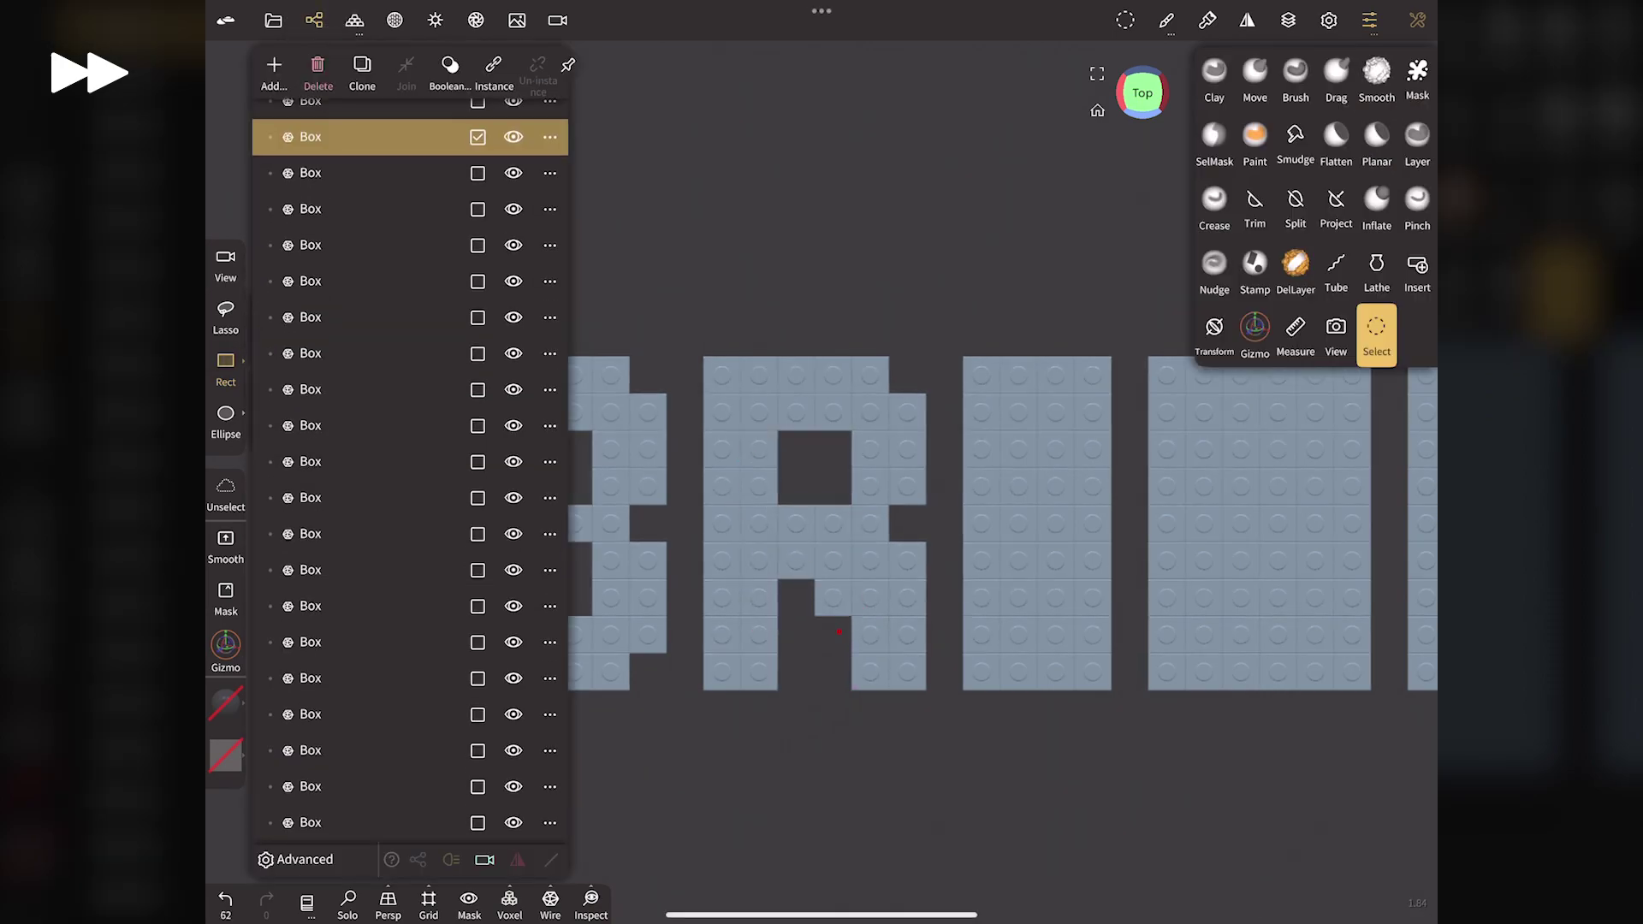
left_click(317, 68)
left_click(315, 20)
left_click(314, 19)
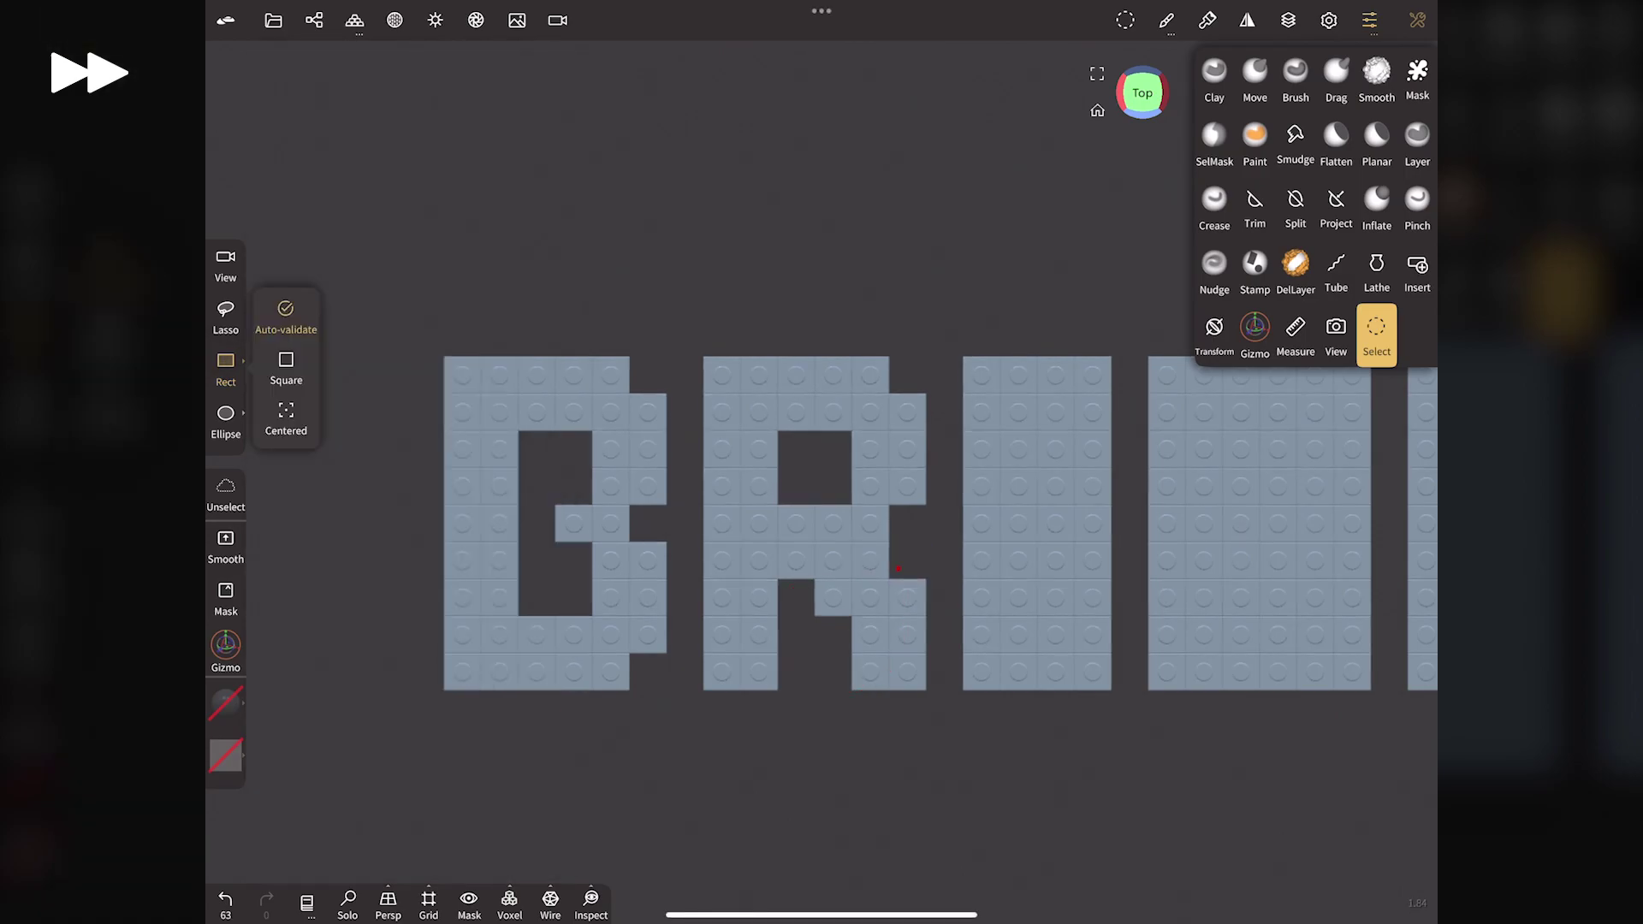
left_click(1254, 334)
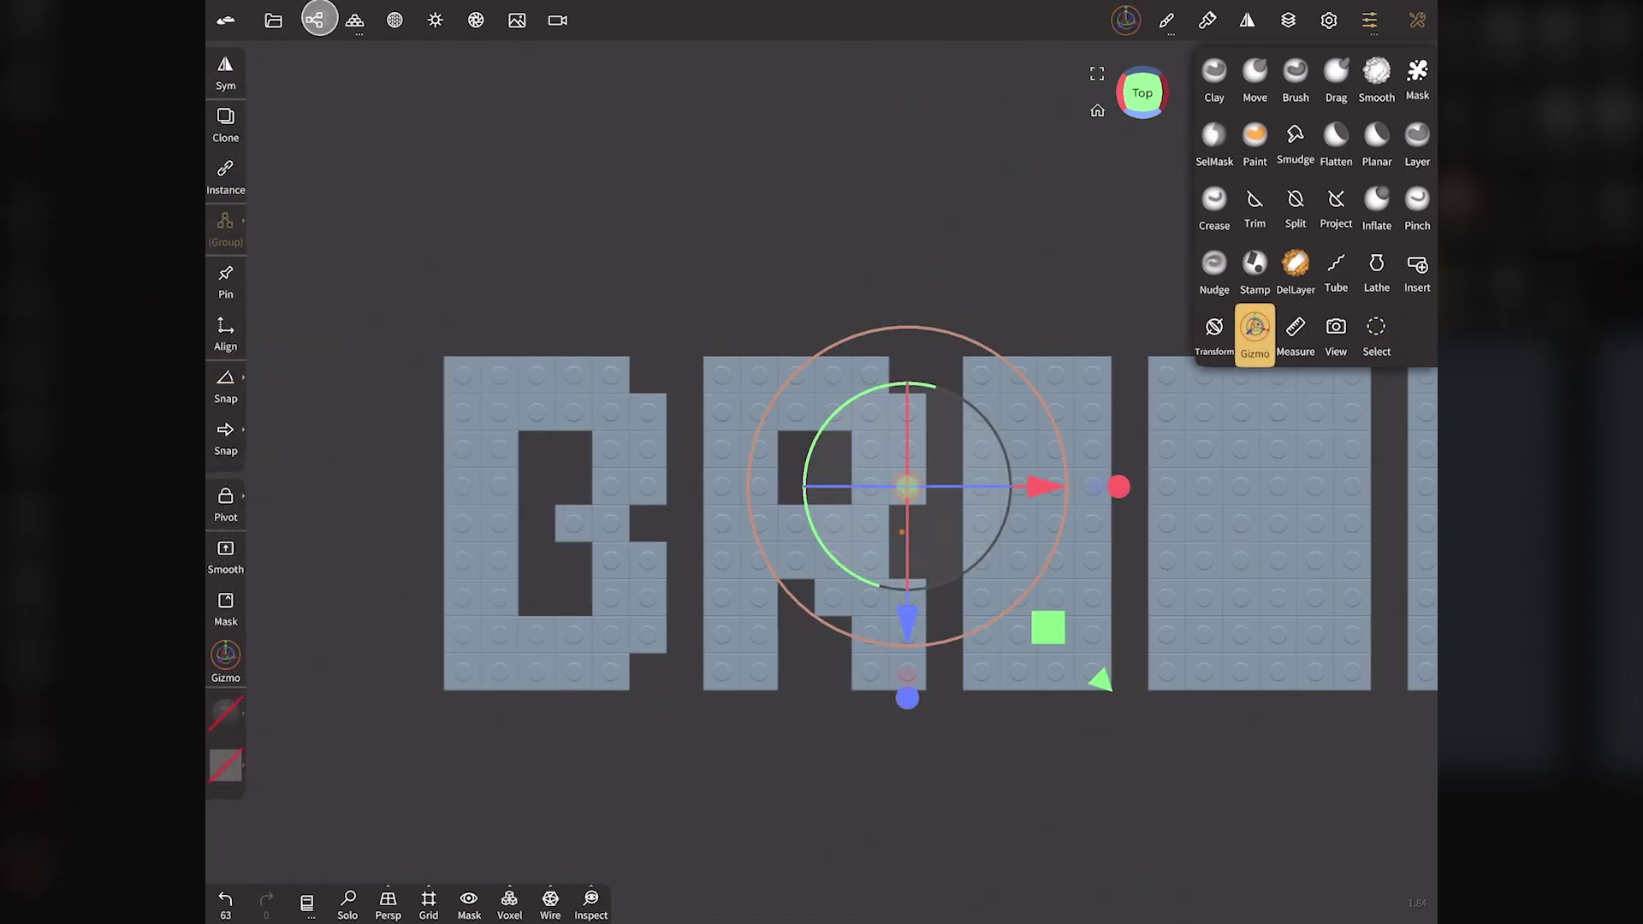
Step: Select Box 1, enable the grid with snap step 1.0, and move it down one cell
left_click(314, 20)
left_click(311, 172)
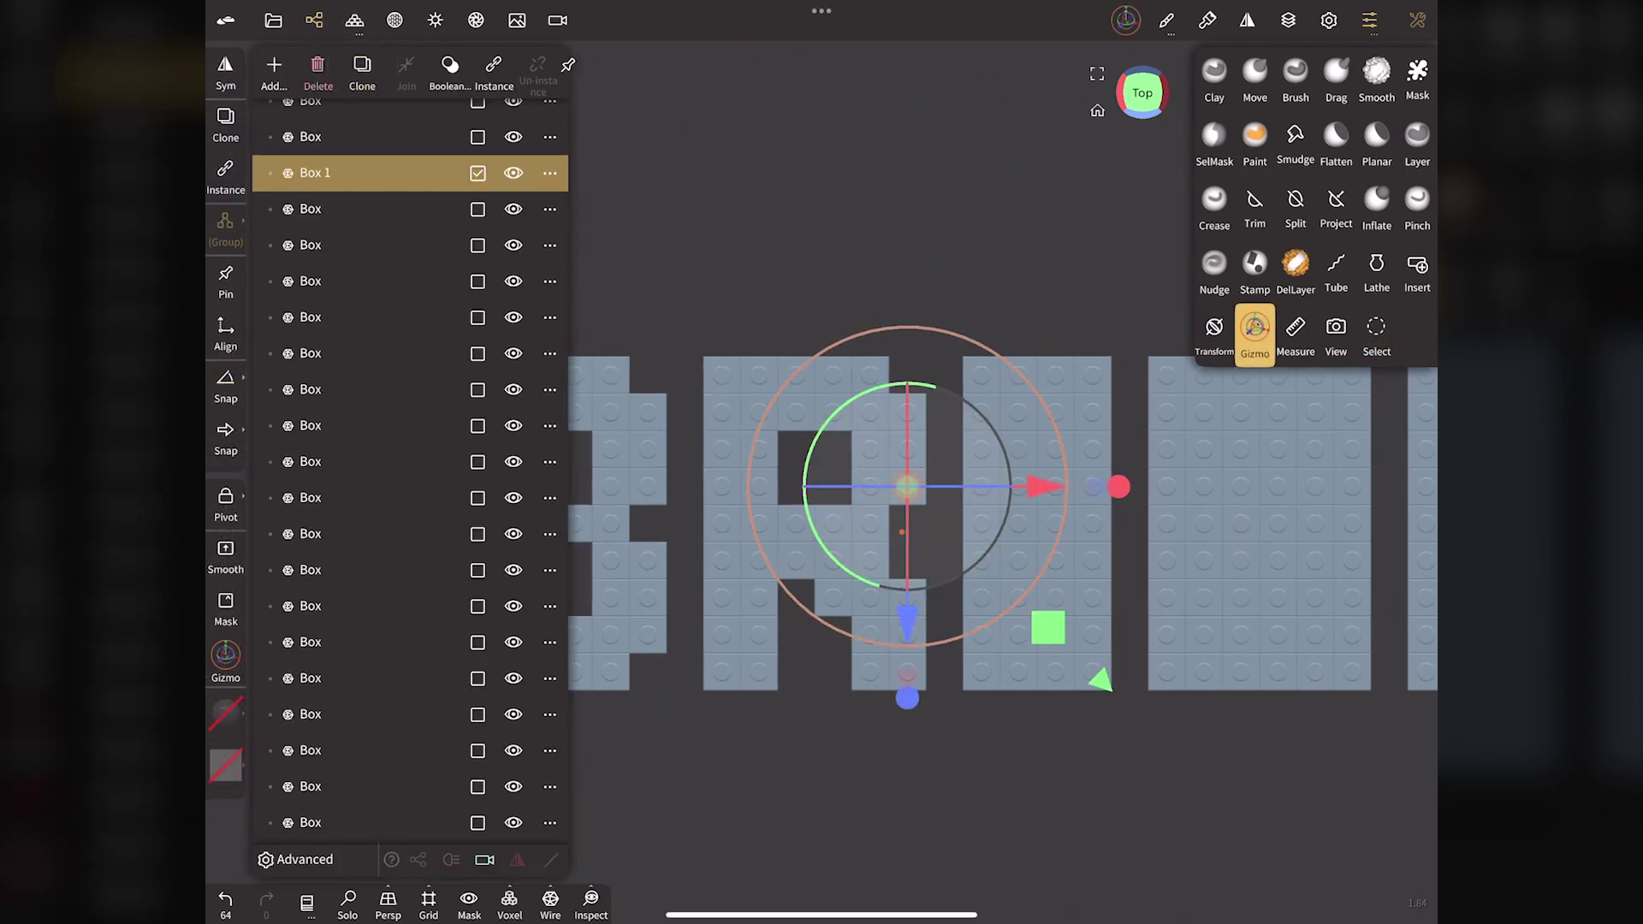
left_click(314, 20)
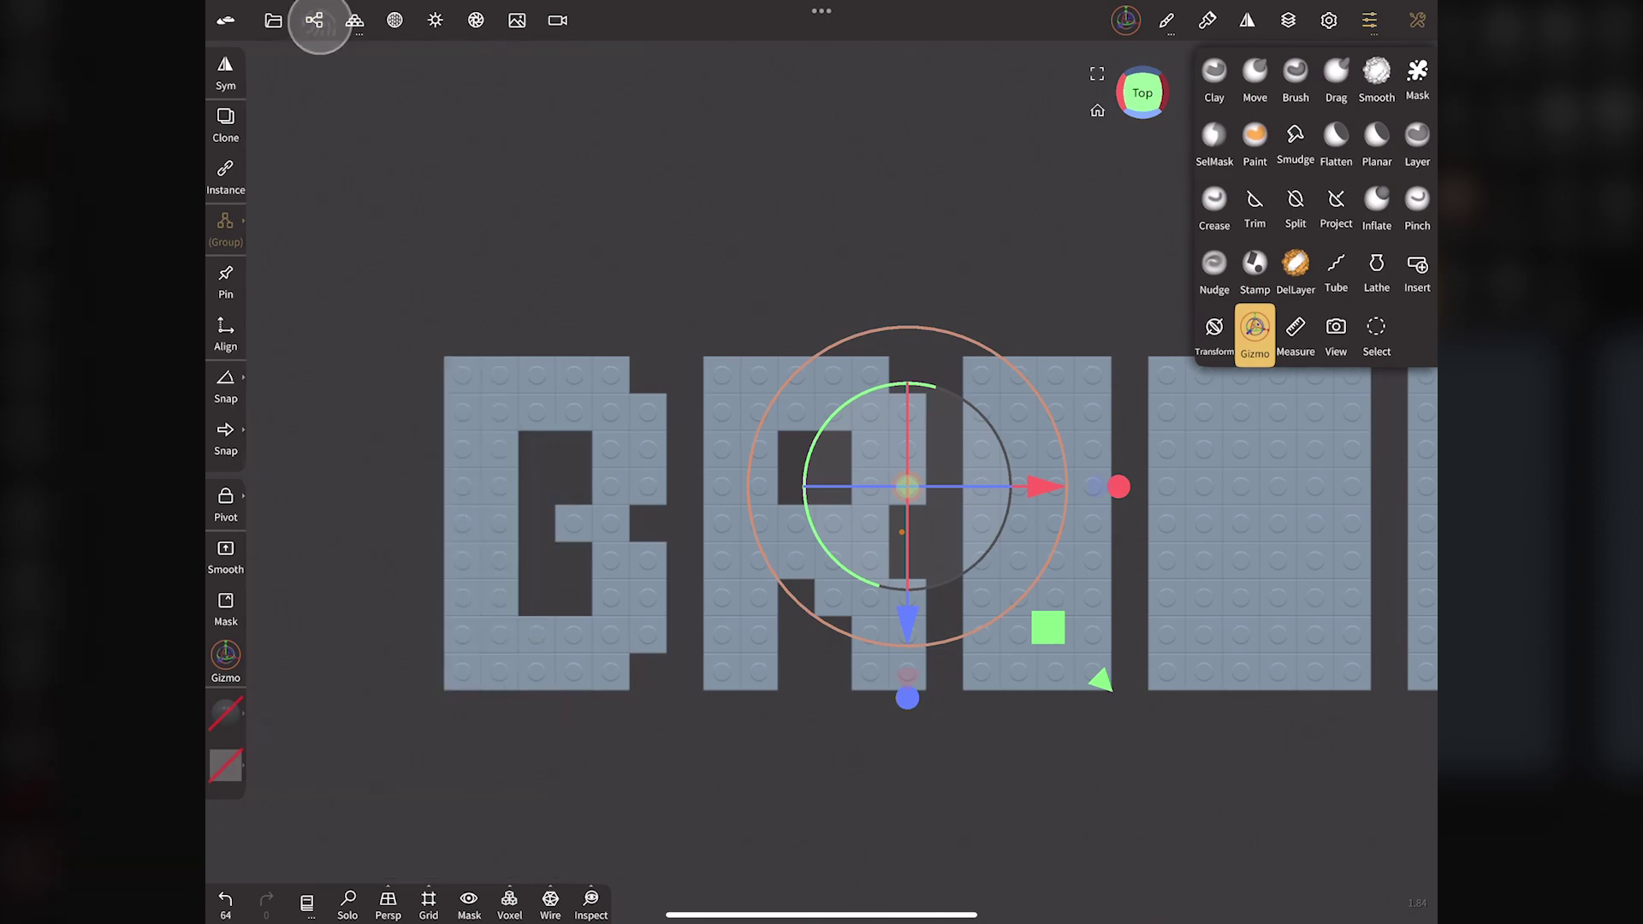
scroll(552, 364, "up", 5)
scroll(552, 364, "right", 1)
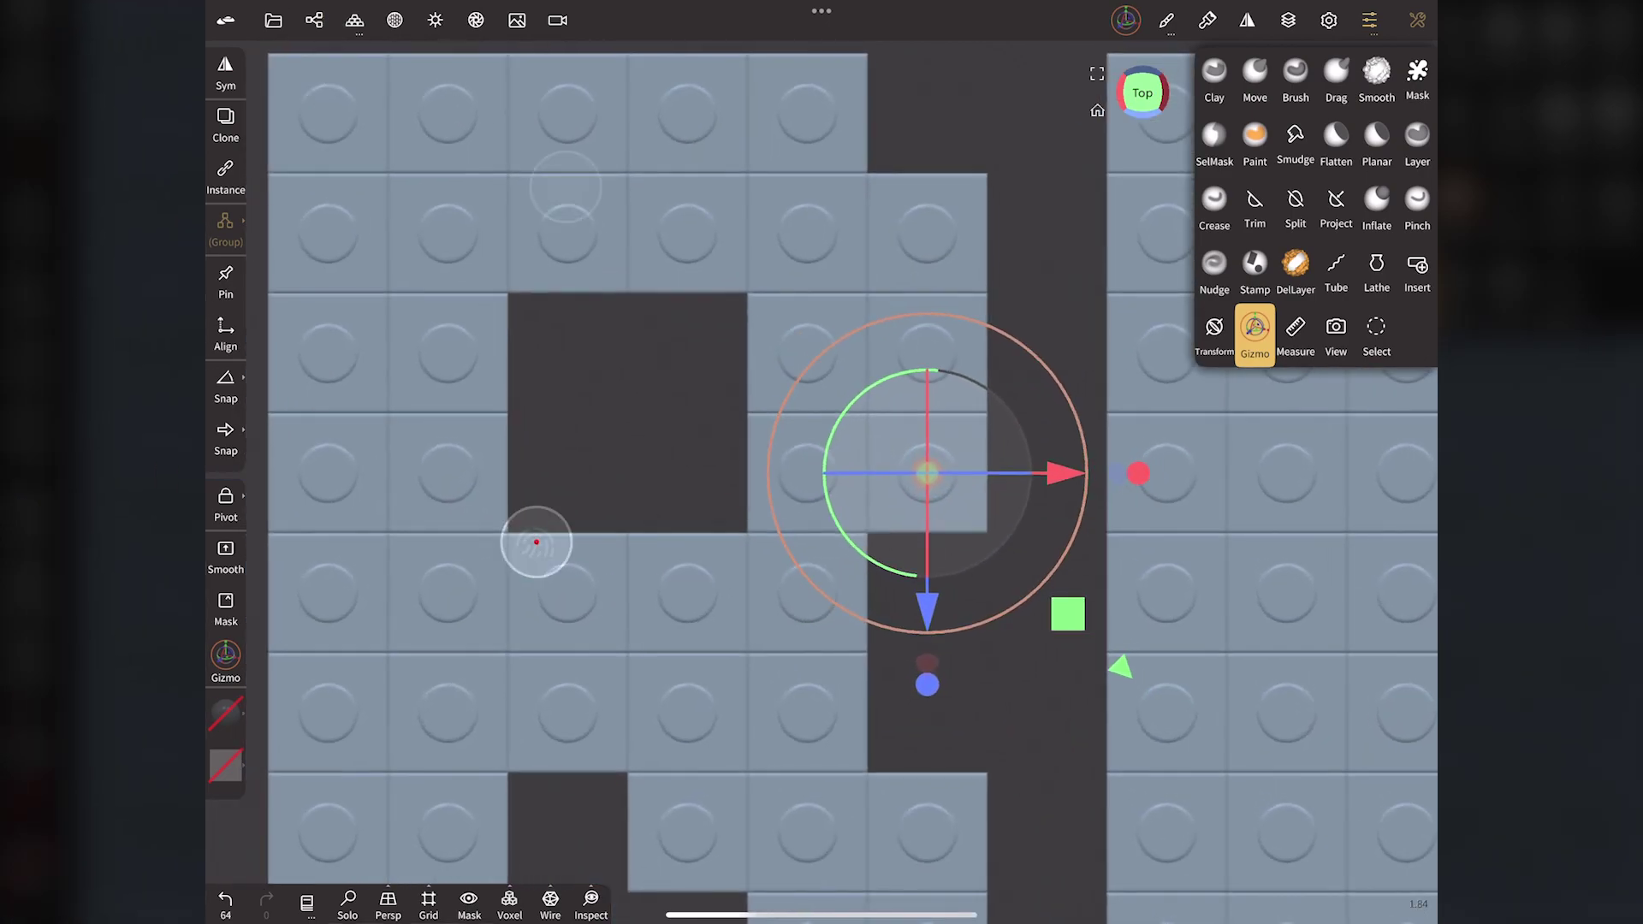
left_click(429, 900)
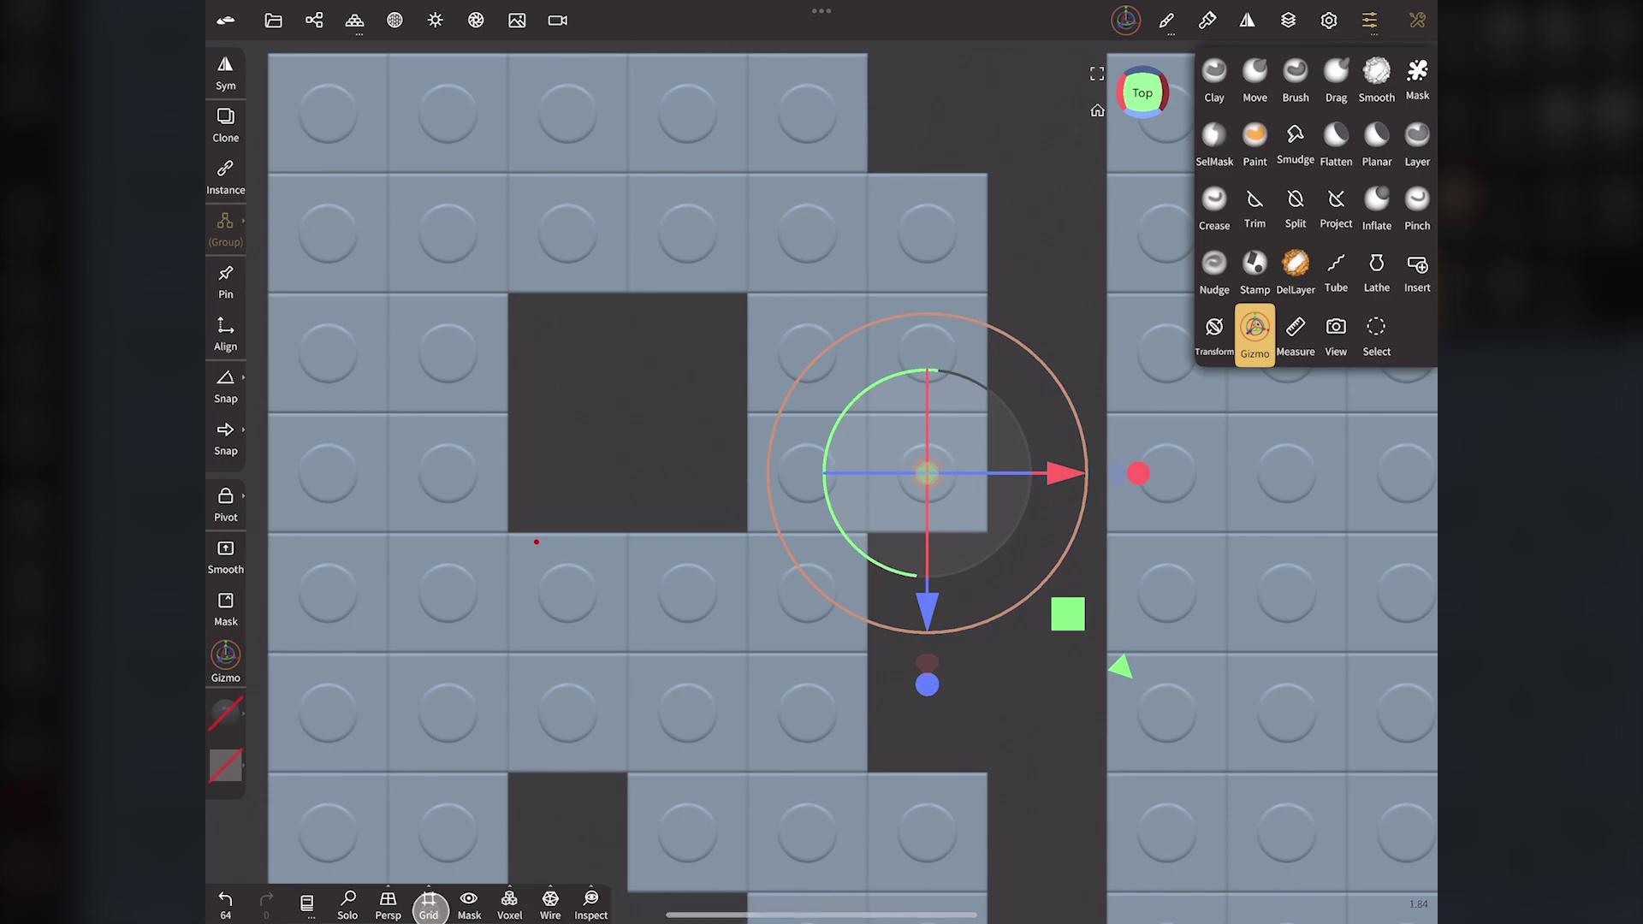
left_click(225, 437)
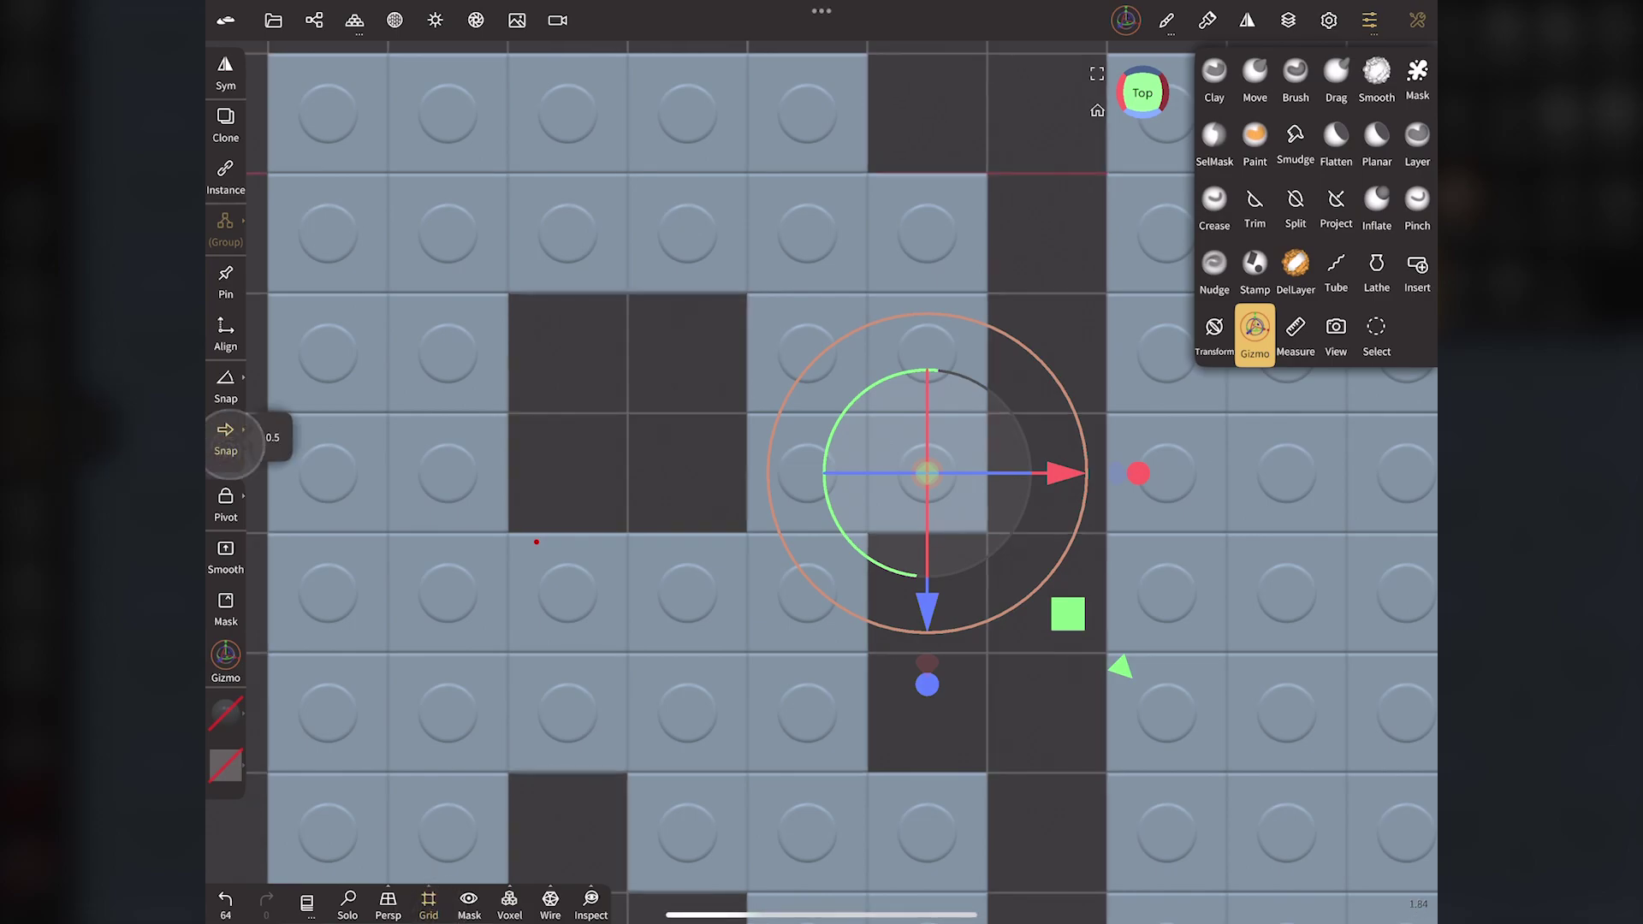
left_click(272, 437)
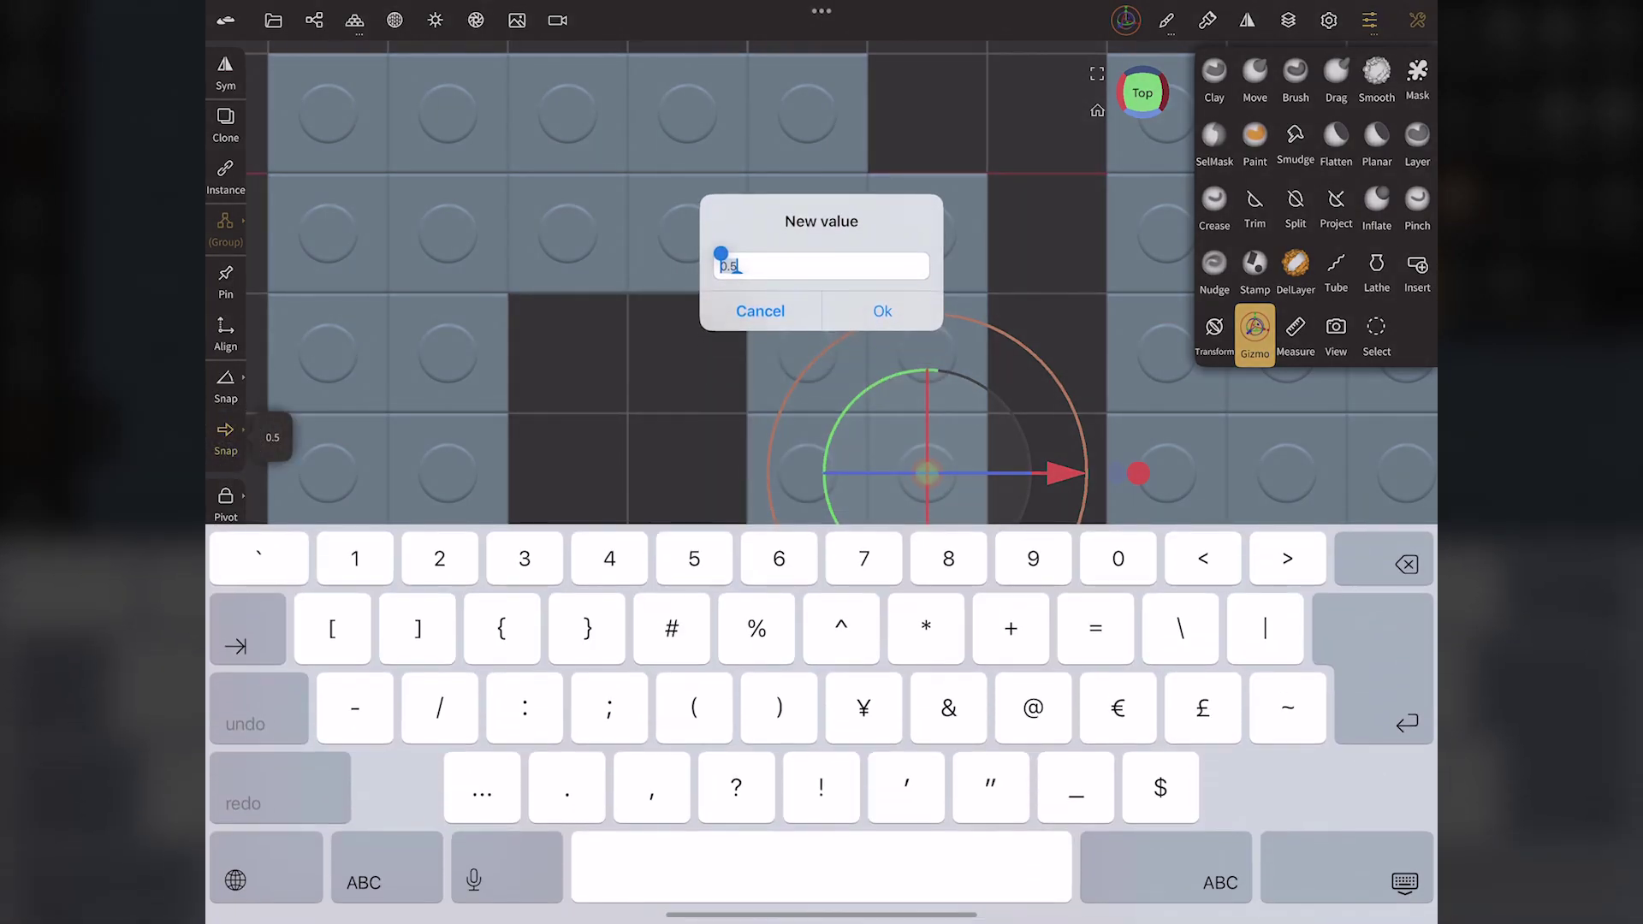
key("Return")
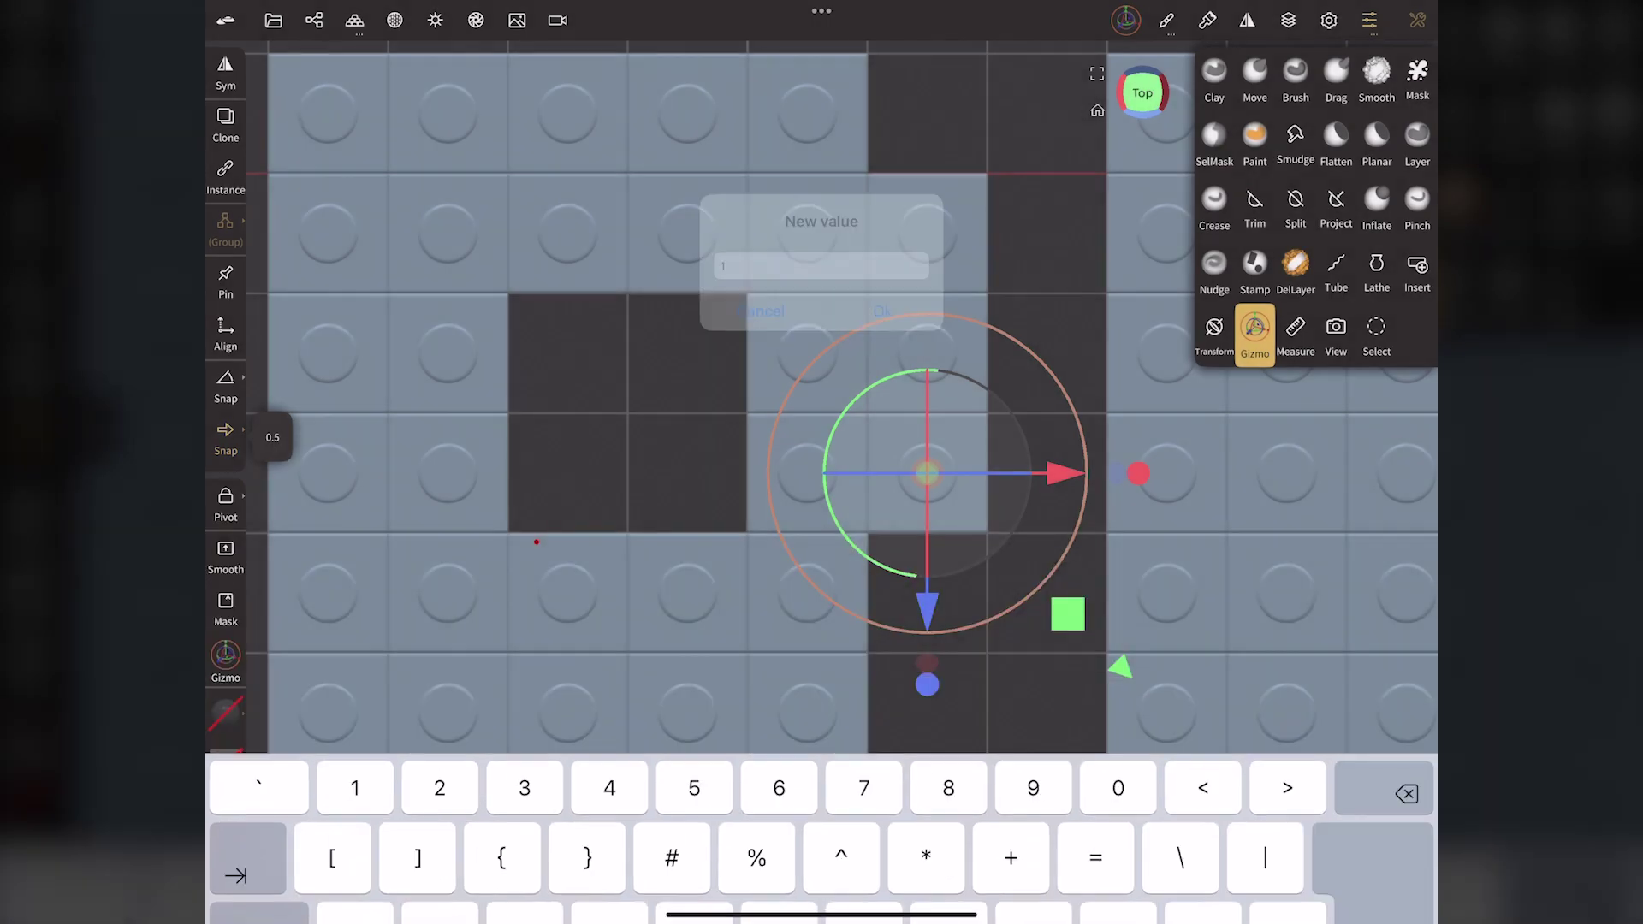
left_click_drag(927, 612, 926, 732)
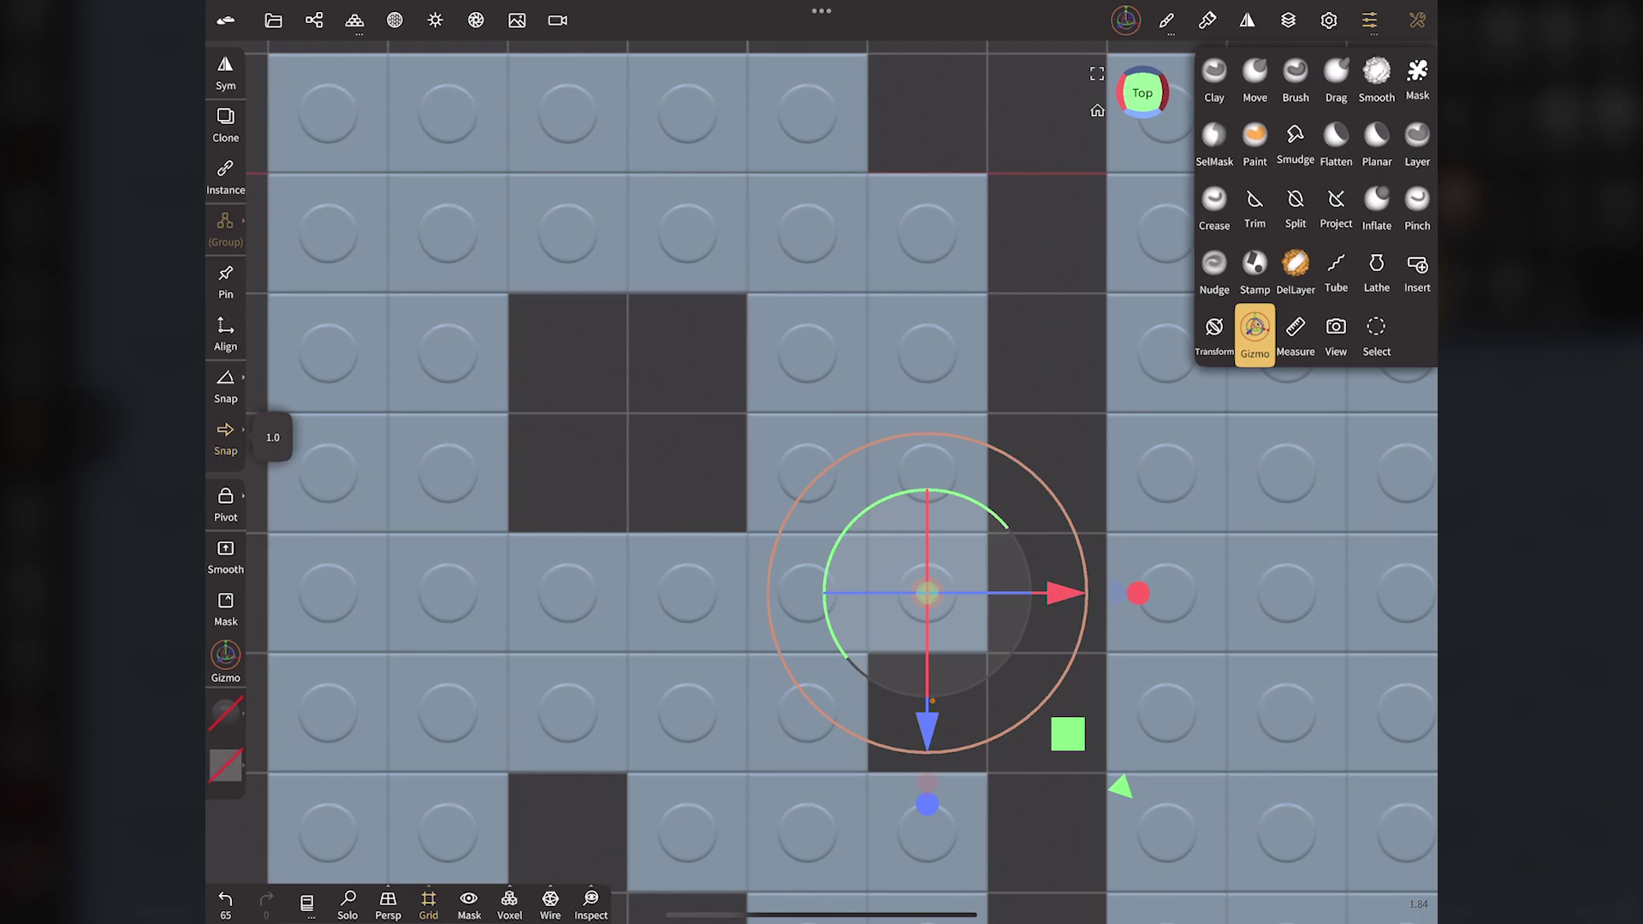
scroll(608, 275, "down", 5)
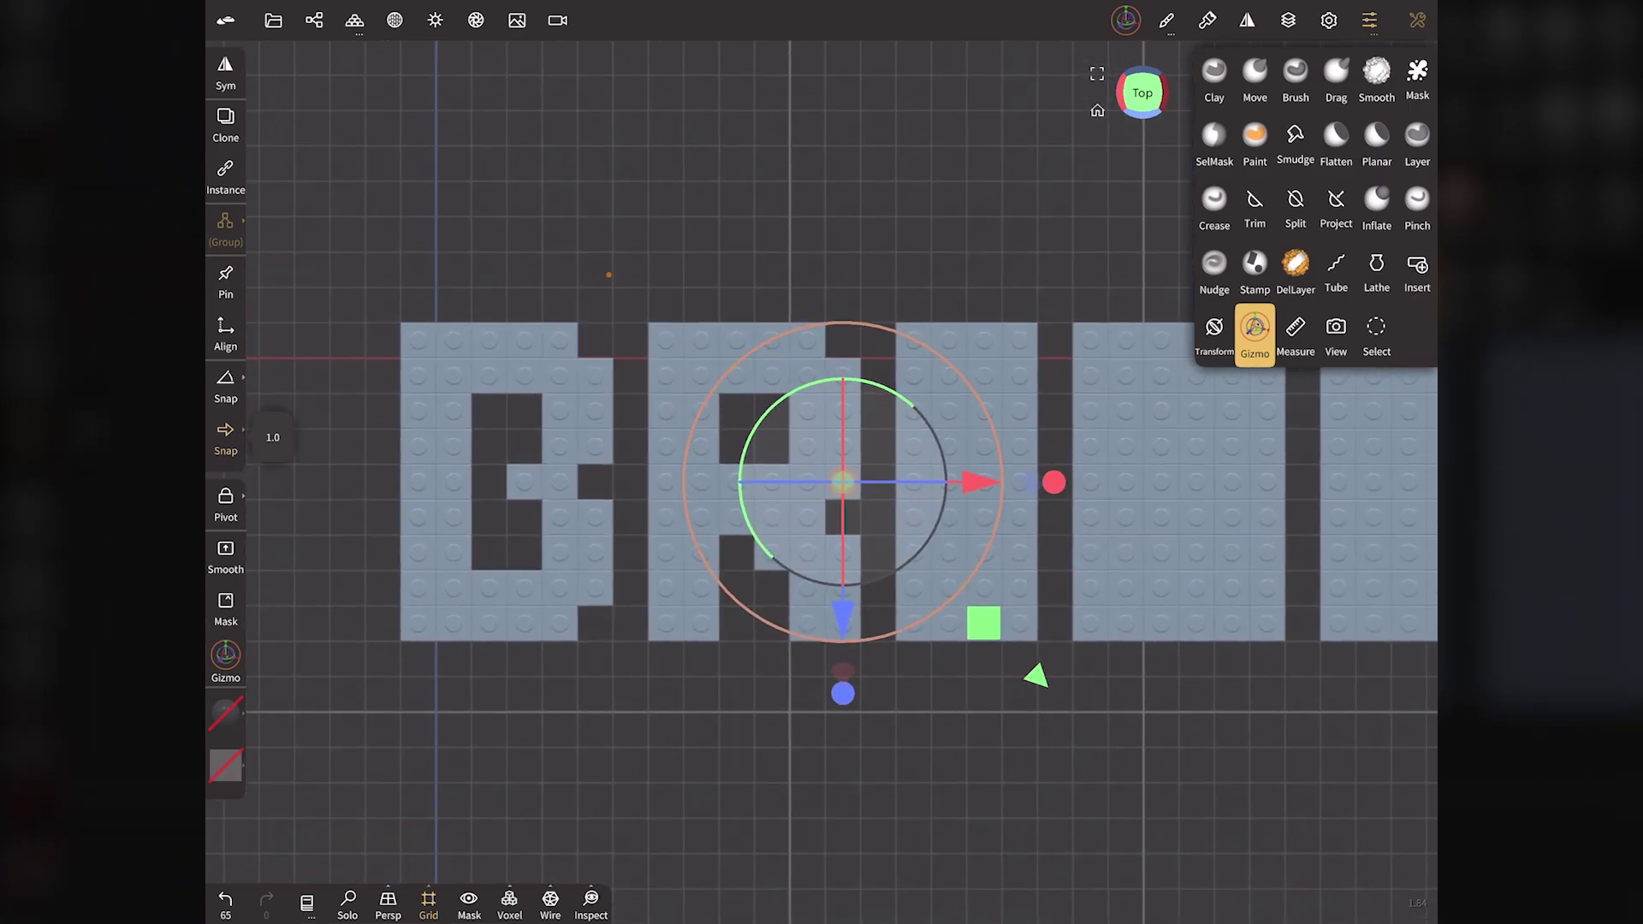
Step: Delete a stud cell beside the third block to shape the I
left_click(1376, 333)
left_click(1288, 20)
left_click(738, 579)
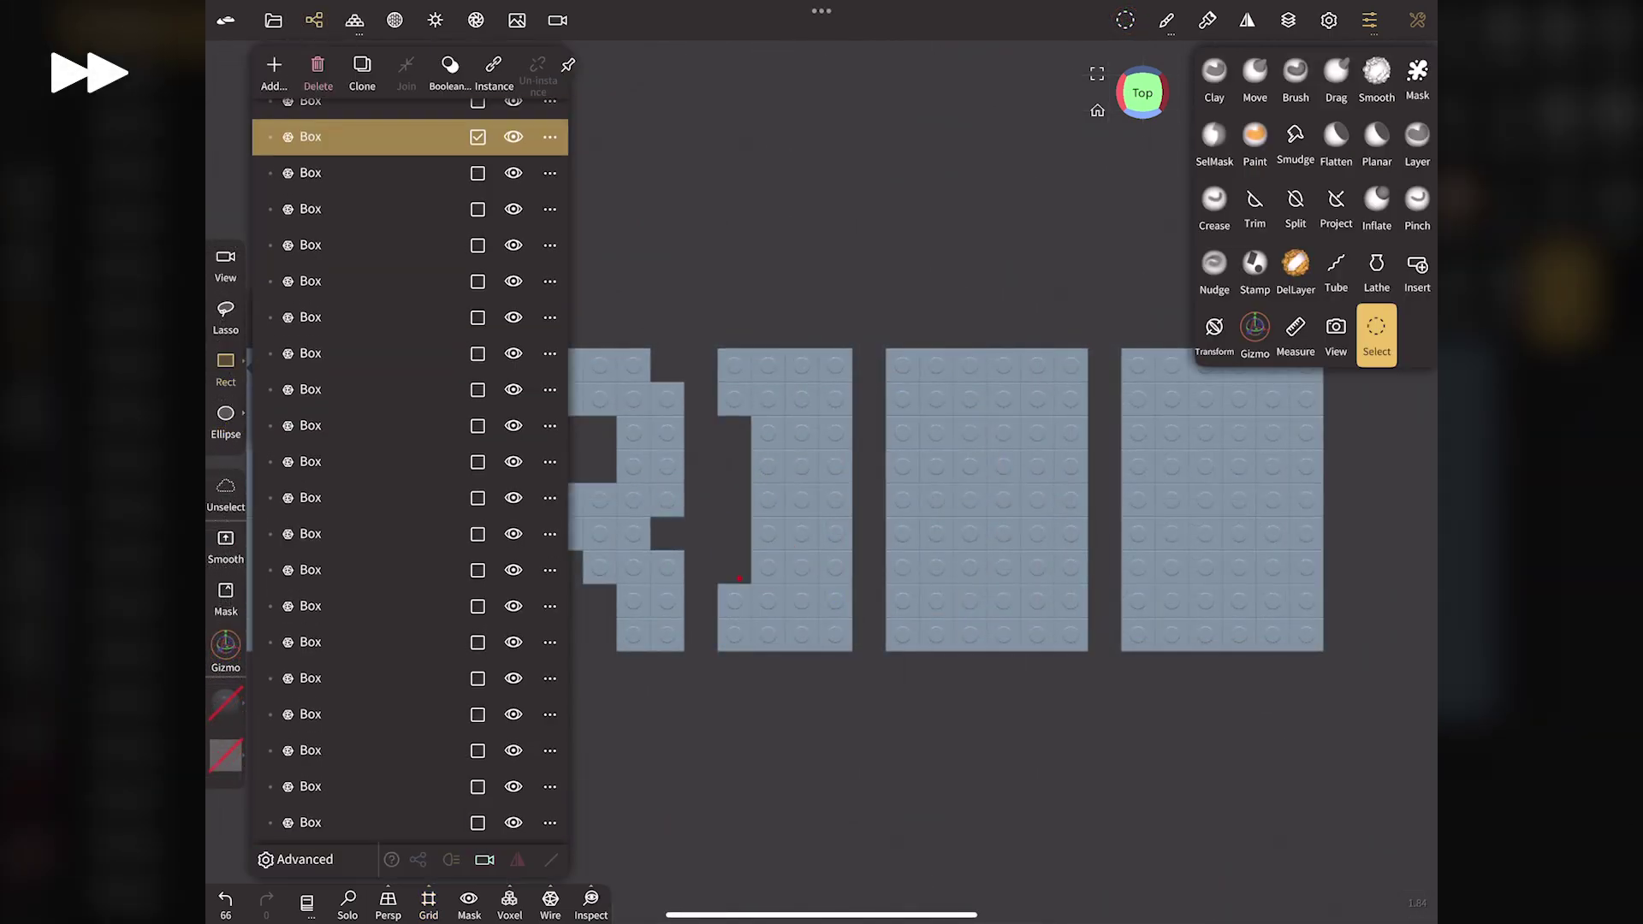
left_click(318, 64)
left_click(314, 20)
Step: Remove all four corner studs of the fourth block
left_click(902, 365)
left_click(314, 19)
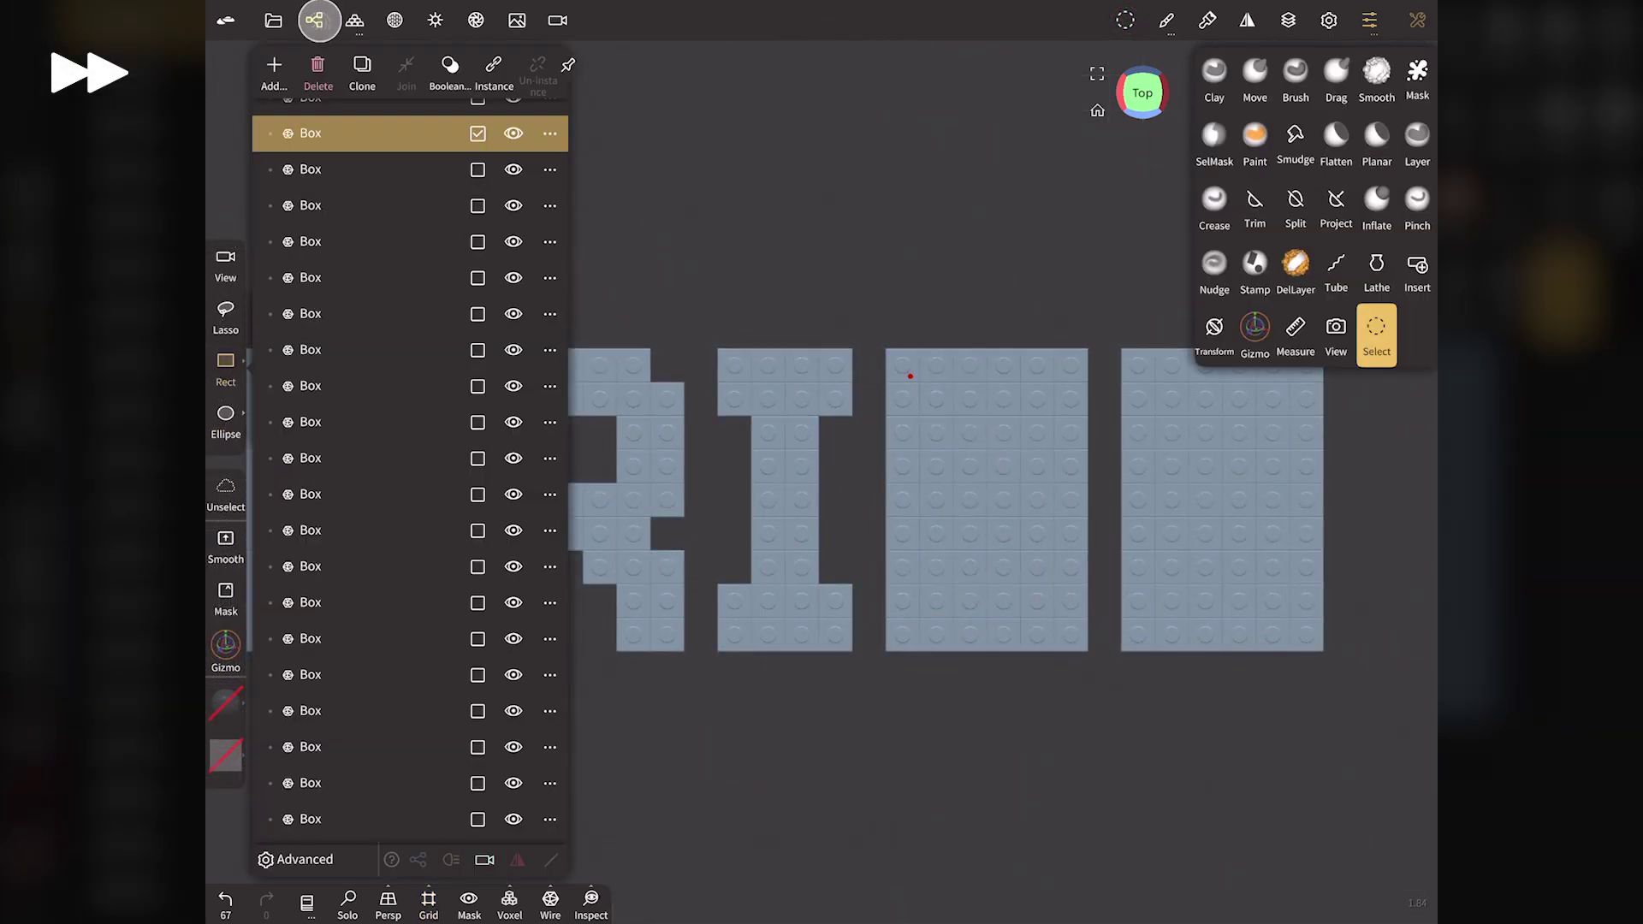
left_click(317, 64)
left_click(903, 634)
left_click(315, 20)
left_click(317, 64)
left_click(1070, 366)
left_click(314, 20)
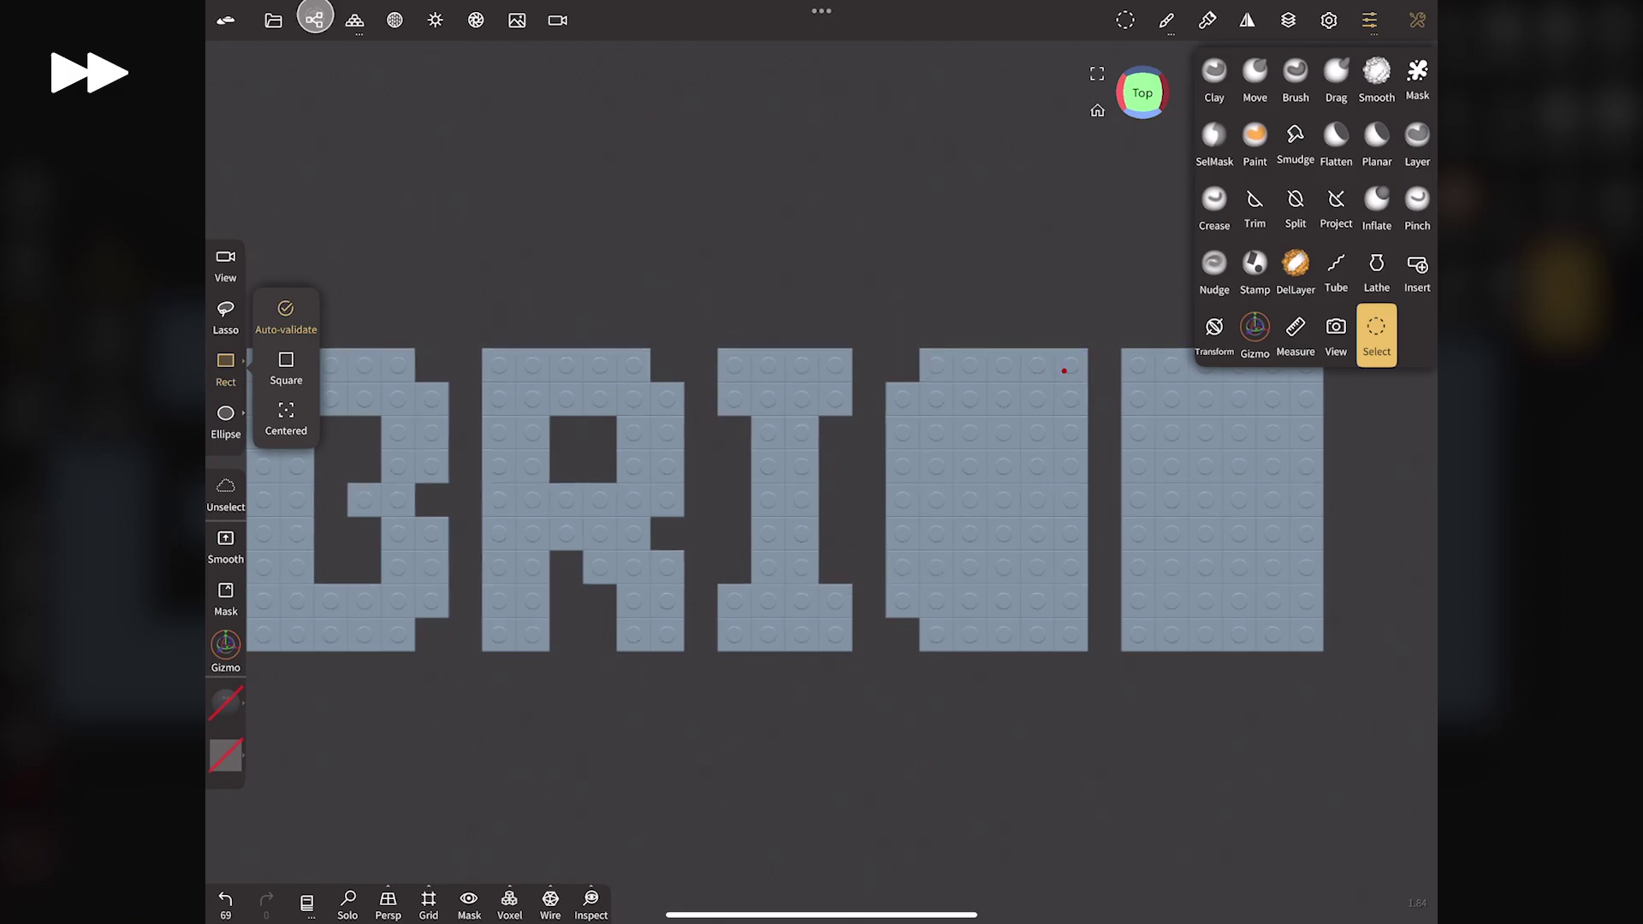
left_click(317, 64)
left_click(1070, 634)
left_click(314, 20)
left_click(318, 64)
Step: Delete a stud row and the inner column of the fourth block to form the C
left_click_drag(1096, 479, 964, 509)
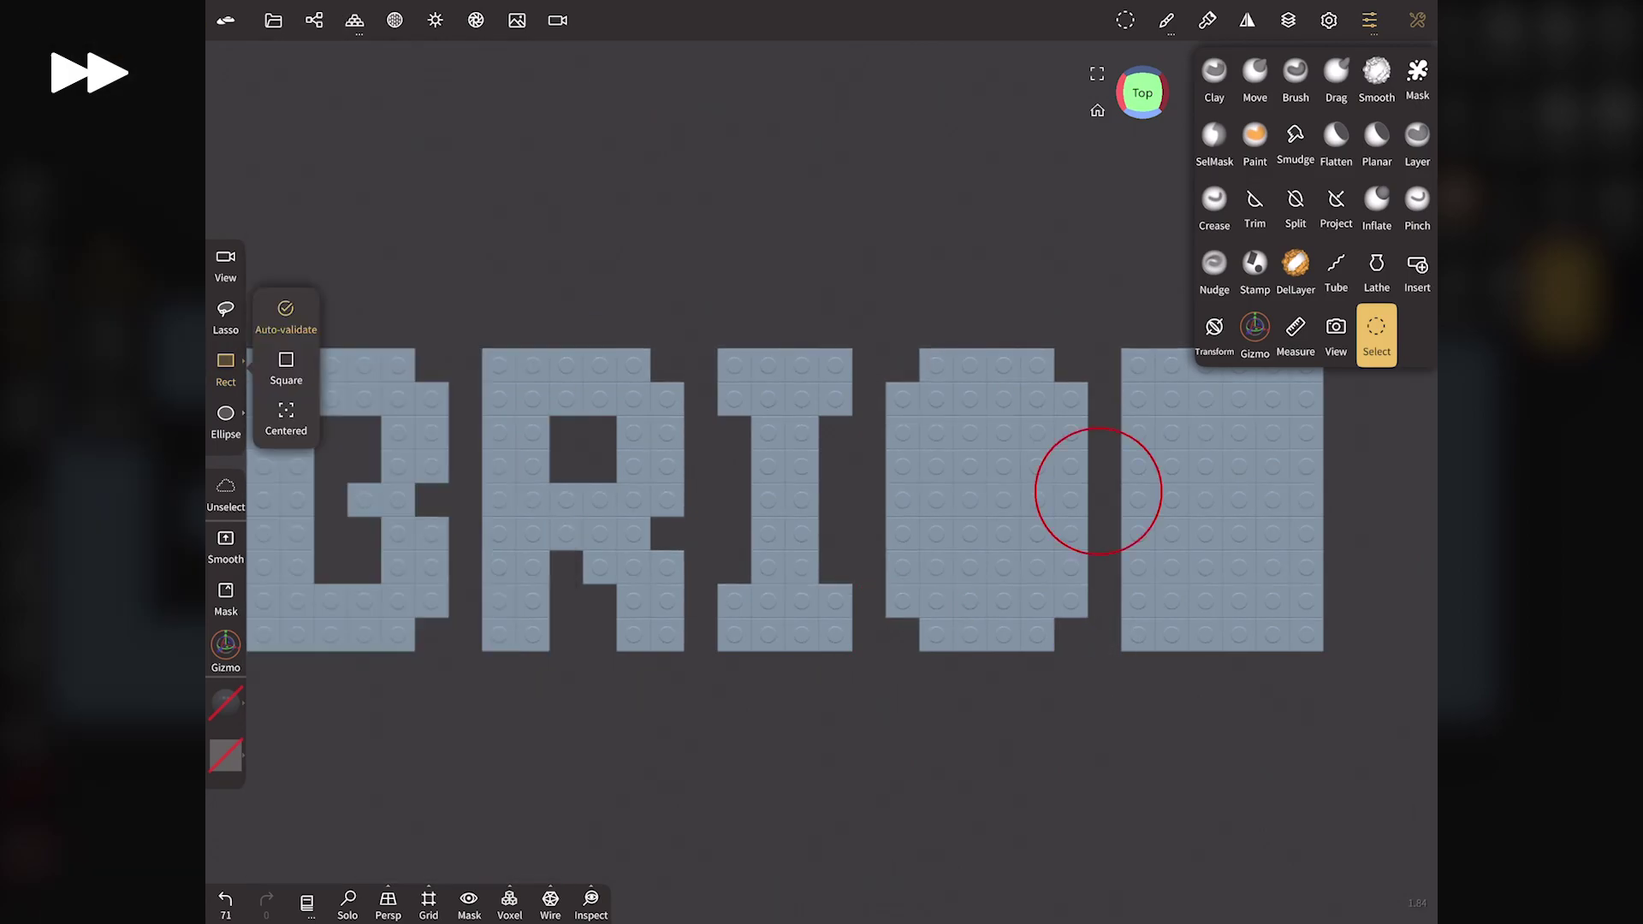
left_click(314, 20)
left_click(318, 64)
left_click_drag(1014, 428, 960, 580)
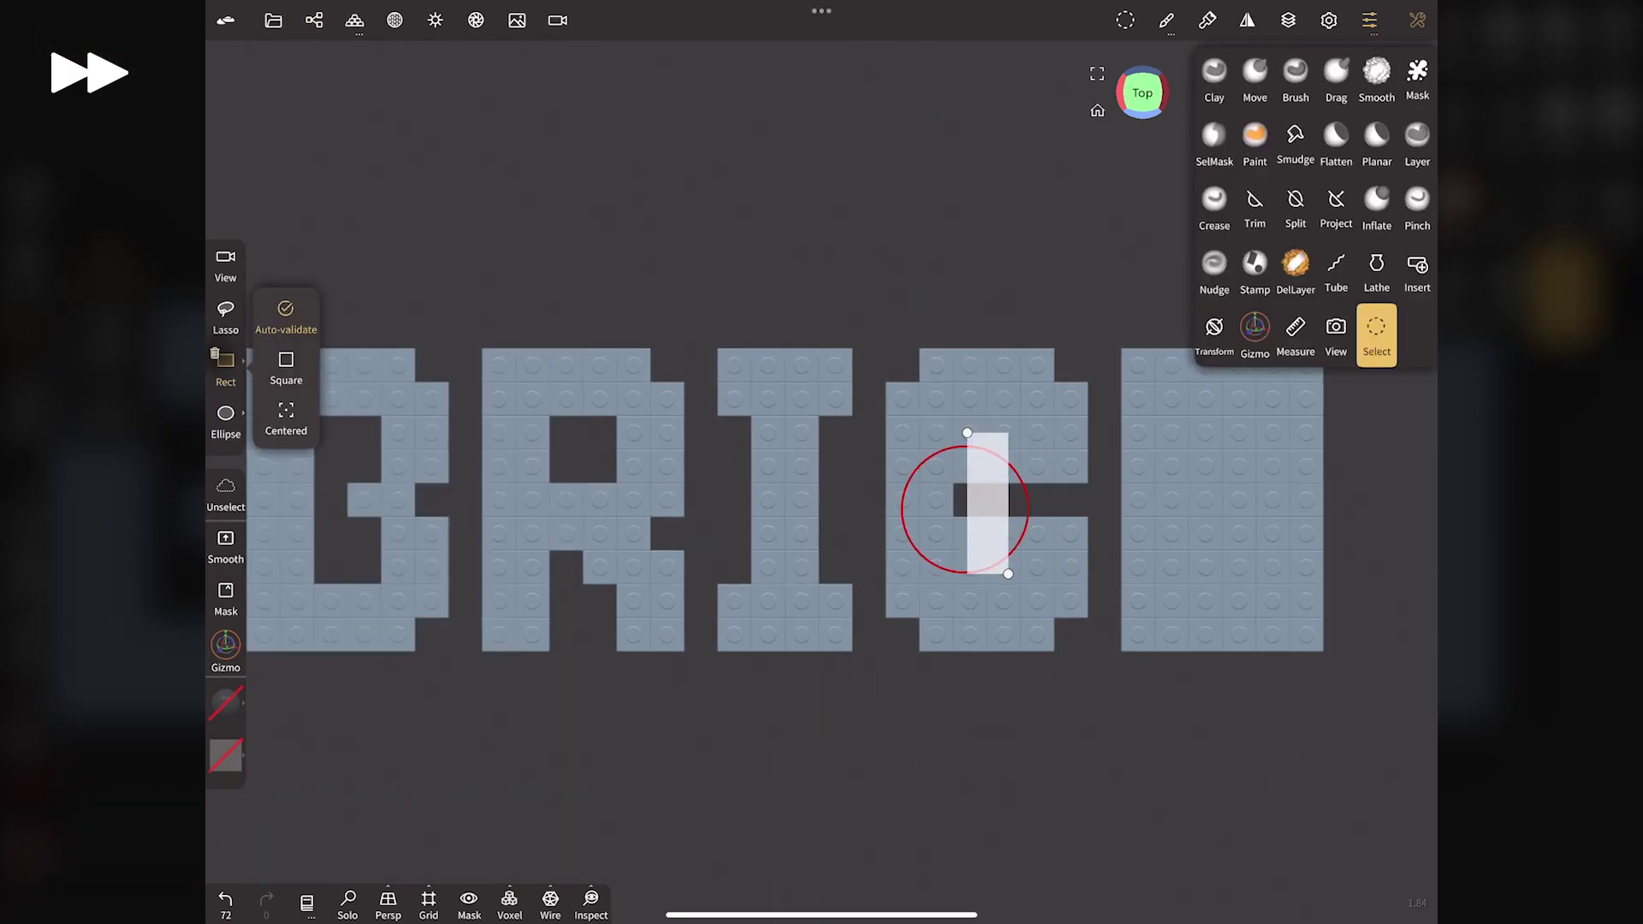
left_click(314, 19)
left_click(317, 64)
Step: Delete the last block's top-middle studs and its right column to start the K
middle_click_drag(729, 720, 515, 720)
left_click_drag(976, 355, 929, 449)
left_click(314, 20)
left_click(317, 64)
left_click(314, 20)
left_click(318, 64)
left_click(314, 19)
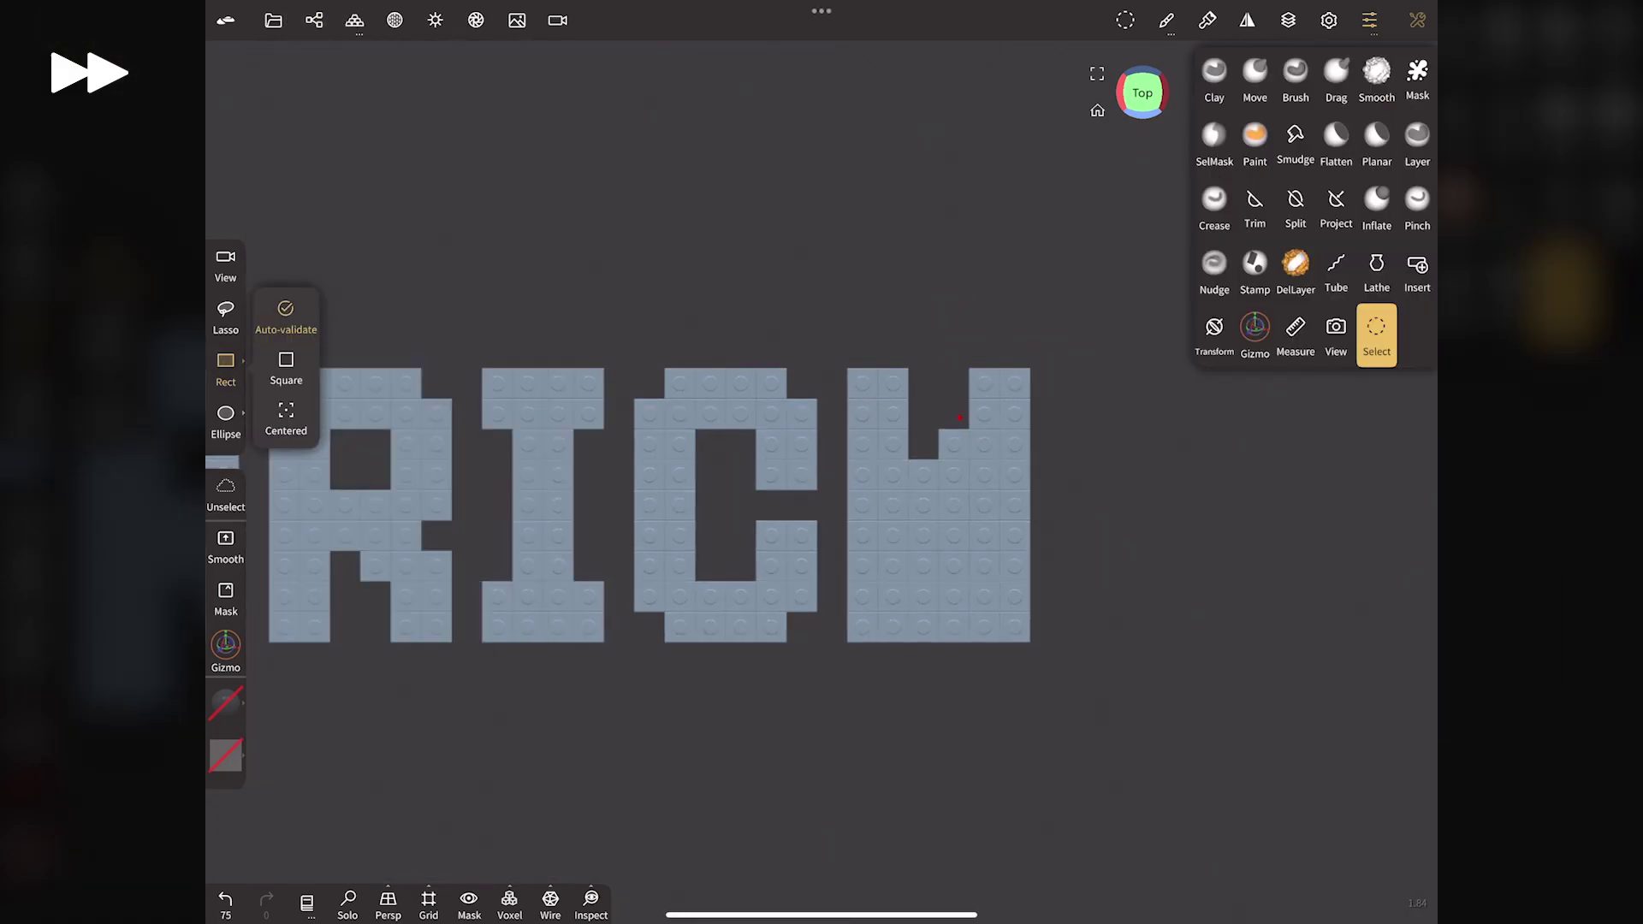
left_click_drag(1038, 426, 1010, 572)
left_click(314, 20)
left_click(225, 368)
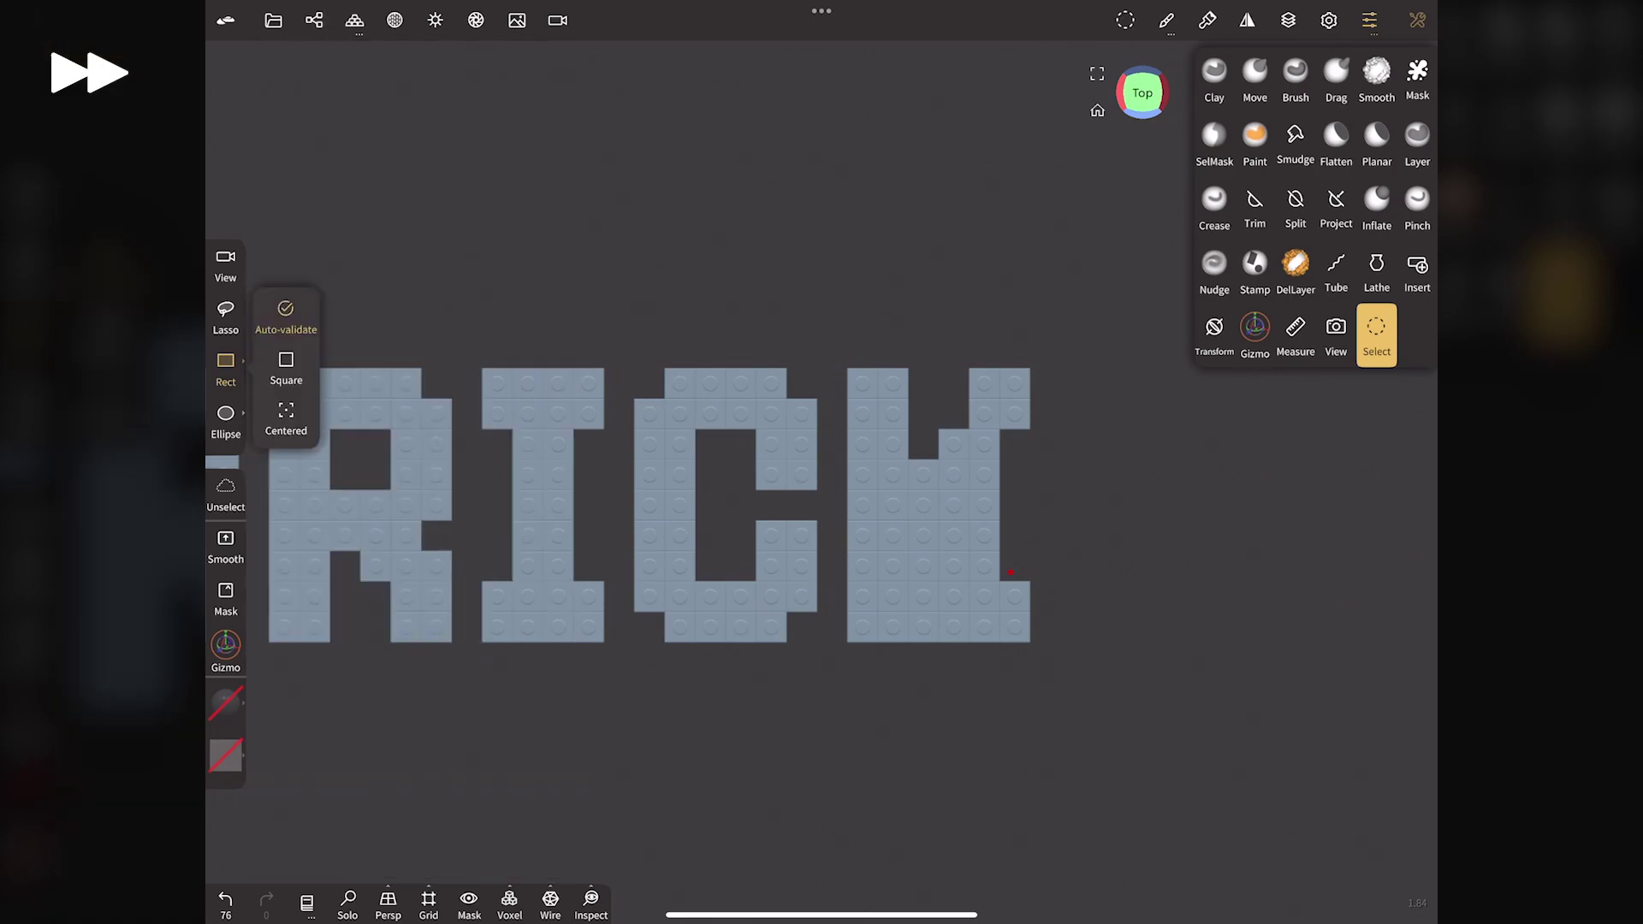
Step: Remove the K's middle-right and lower-middle studs to complete the letter
left_click(314, 20)
left_click(318, 64)
left_click(315, 20)
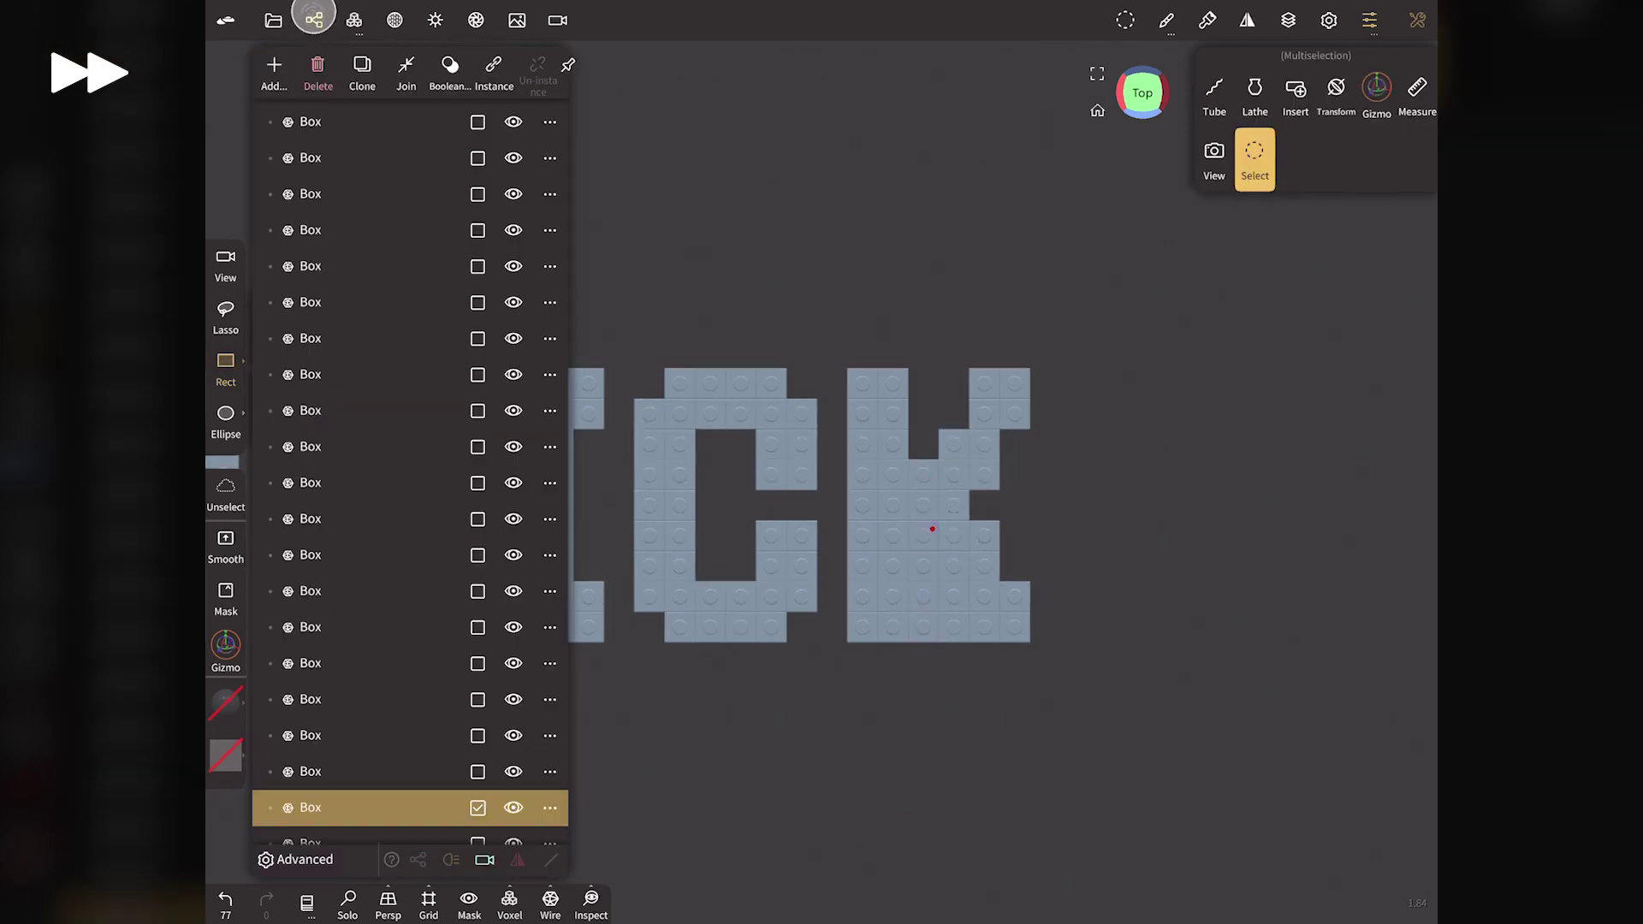
left_click(314, 20)
left_click_drag(937, 578, 967, 642)
left_click(314, 20)
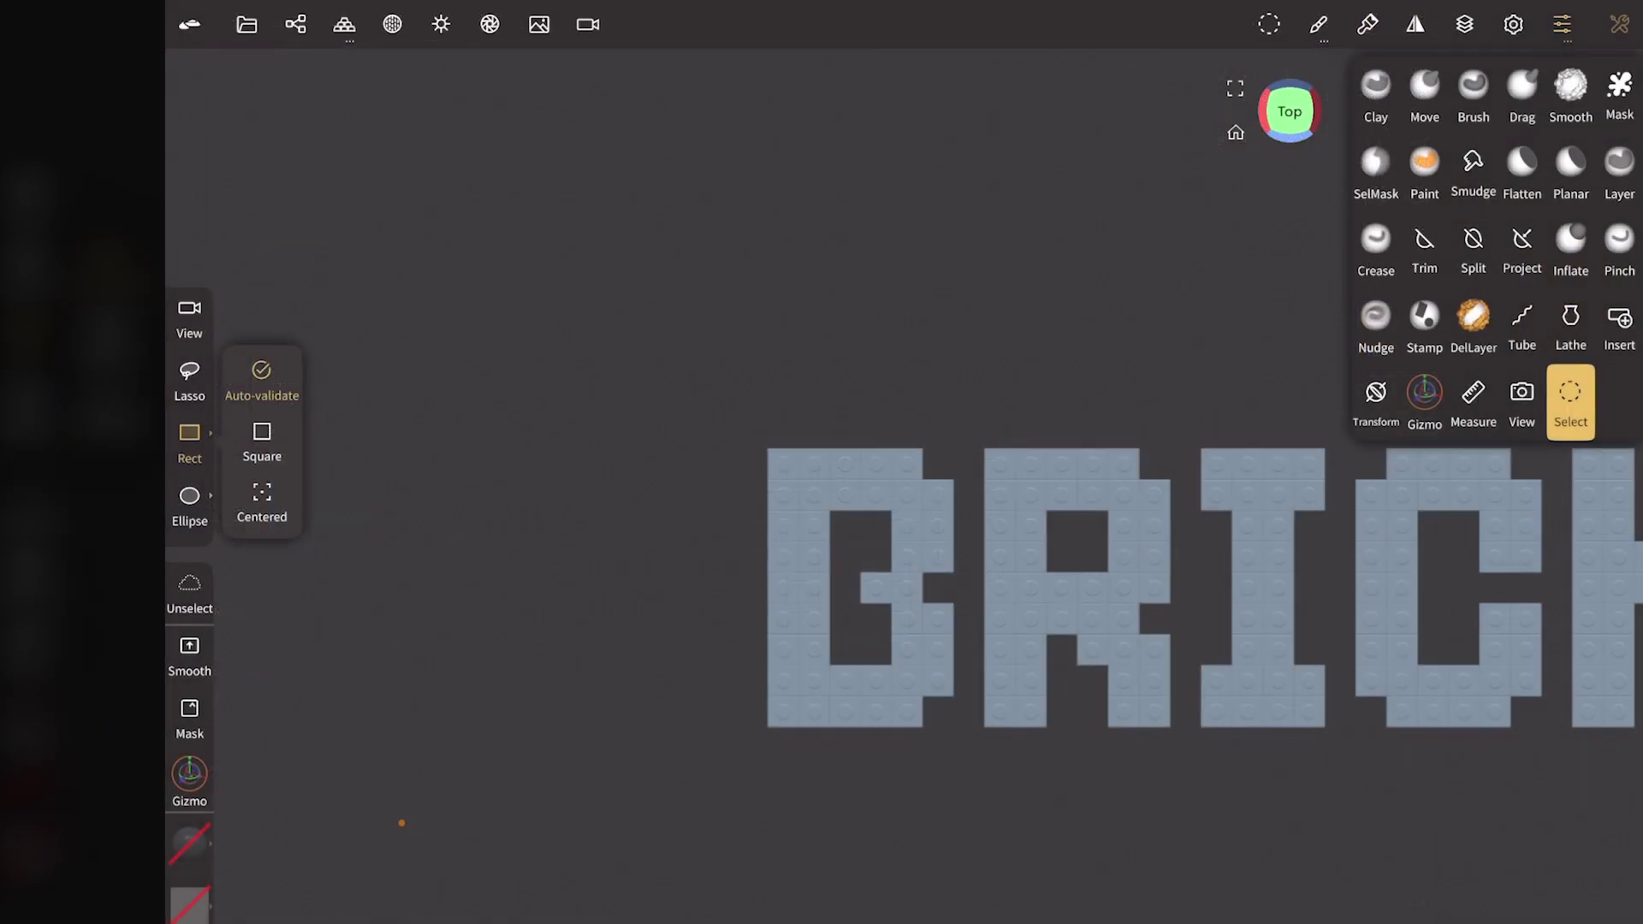
Step: Group the B's bricks into their own group and toggle its visibility to check it
left_click(295, 23)
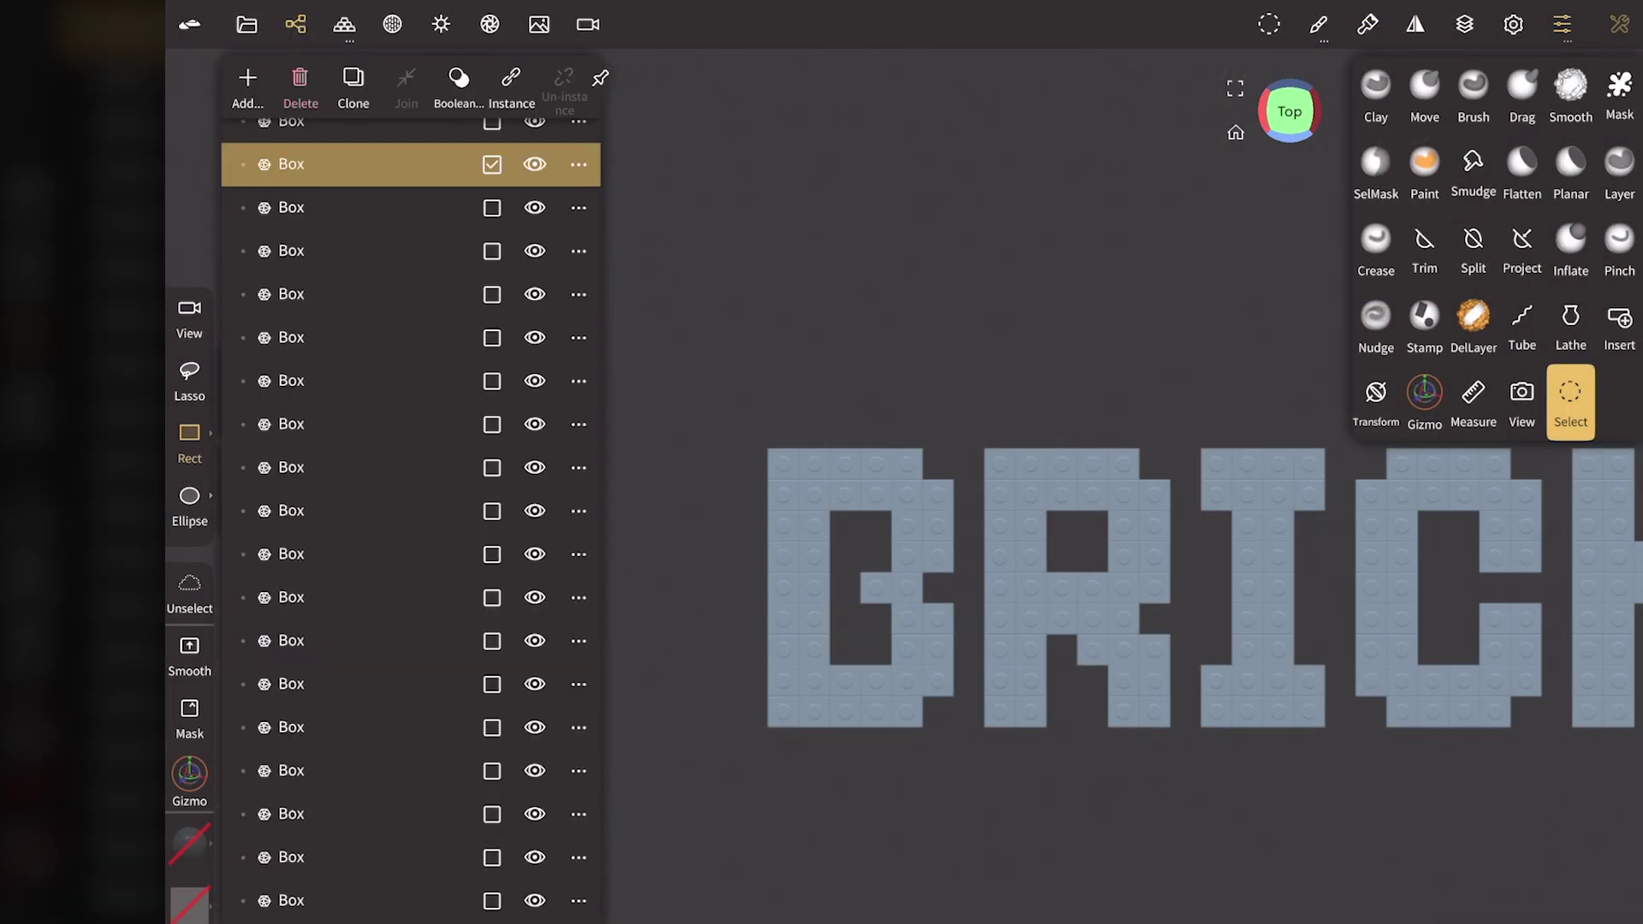
scroll(341, 326, "up", 10)
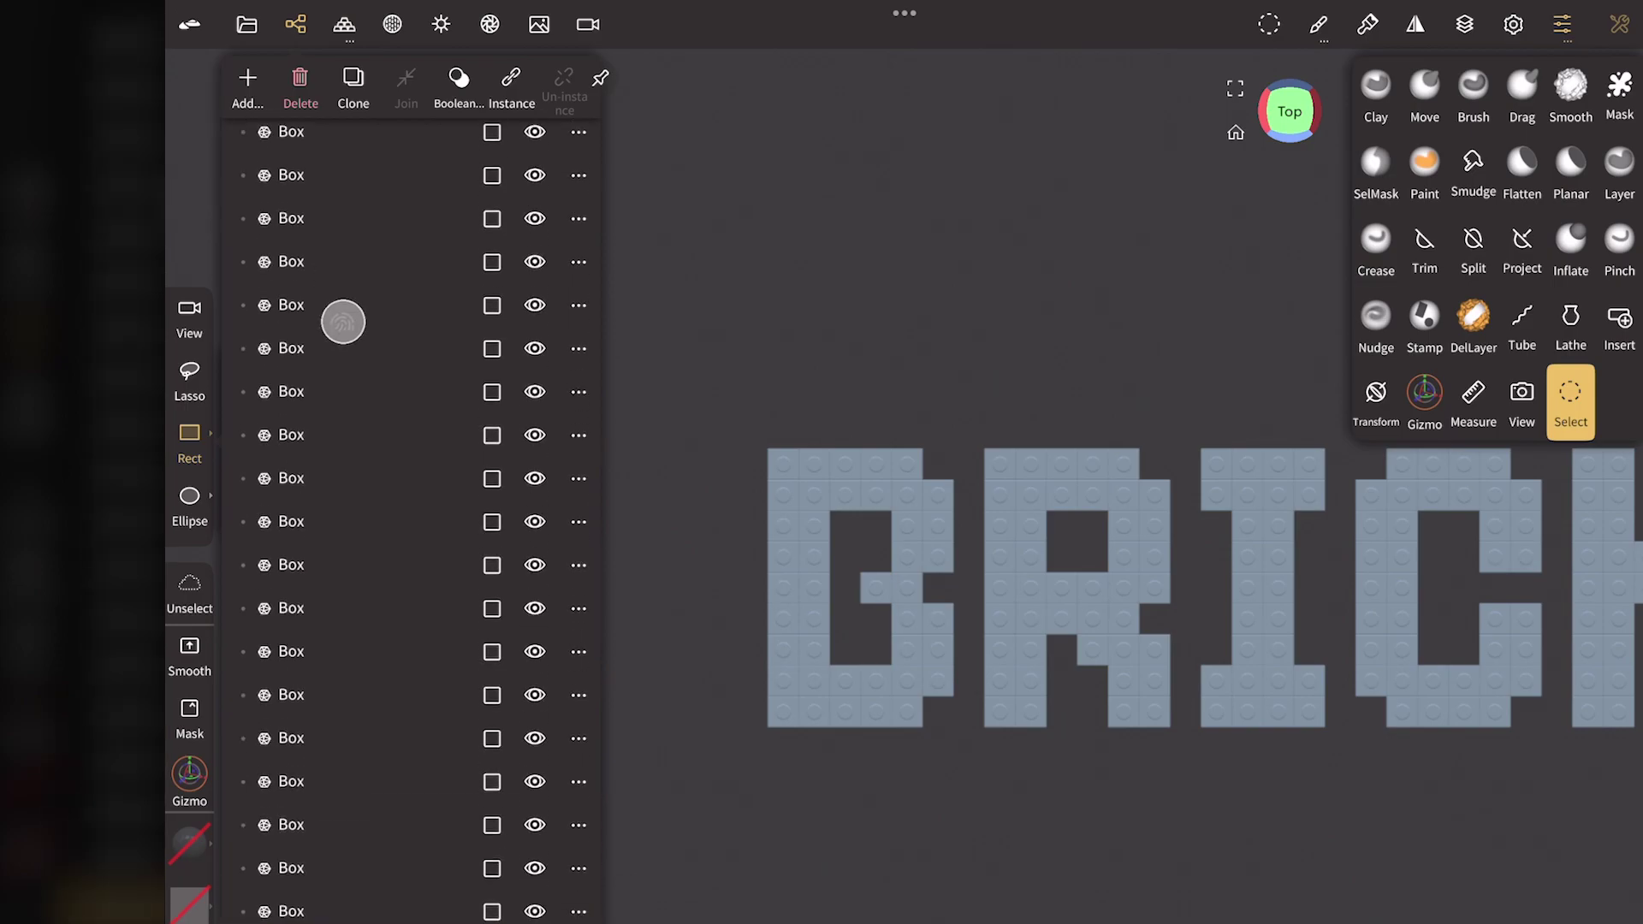
left_click(295, 24)
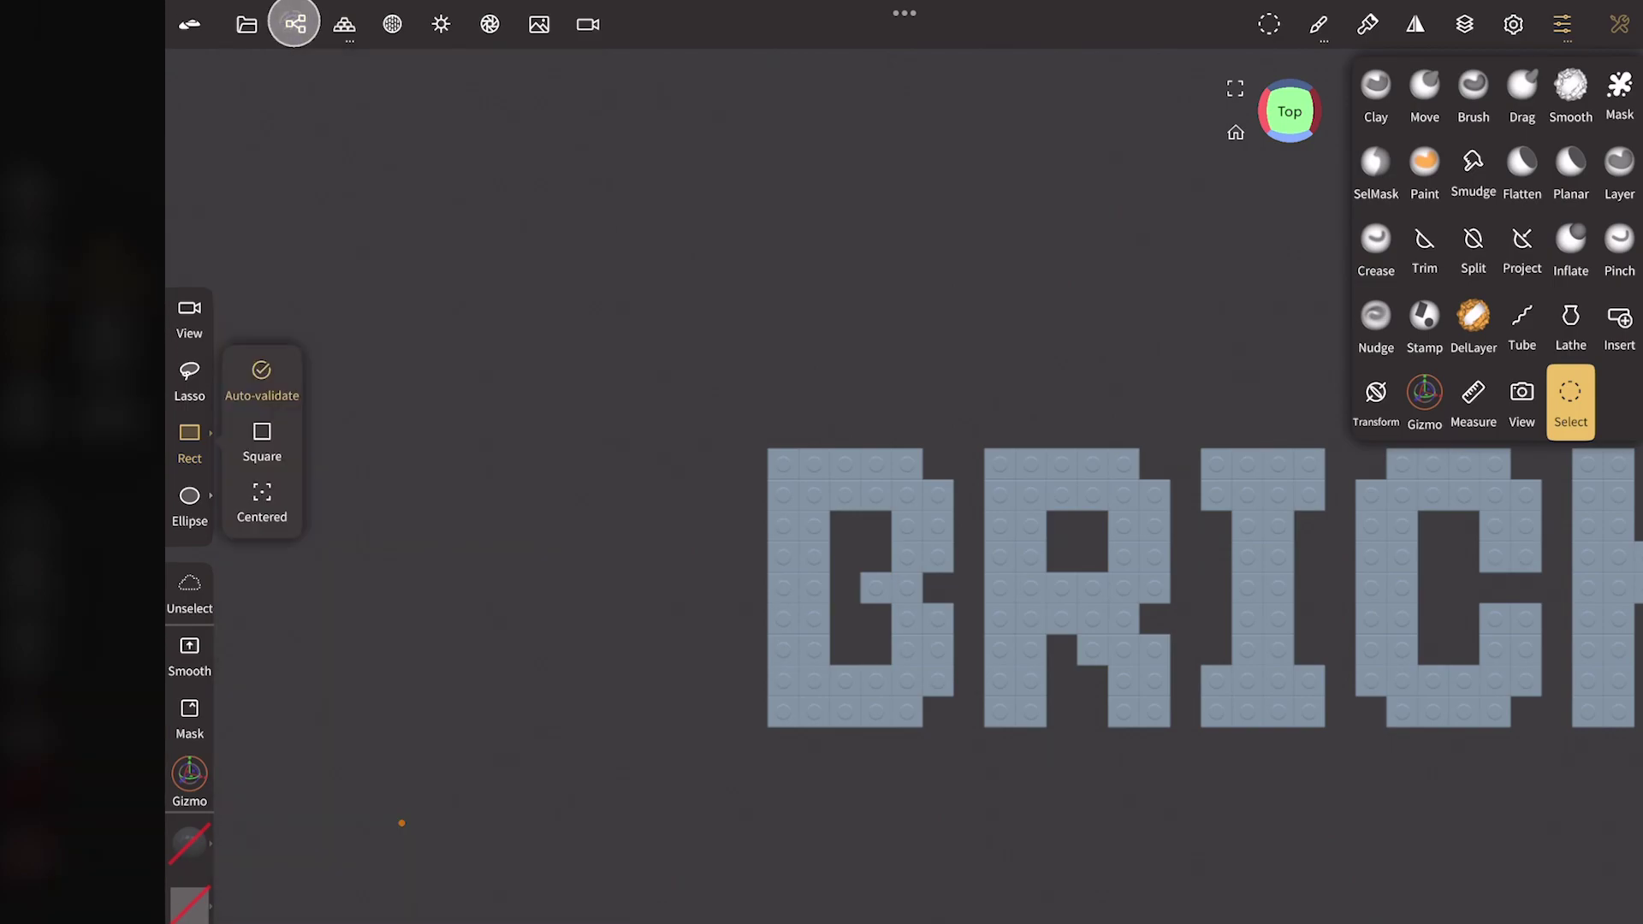
left_click_drag(964, 399, 730, 820)
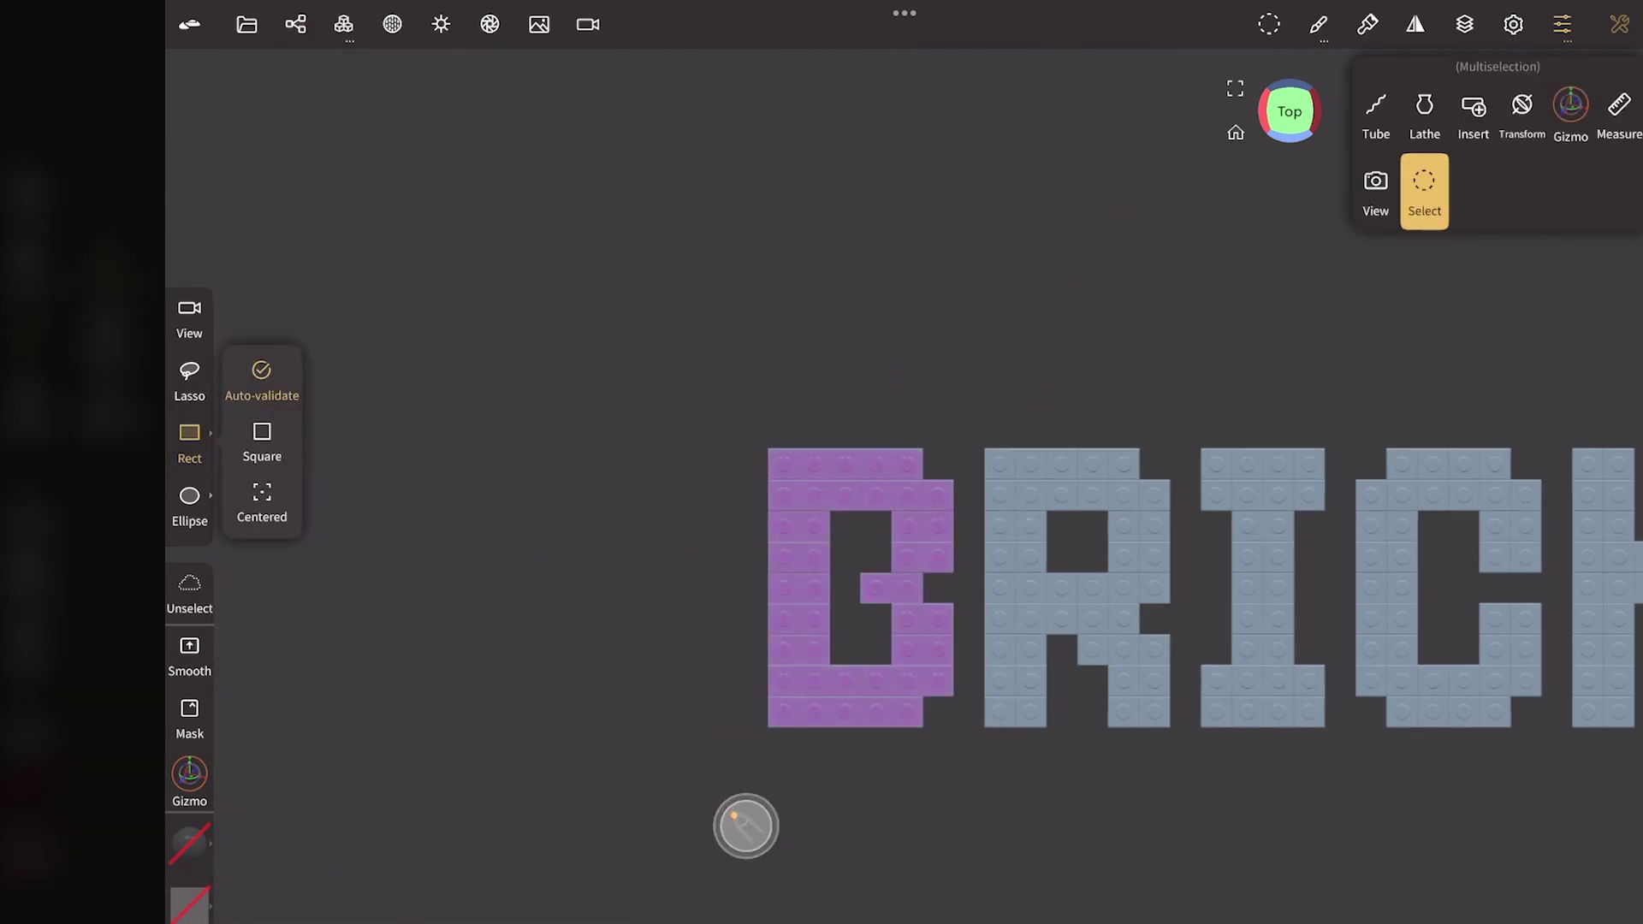
left_click(296, 24)
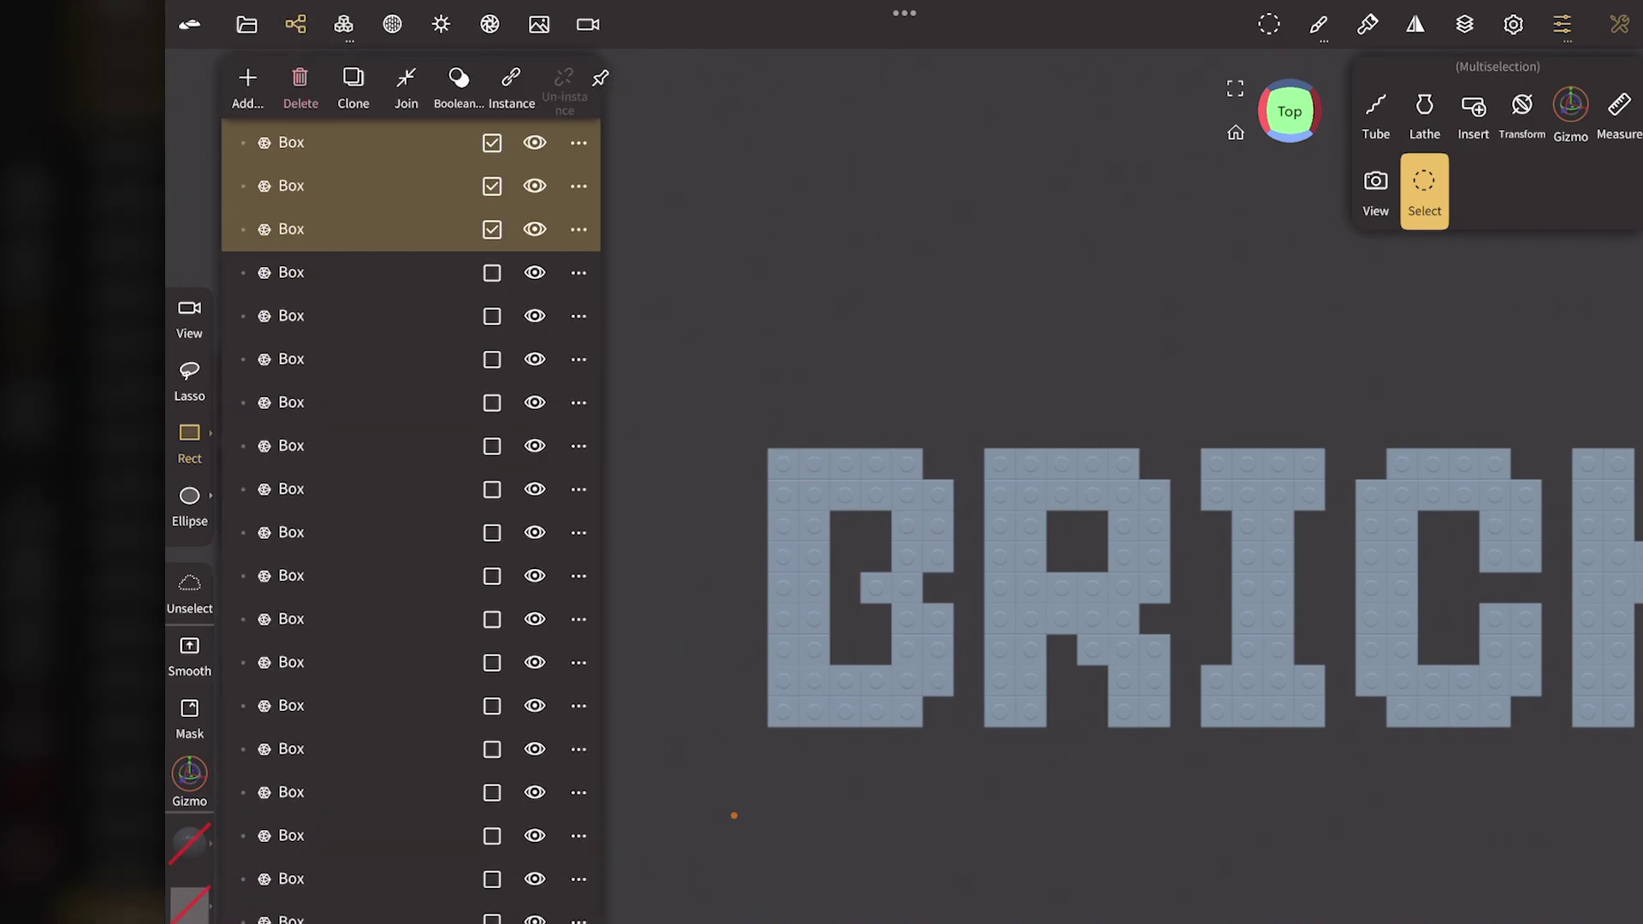
left_click(248, 84)
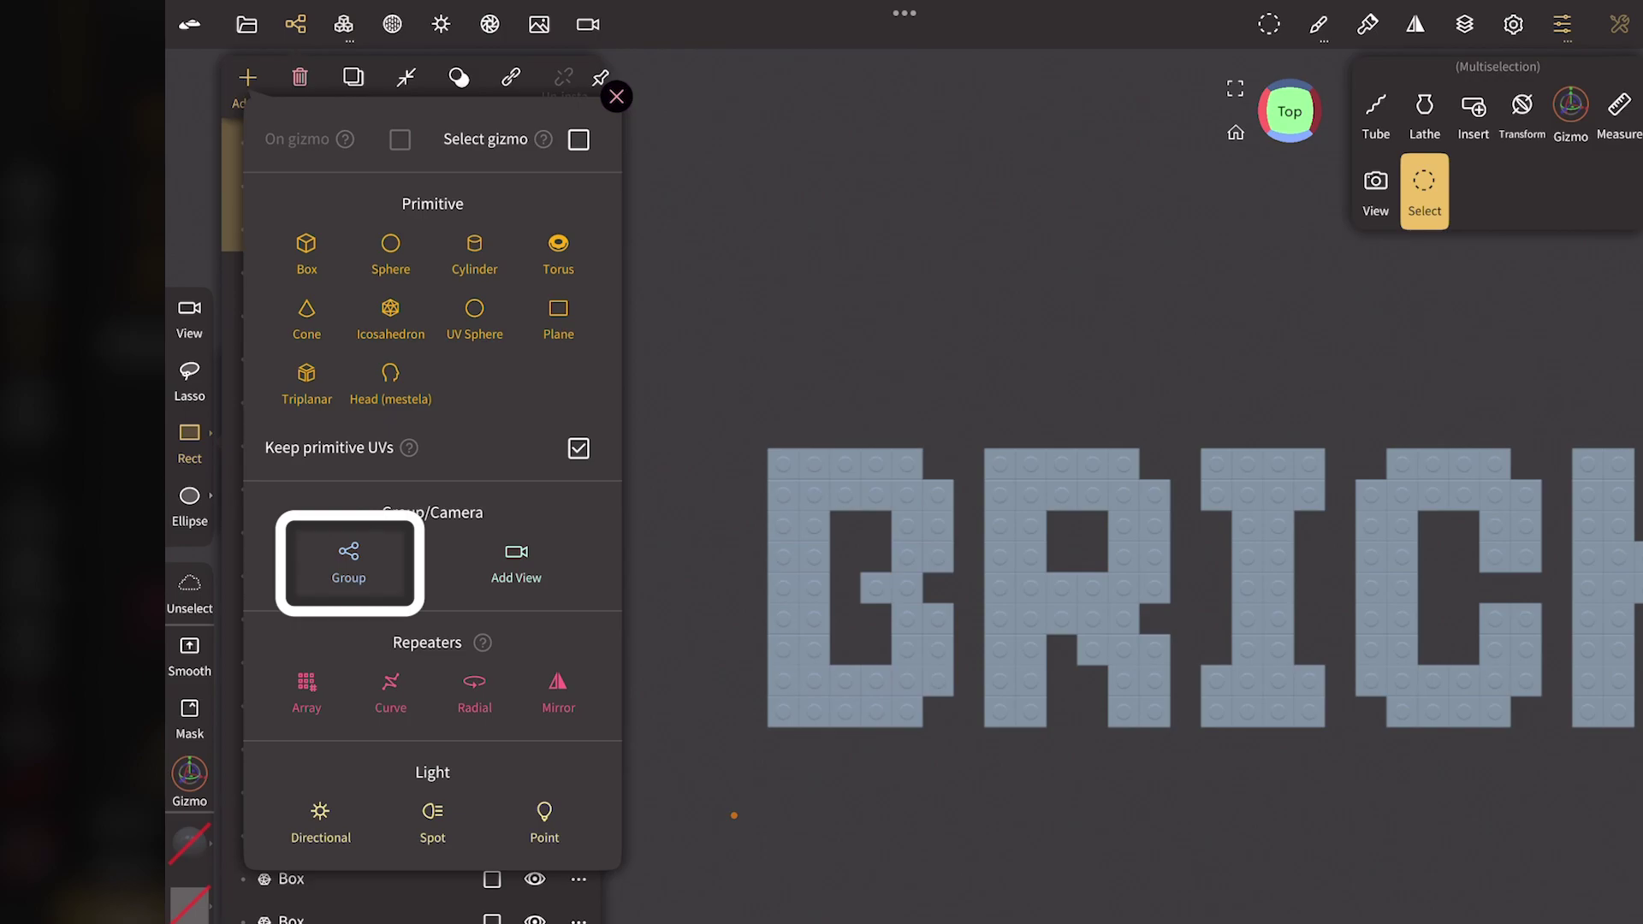
left_click(348, 561)
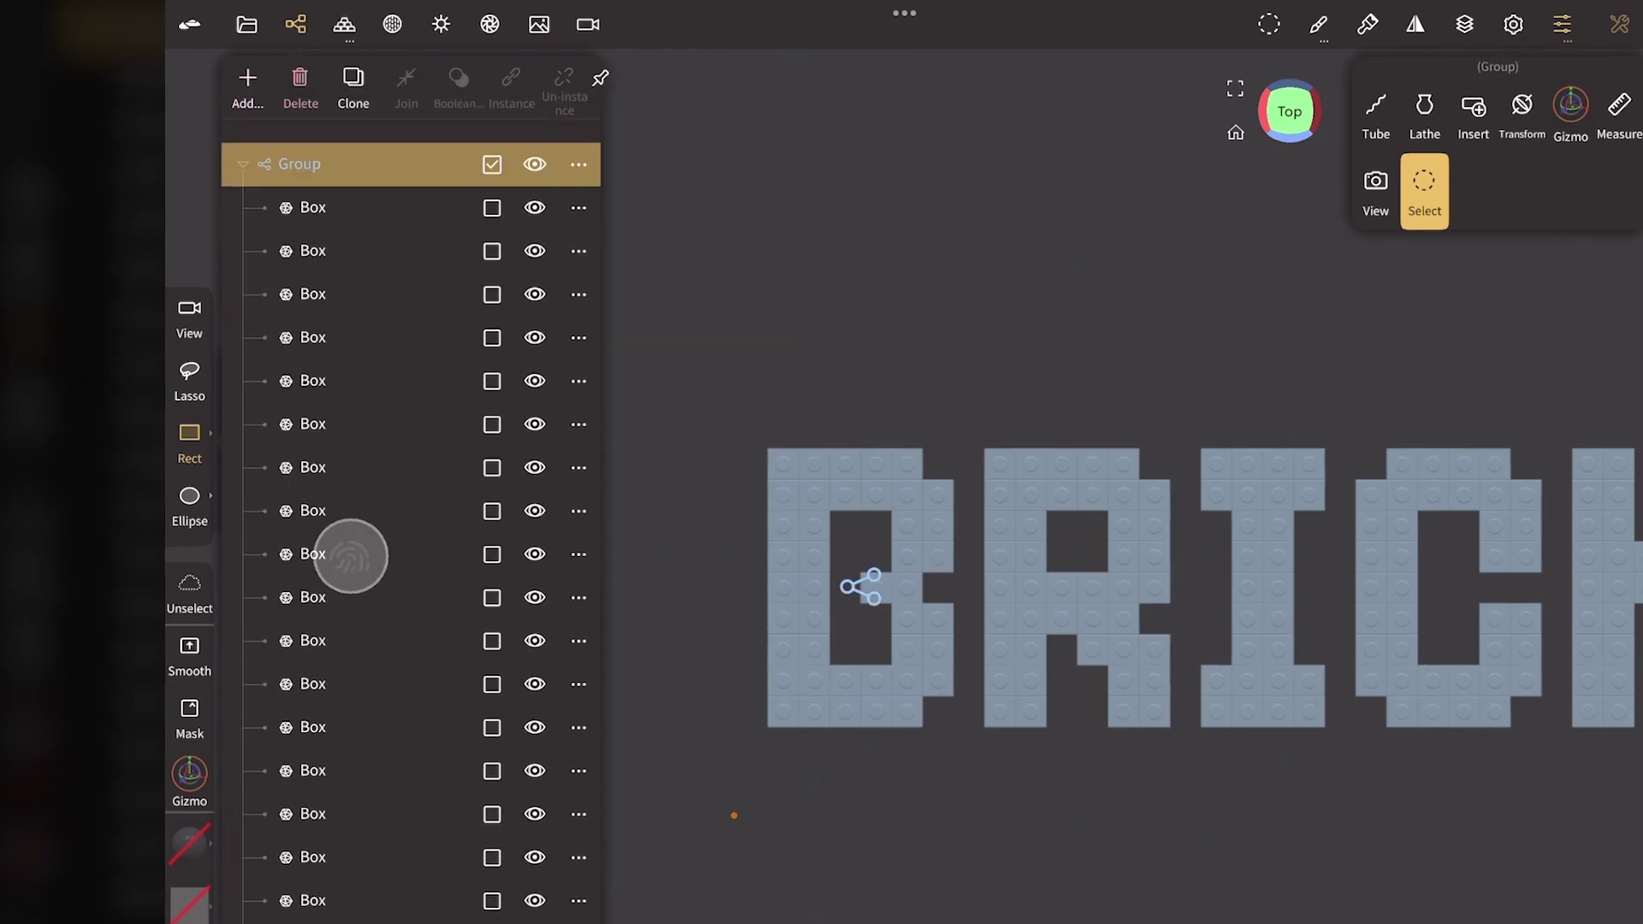
left_click(242, 160)
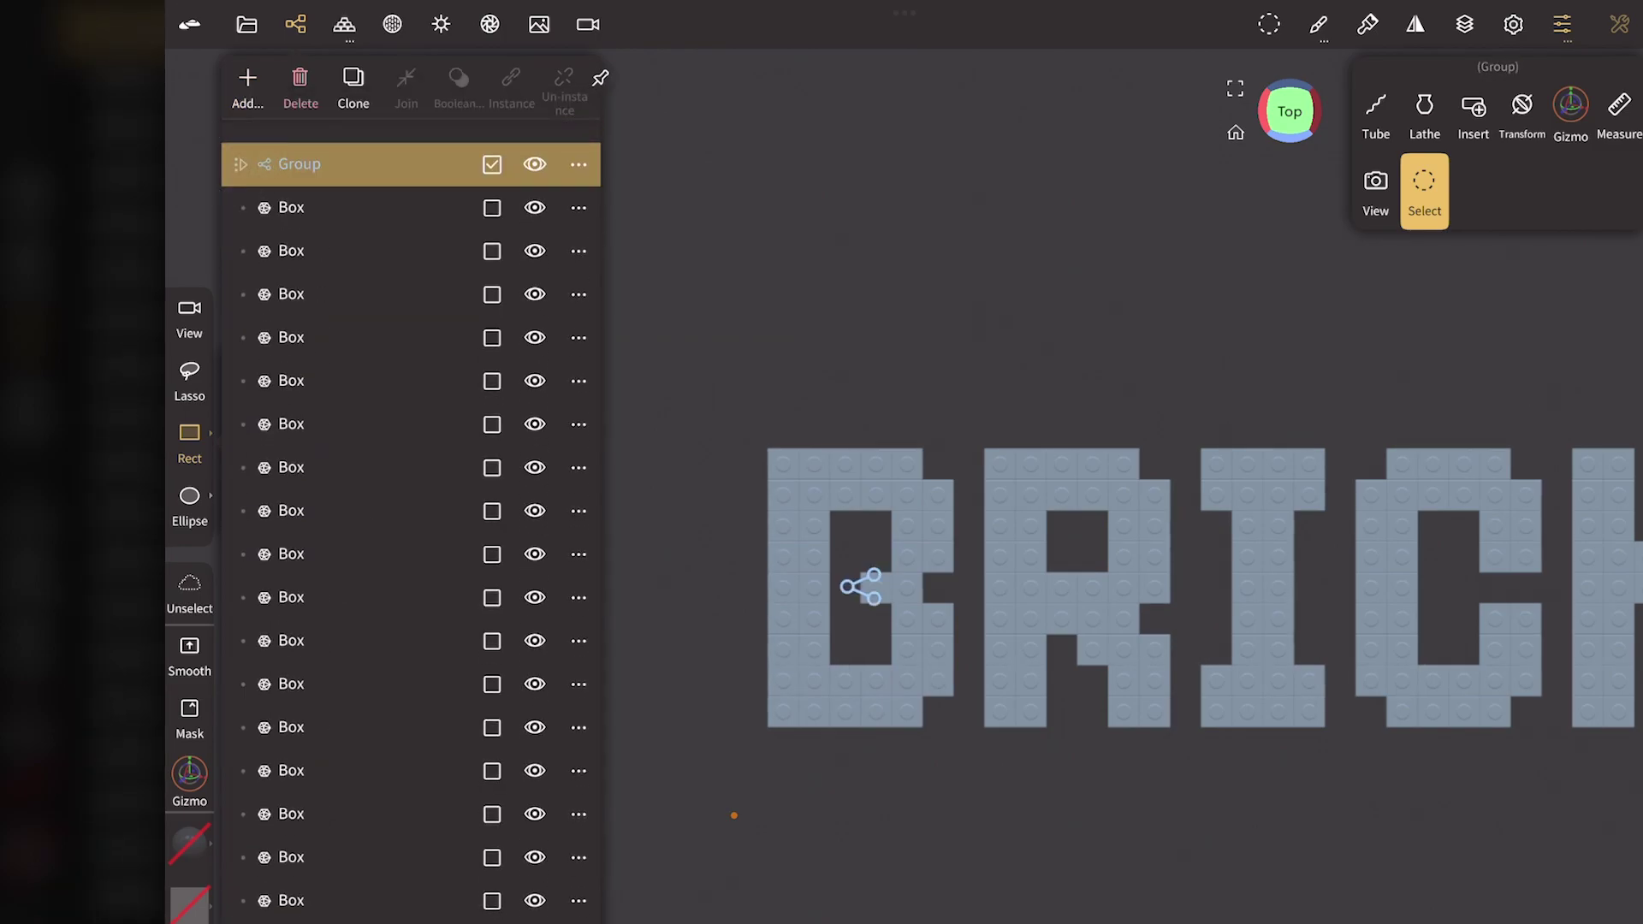
left_click(532, 160)
left_click(533, 161)
left_click(535, 163)
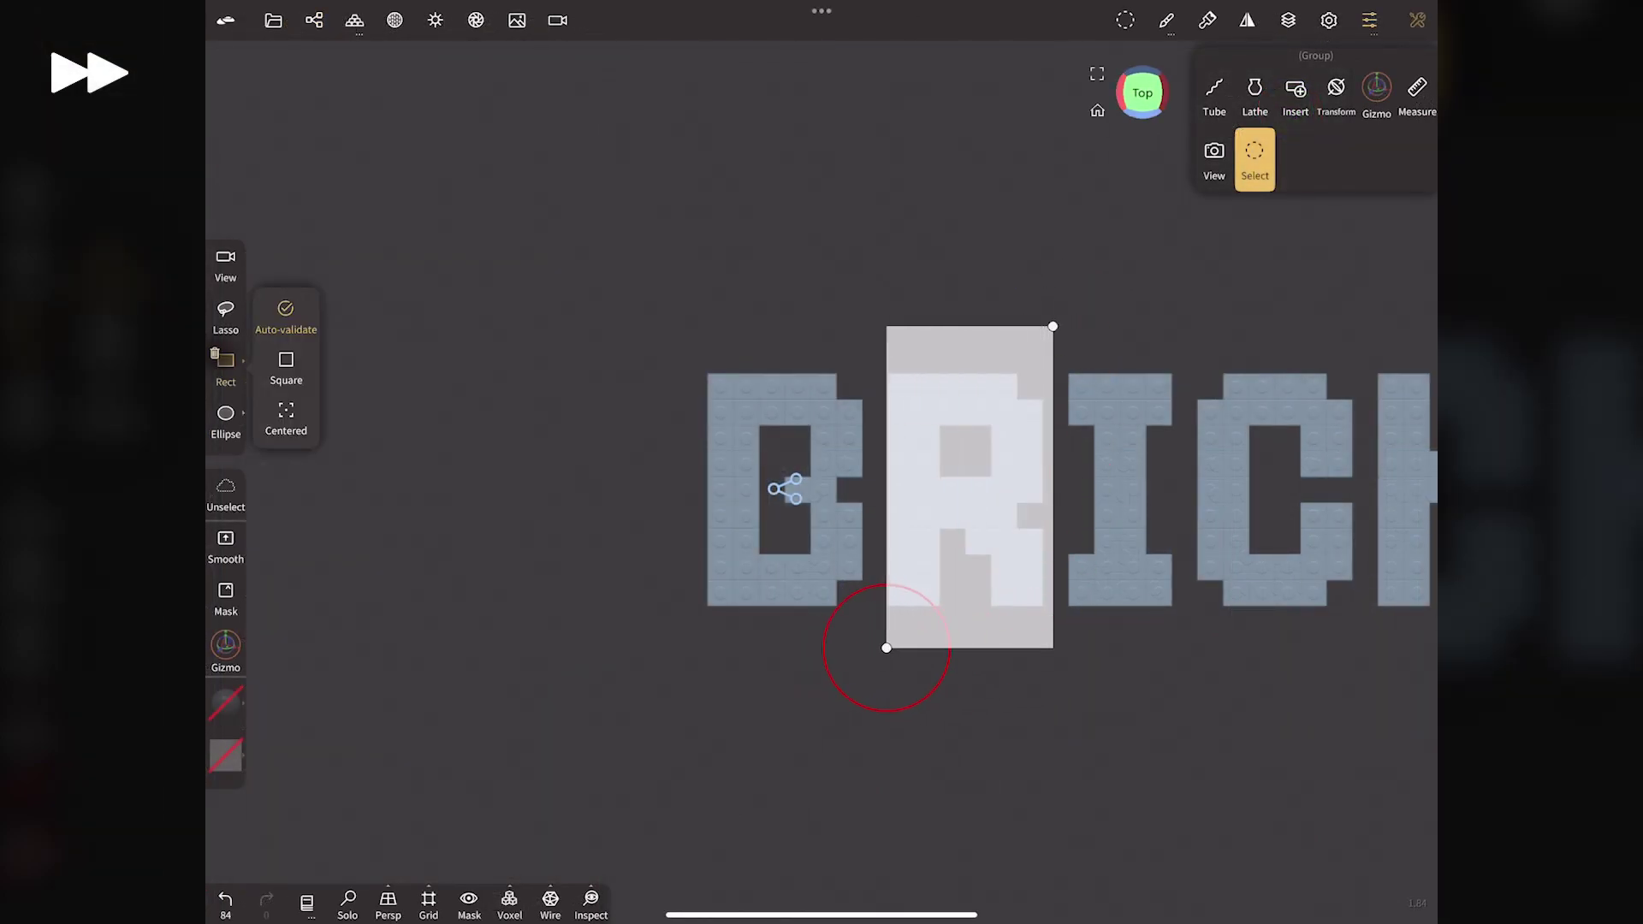
Step: Group the R's bricks, then the I's bricks, each into its own group
left_click_drag(1053, 332, 881, 644)
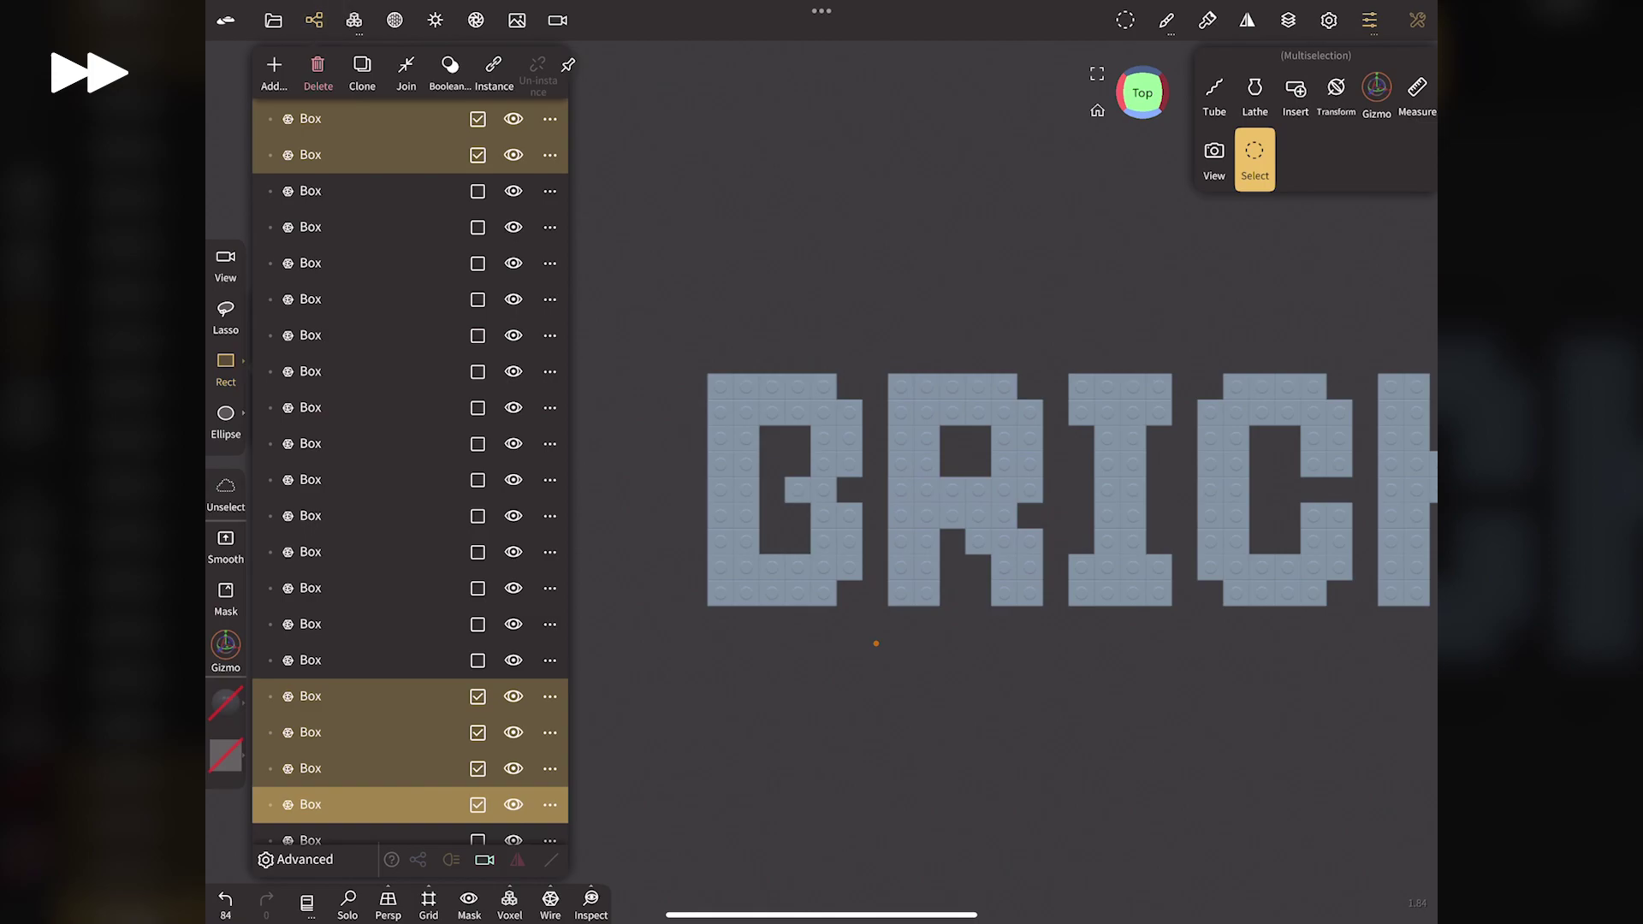
left_click(274, 68)
left_click(356, 458)
left_click(314, 20)
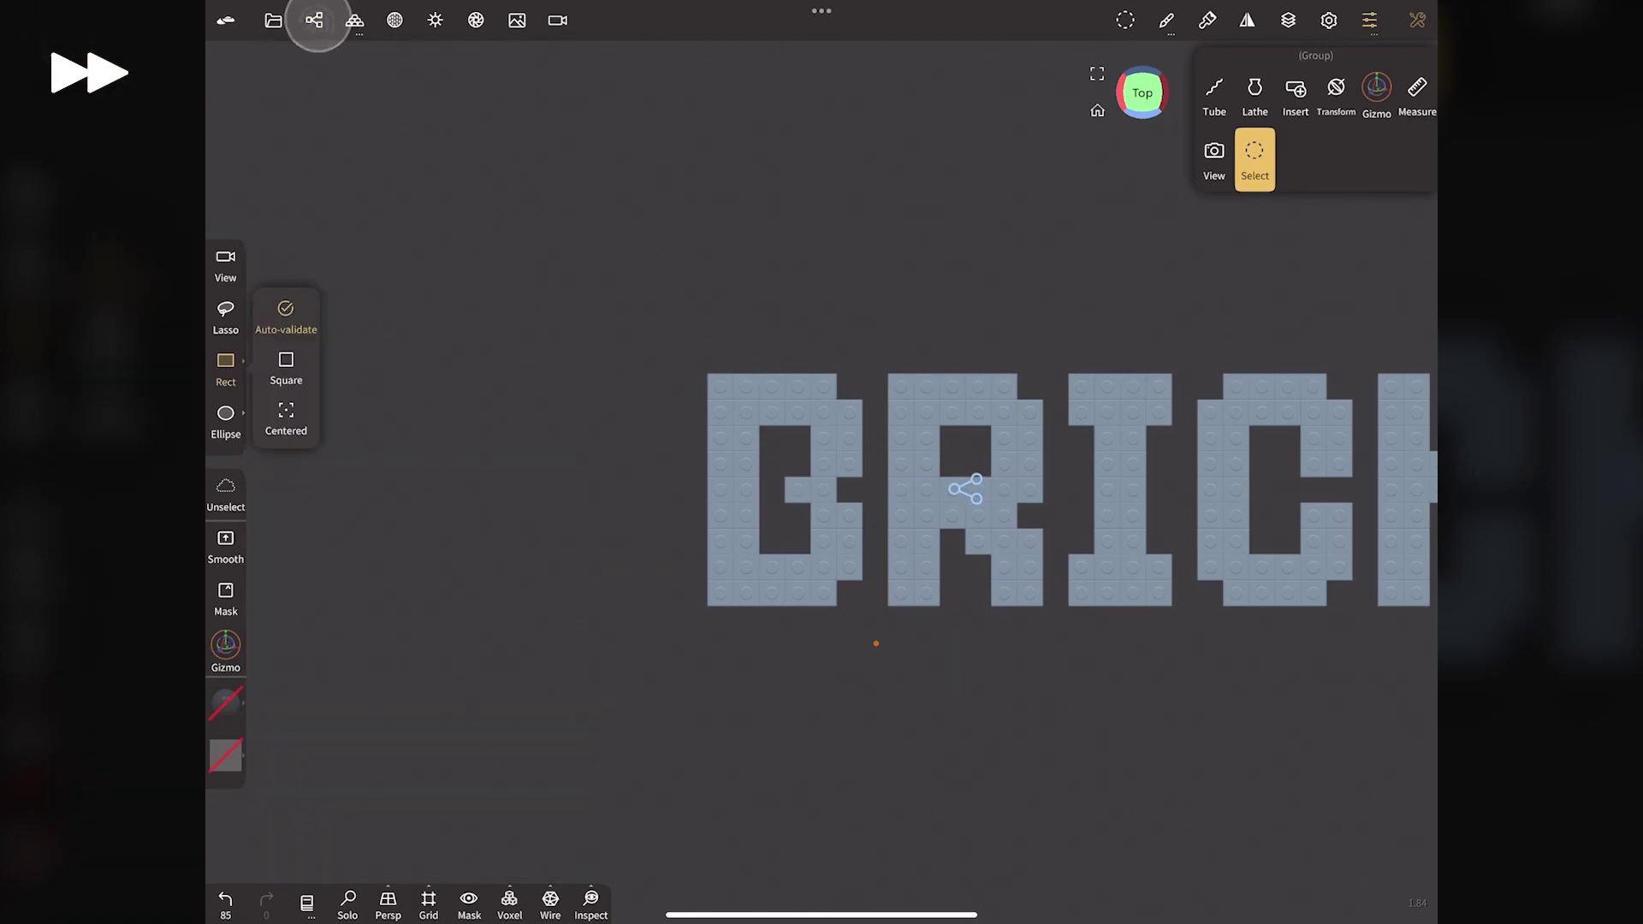
middle_click_drag(631, 341, 394, 406)
left_click_drag(924, 393, 881, 631)
left_click(314, 19)
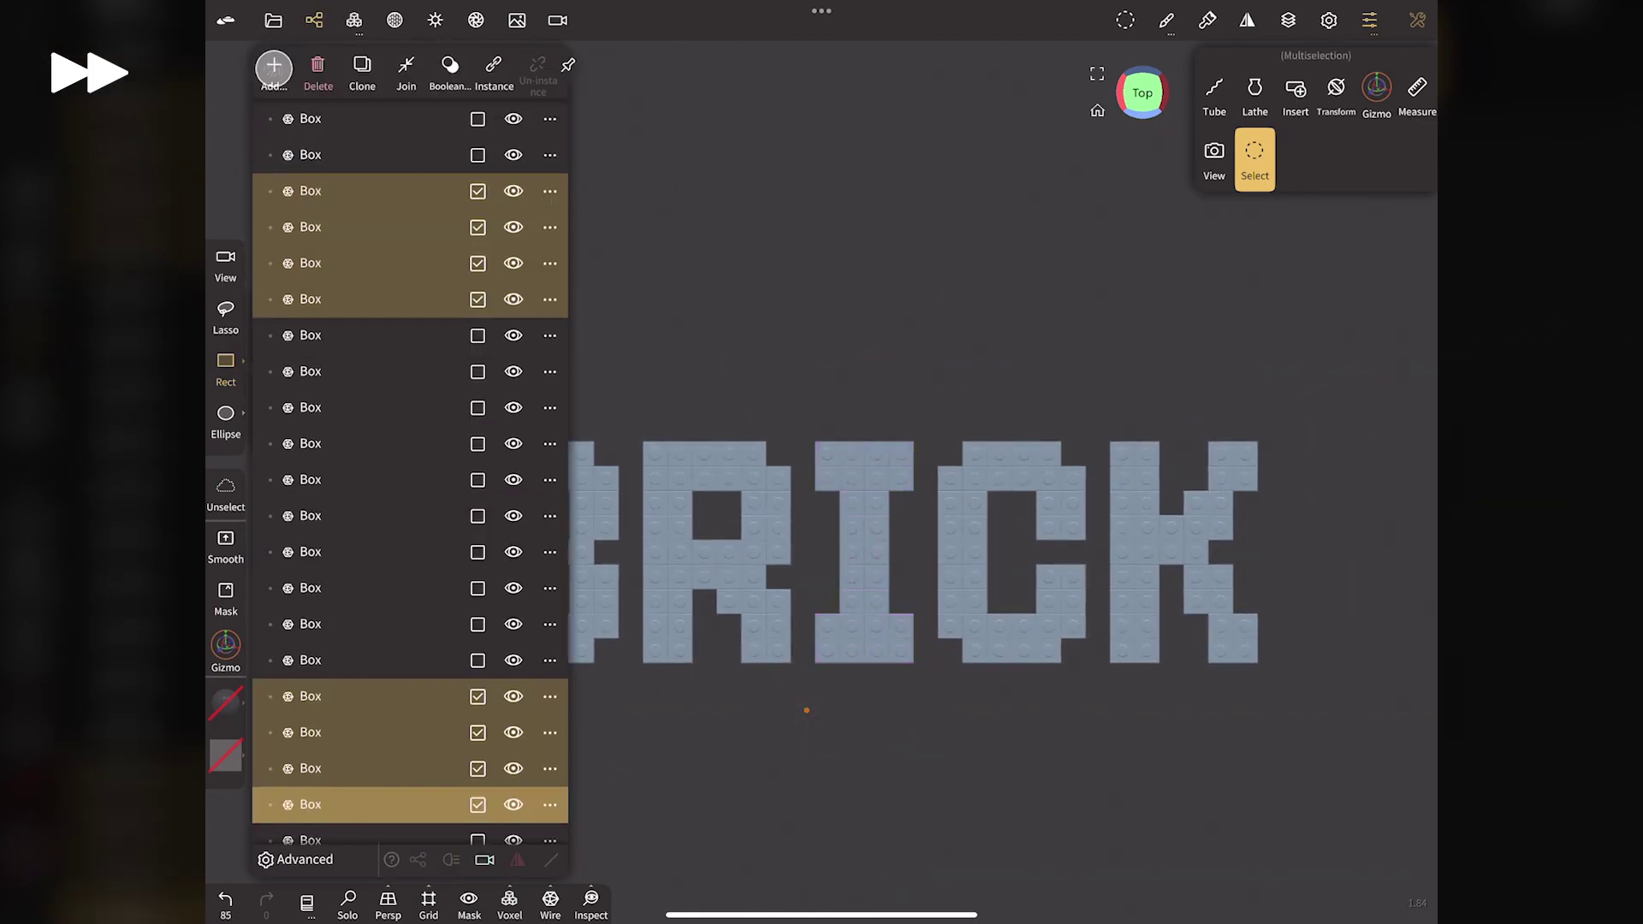
scroll(352, 466, "up", 5)
left_click(314, 19)
Step: Group the C's bricks and then the K's bricks into their own groups
left_click_drag(1093, 404, 914, 729)
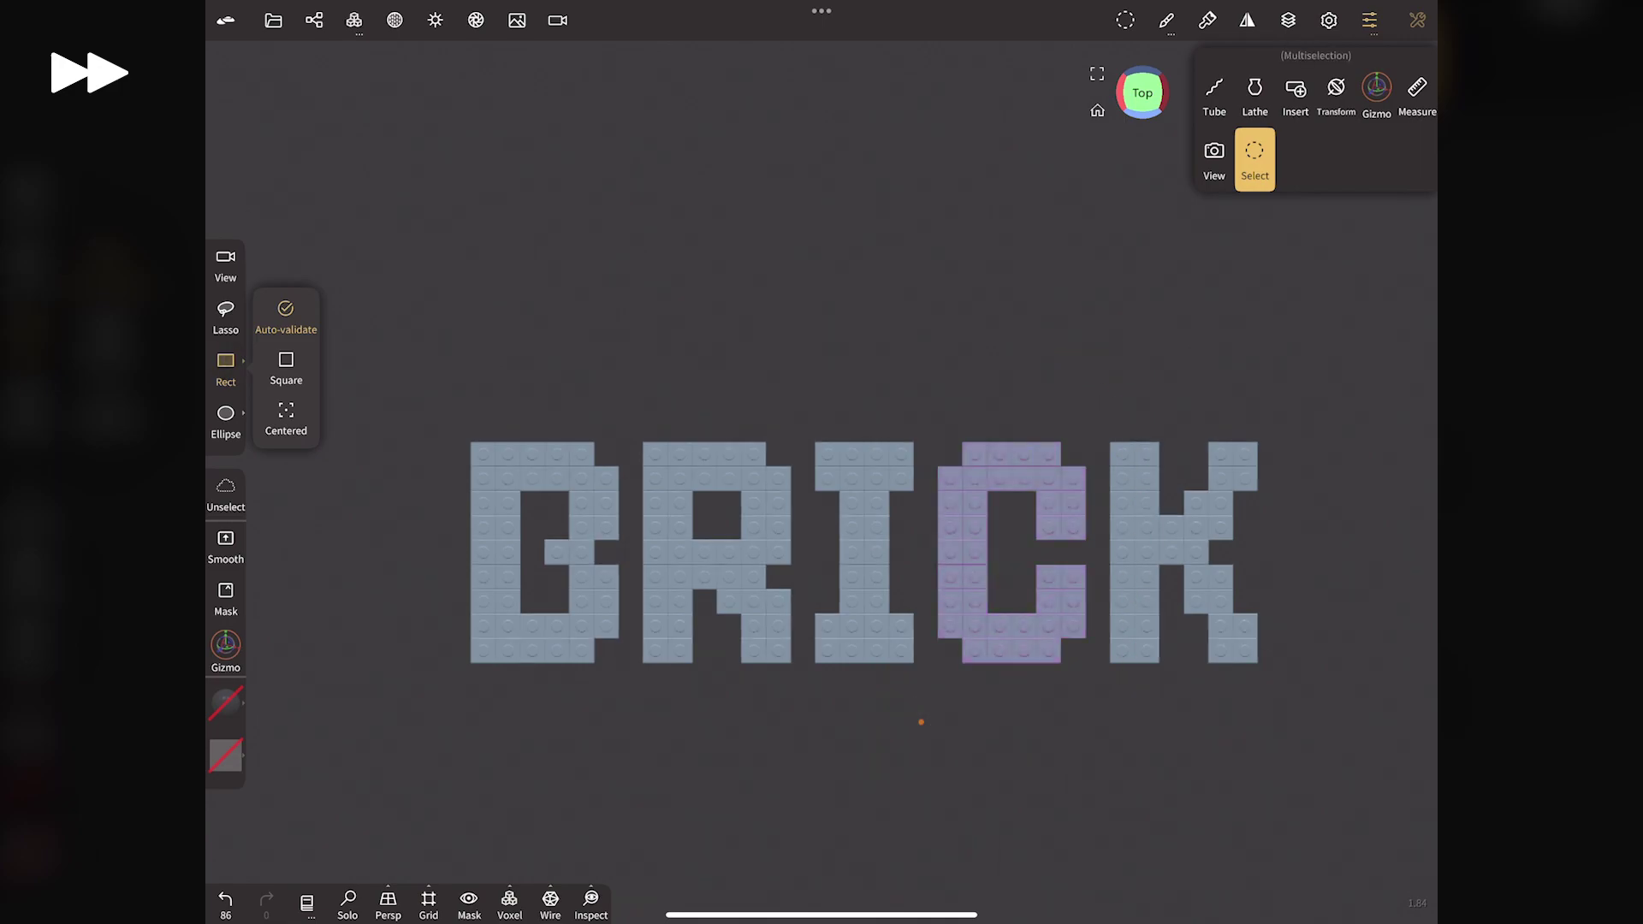
left_click(314, 20)
left_click(274, 68)
left_click(356, 458)
scroll(325, 259, "up", 5)
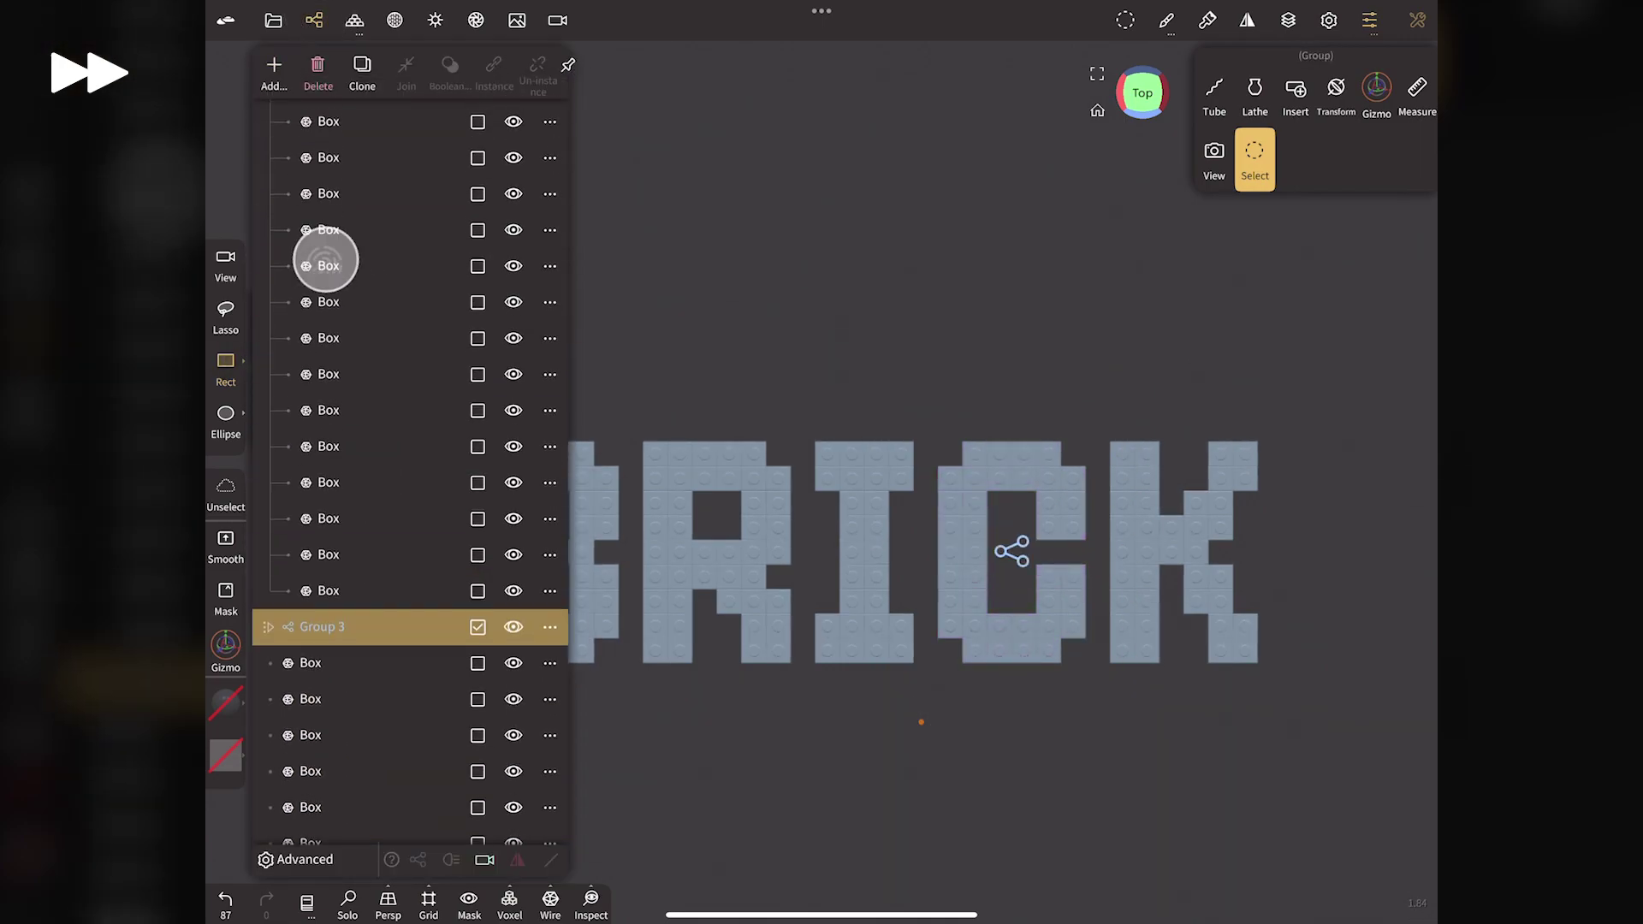
scroll(325, 260, "up", 3)
left_click(314, 20)
left_click_drag(1096, 390, 1318, 736)
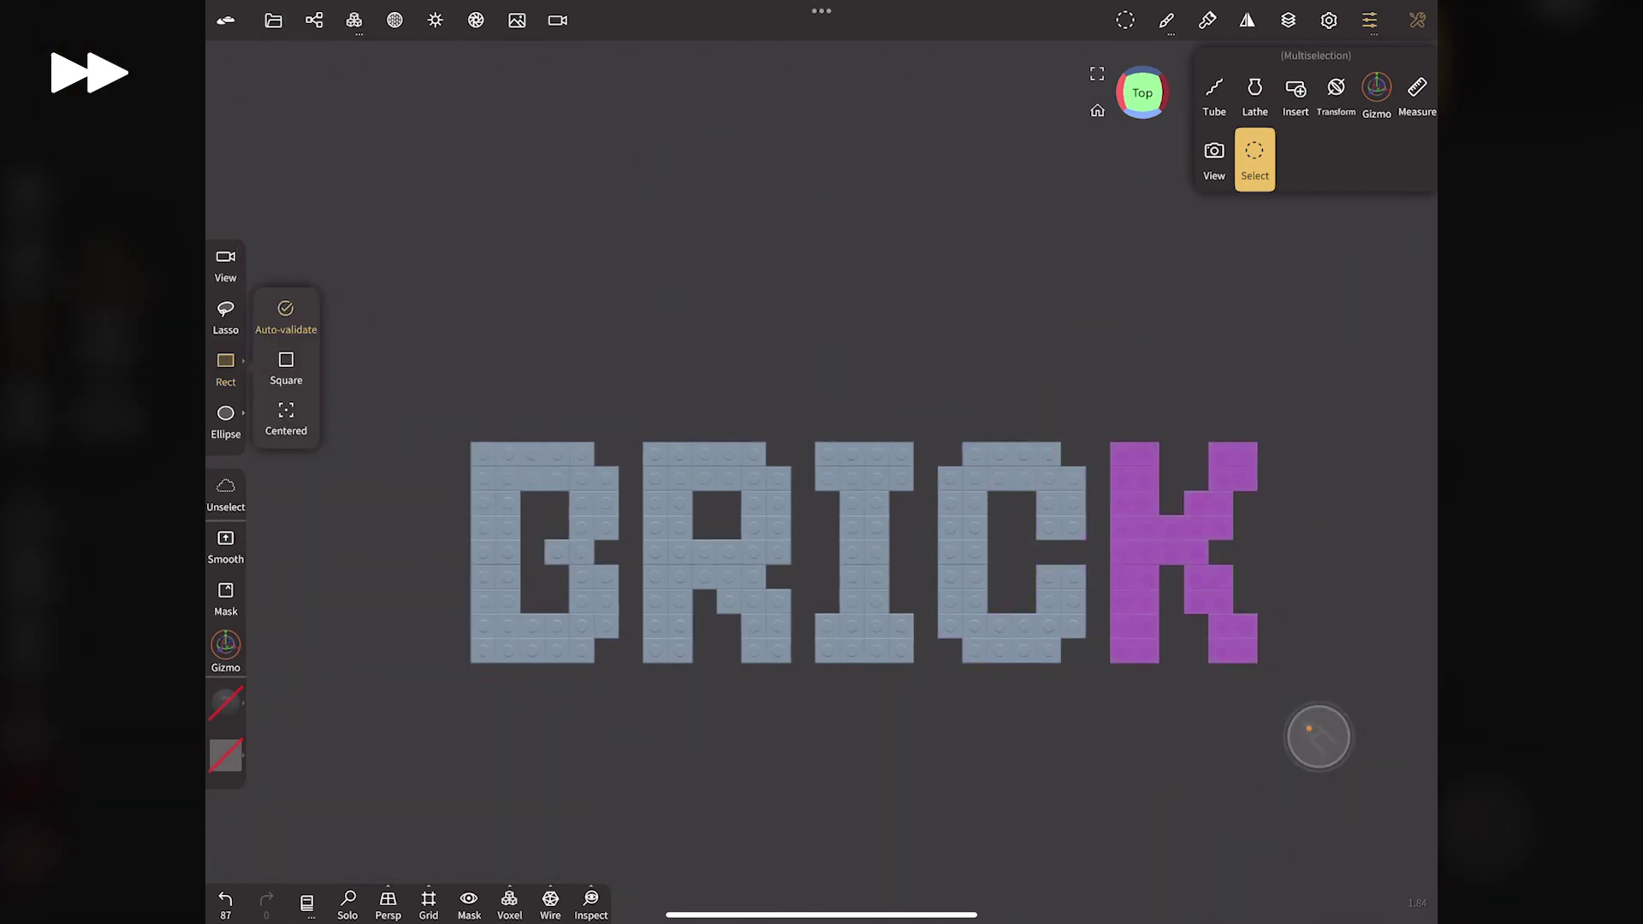
left_click(314, 19)
left_click(274, 68)
left_click(356, 465)
Step: Hide the five letter groups one by one to check them, then show them again
scroll(325, 259, "up", 5)
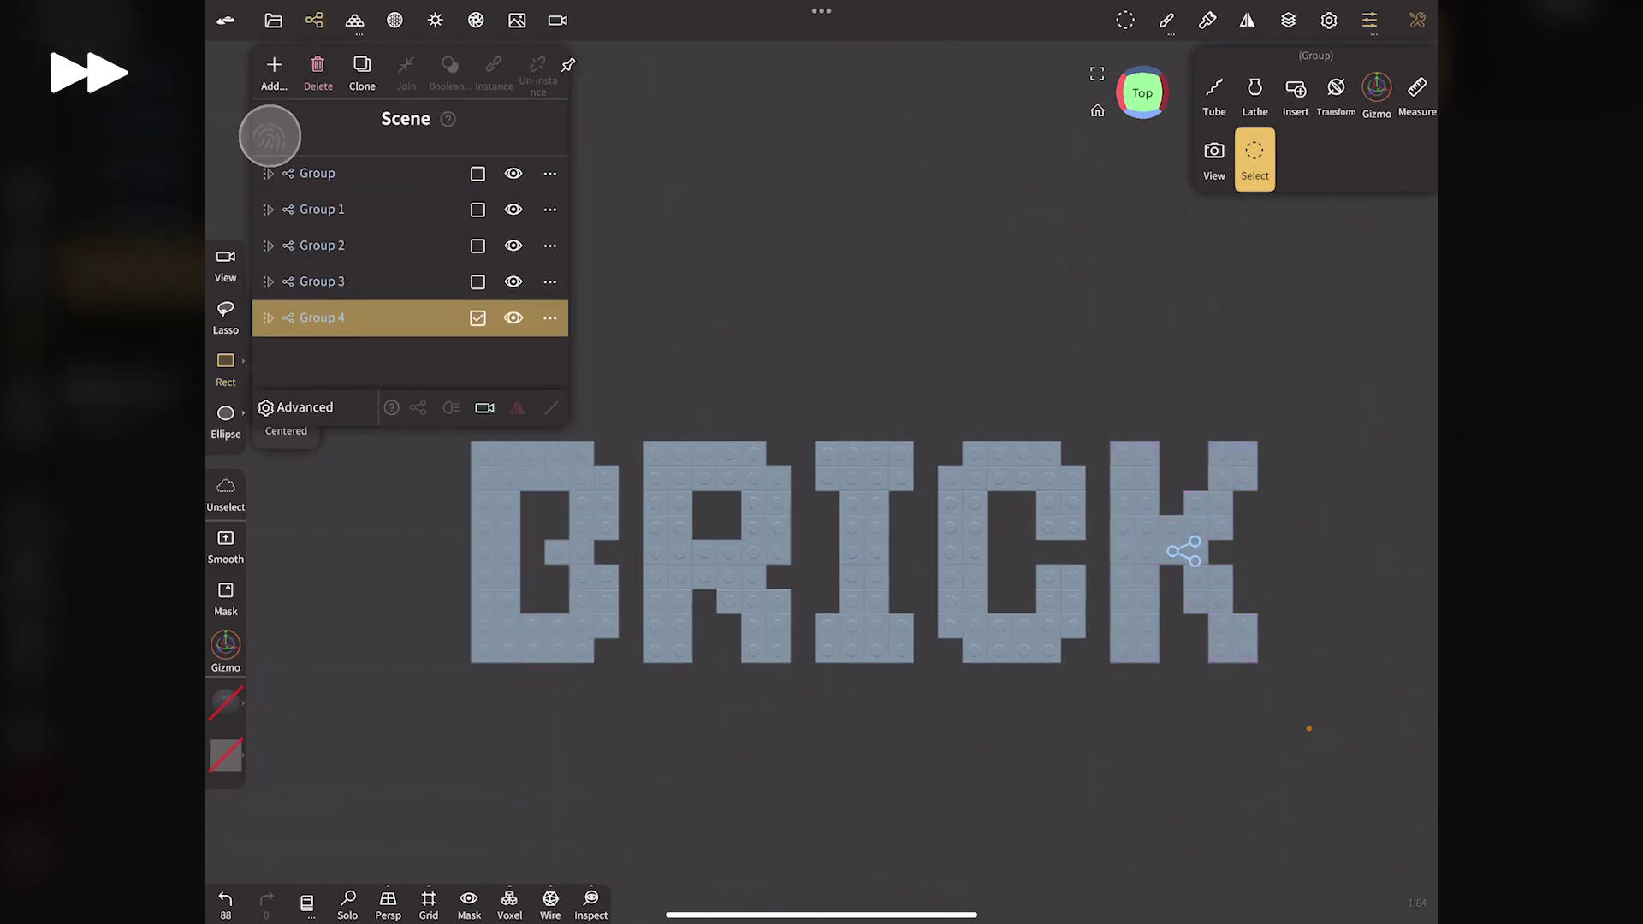
left_click(478, 335)
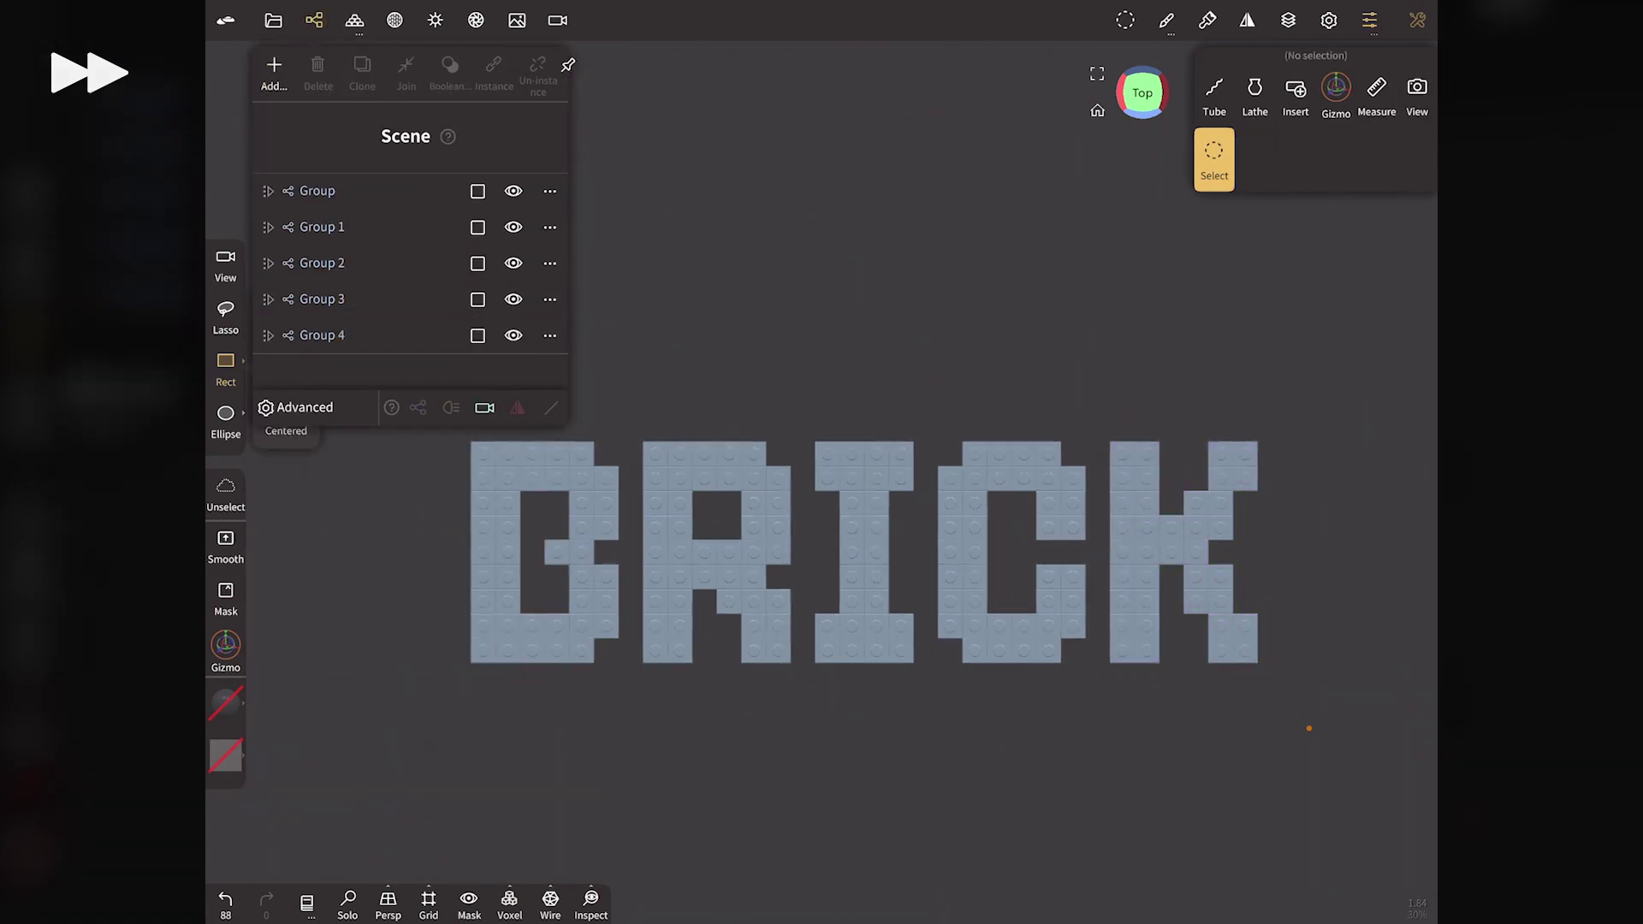
left_click(513, 191)
left_click(513, 227)
left_click(512, 263)
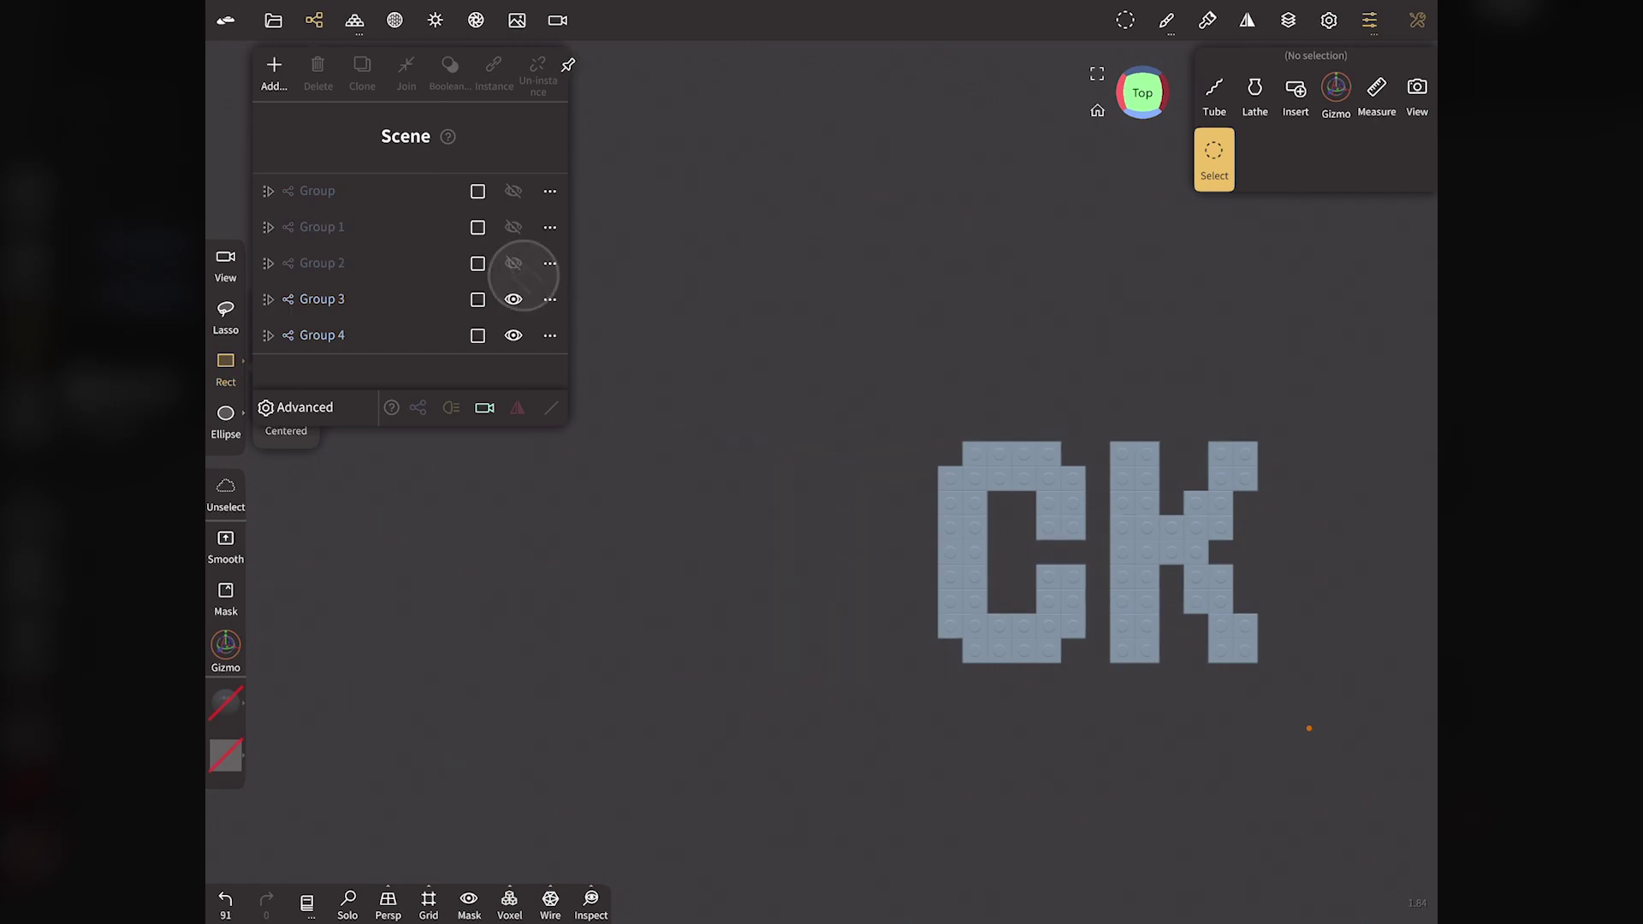
left_click(513, 299)
left_click(513, 334)
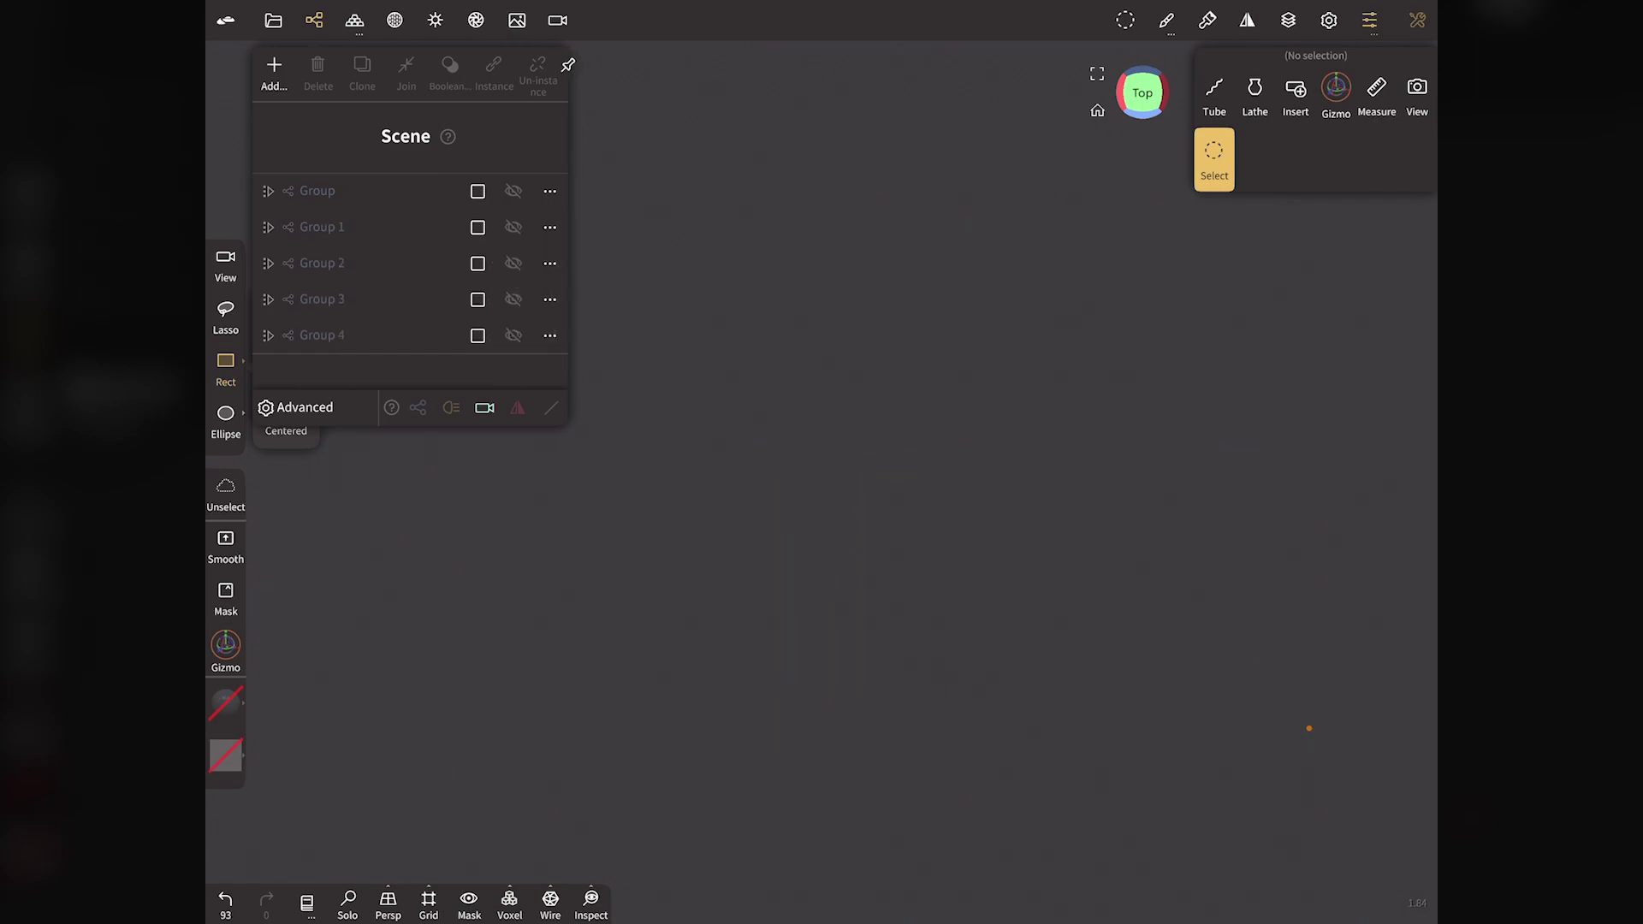
left_click(513, 334)
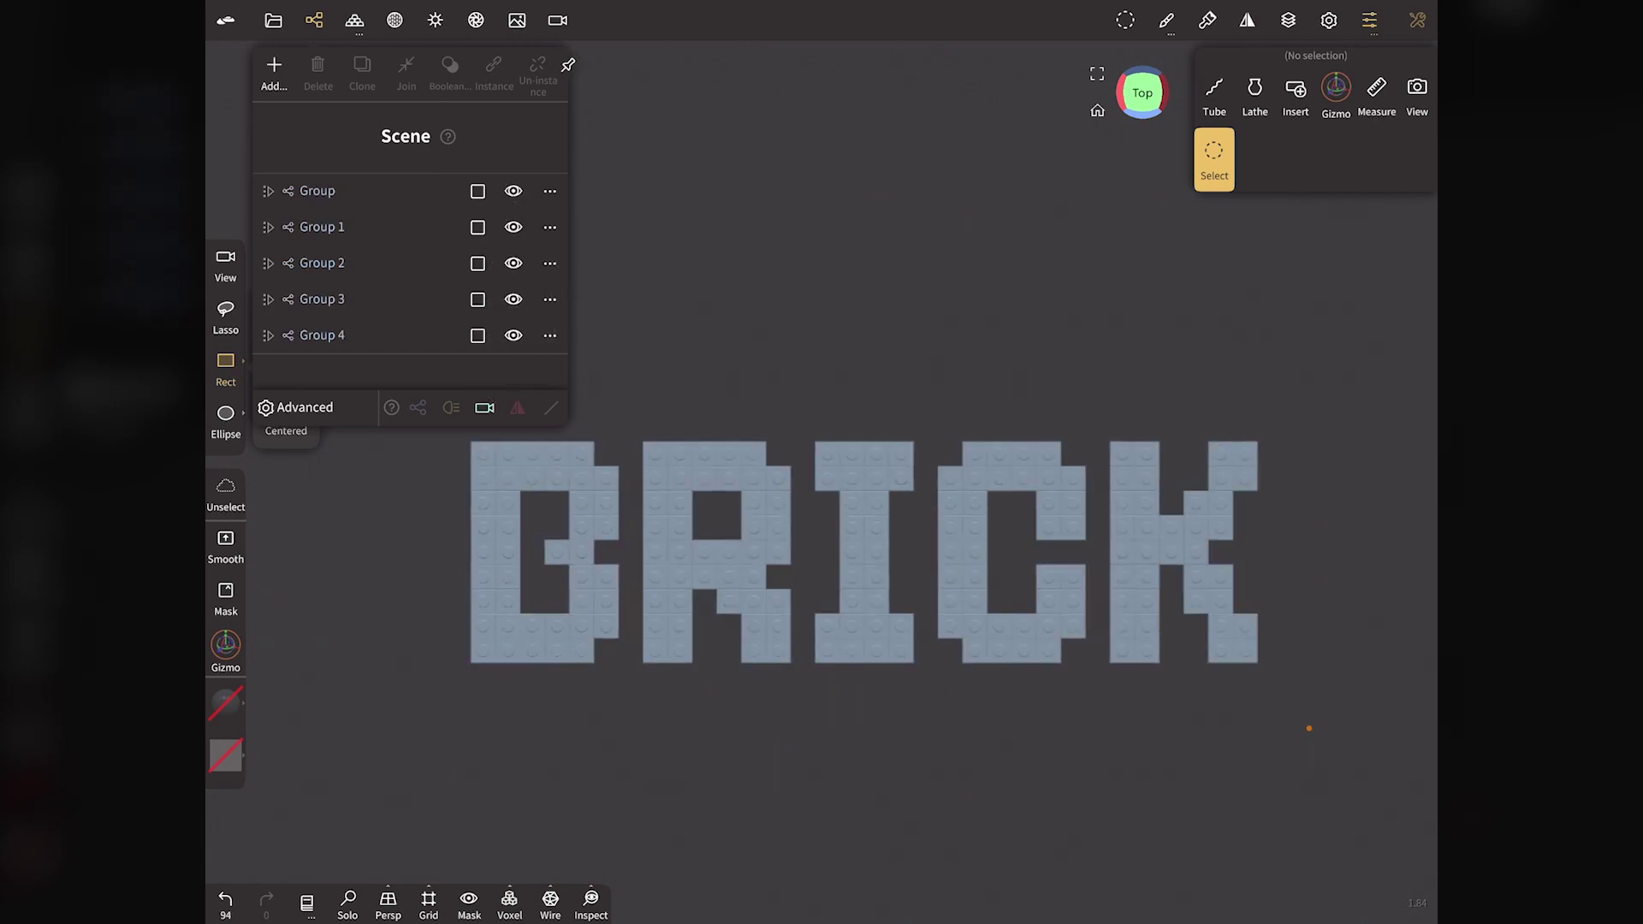
key("ctrl+z")
Step: Paint all five selected letter groups with colour #404040 using Paint all
left_click(225, 703)
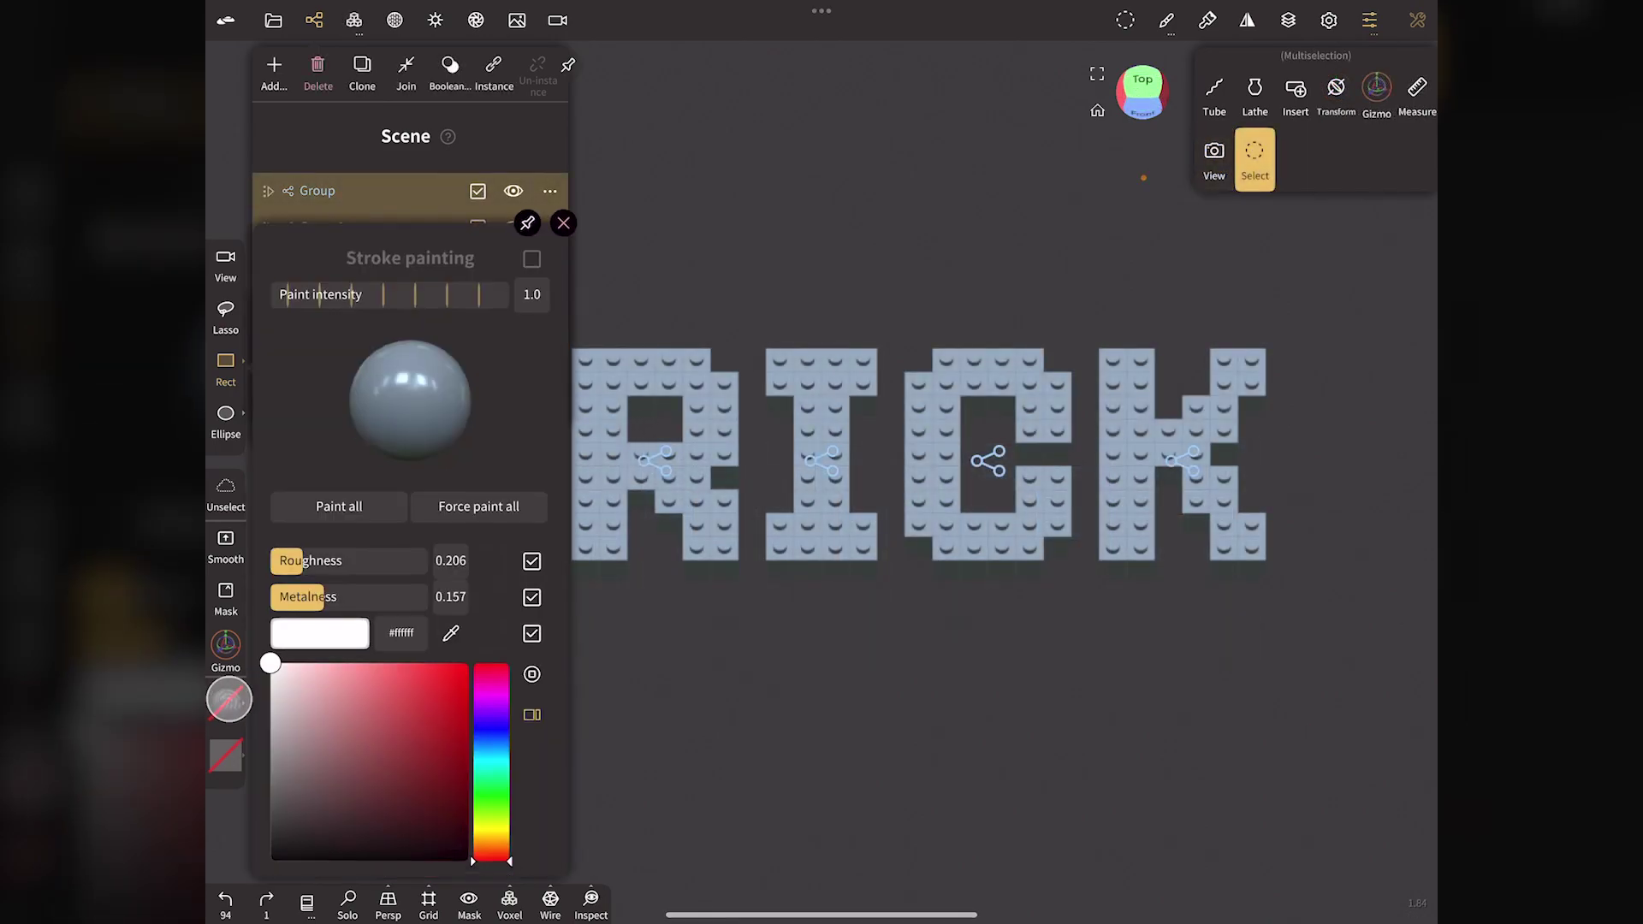
left_click_drag(270, 664, 270, 812)
left_click(338, 506)
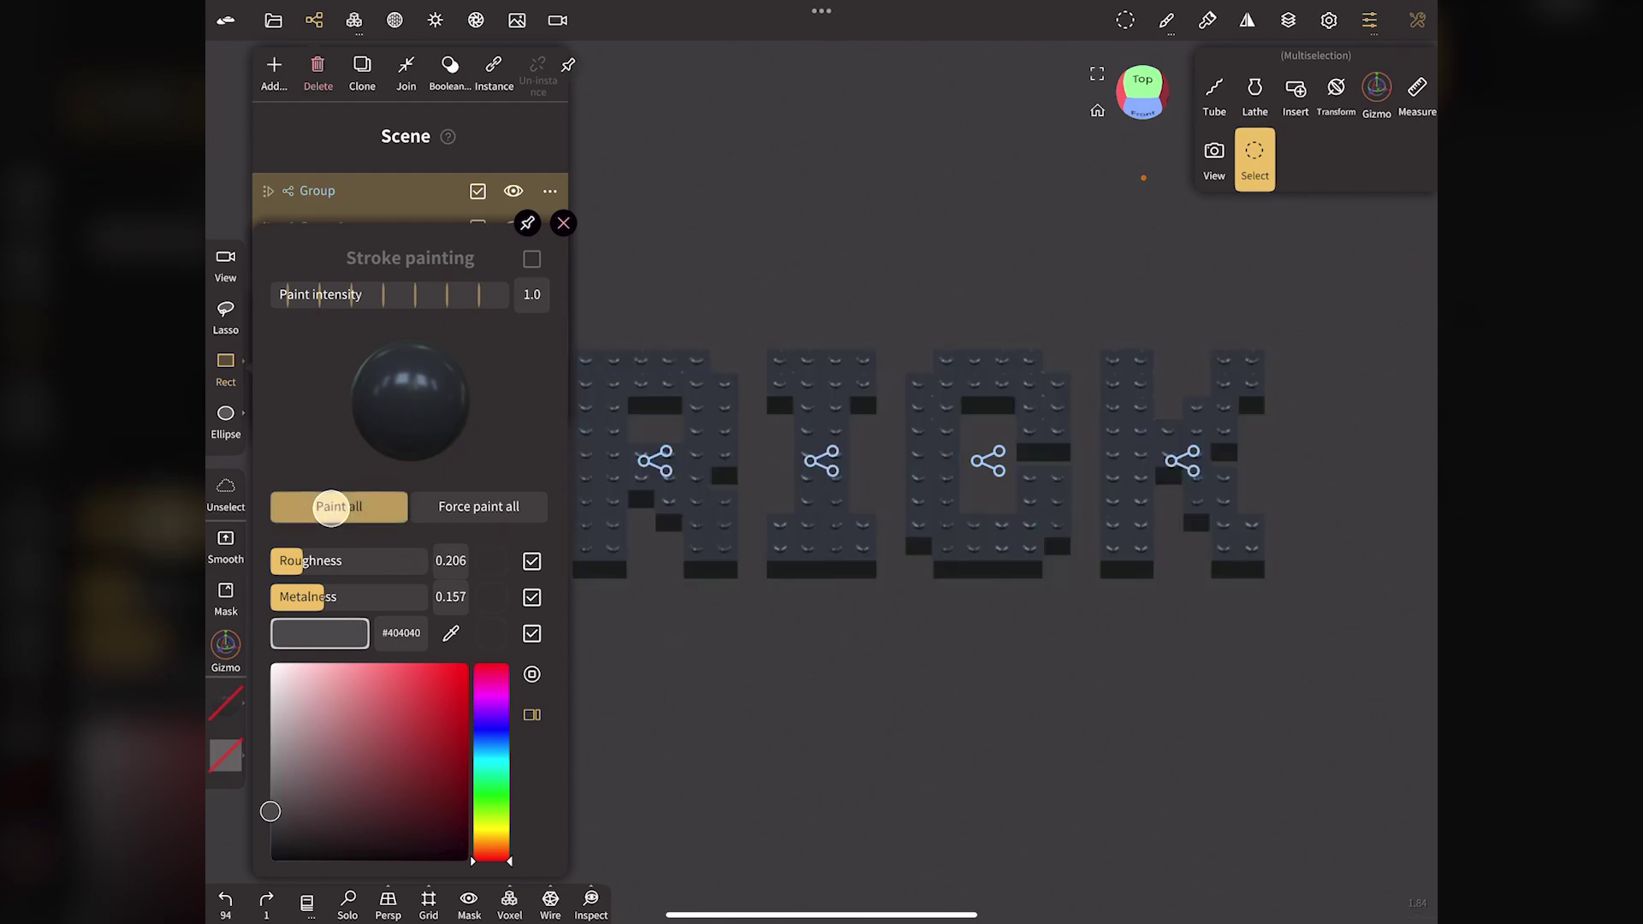
left_click(564, 223)
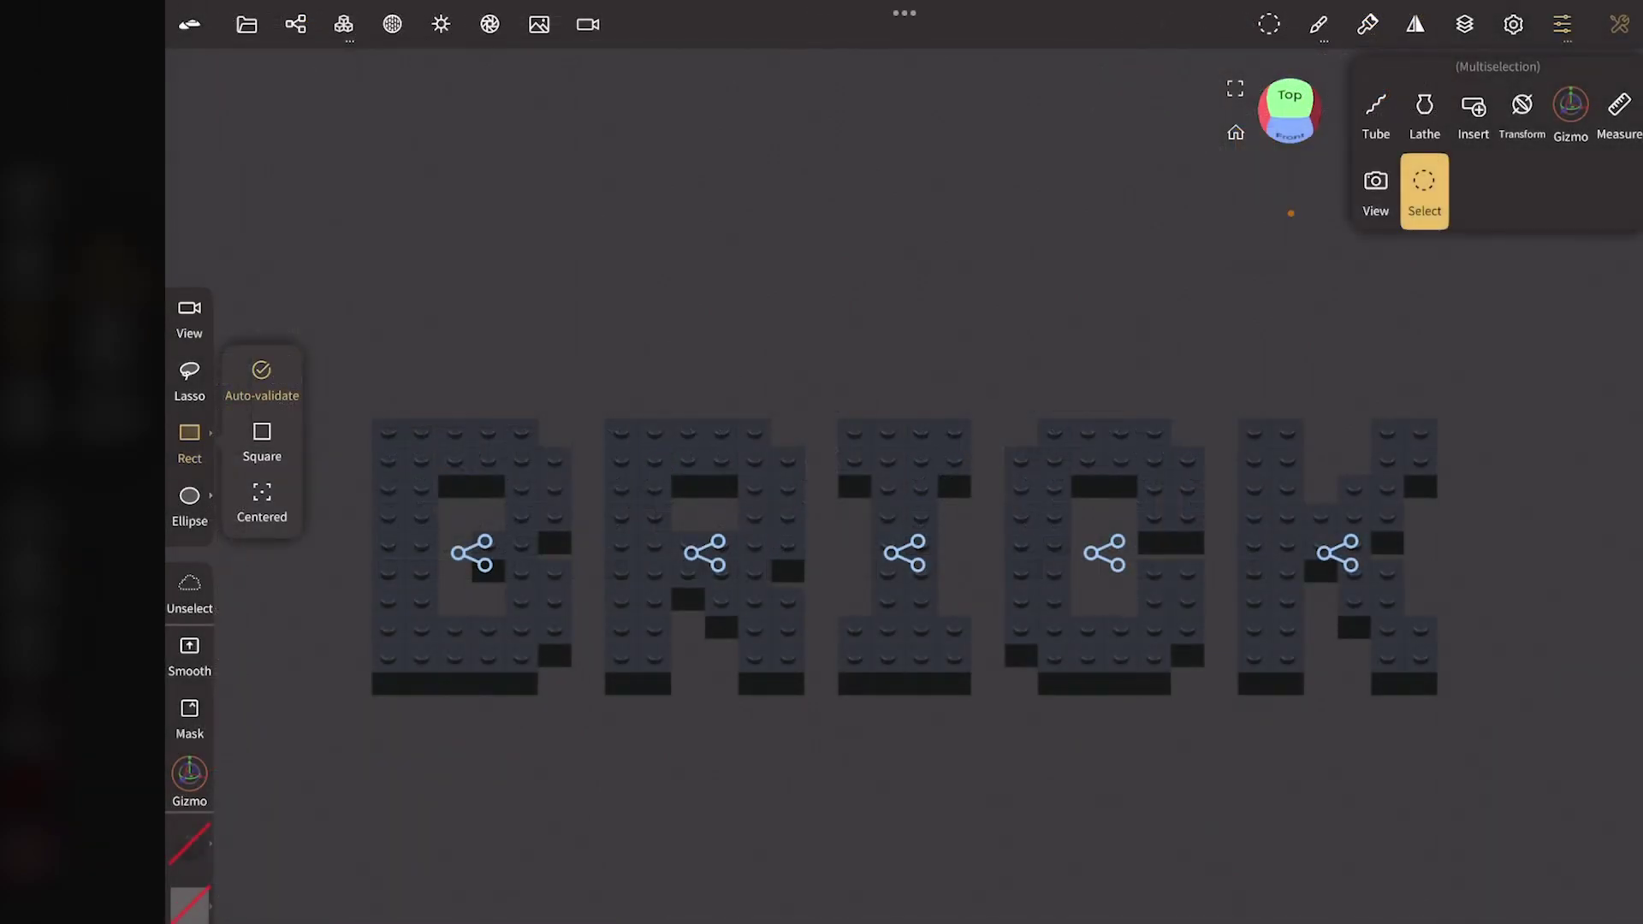
Step: Add the saved 'bace' studded baseplate project to the scene behind the letters
left_click(247, 24)
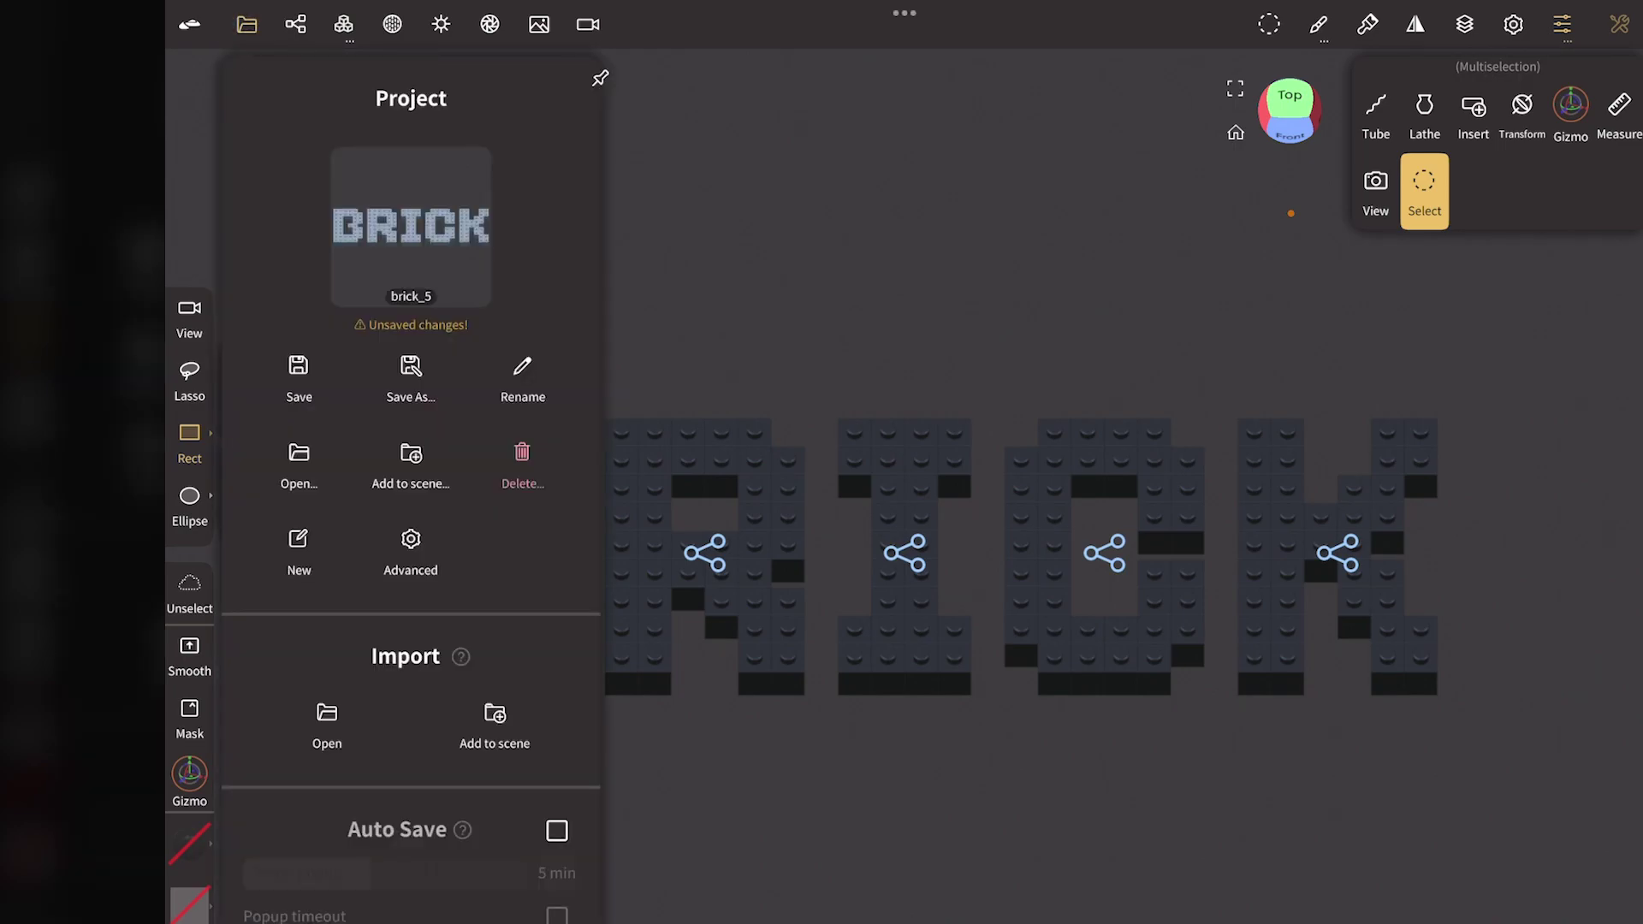
left_click(411, 463)
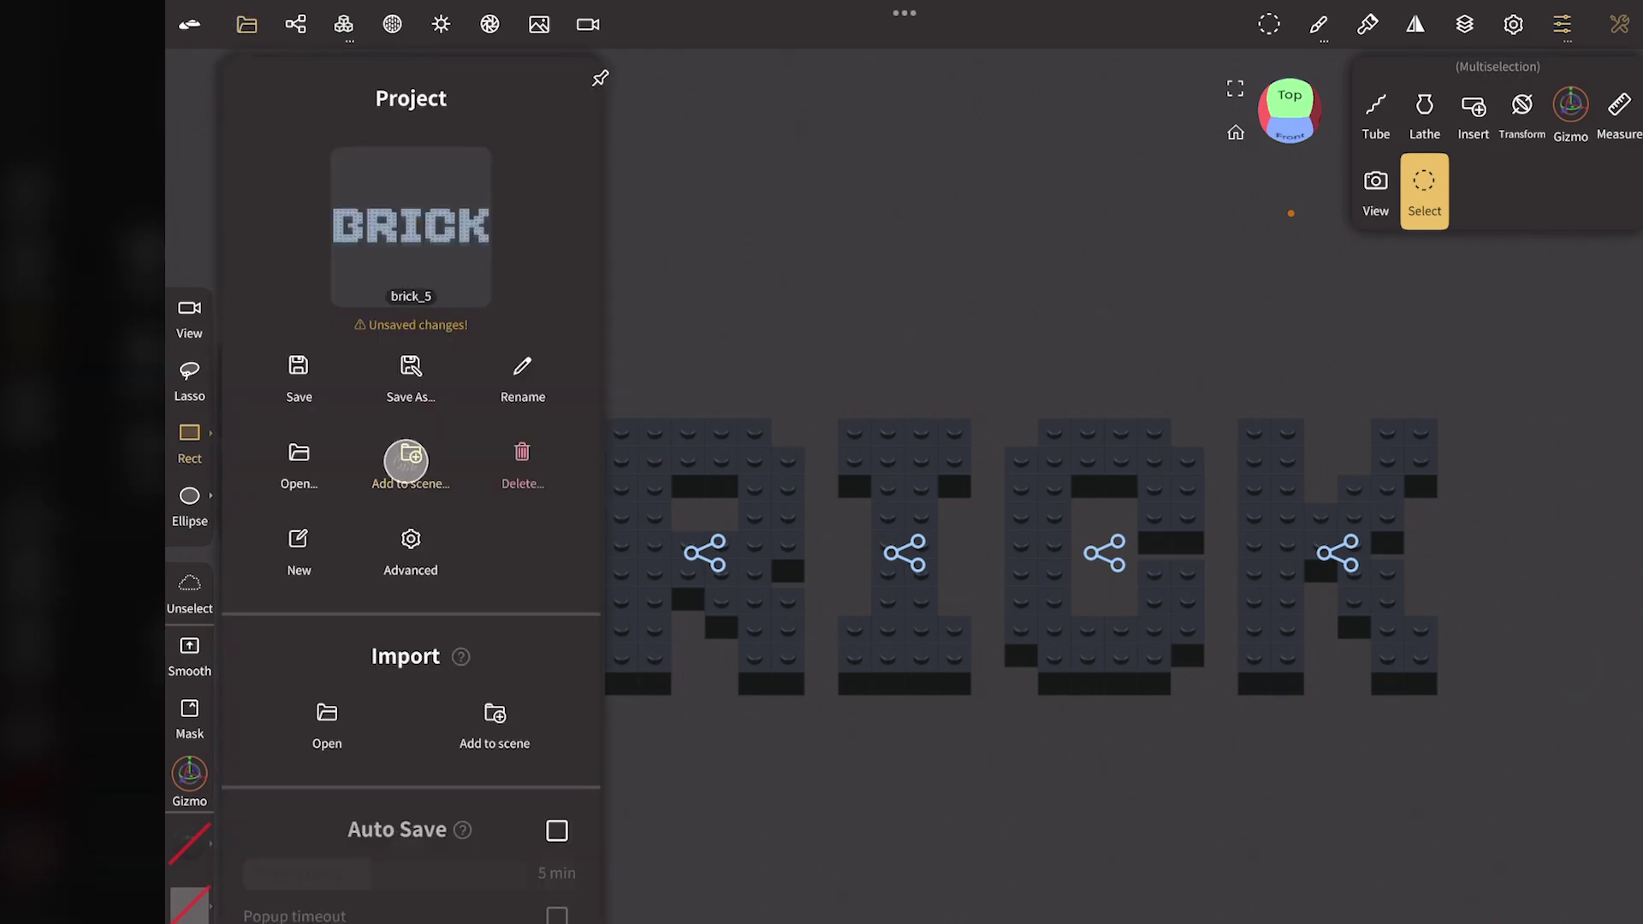
left_click(560, 433)
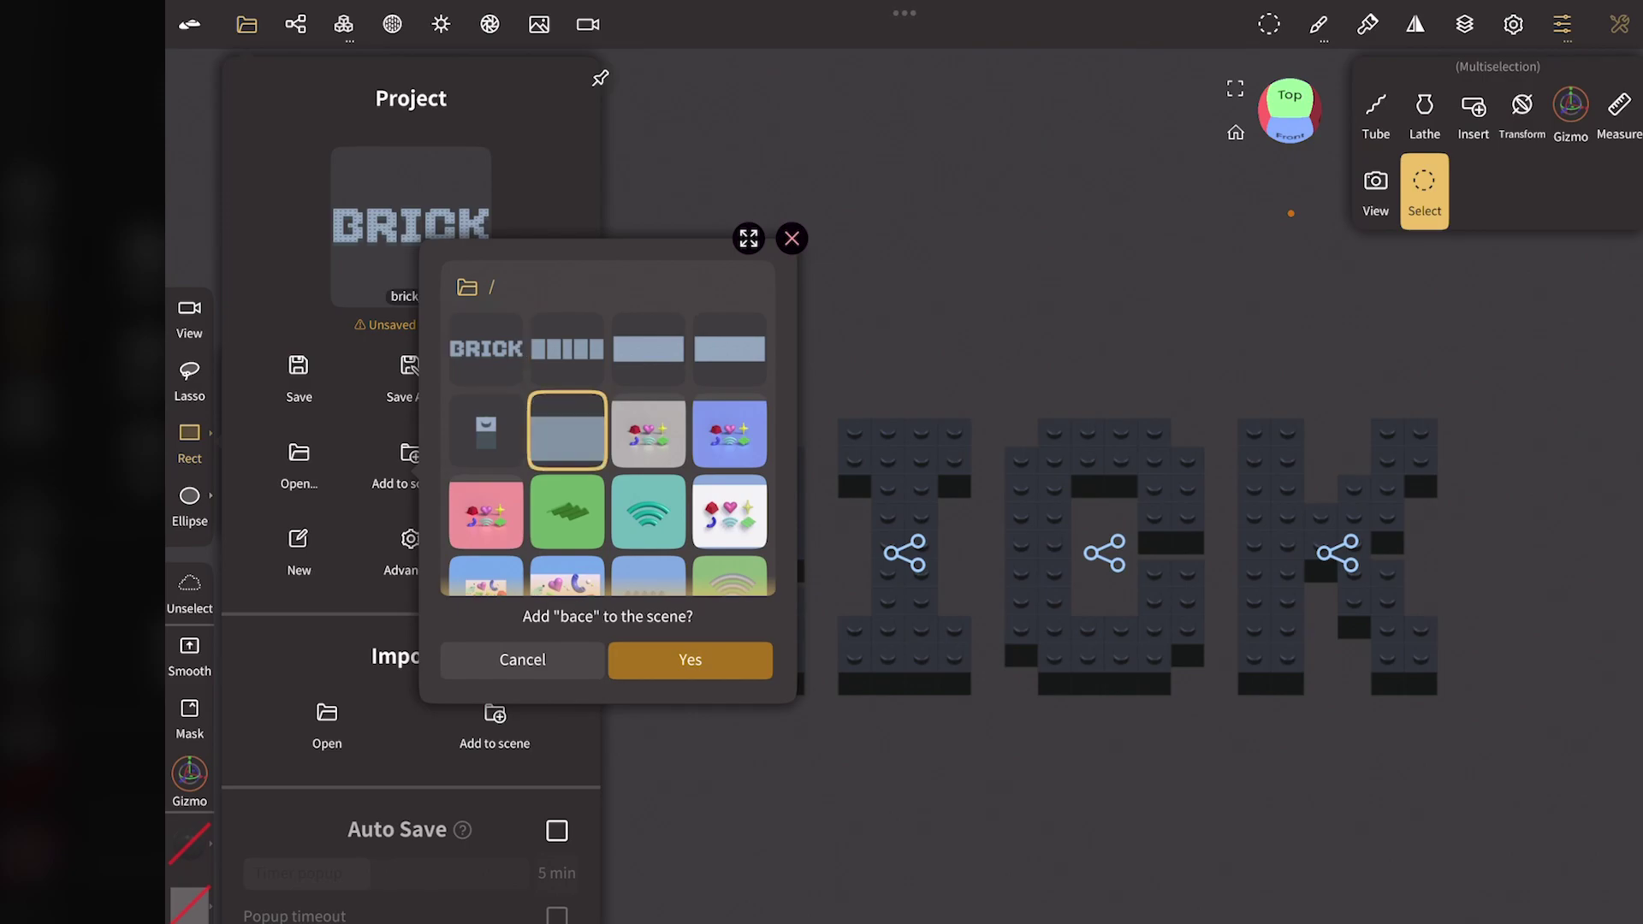
left_click(734, 658)
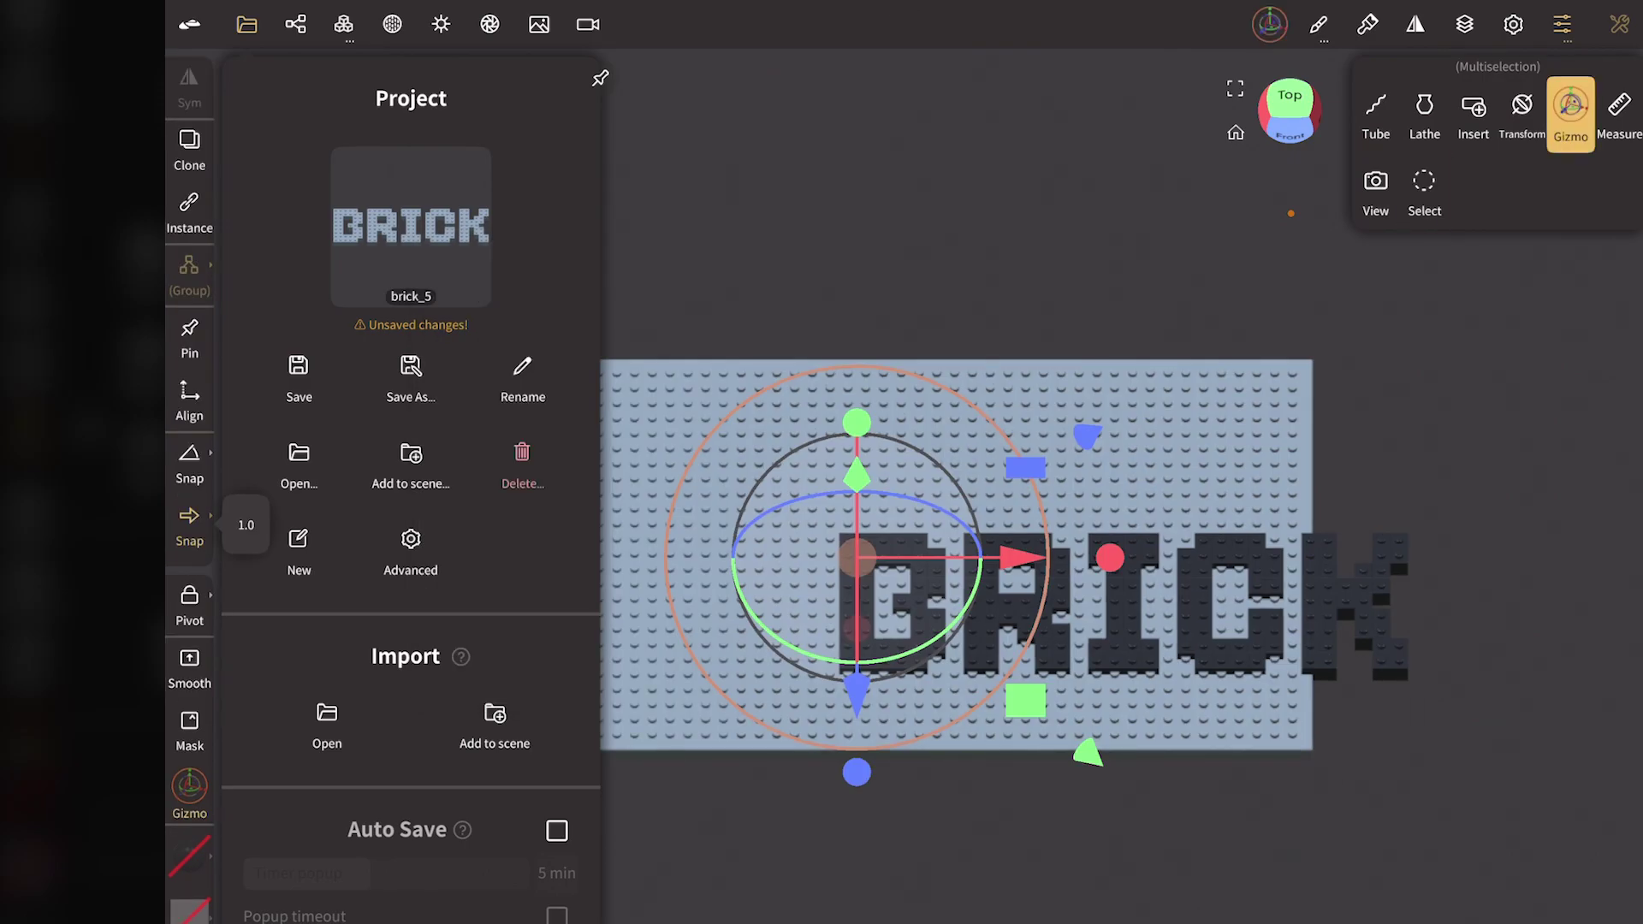
left_click(247, 24)
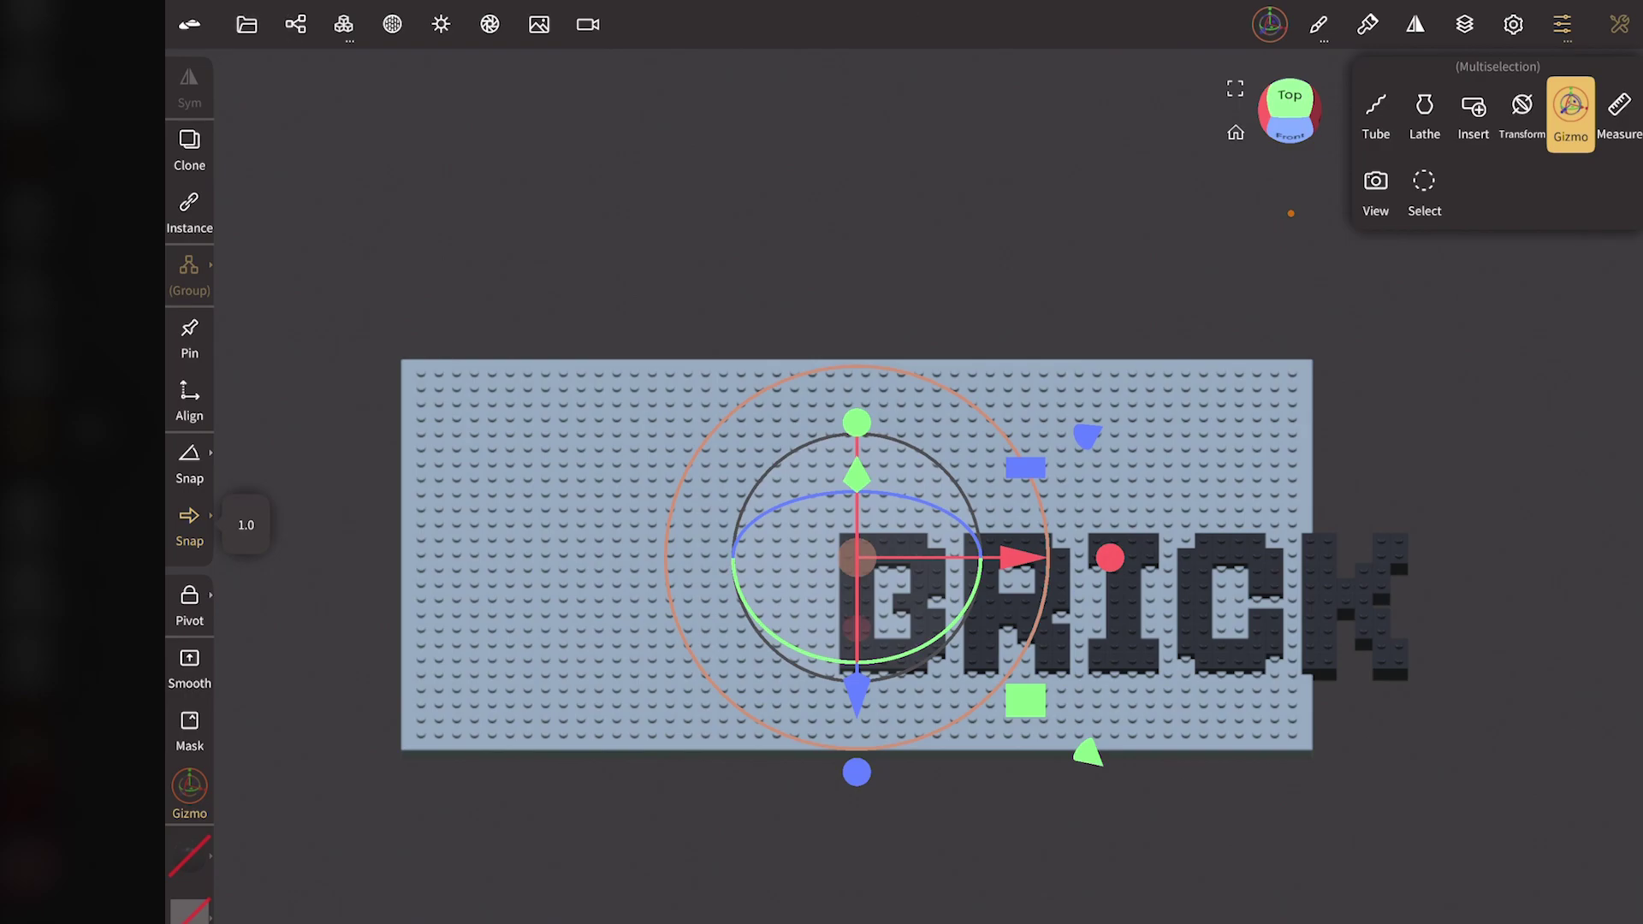
left_click(295, 24)
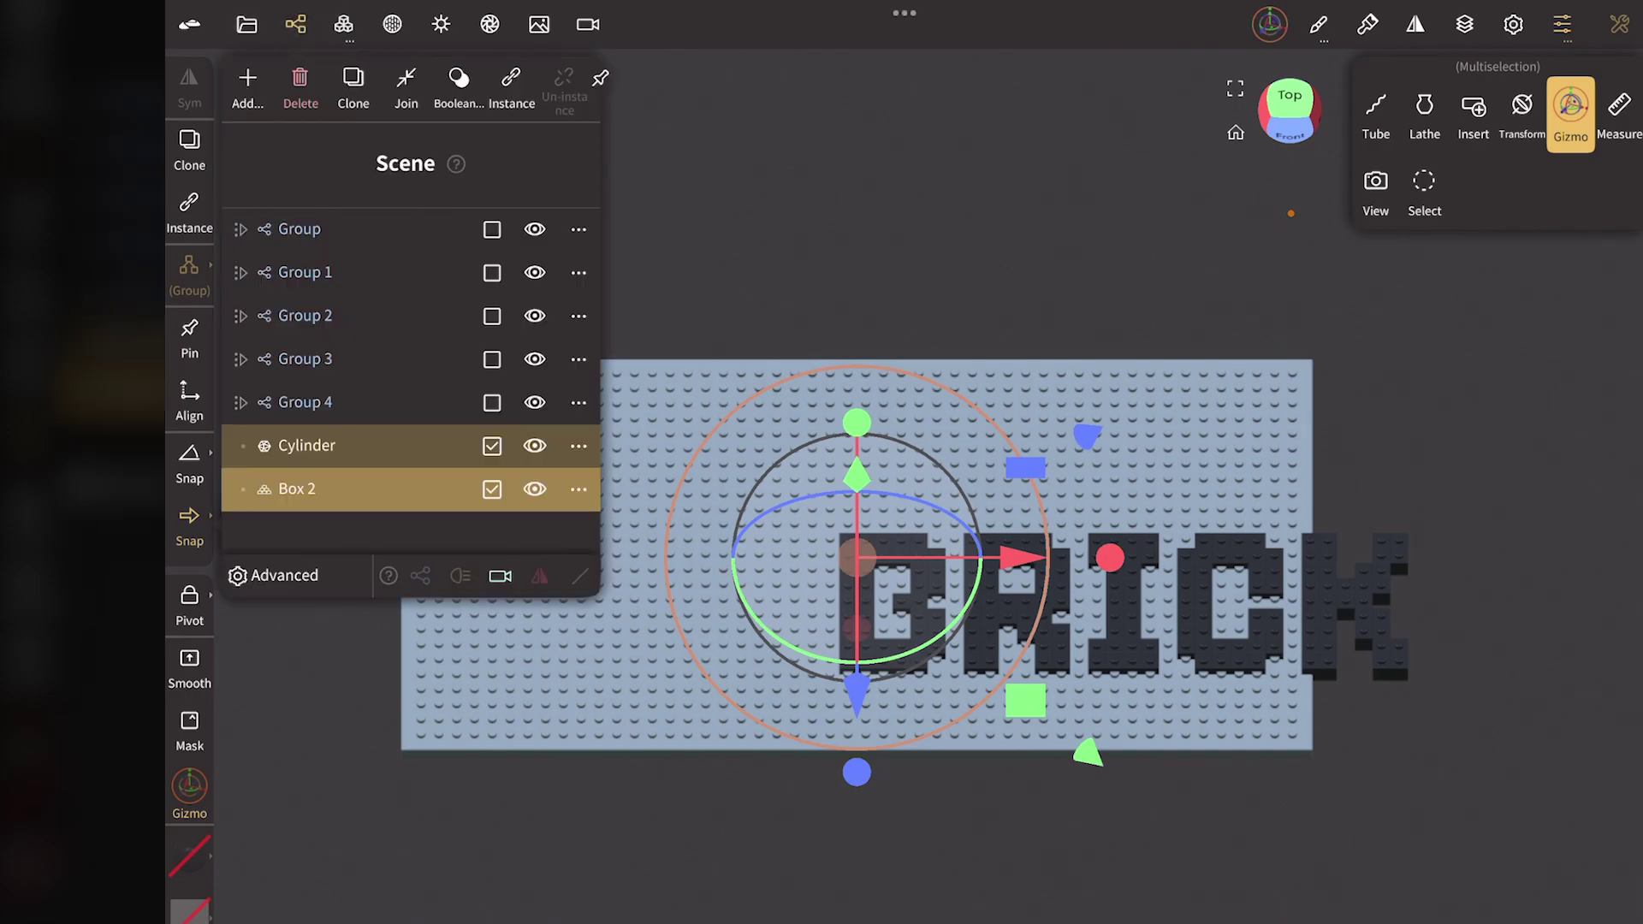
Step: Hide the letter groups and make the Cylinder studs and Box 2 plate visible
left_click_drag(535, 403, 535, 229)
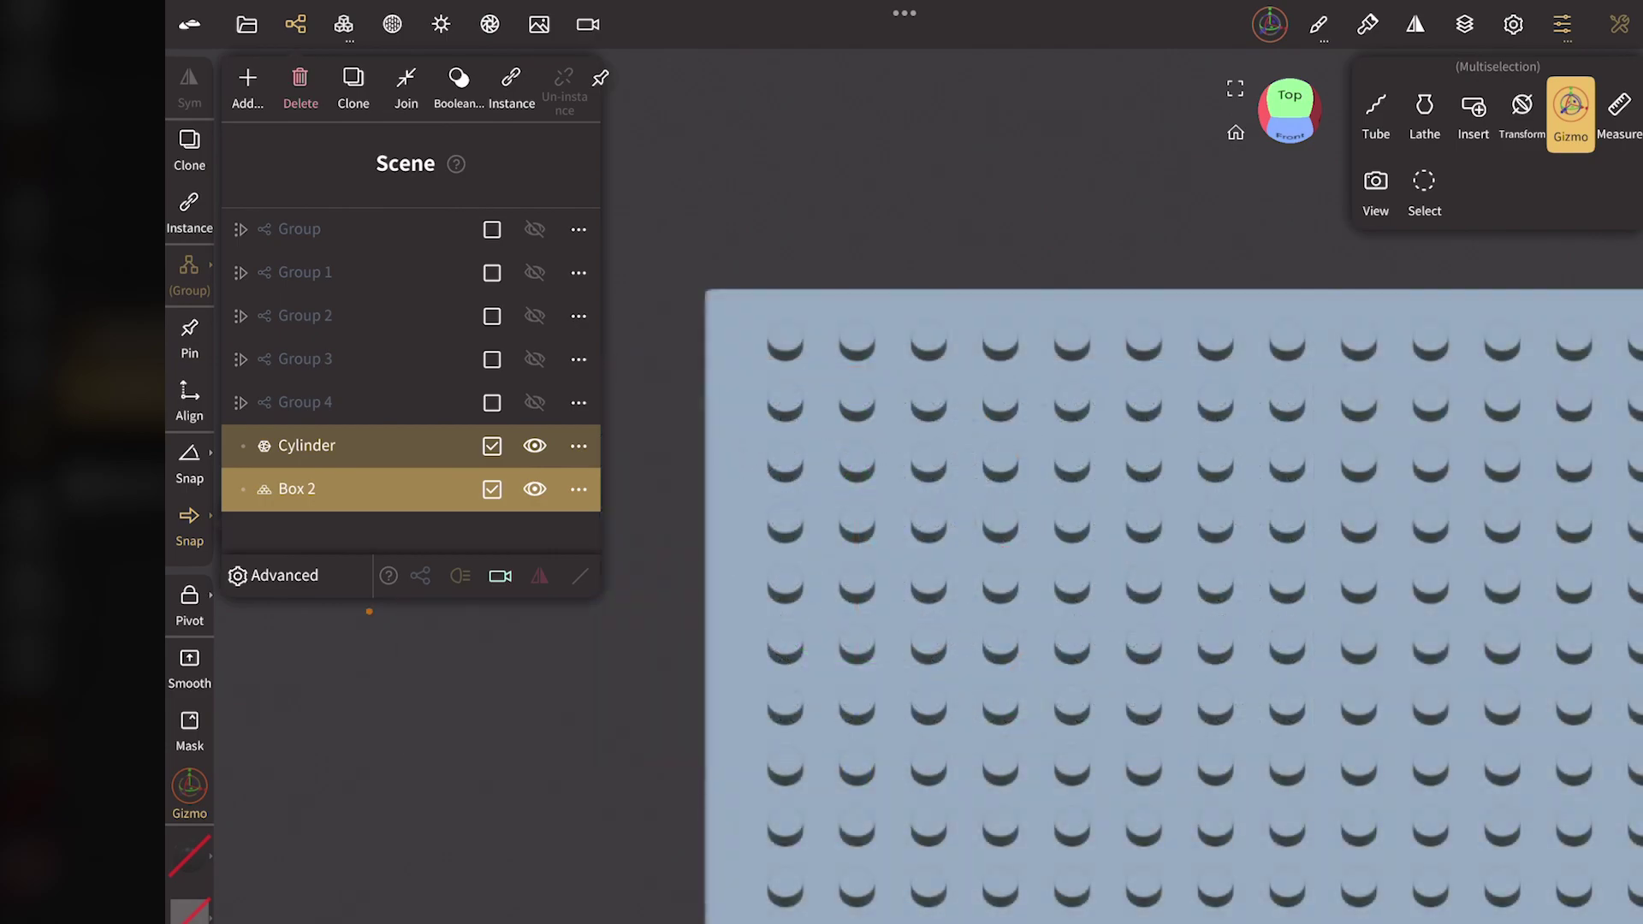
left_click(492, 445)
left_click(492, 489)
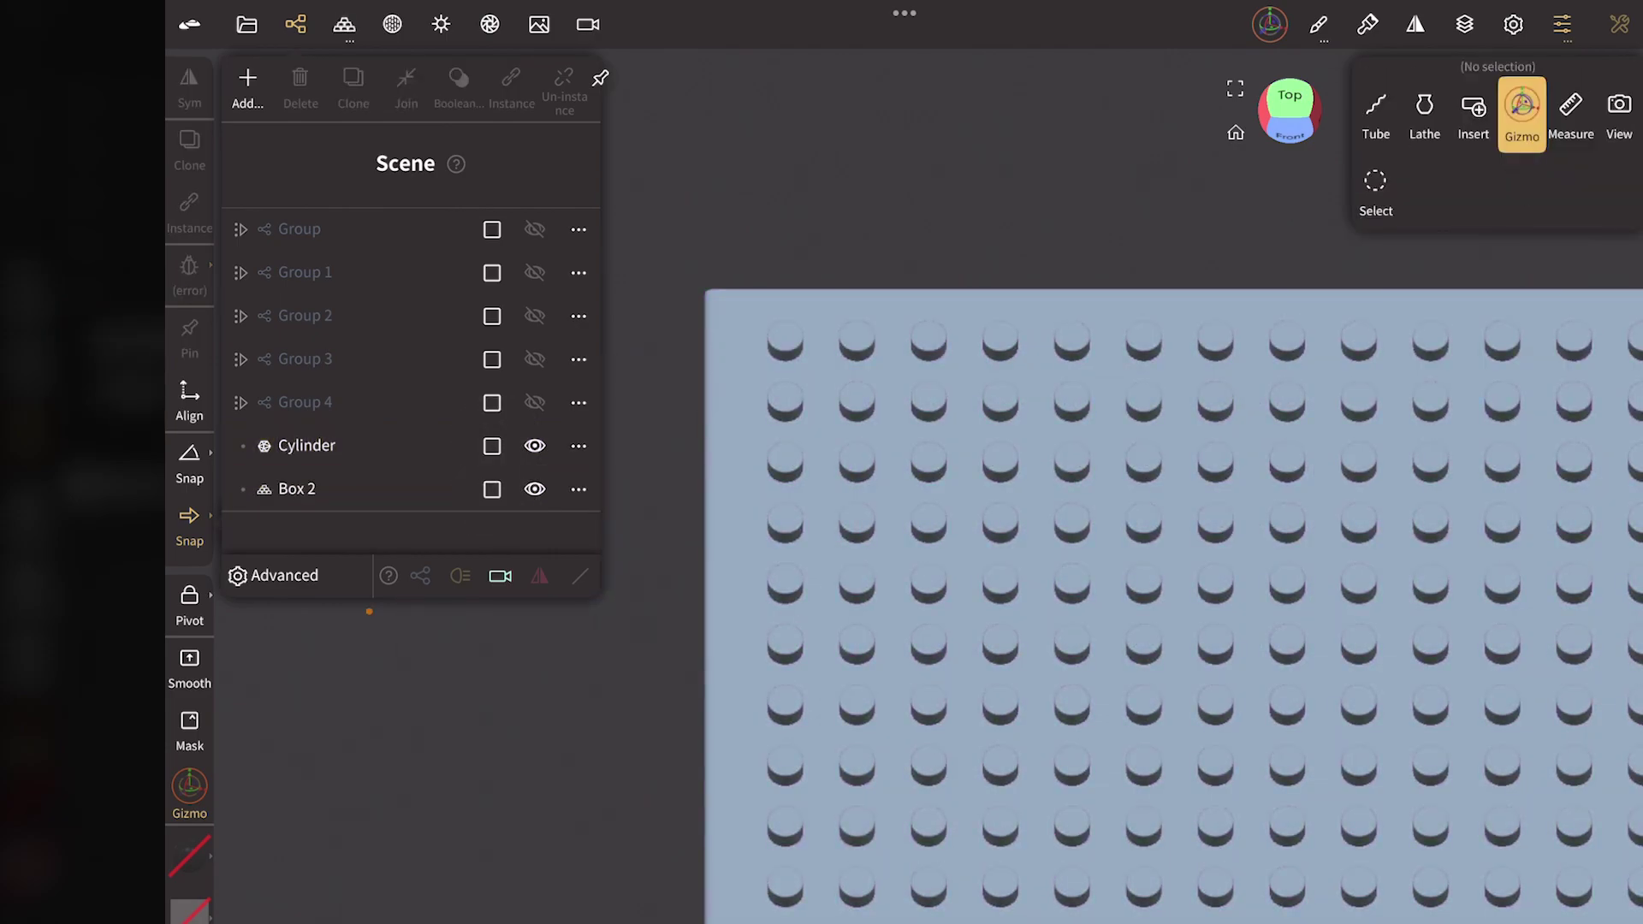
left_click(535, 445)
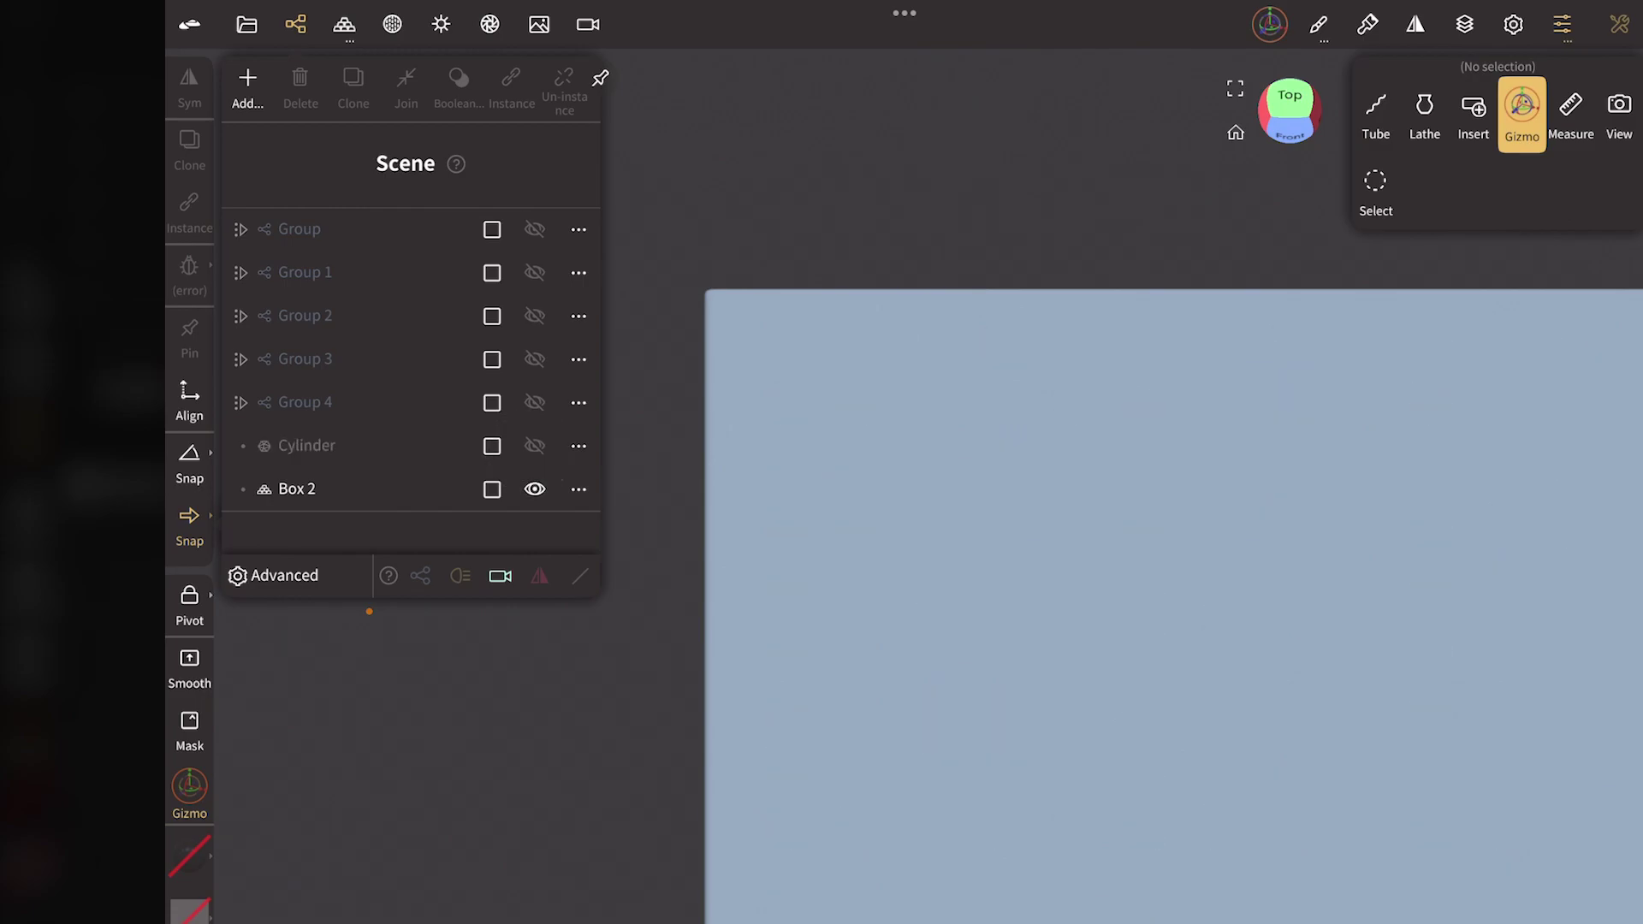
left_click(535, 489)
left_click(535, 445)
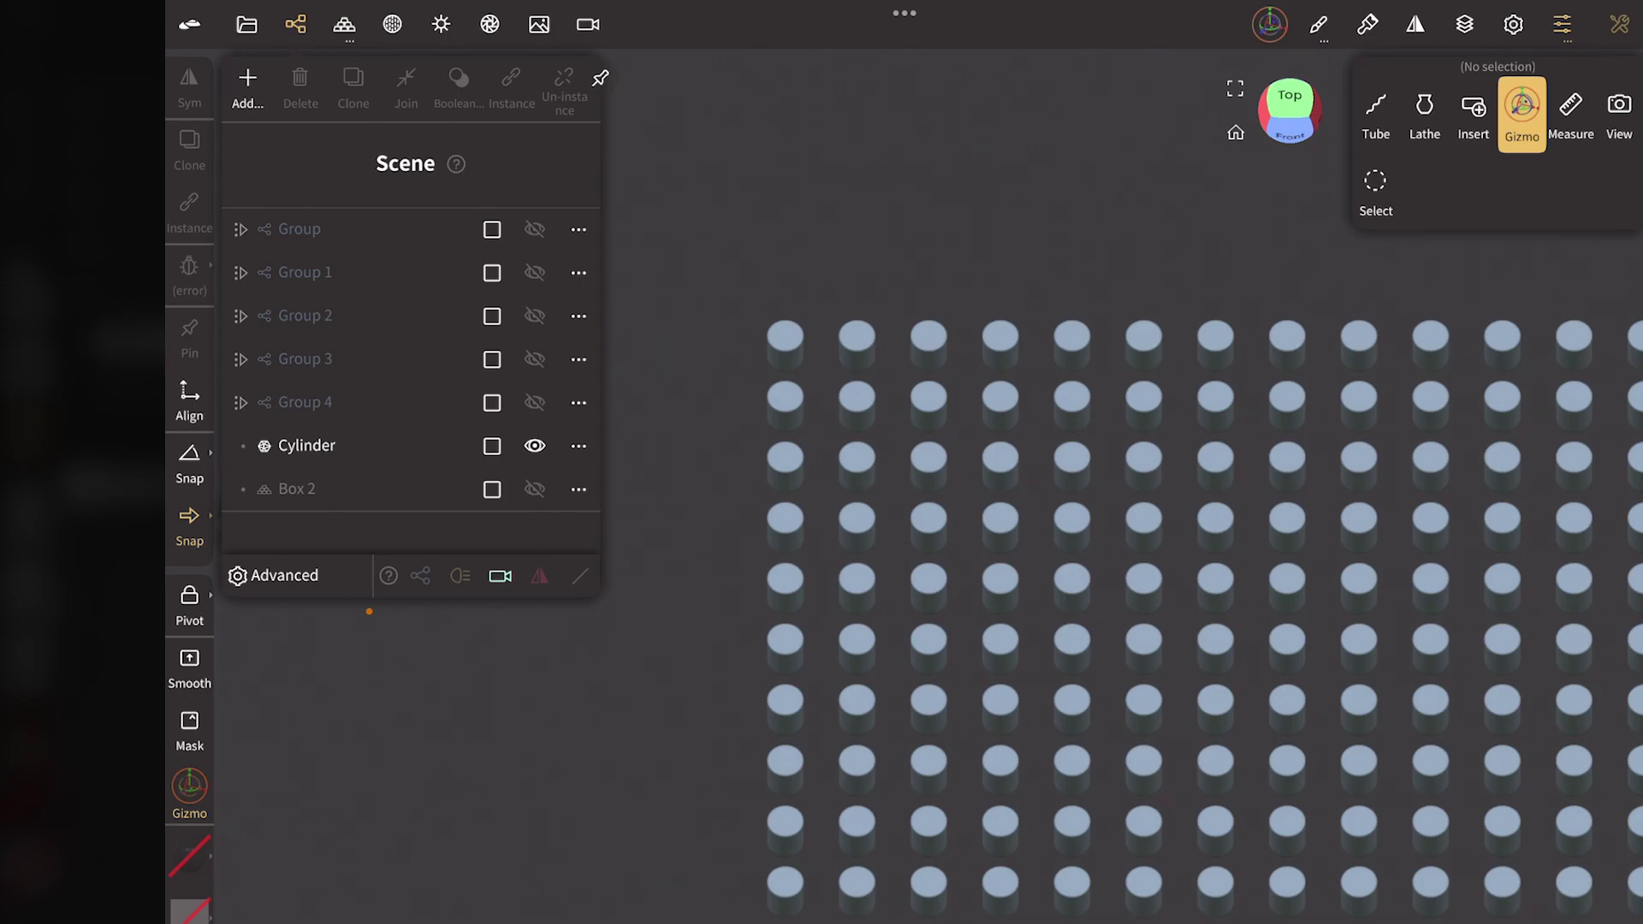
left_click(535, 490)
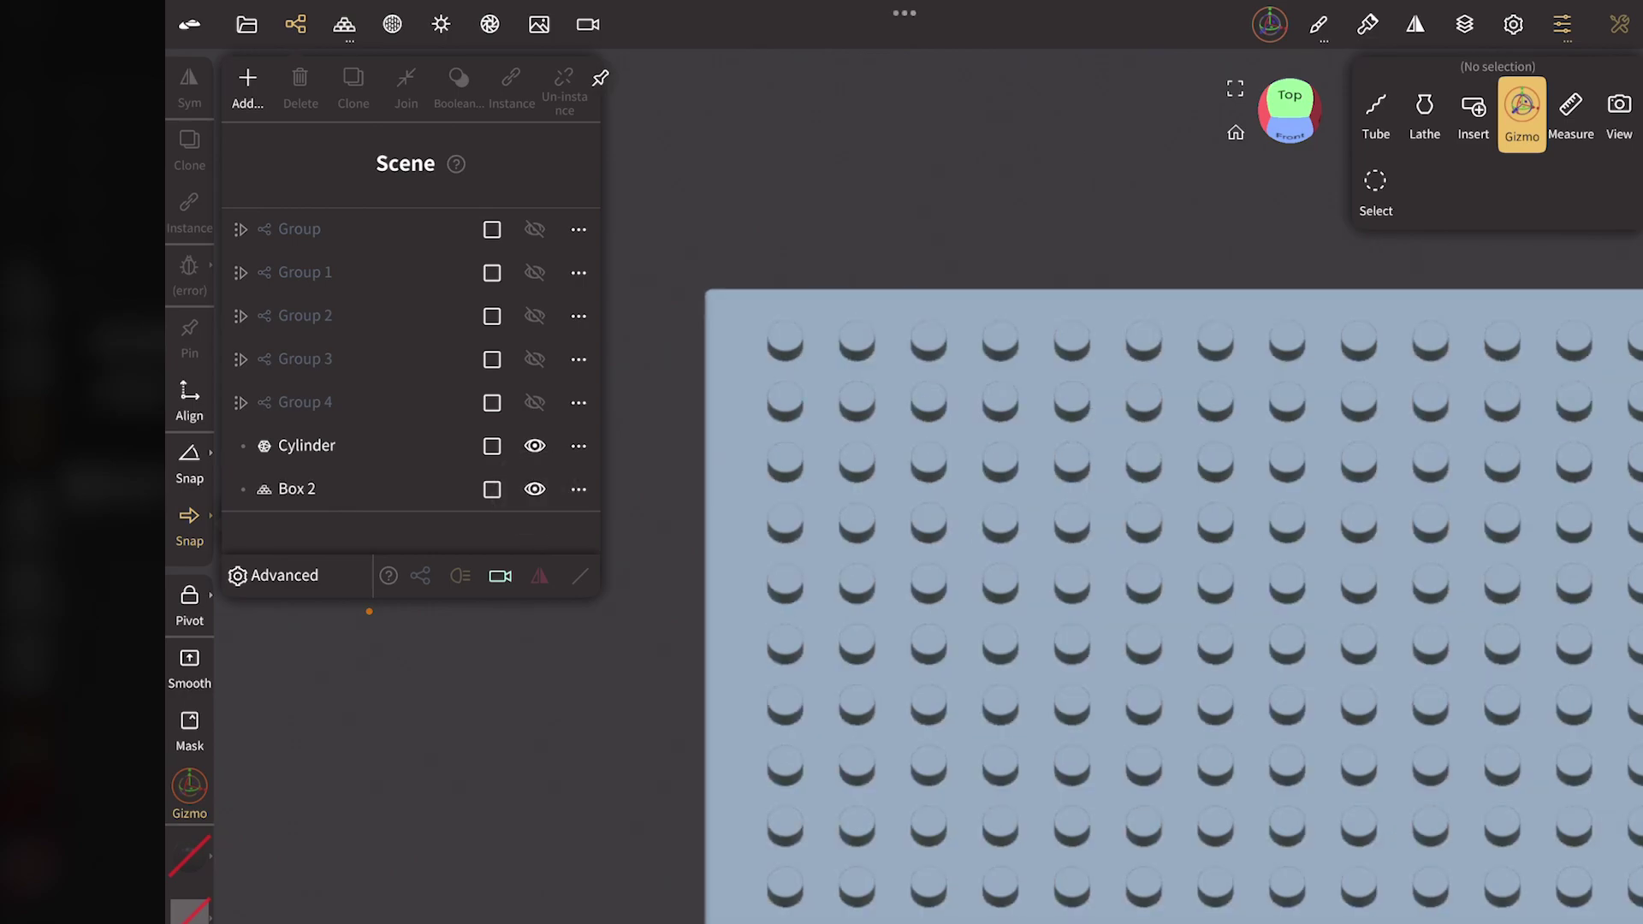
Step: Group Cylinder and Box 2 into Group 5, then view the whole plate from above
left_click(492, 445)
left_click(492, 489)
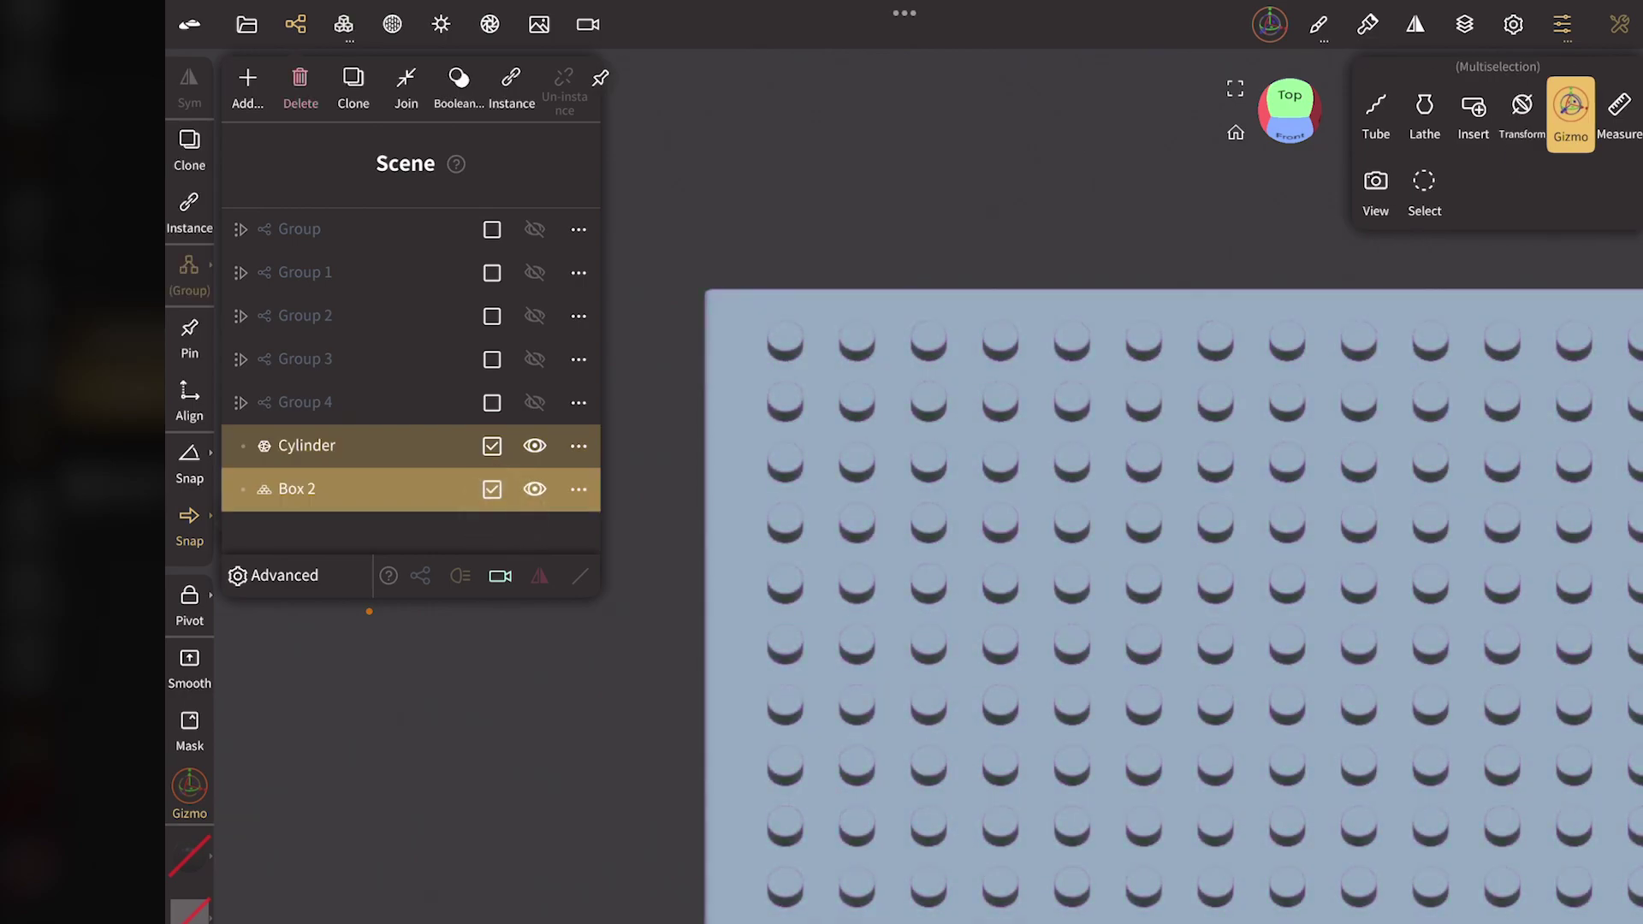
left_click(247, 83)
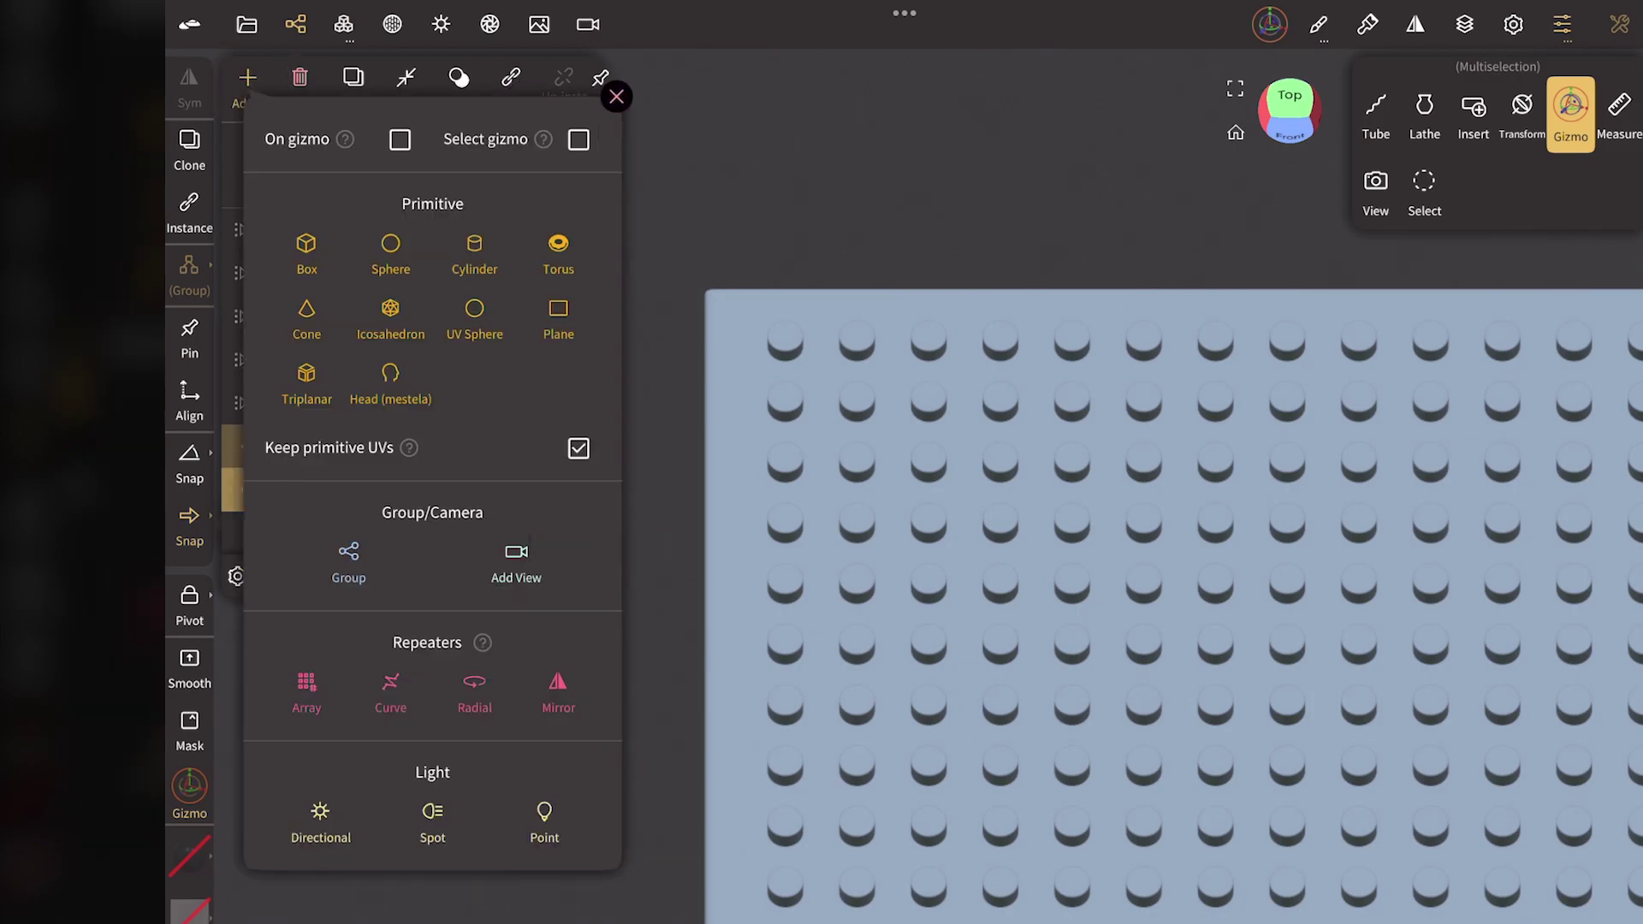
left_click(348, 558)
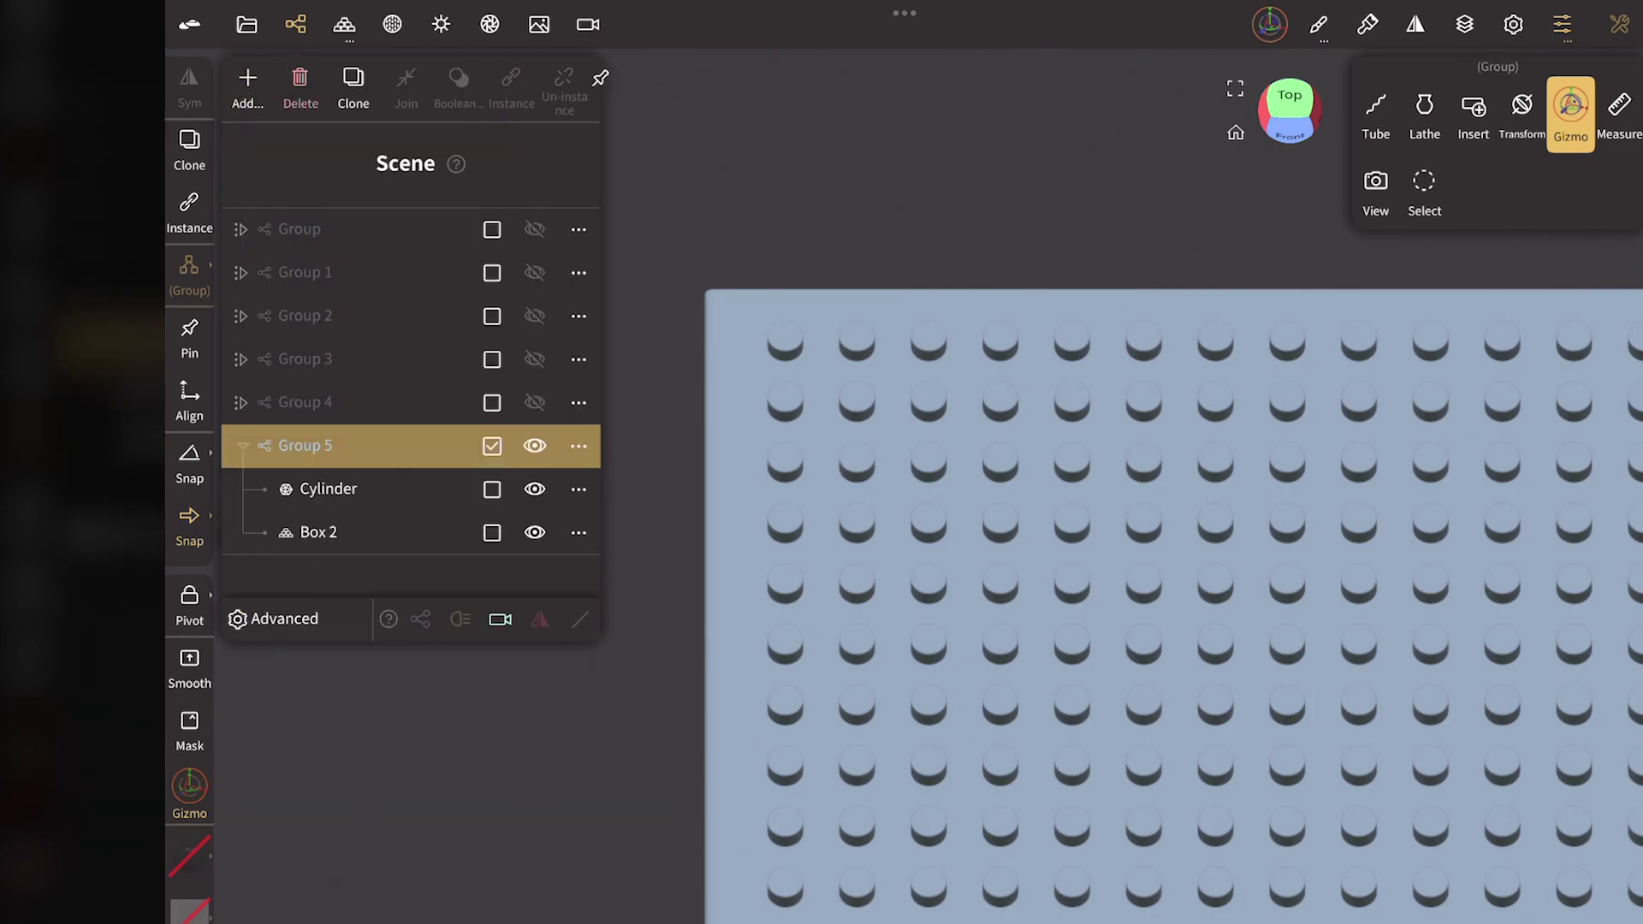
left_click(243, 446)
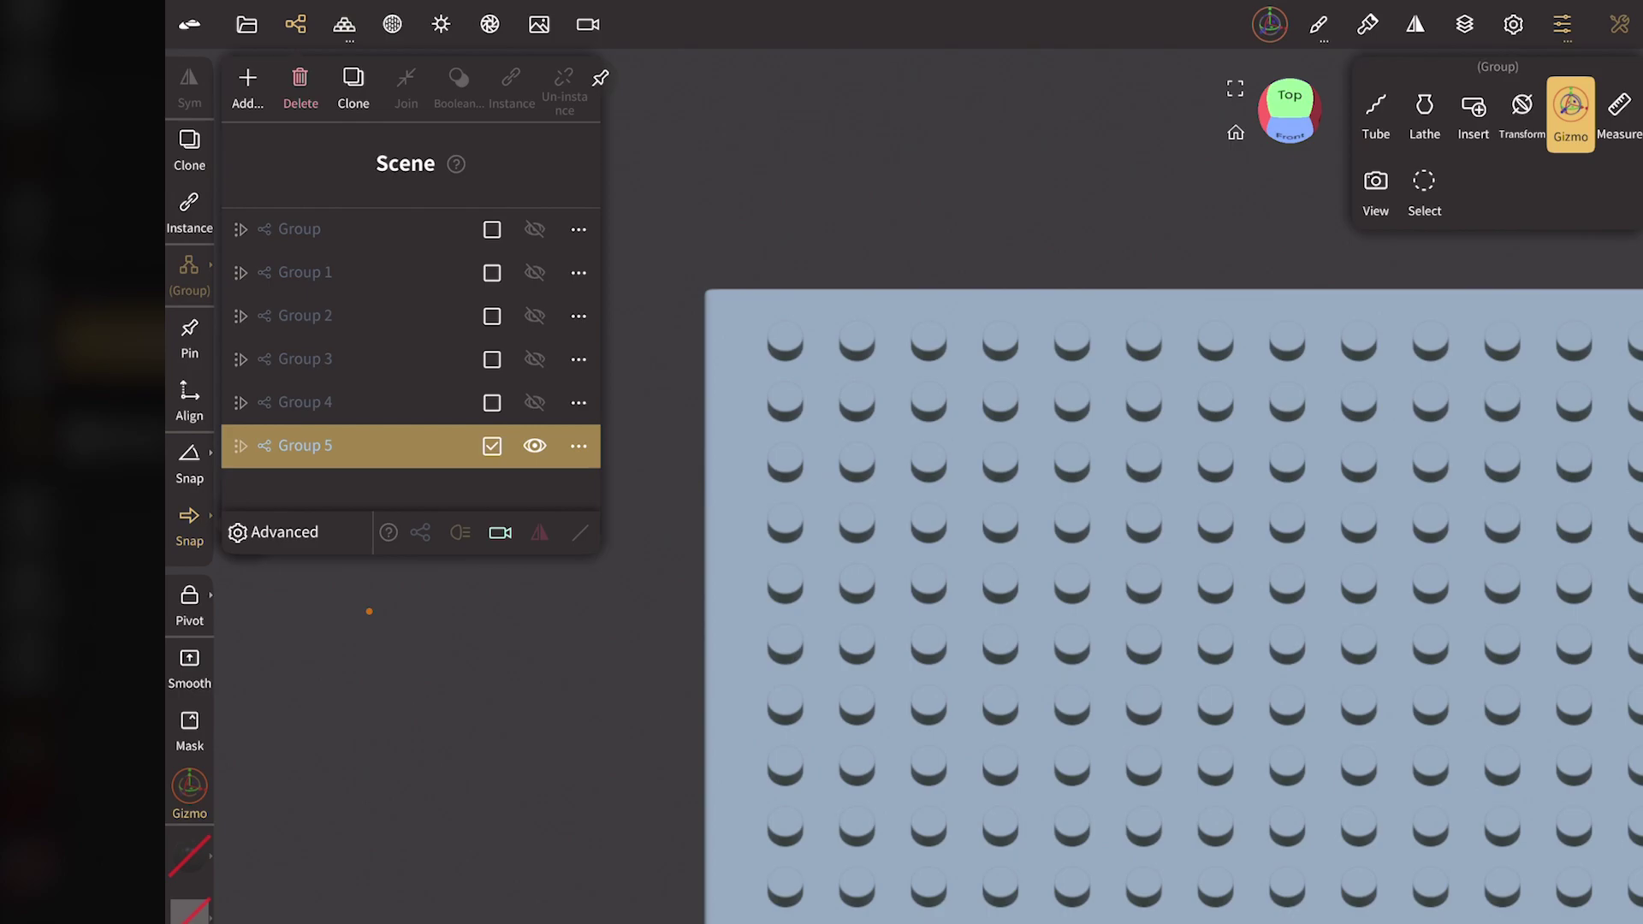
left_click(1293, 86)
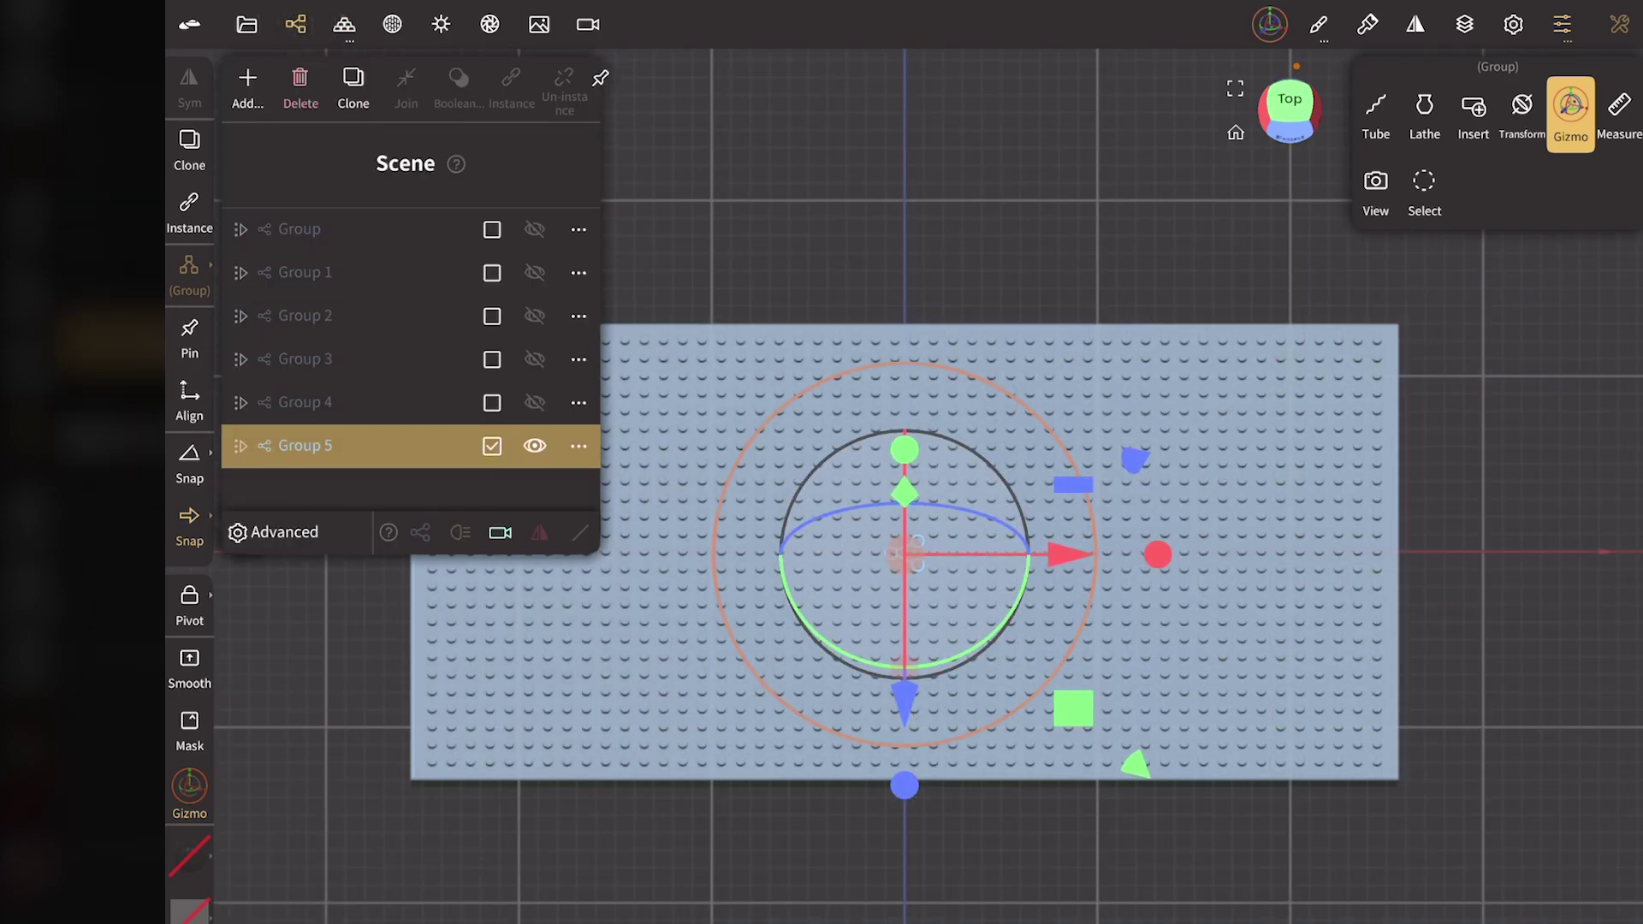
Step: Unhide the letter groups Group through Group 4 and select them all
left_click_drag(535, 403, 550, 218)
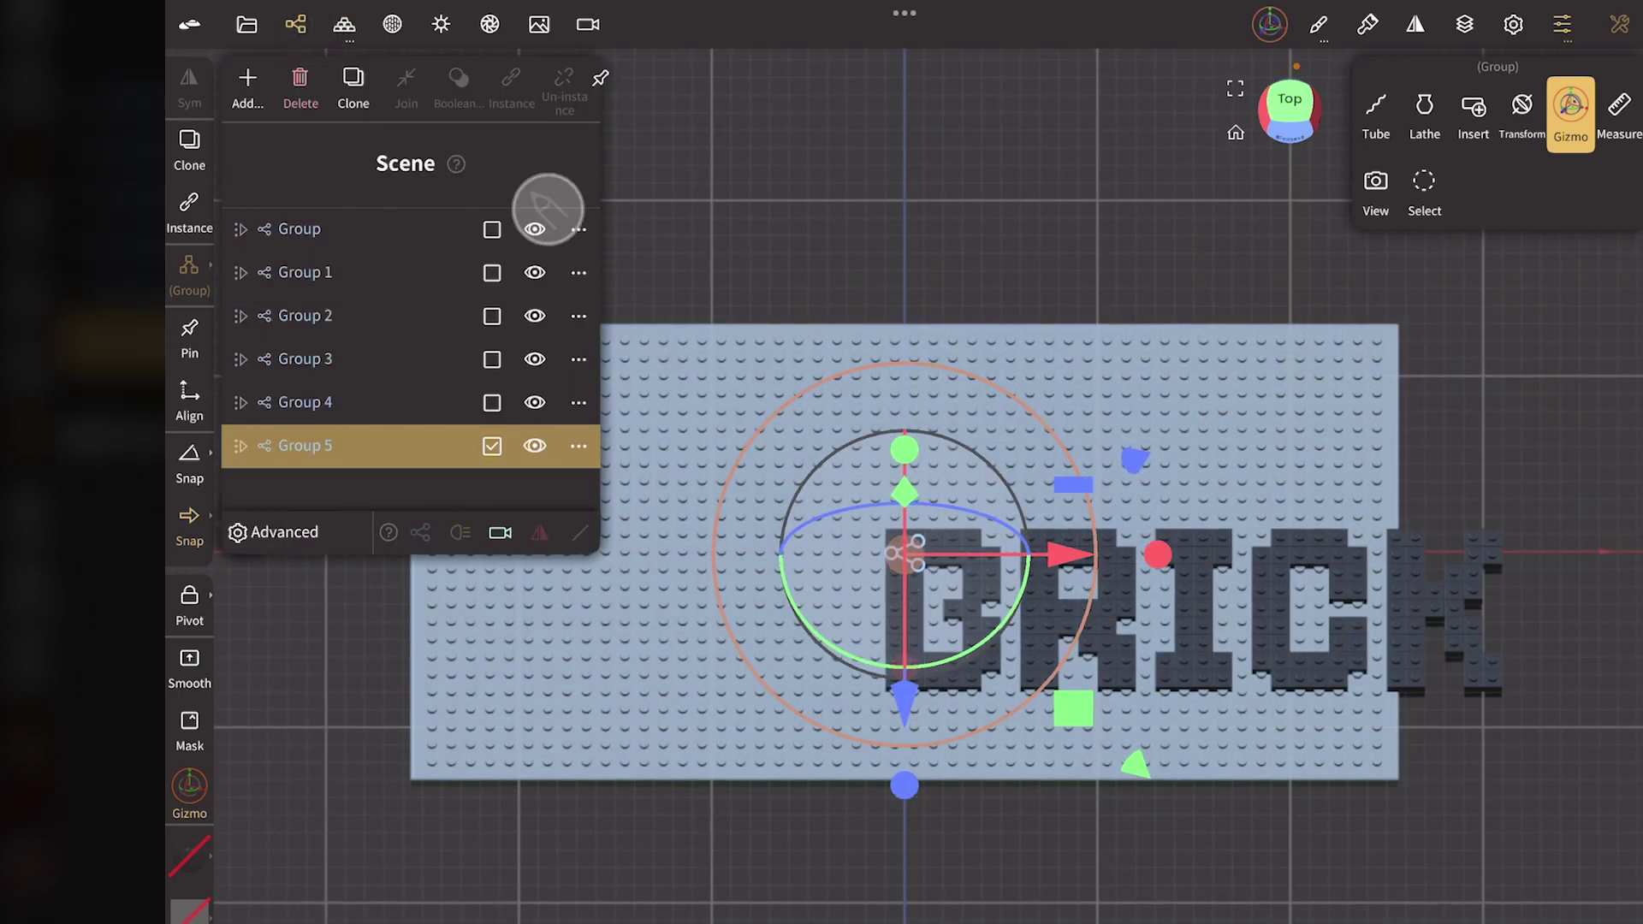
left_click(492, 446)
left_click_drag(493, 402, 514, 190)
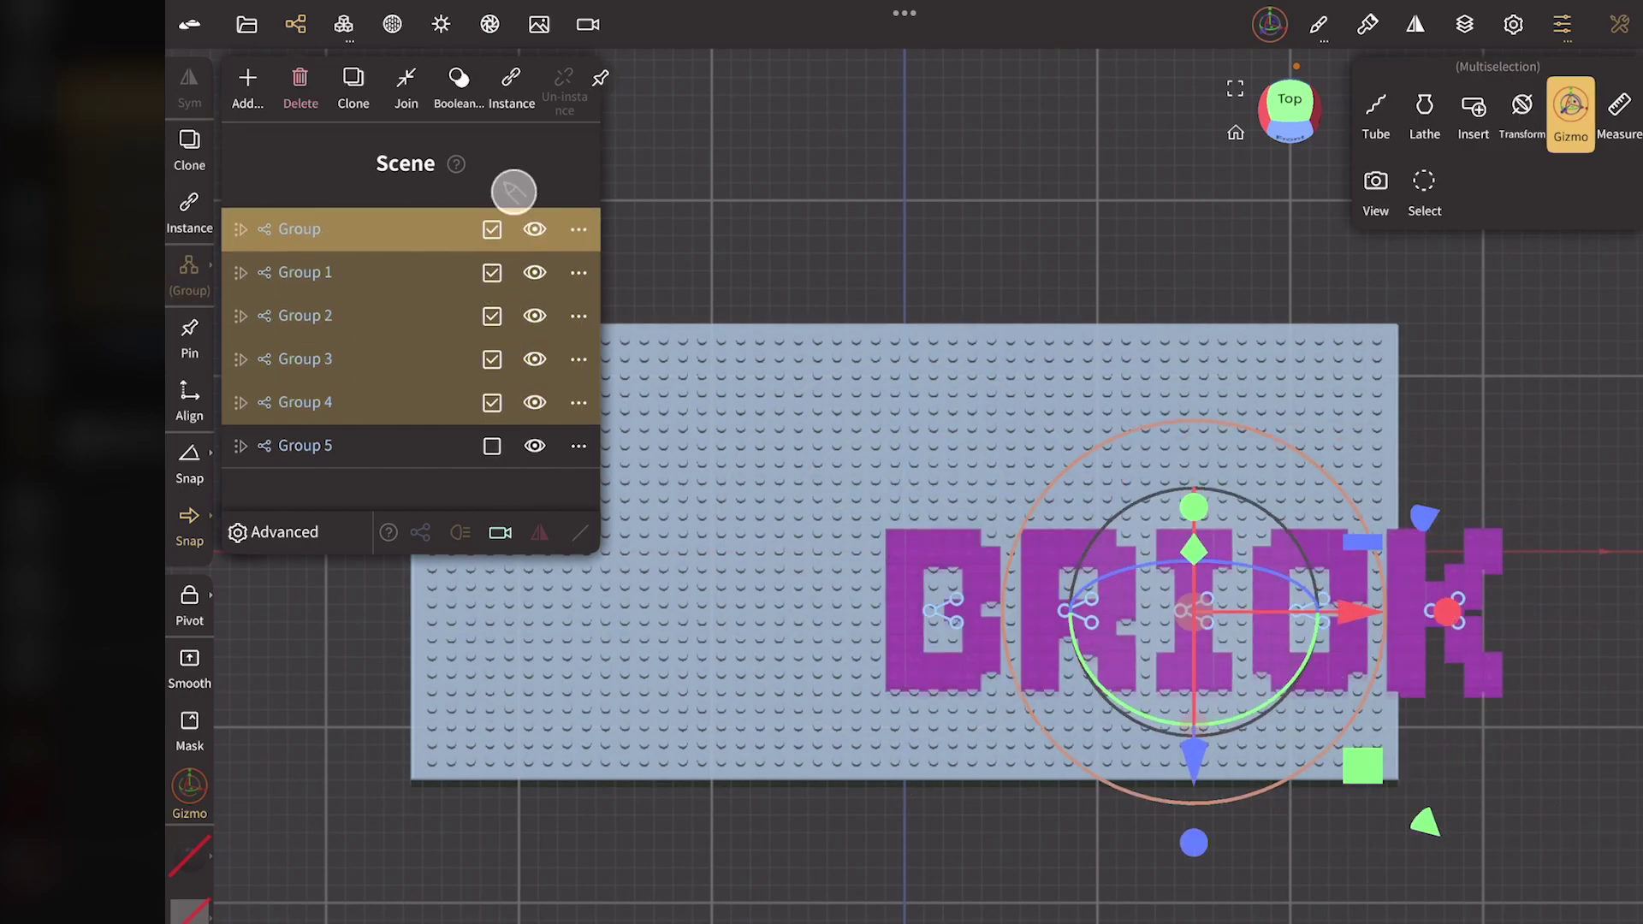
left_click(296, 24)
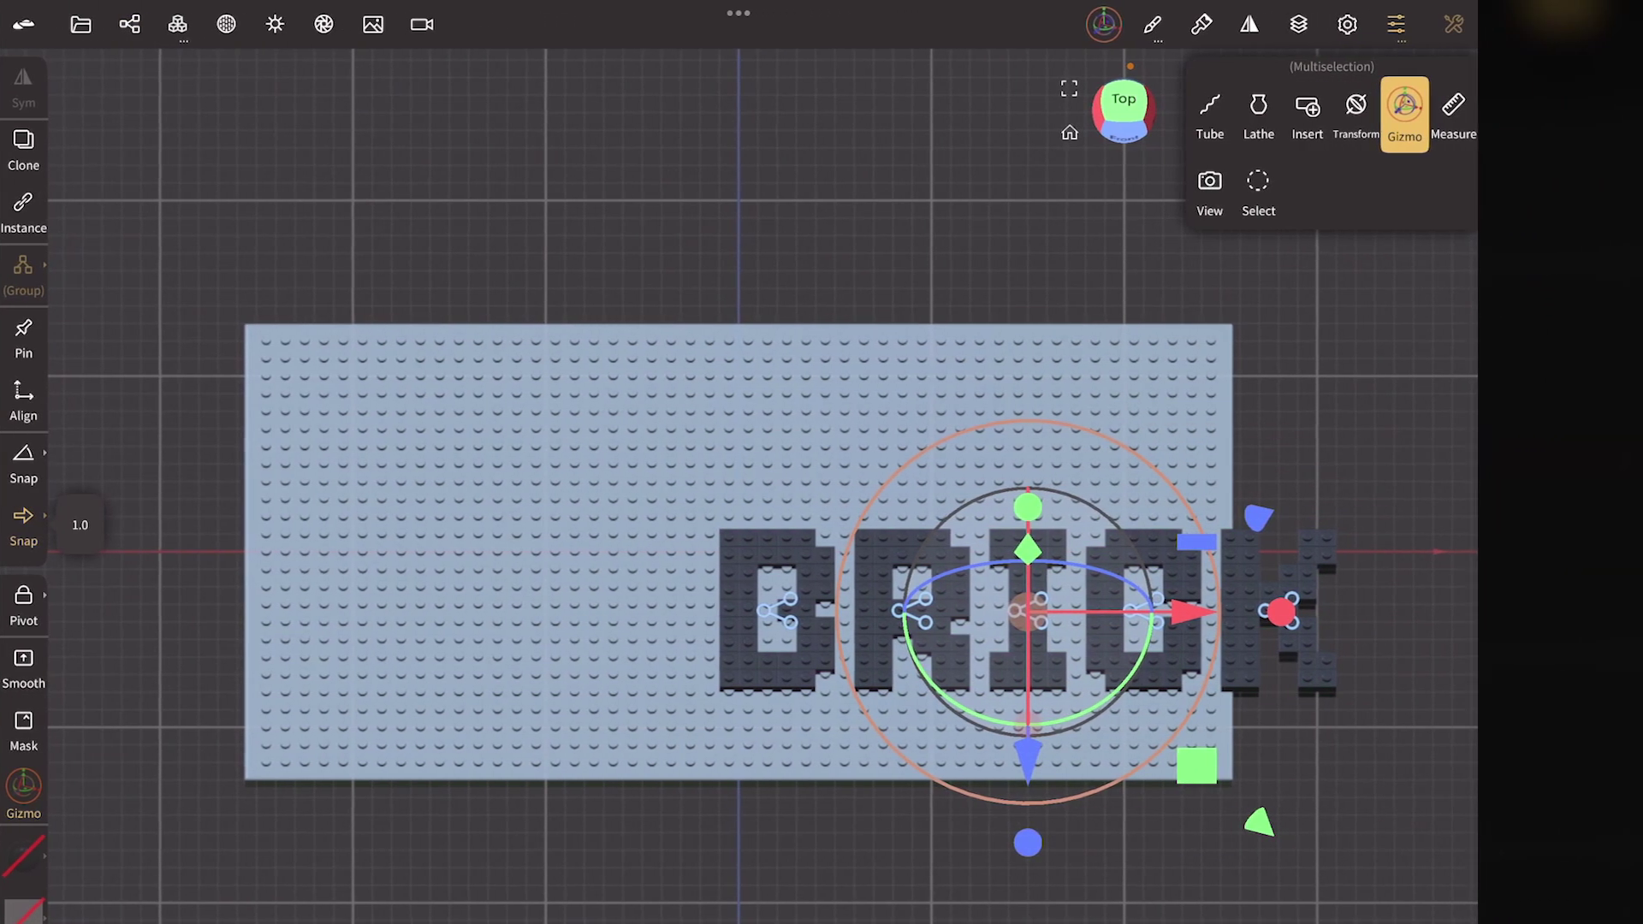
Step: Recentre the gizmo origin, set snap to 0.1, and lower the letters onto the plate
left_click(1404, 114)
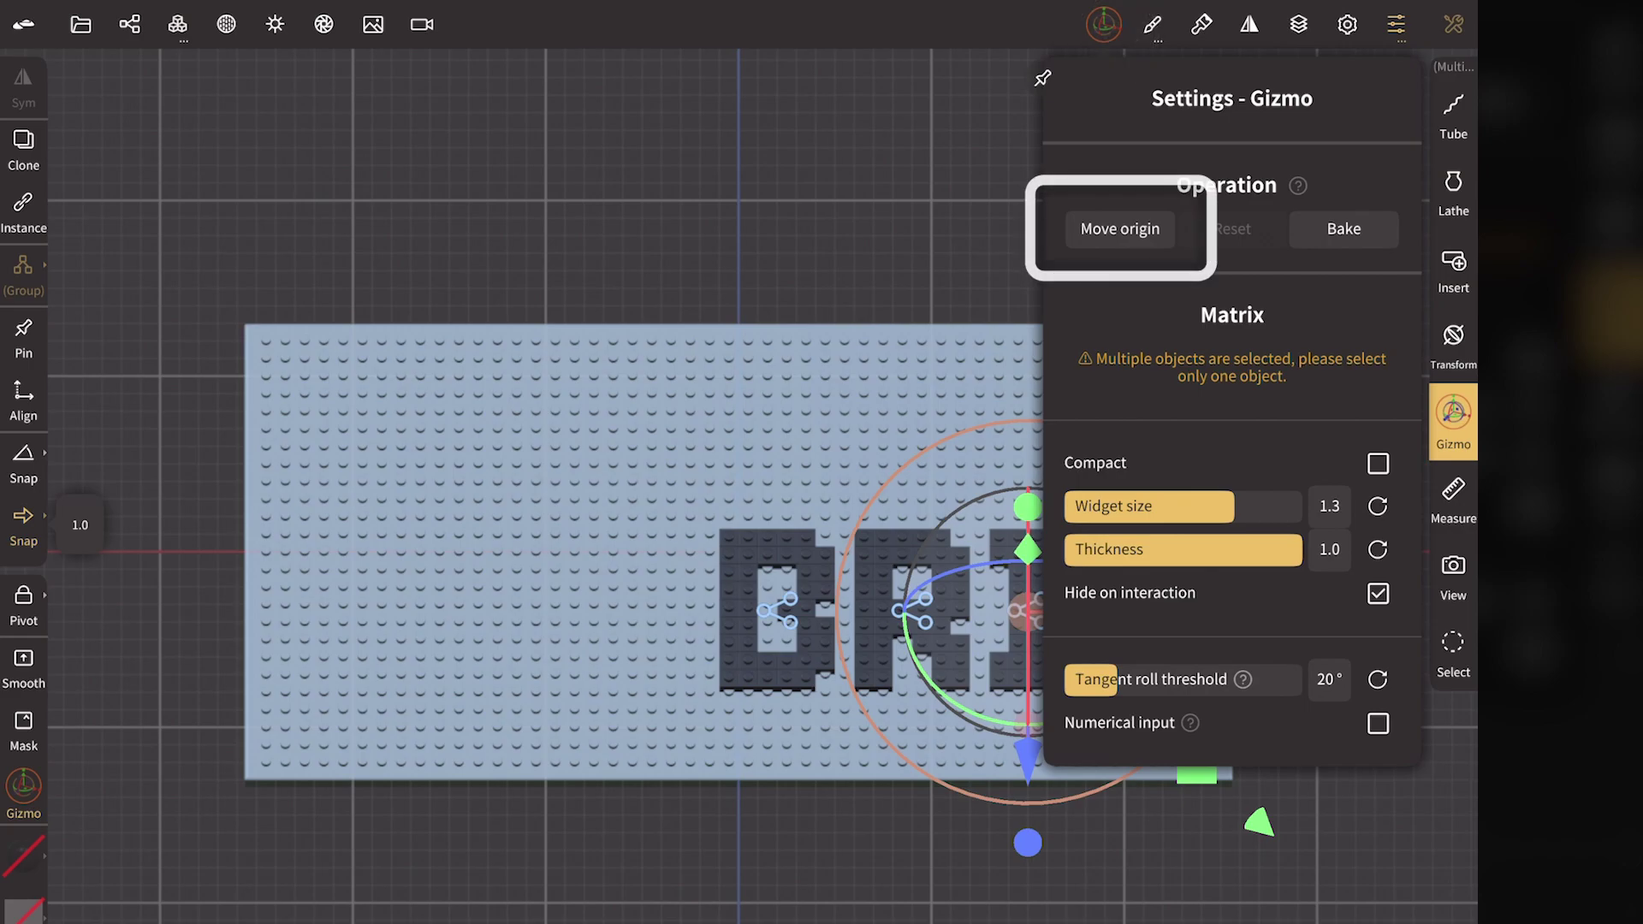
left_click(1119, 229)
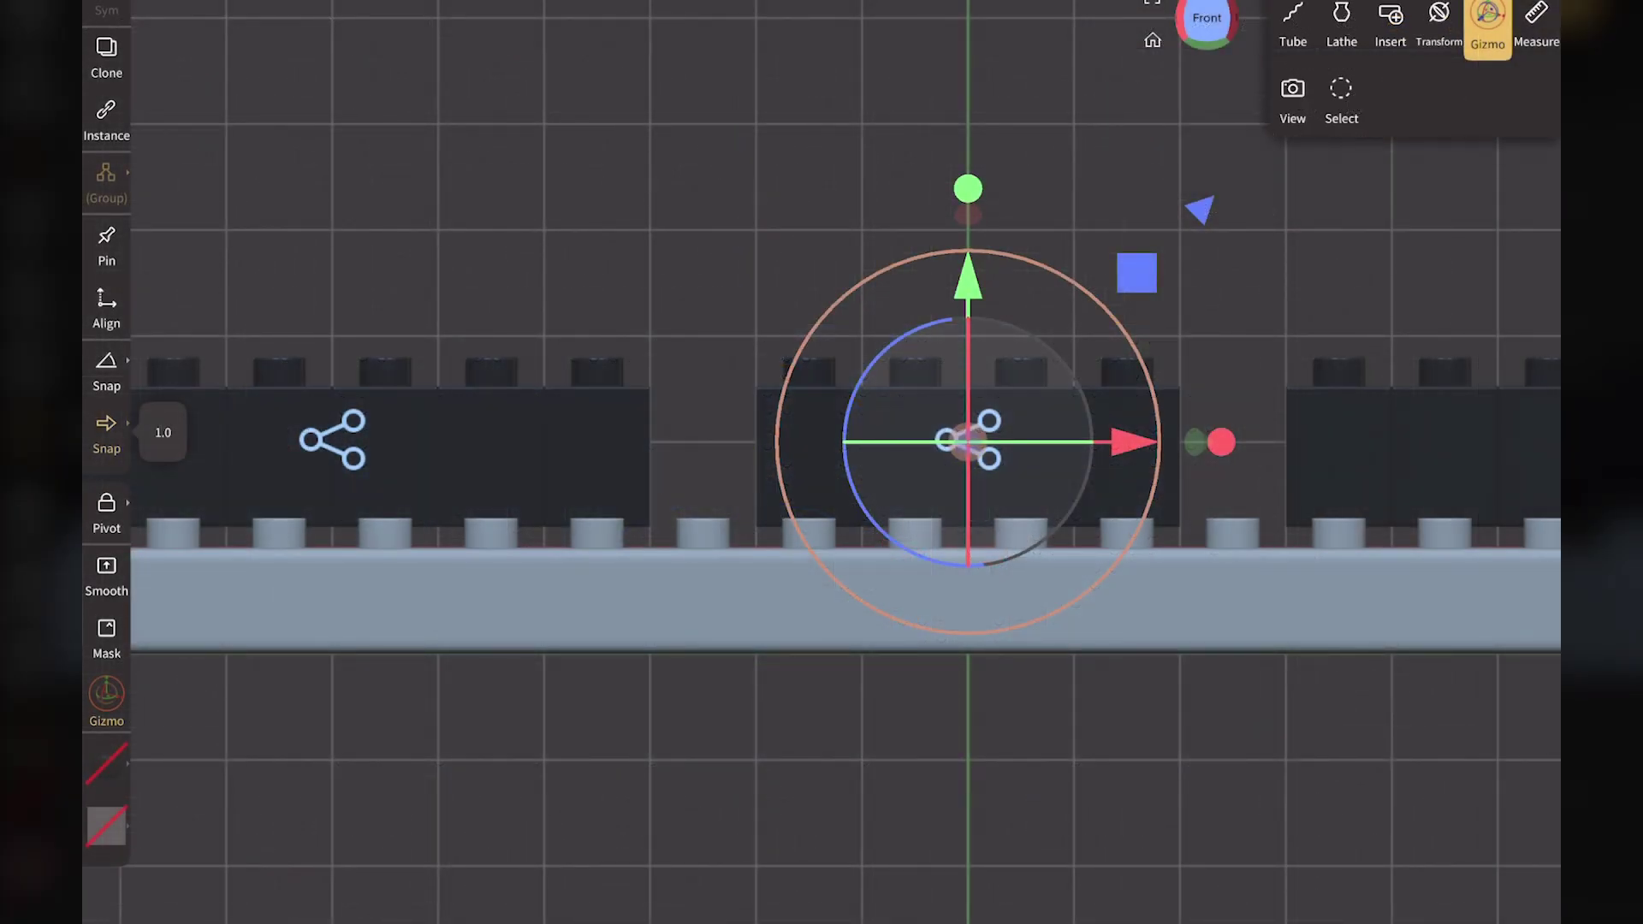
left_click(163, 432)
type(".1")
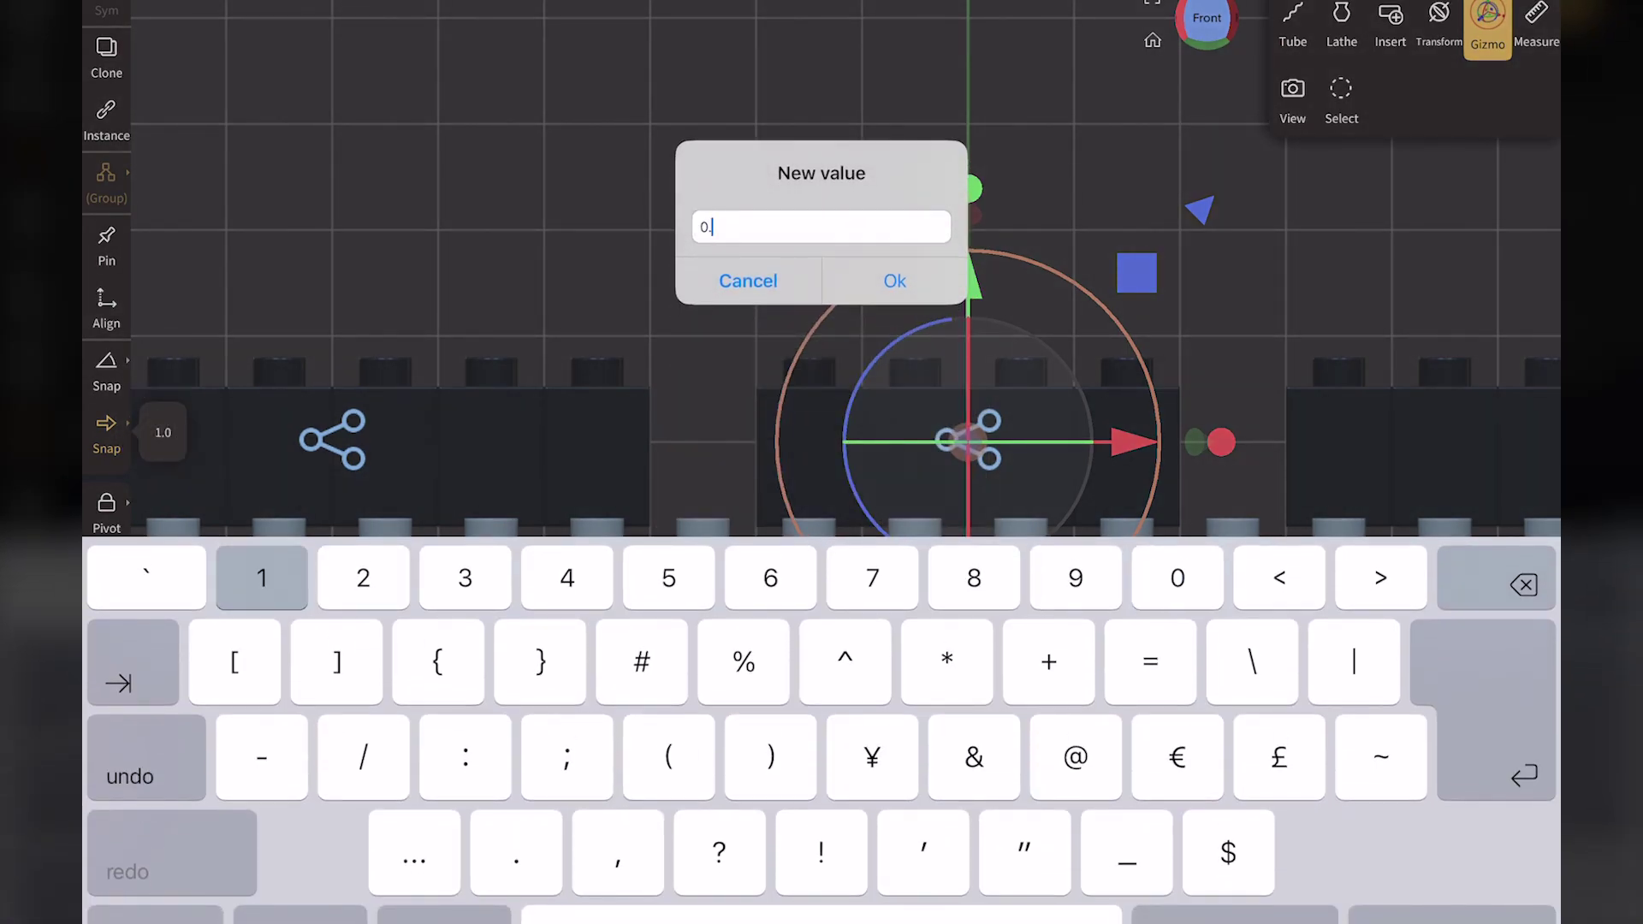
key("Return")
left_click_drag(968, 283, 968, 304)
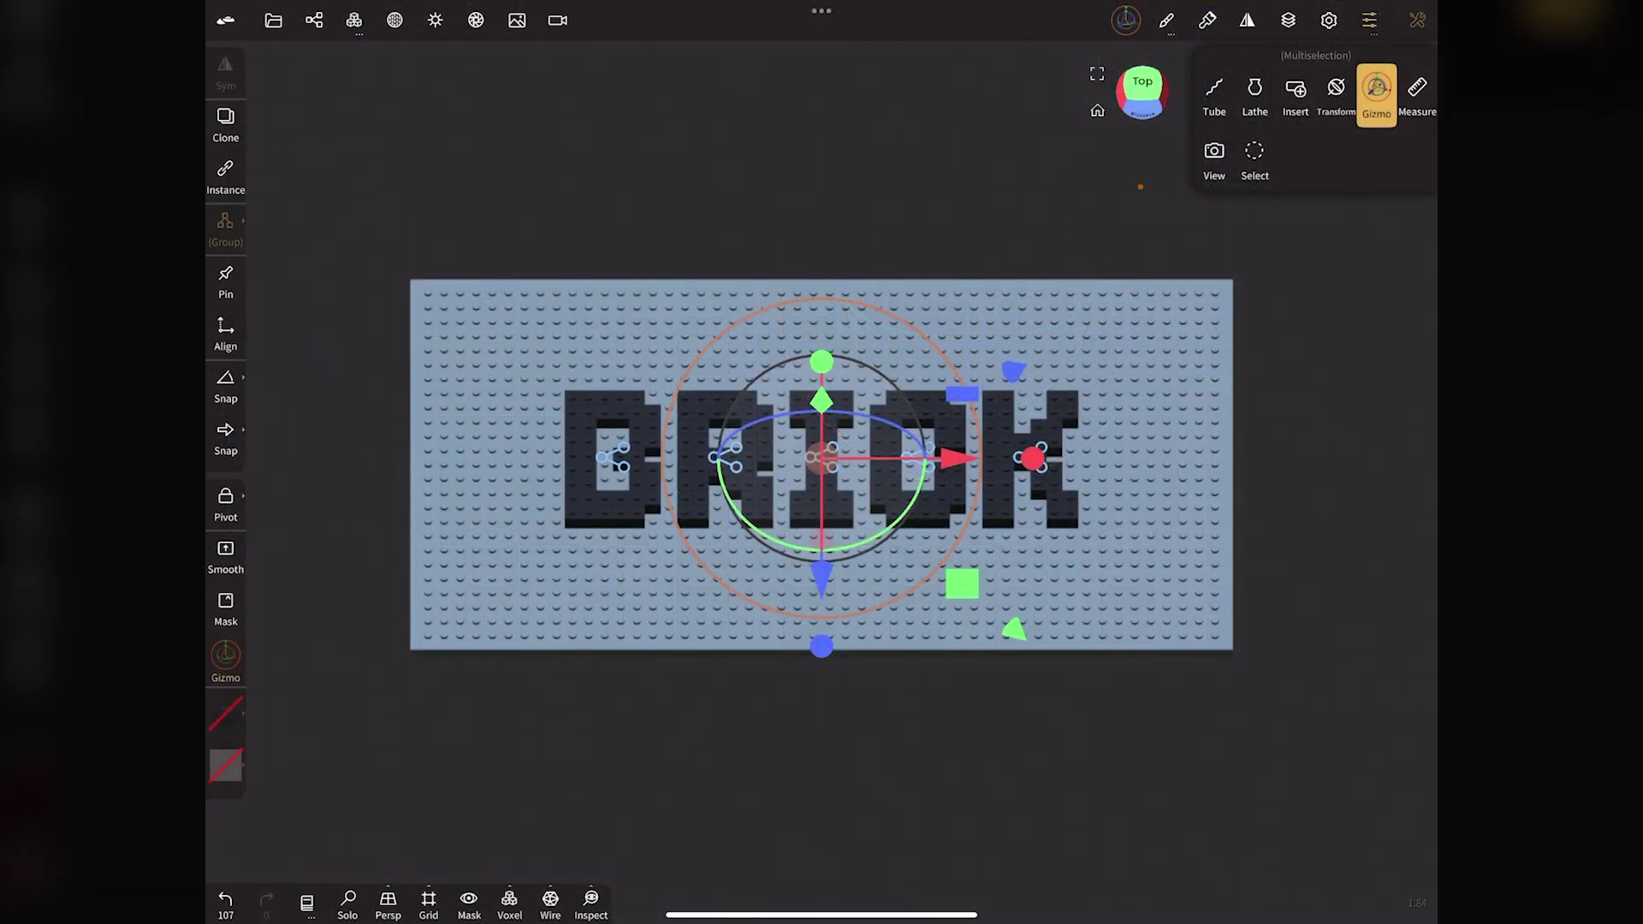
Step: Raise the existing scene light's intensity to 3.62
left_click(434, 16)
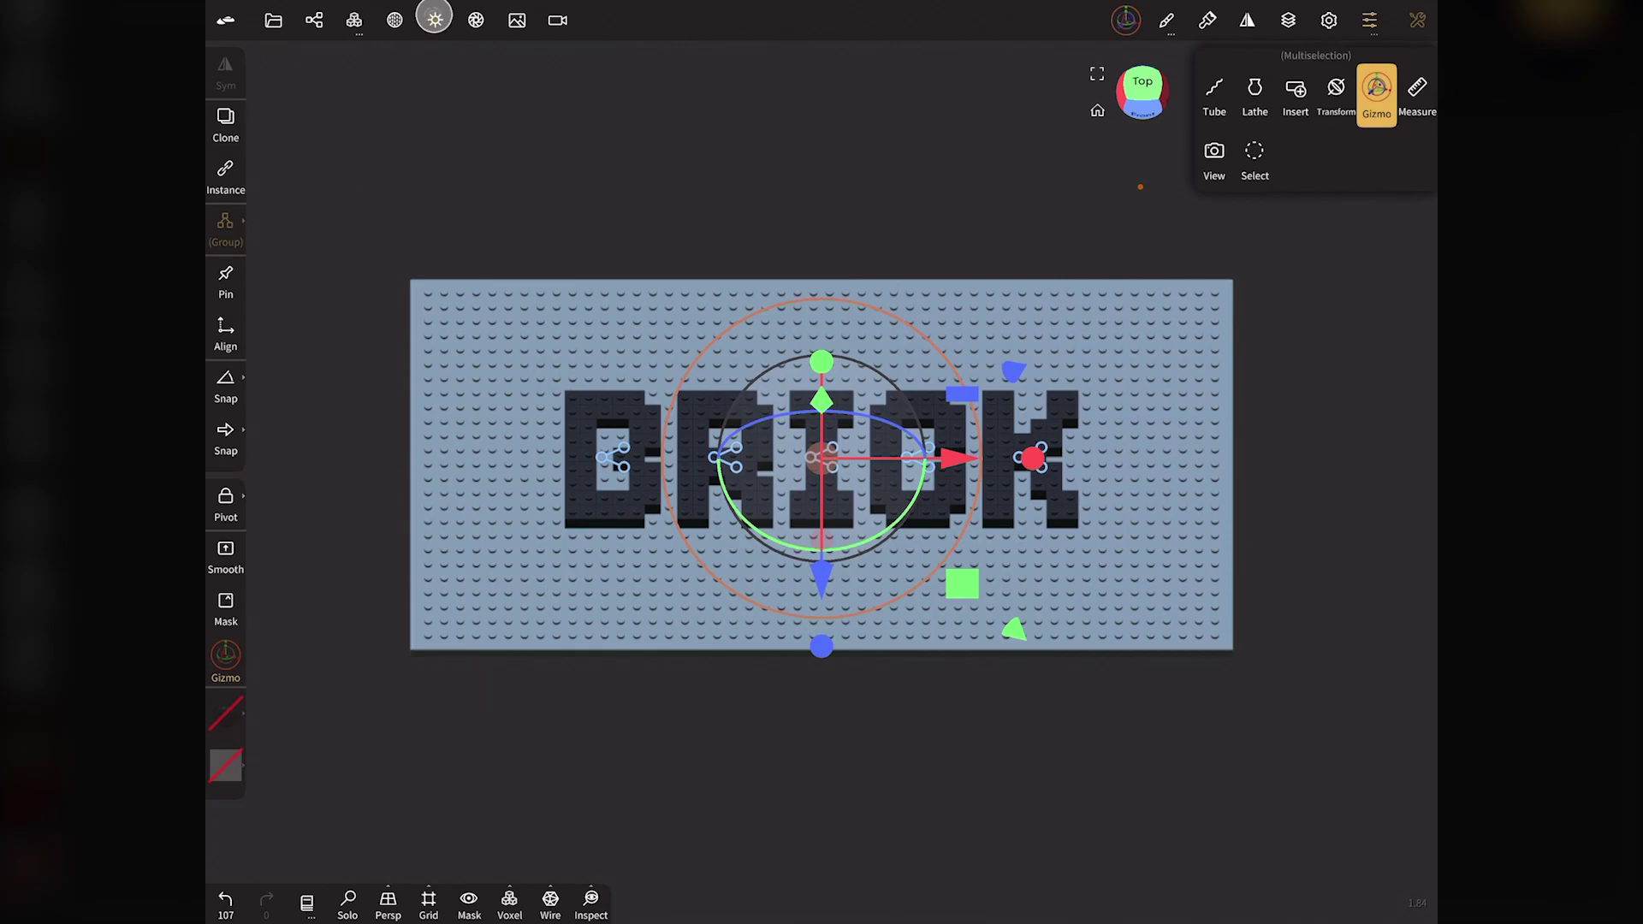
left_click(404, 360)
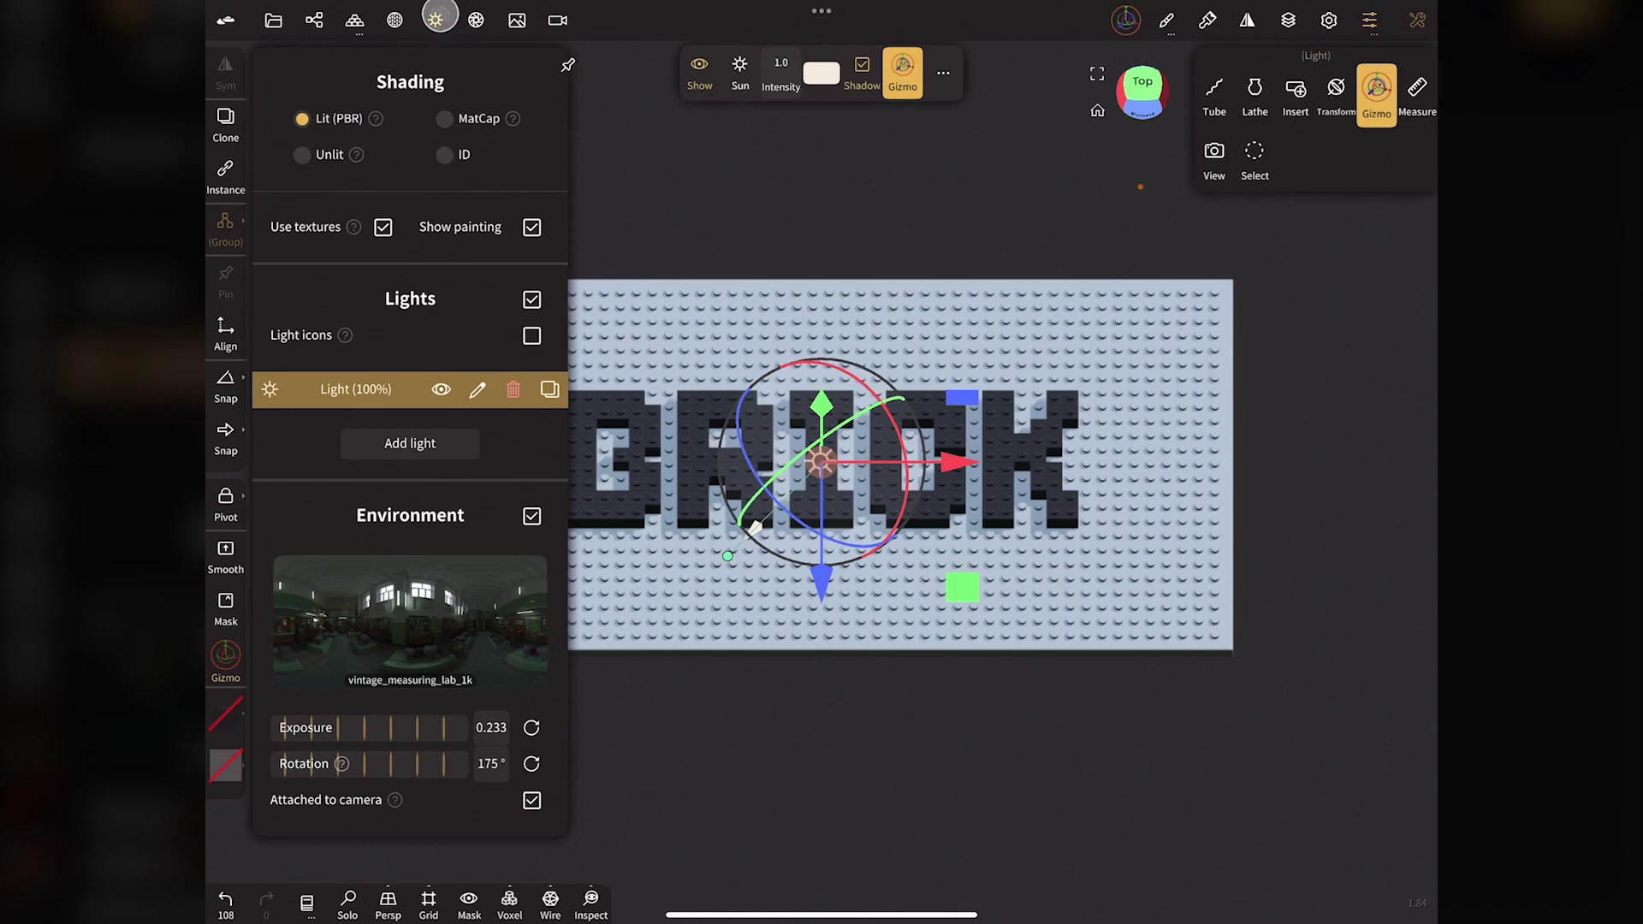
left_click(439, 16)
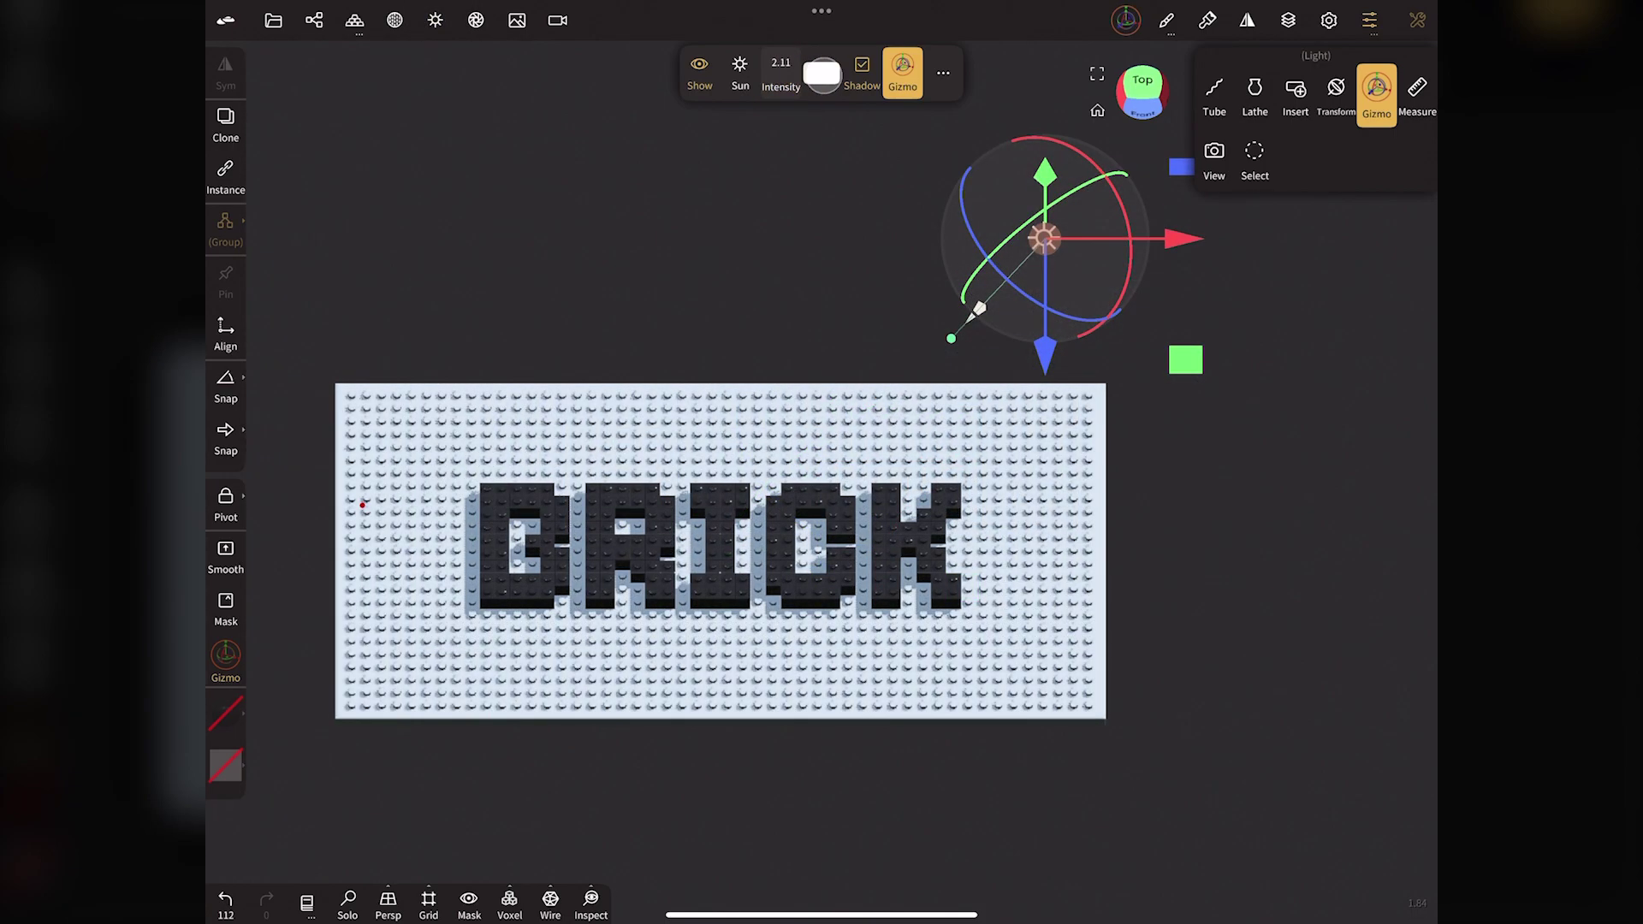
left_click_drag(821, 73, 856, 70)
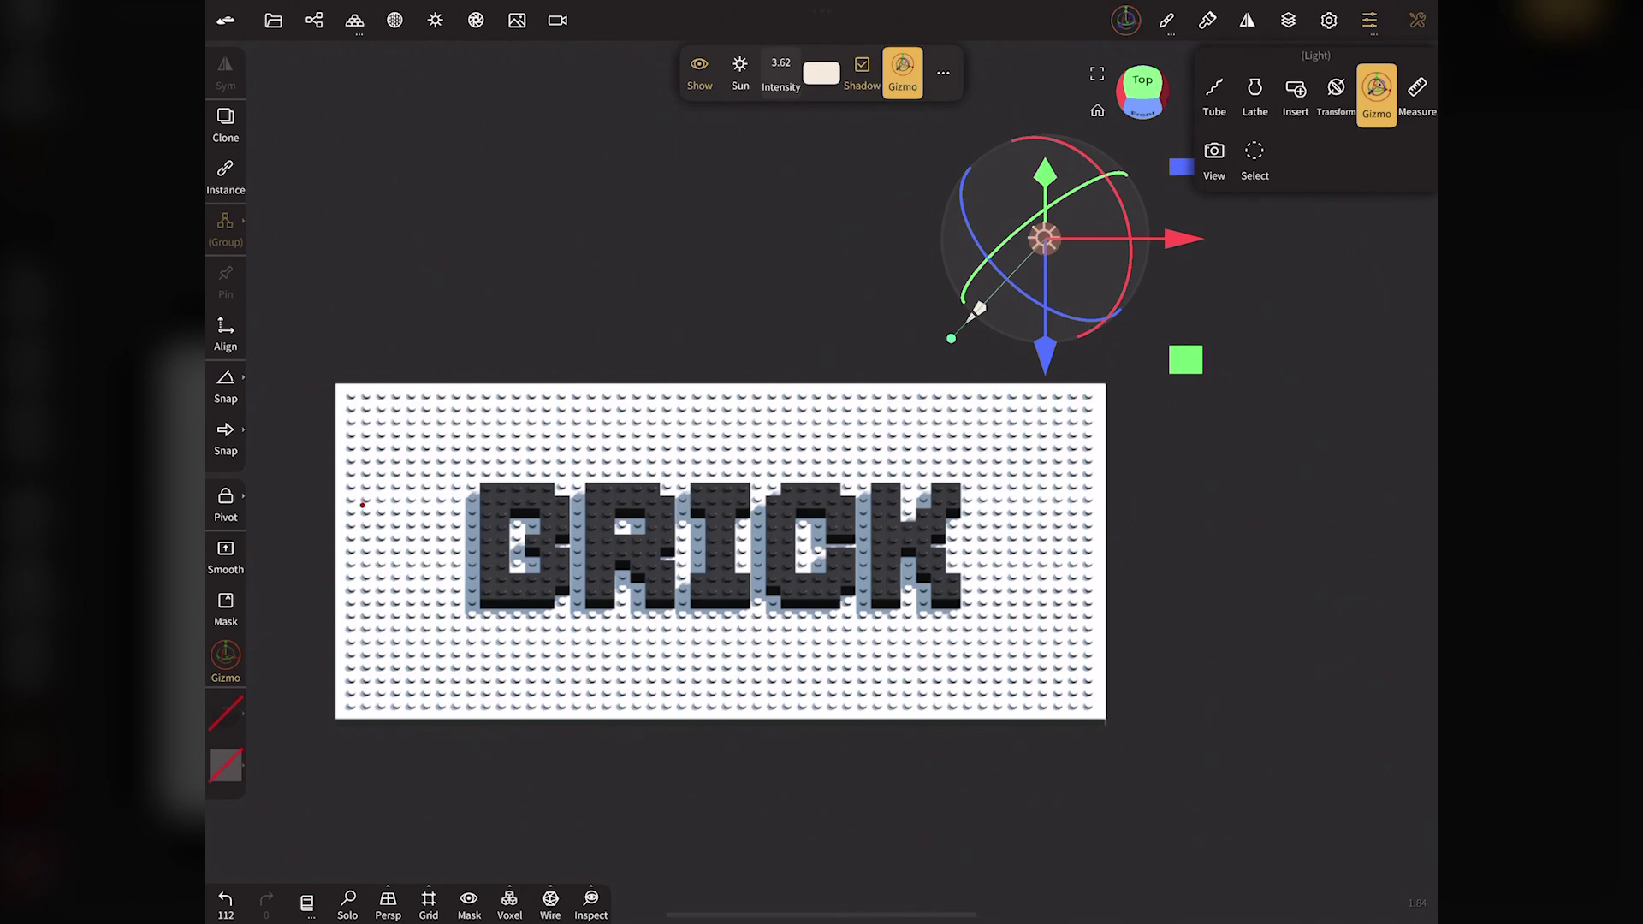
Step: Add a spotlight at the plate's upper right with a ~96° cone and intensity 4654
left_click(434, 19)
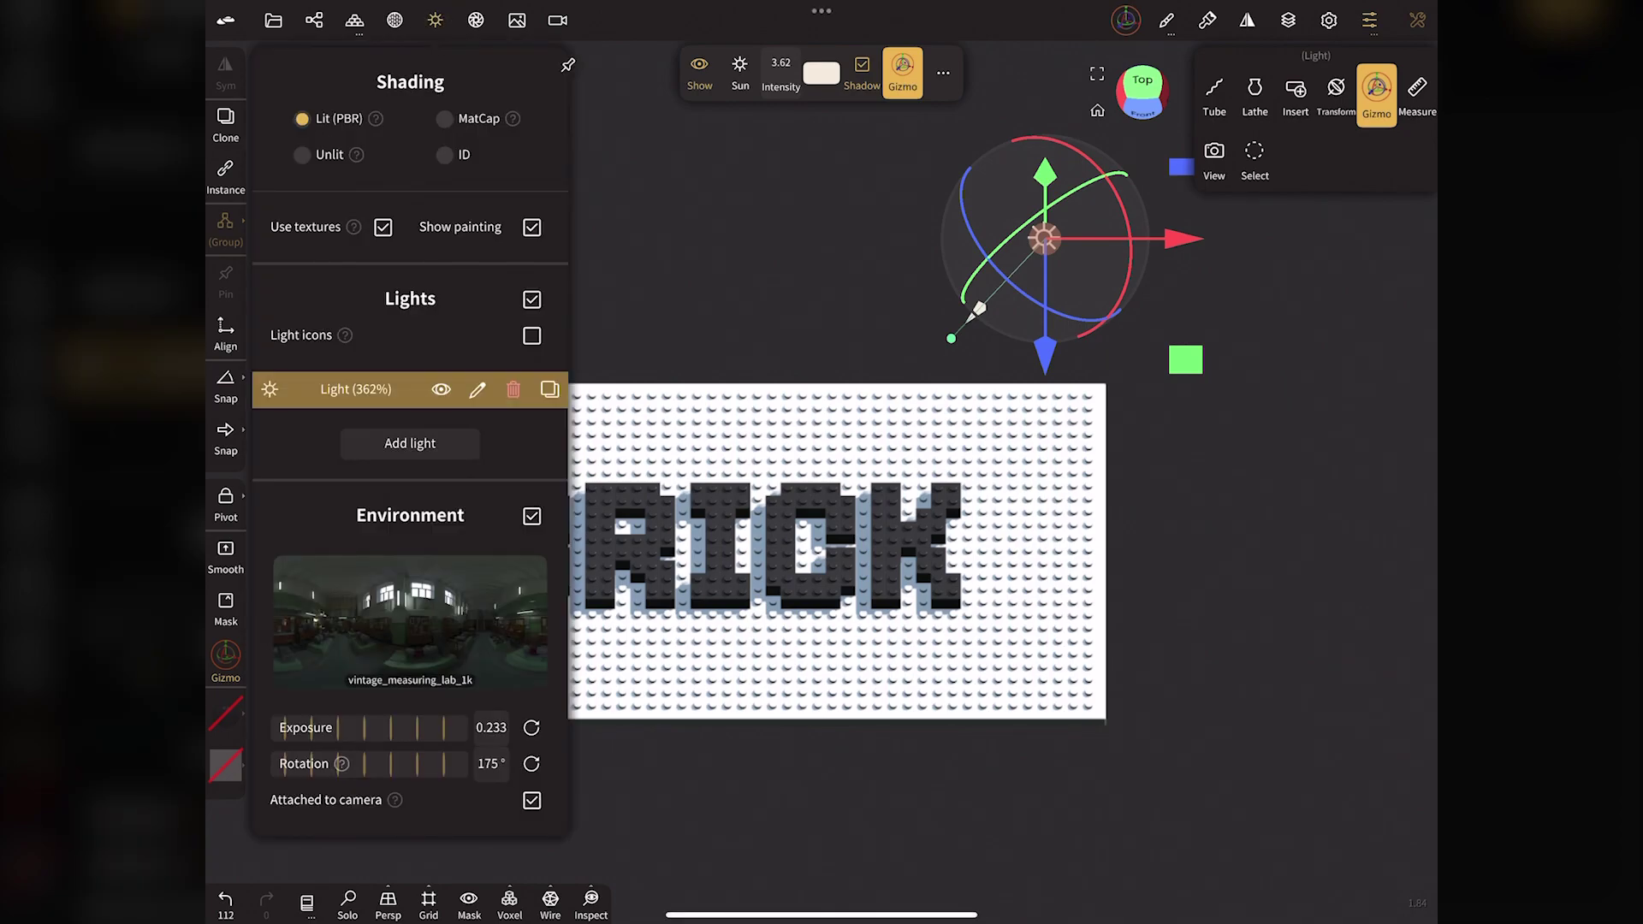
left_click(385, 443)
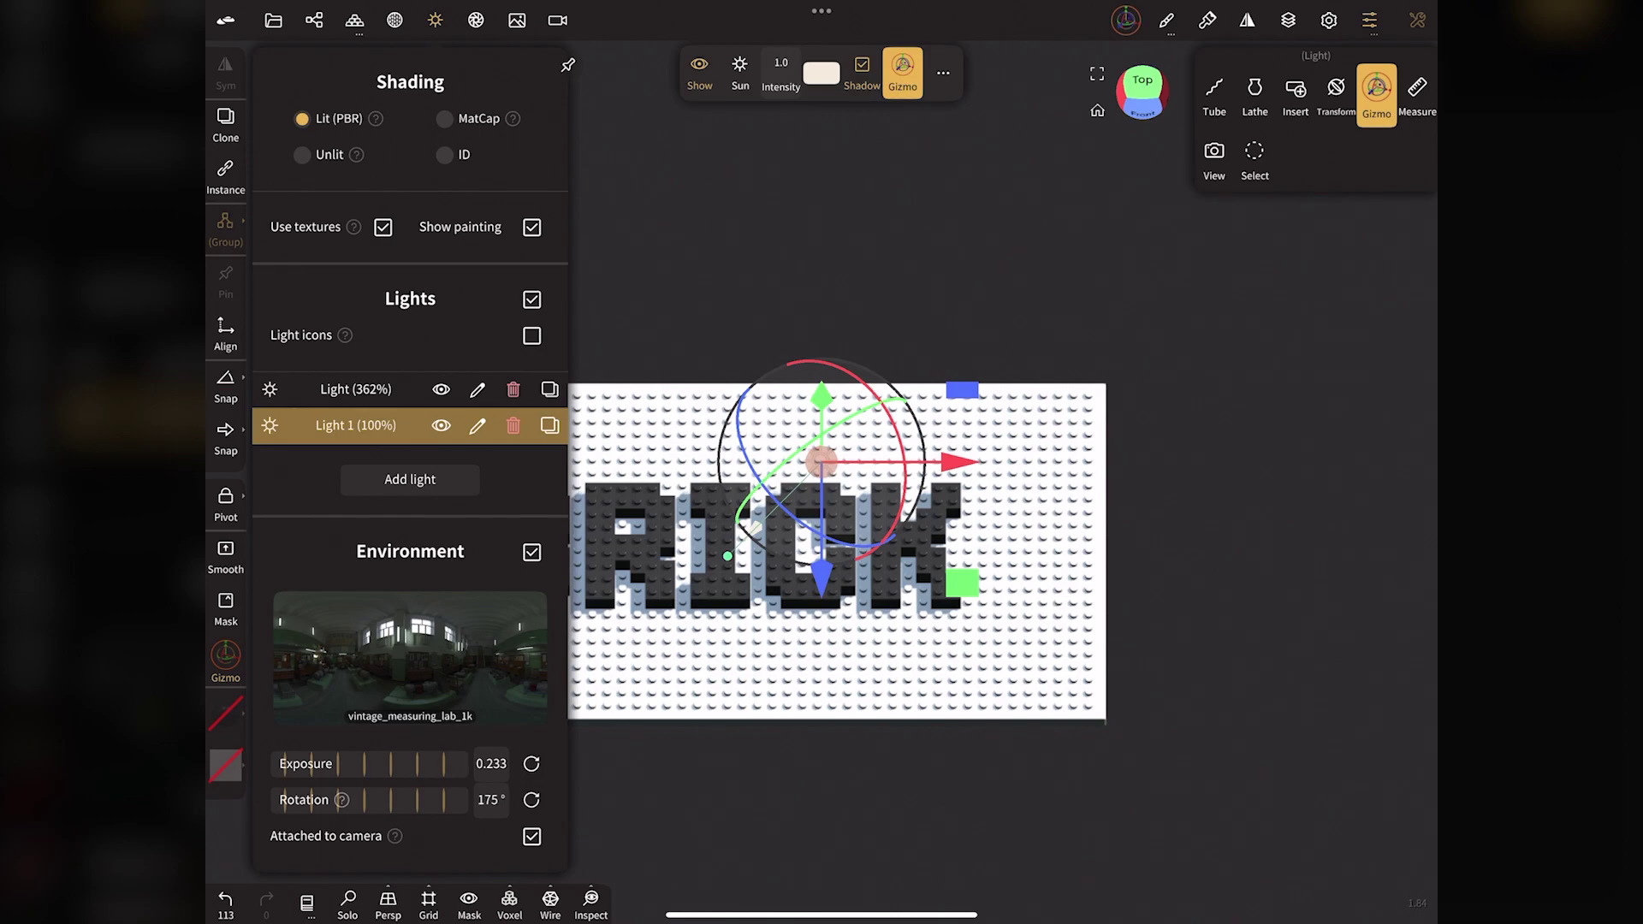
left_click(436, 19)
left_click(740, 69)
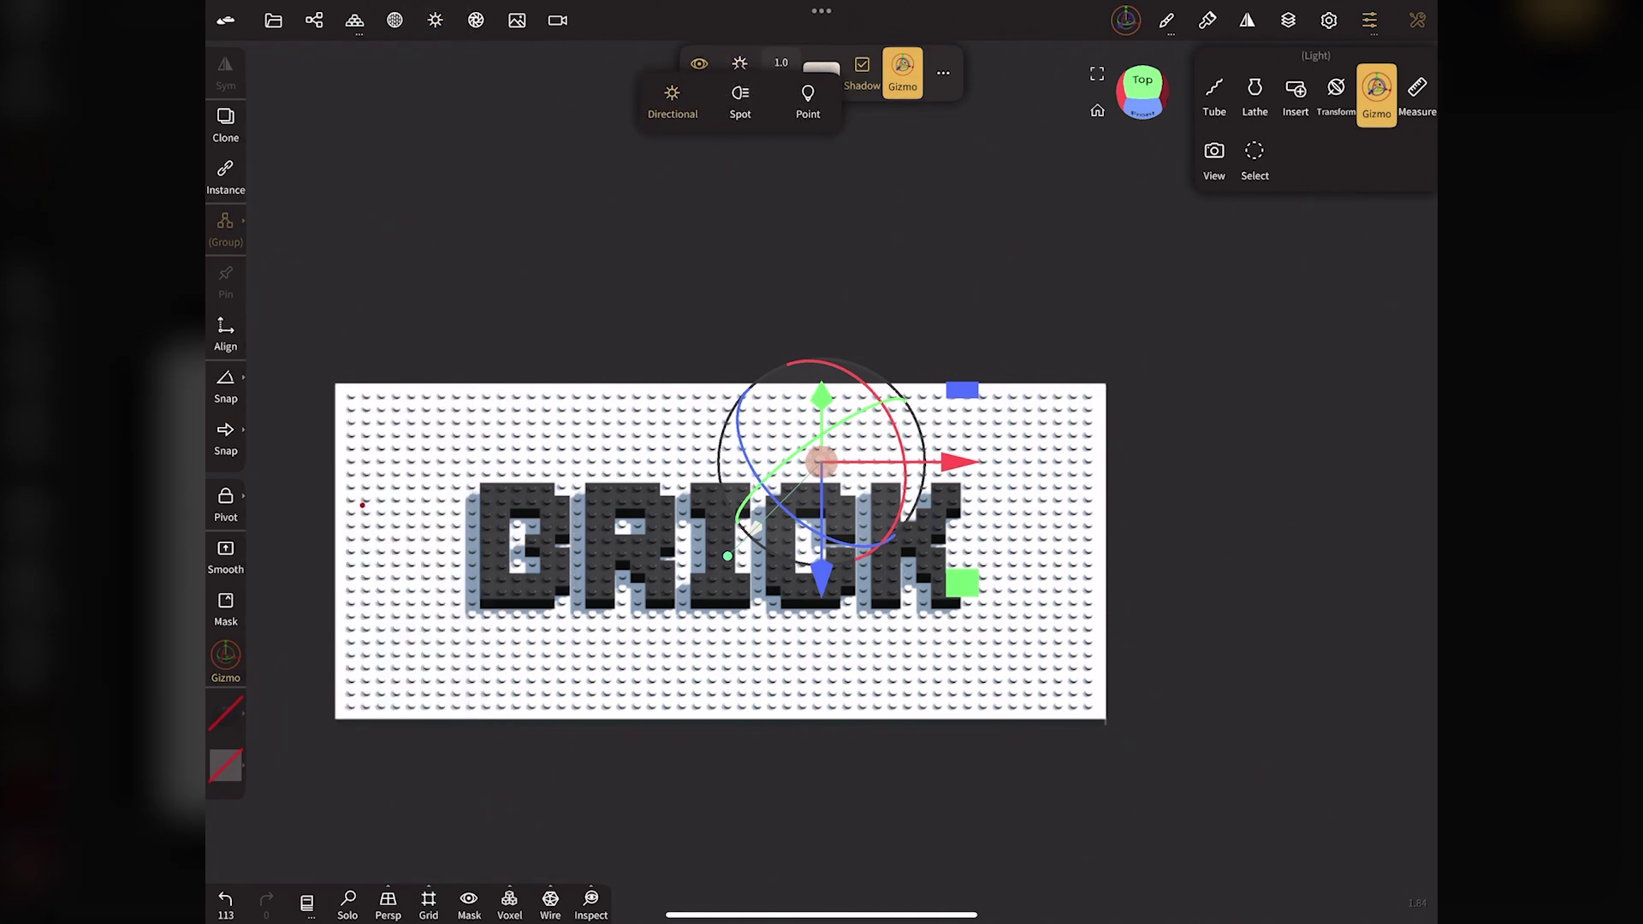
left_click(740, 98)
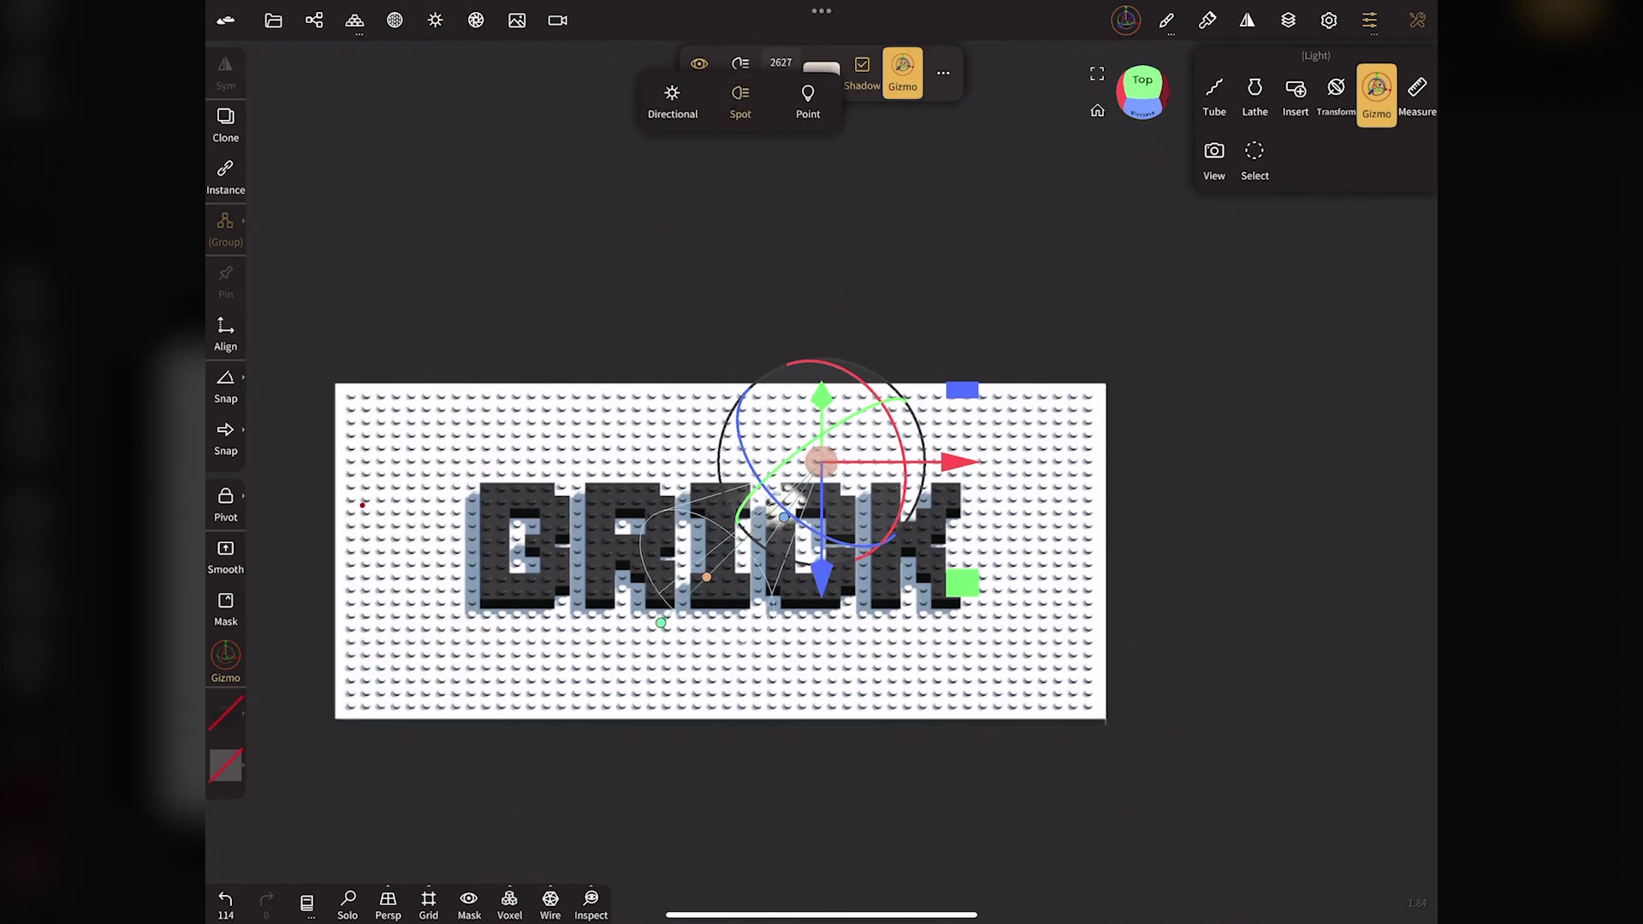
left_click_drag(820, 462, 1057, 246)
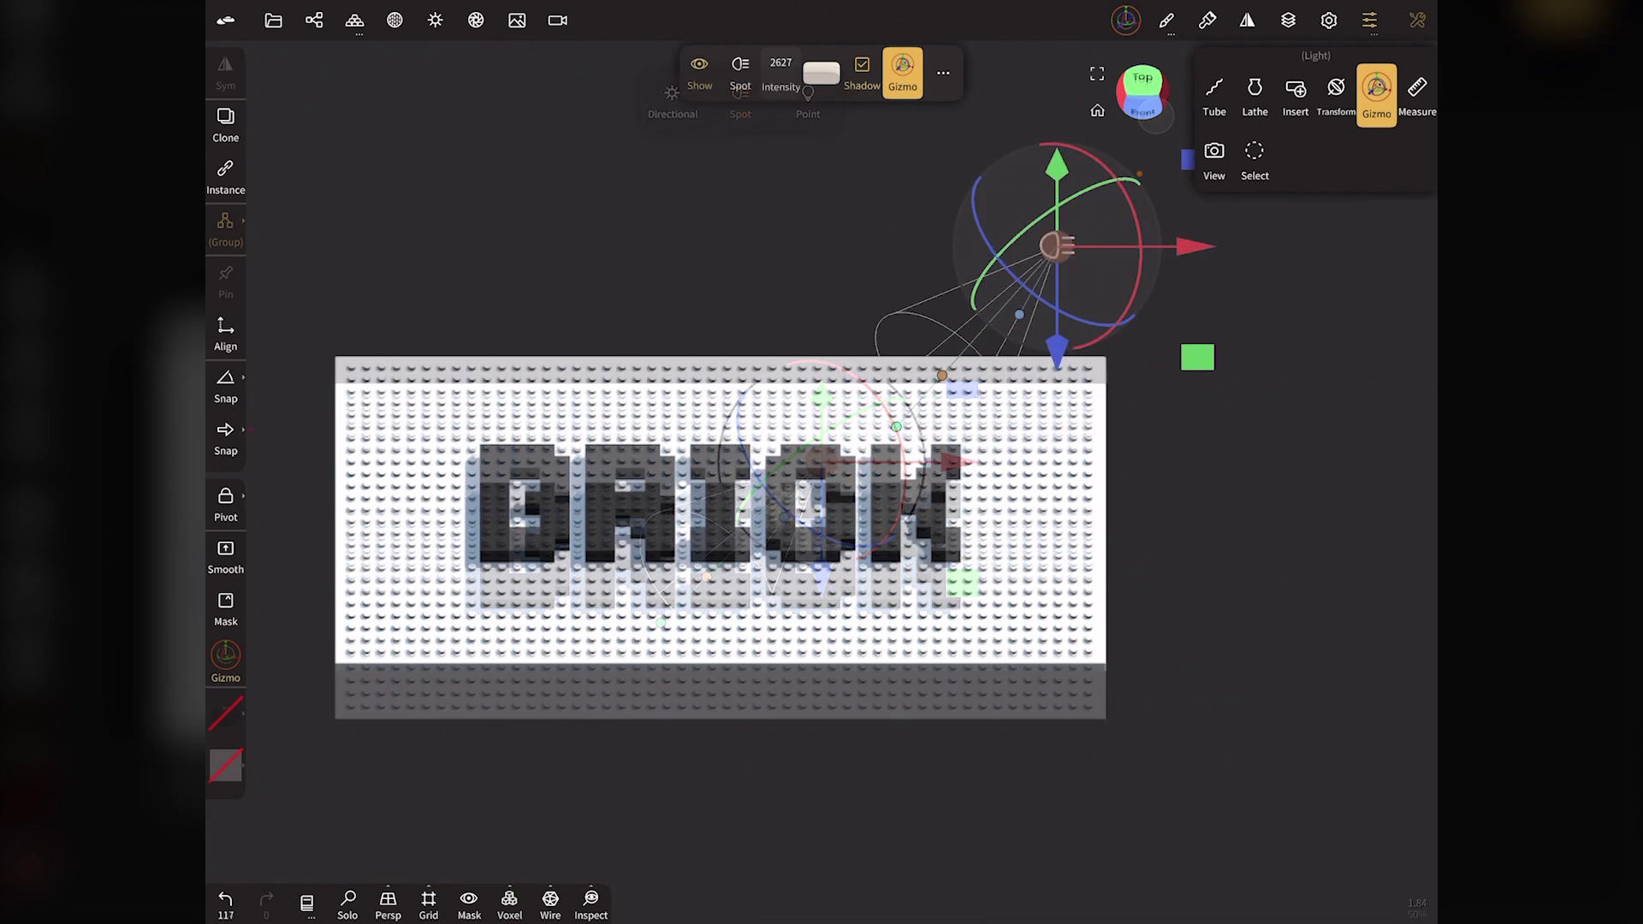
left_click_drag(941, 375, 983, 328)
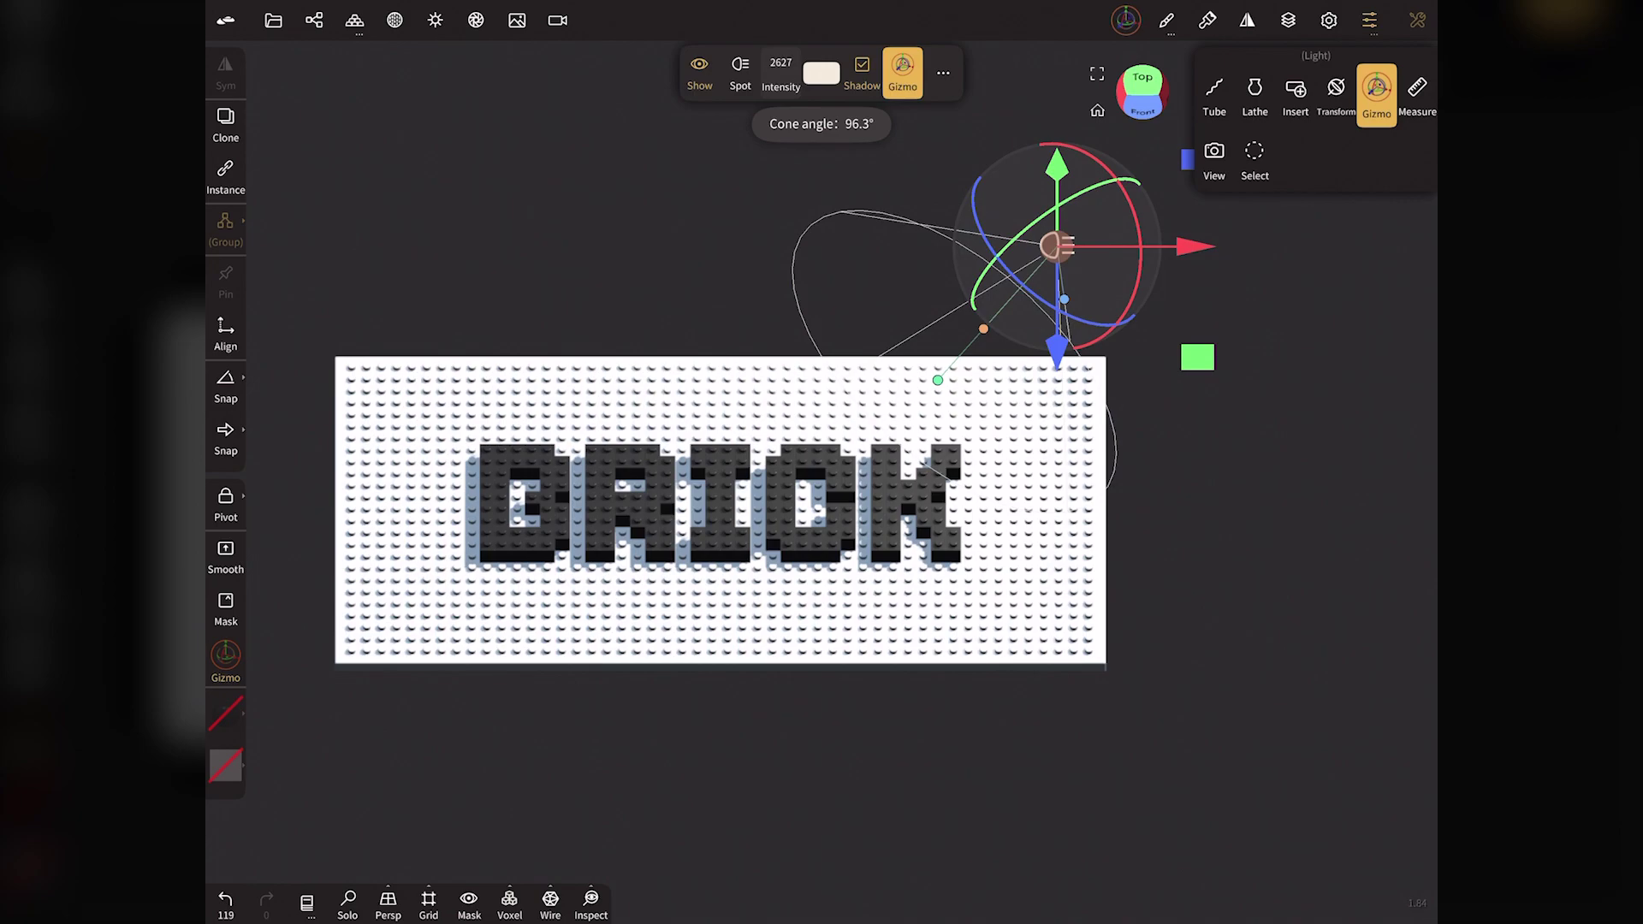
left_click_drag(1284, 599, 1283, 650)
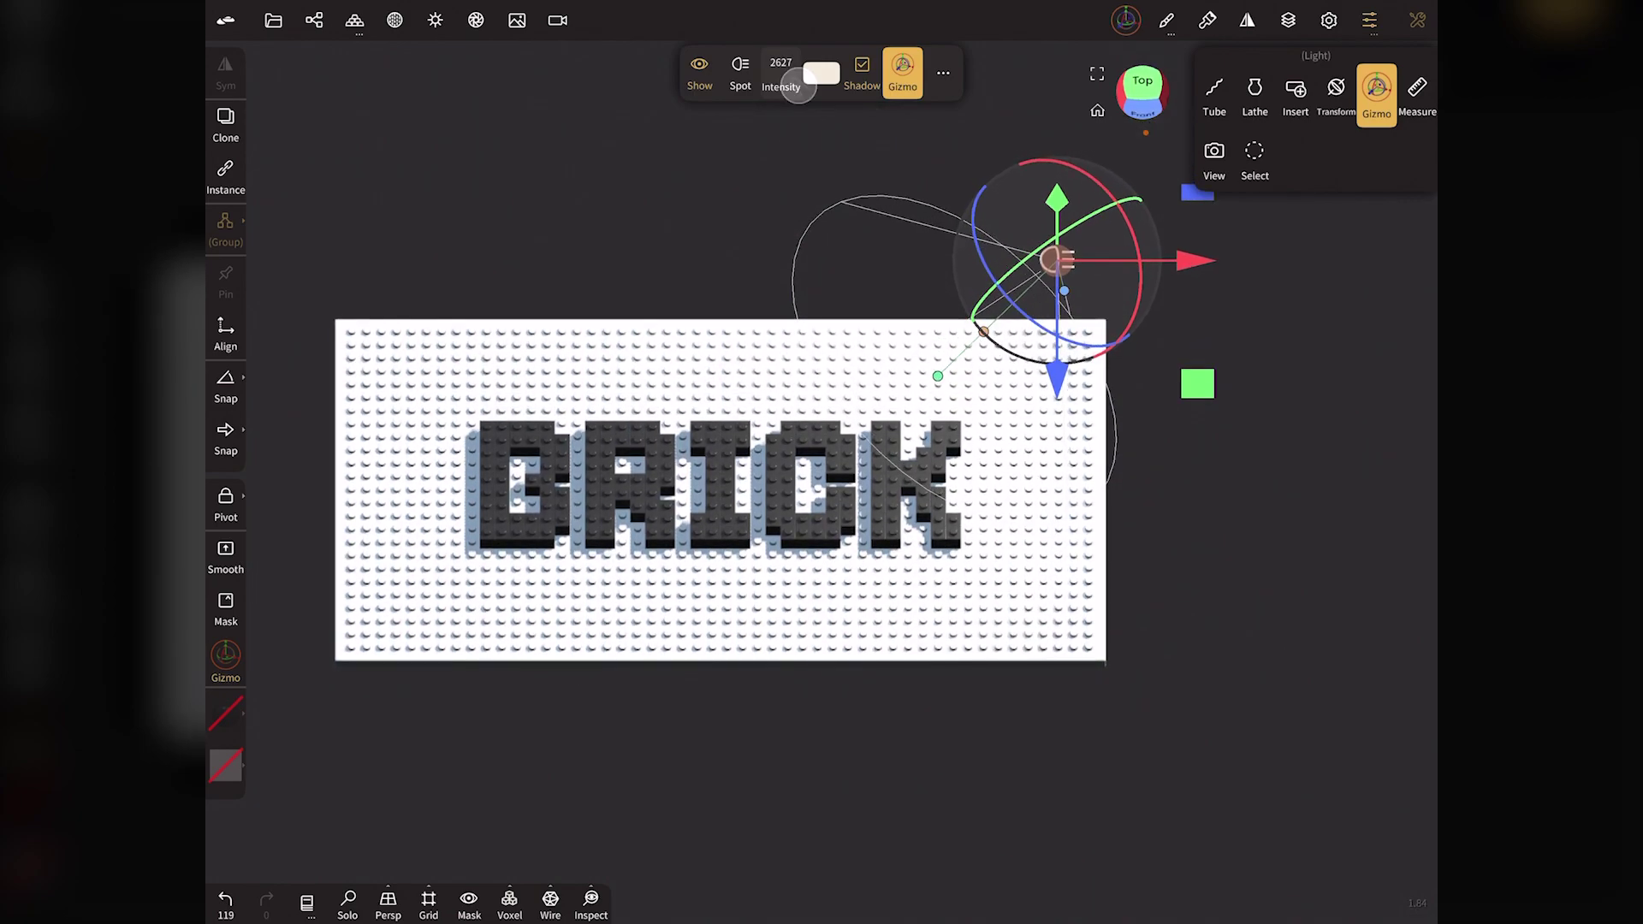
left_click_drag(798, 87, 817, 88)
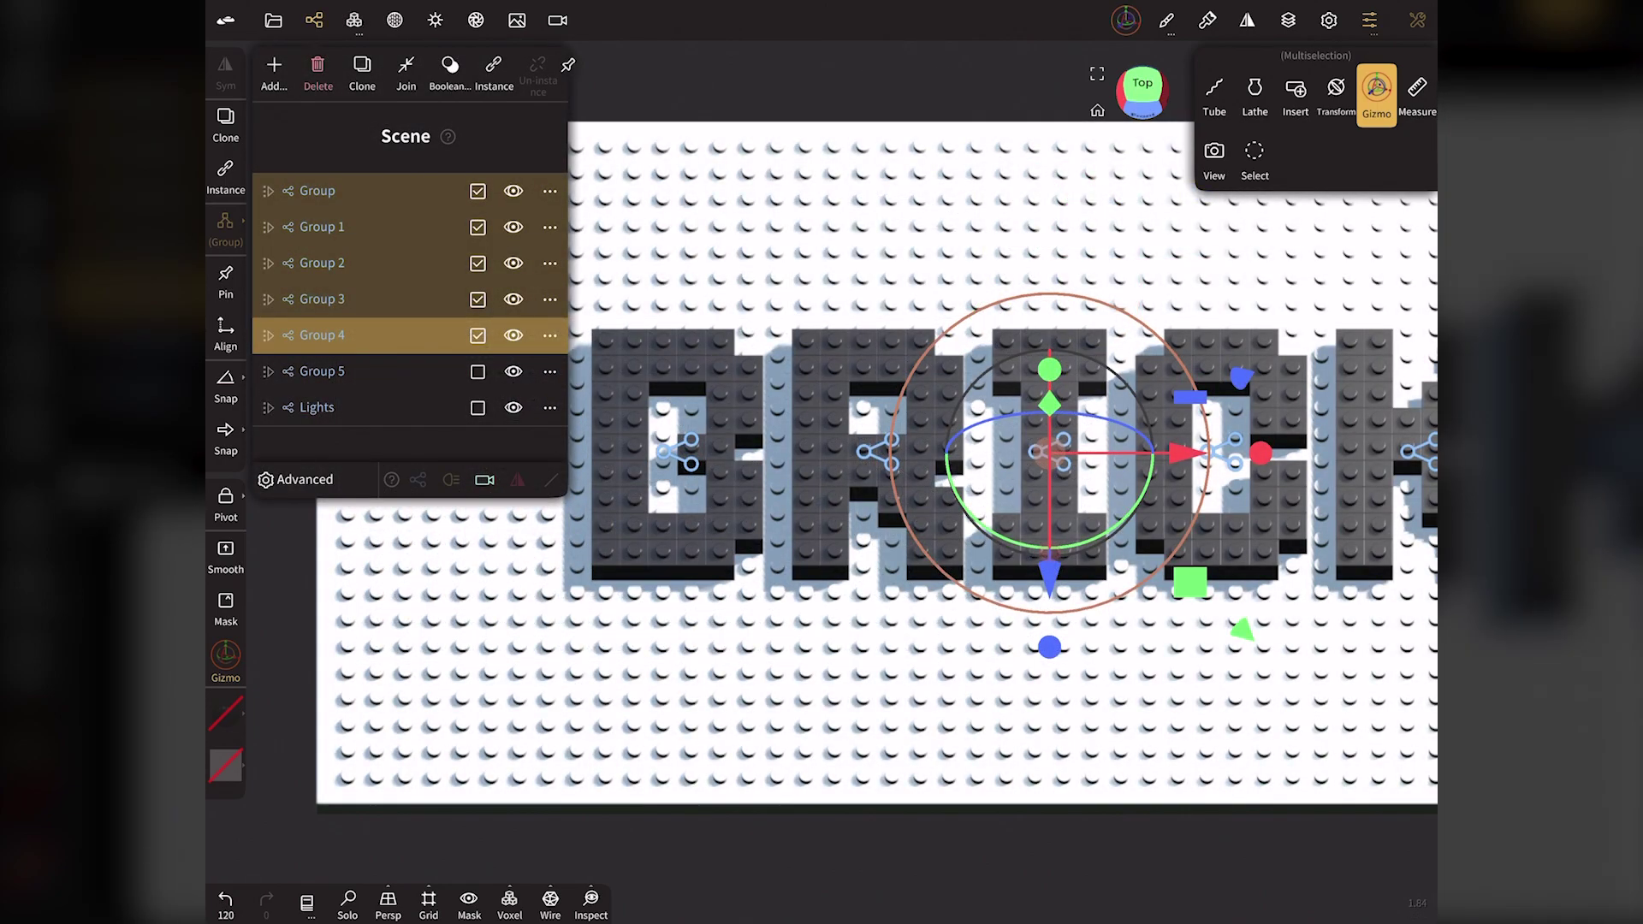
Step: Paint the letters #2b2b2b with metalness 0.79 and roughness about 0.4
left_click(314, 19)
left_click(225, 714)
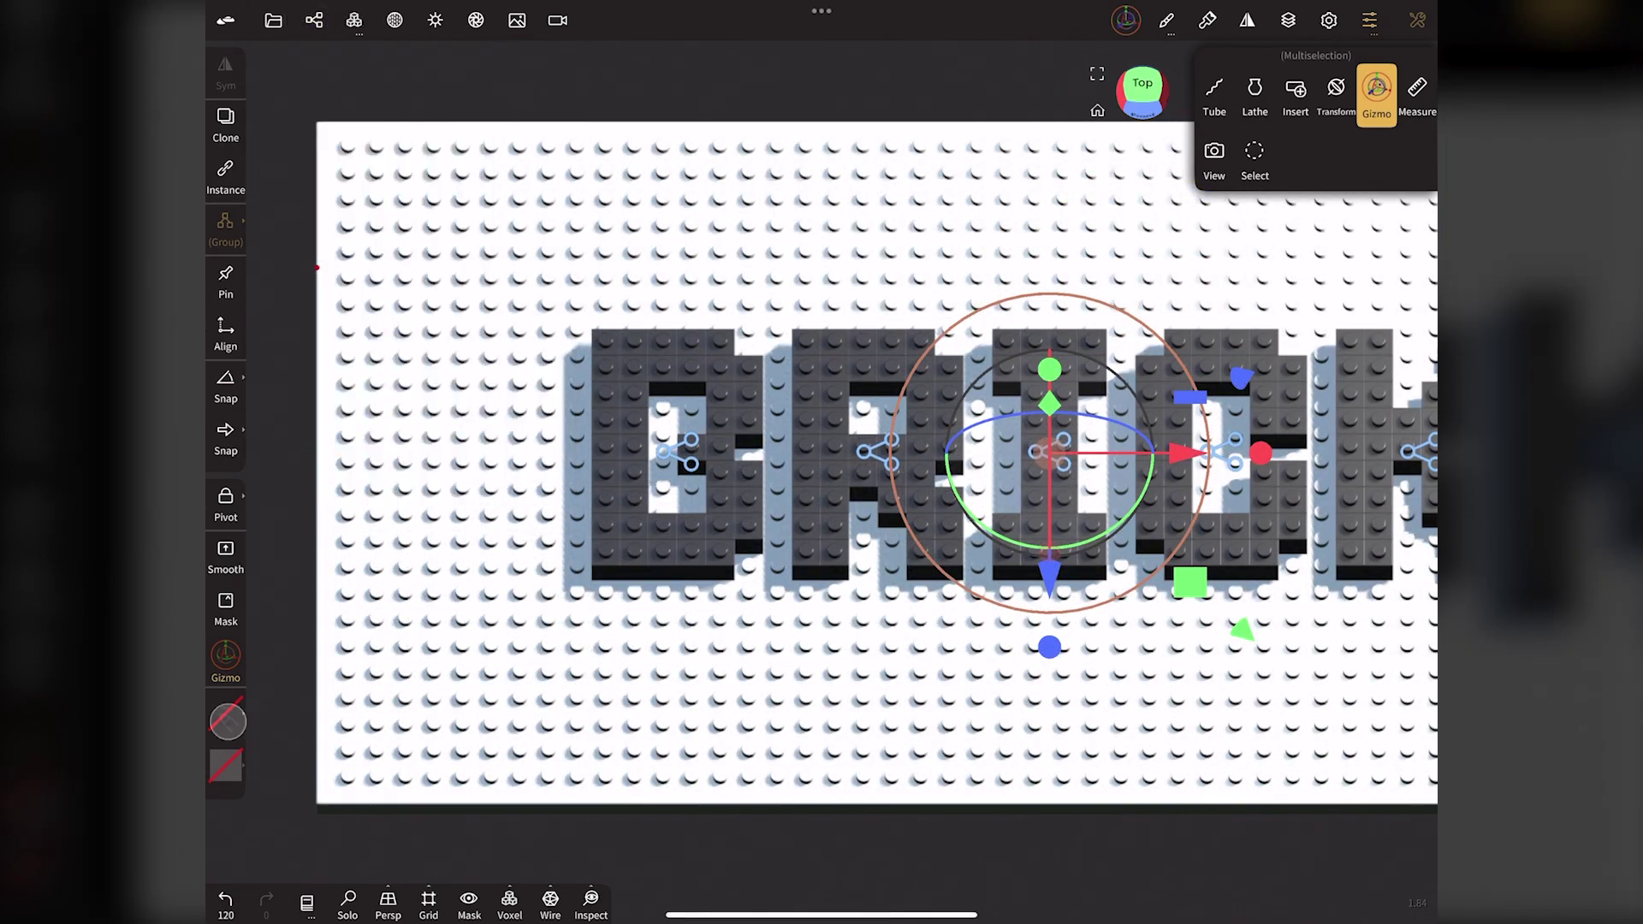
left_click_drag(270, 811, 271, 828)
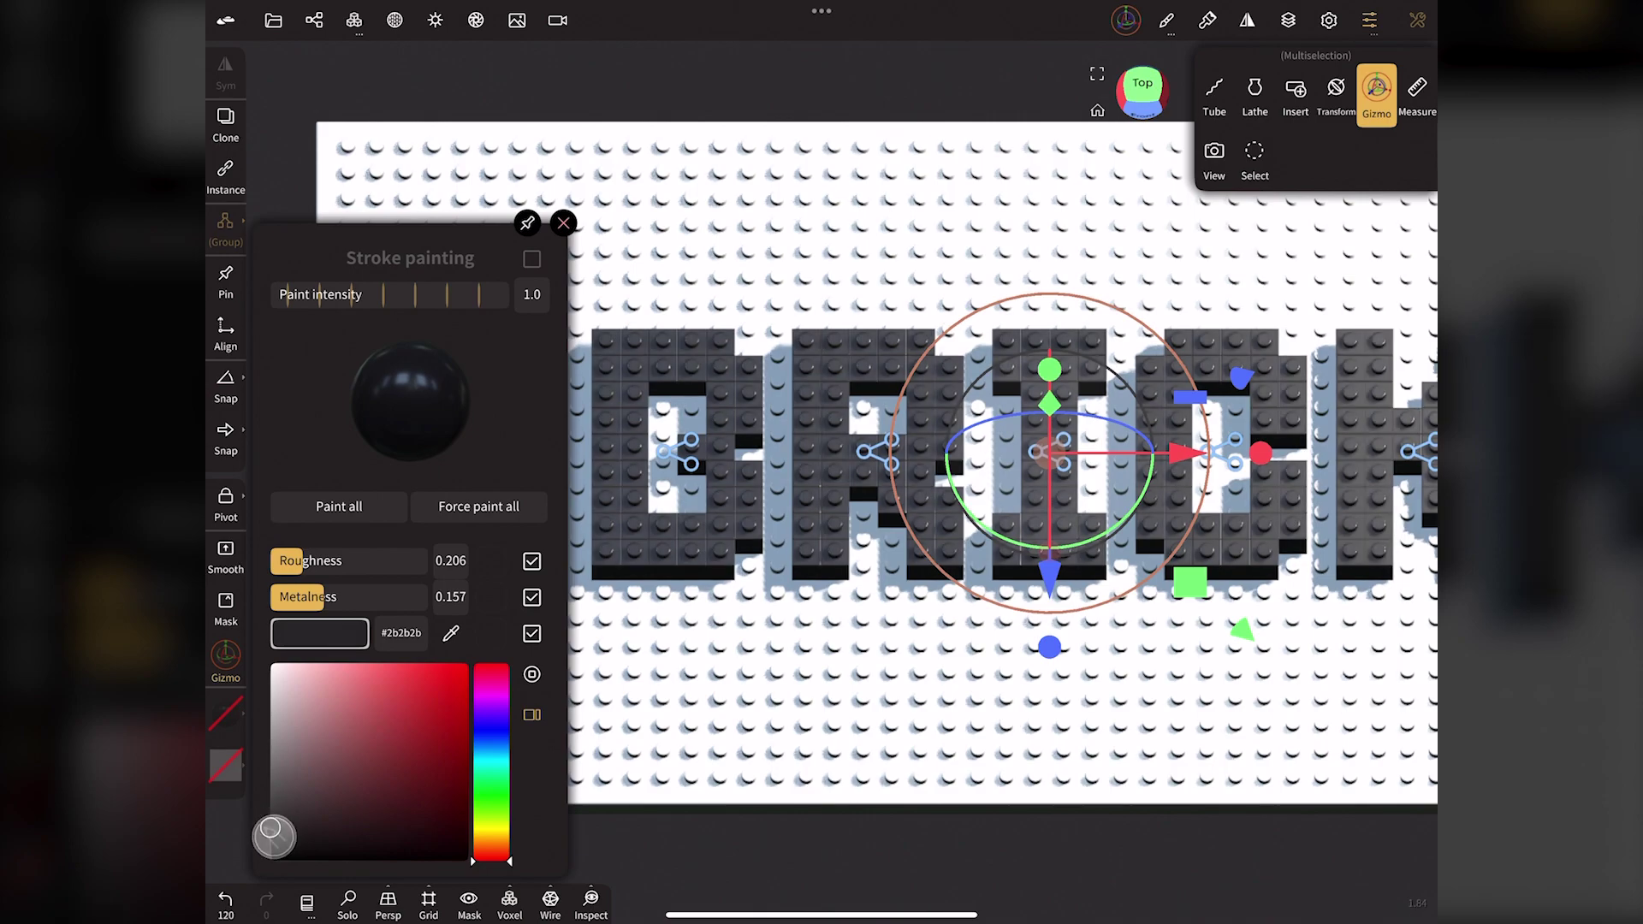
left_click_drag(296, 597, 399, 602)
left_click_drag(317, 571, 349, 571)
left_click(354, 509)
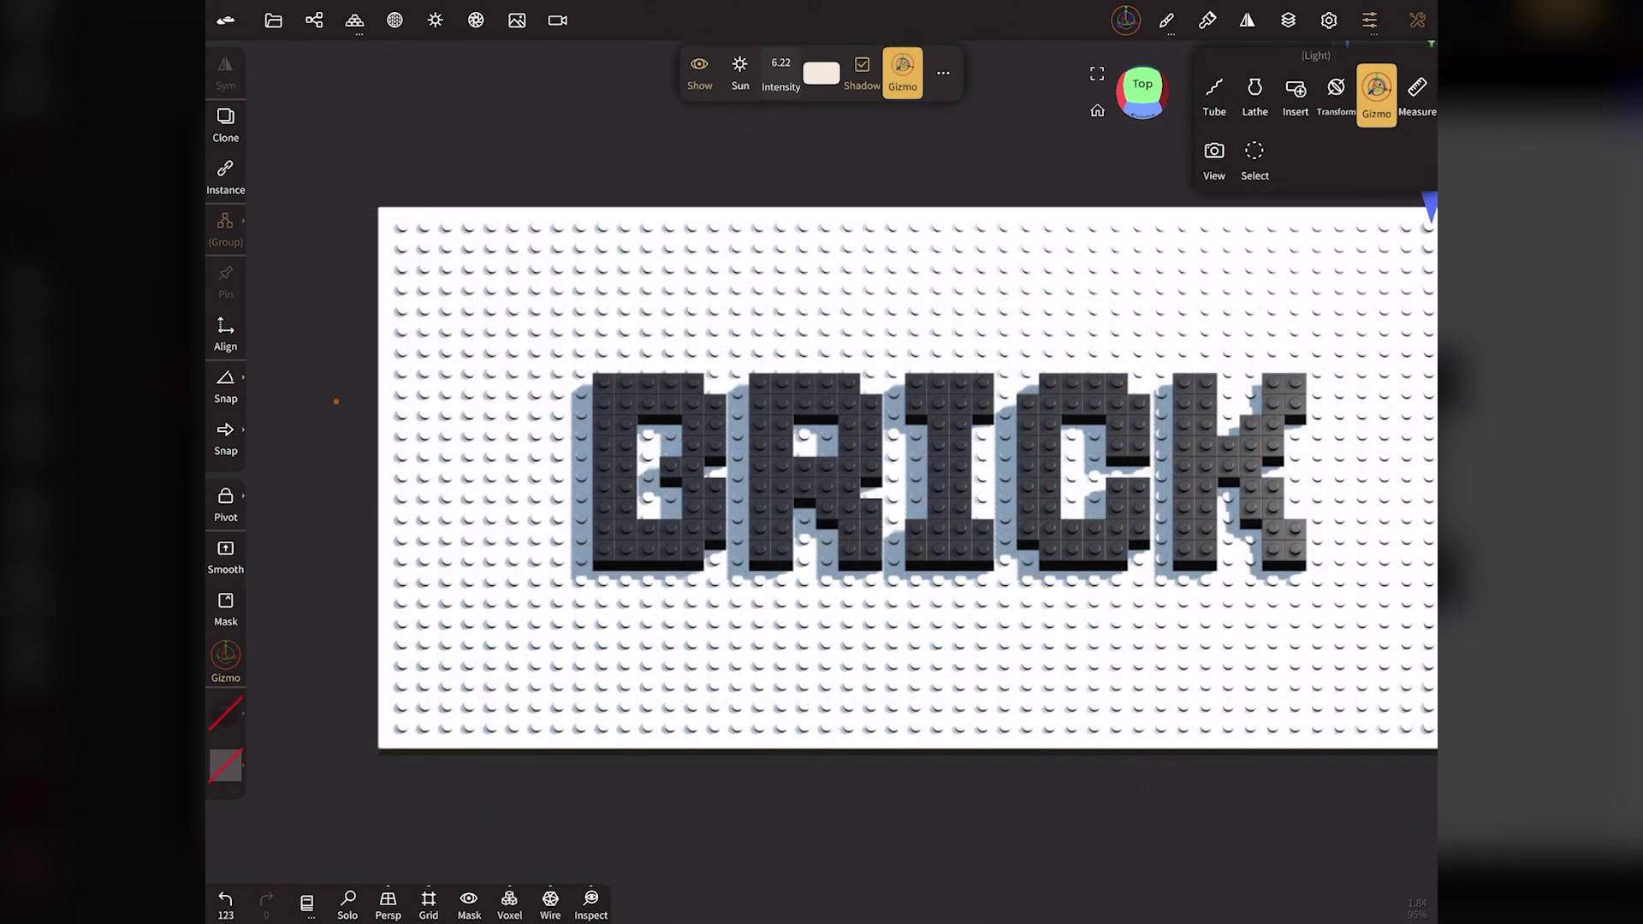
Step: In perspective view, lift and shift individual bricks on the B and R
left_click(388, 903)
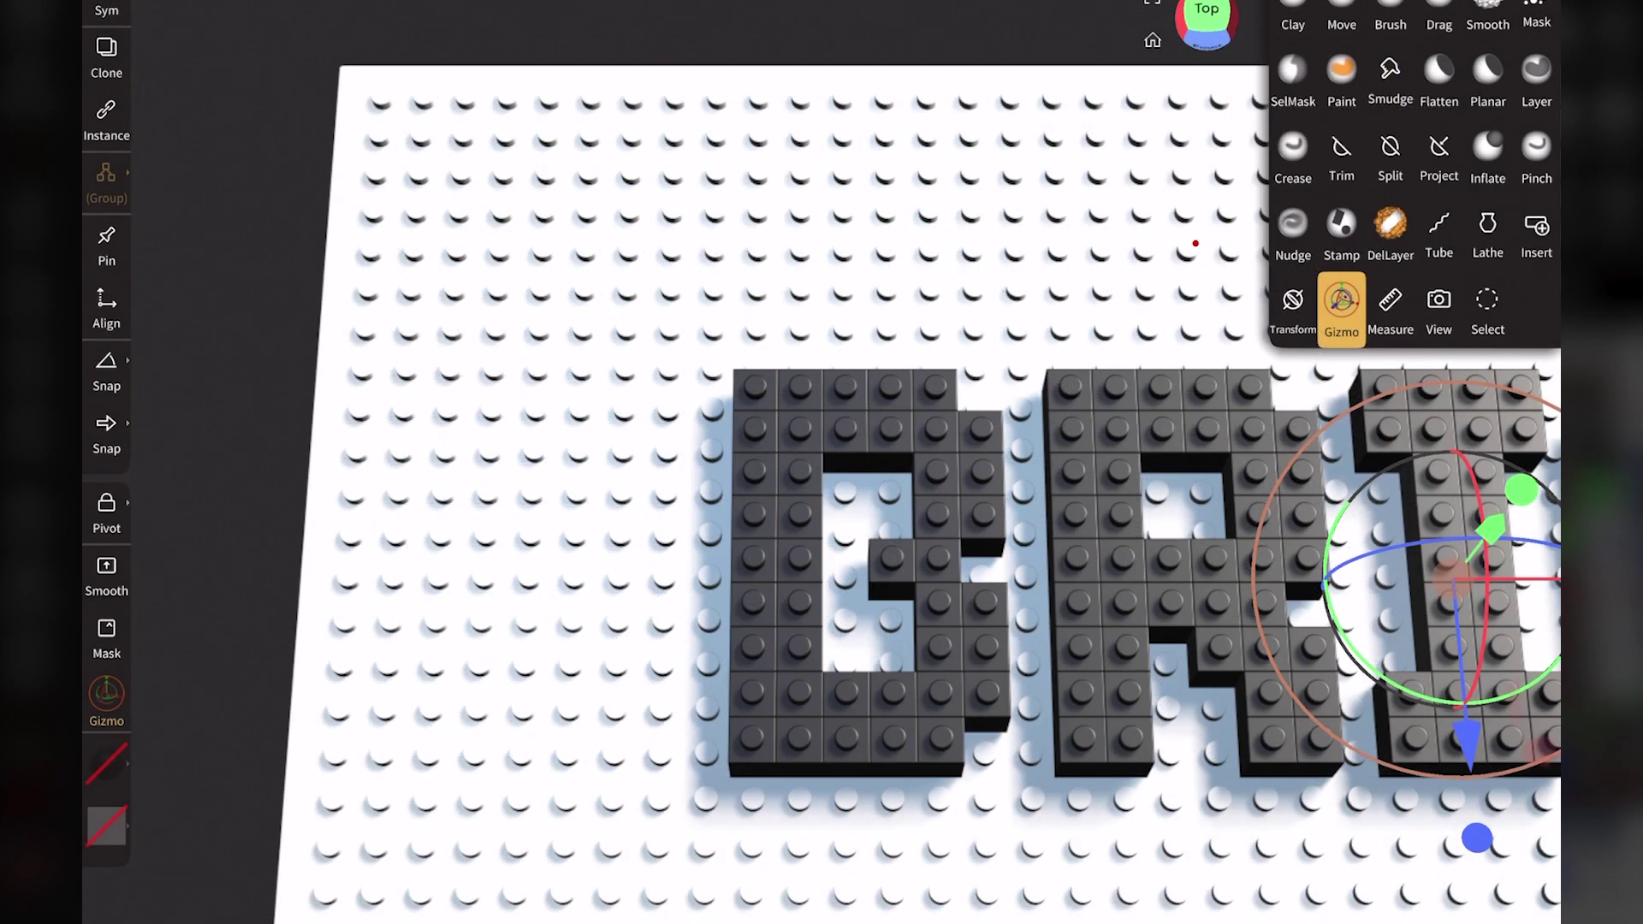
left_click(808, 430)
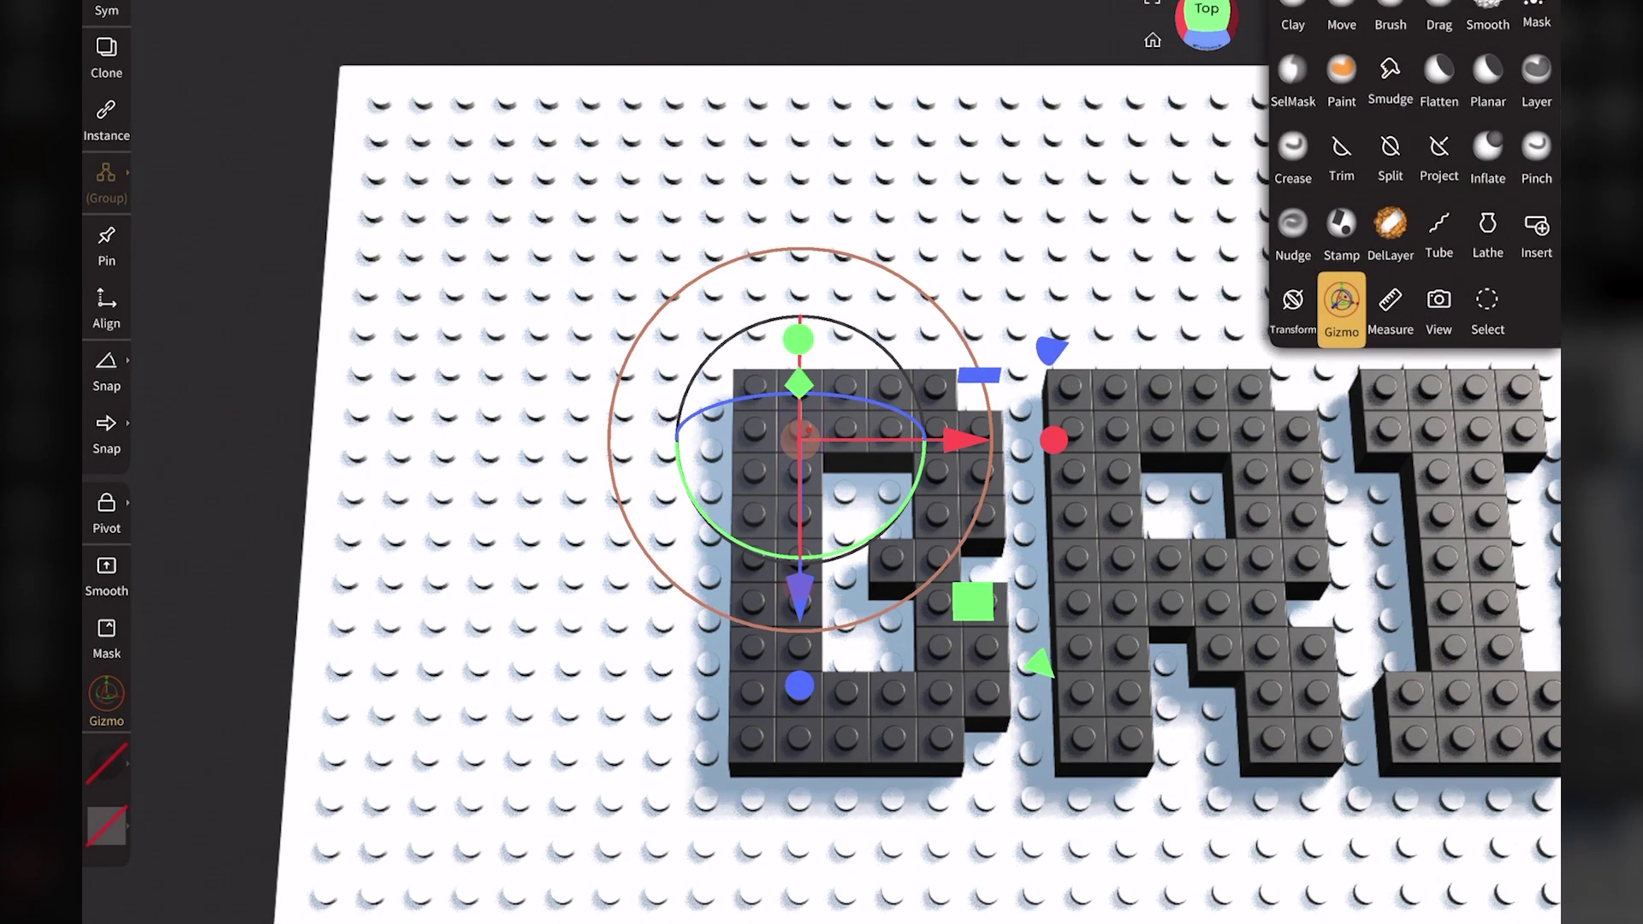
left_click_drag(798, 383, 799, 360)
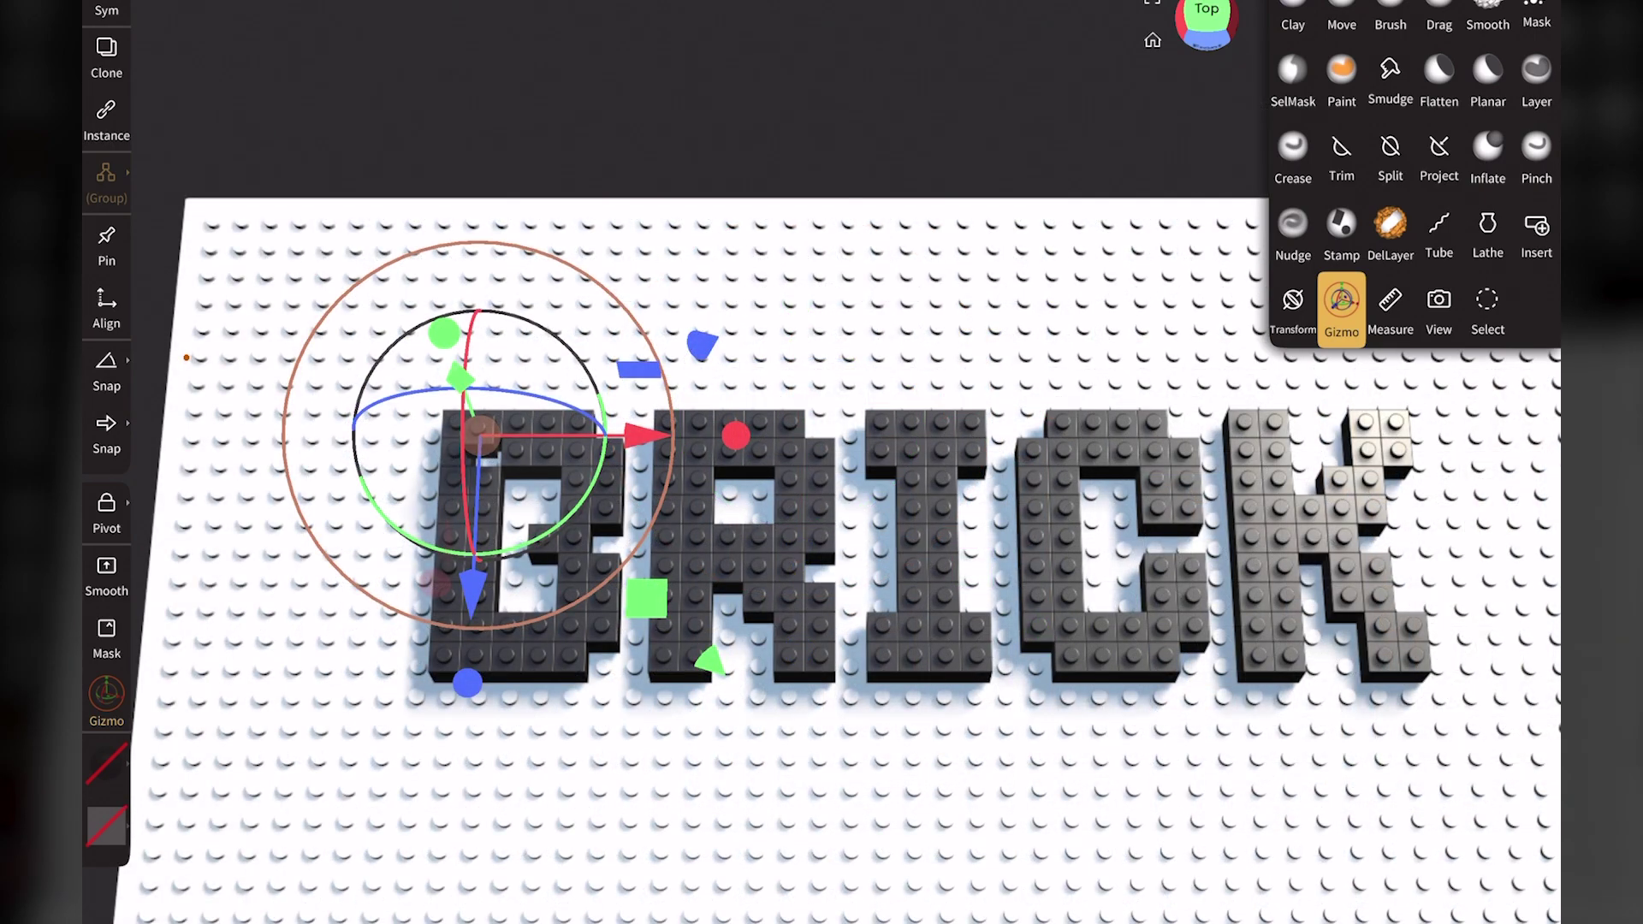
left_click(449, 541)
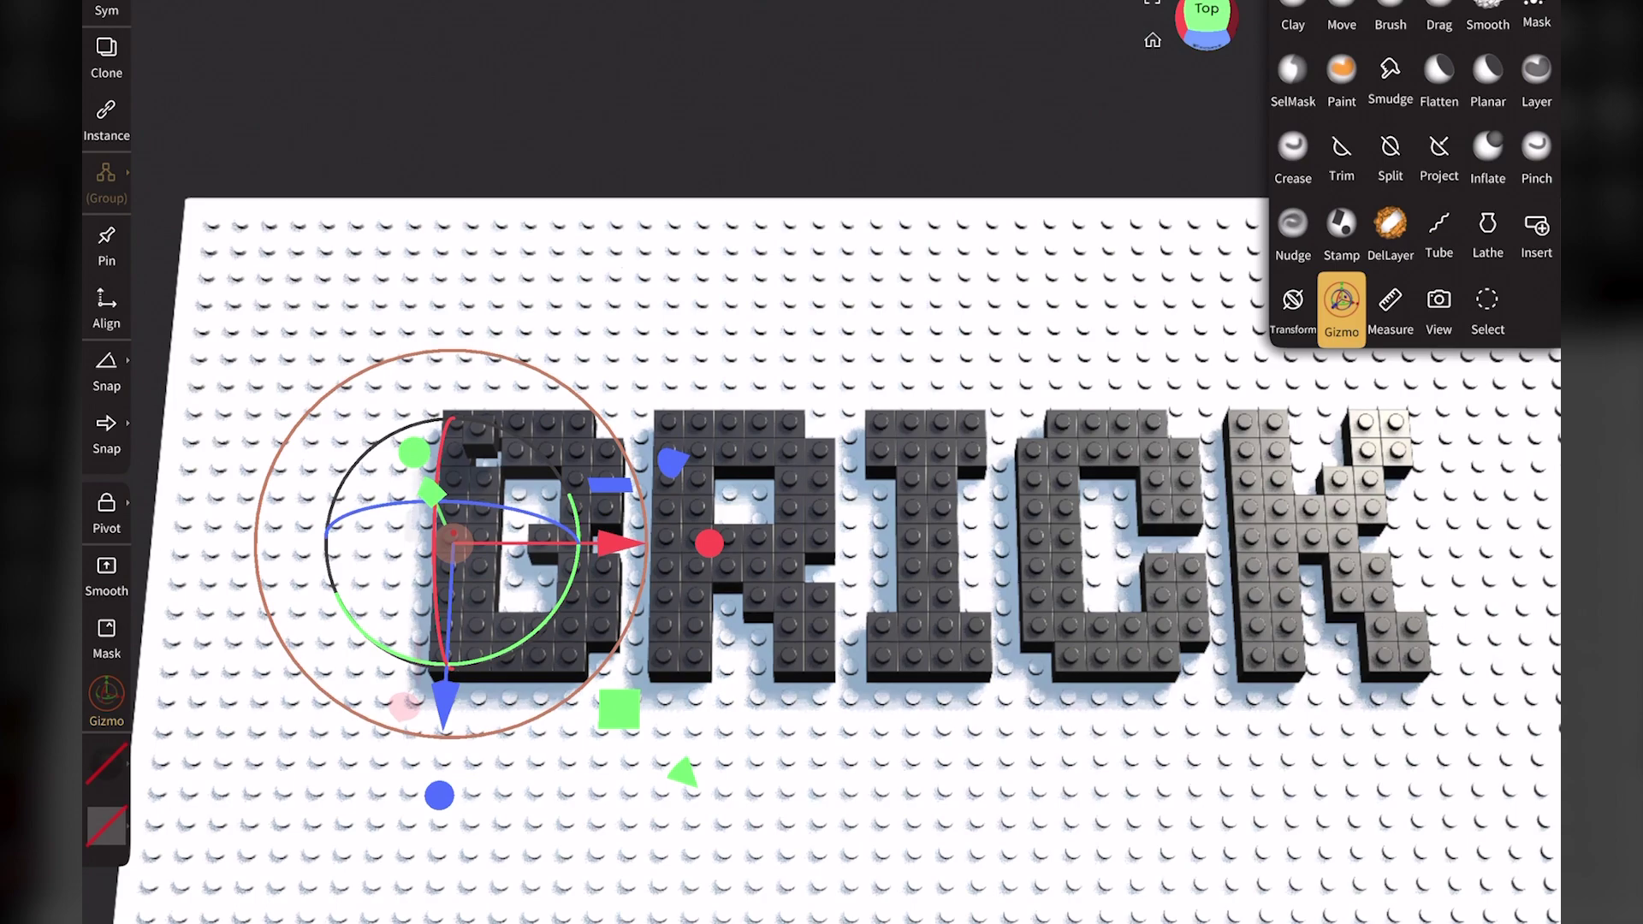
mouse_move(451, 538)
left_mouse_down()
mouse_move(419, 465)
mouse_move(573, 602)
mouse_move(551, 539)
left_mouse_up()
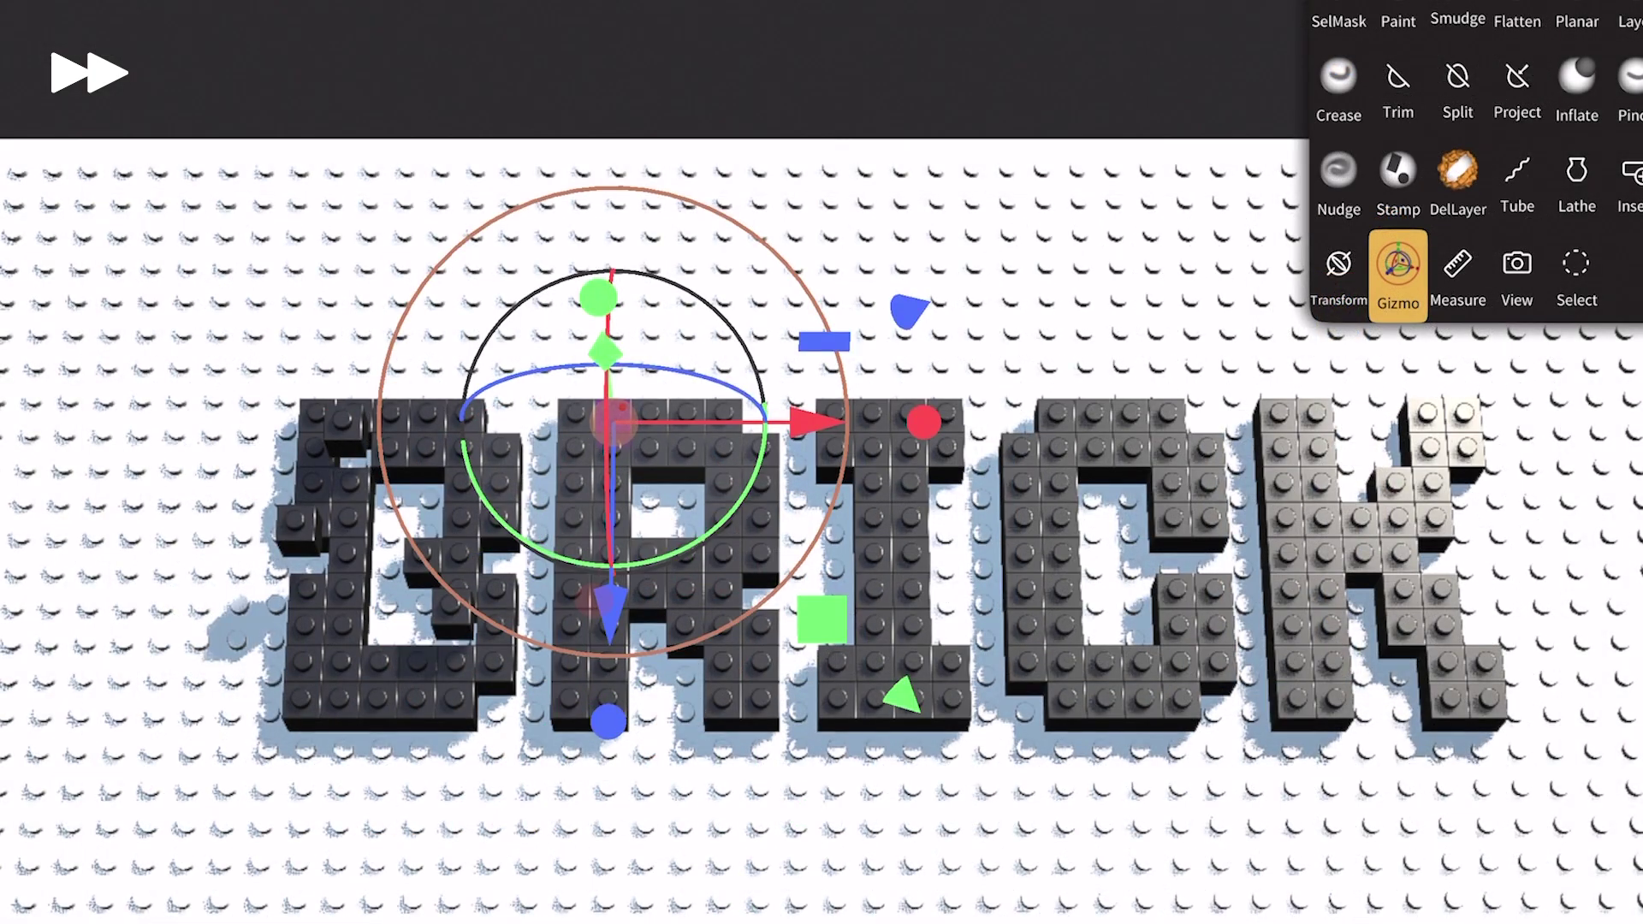
left_click_drag(611, 419, 599, 304)
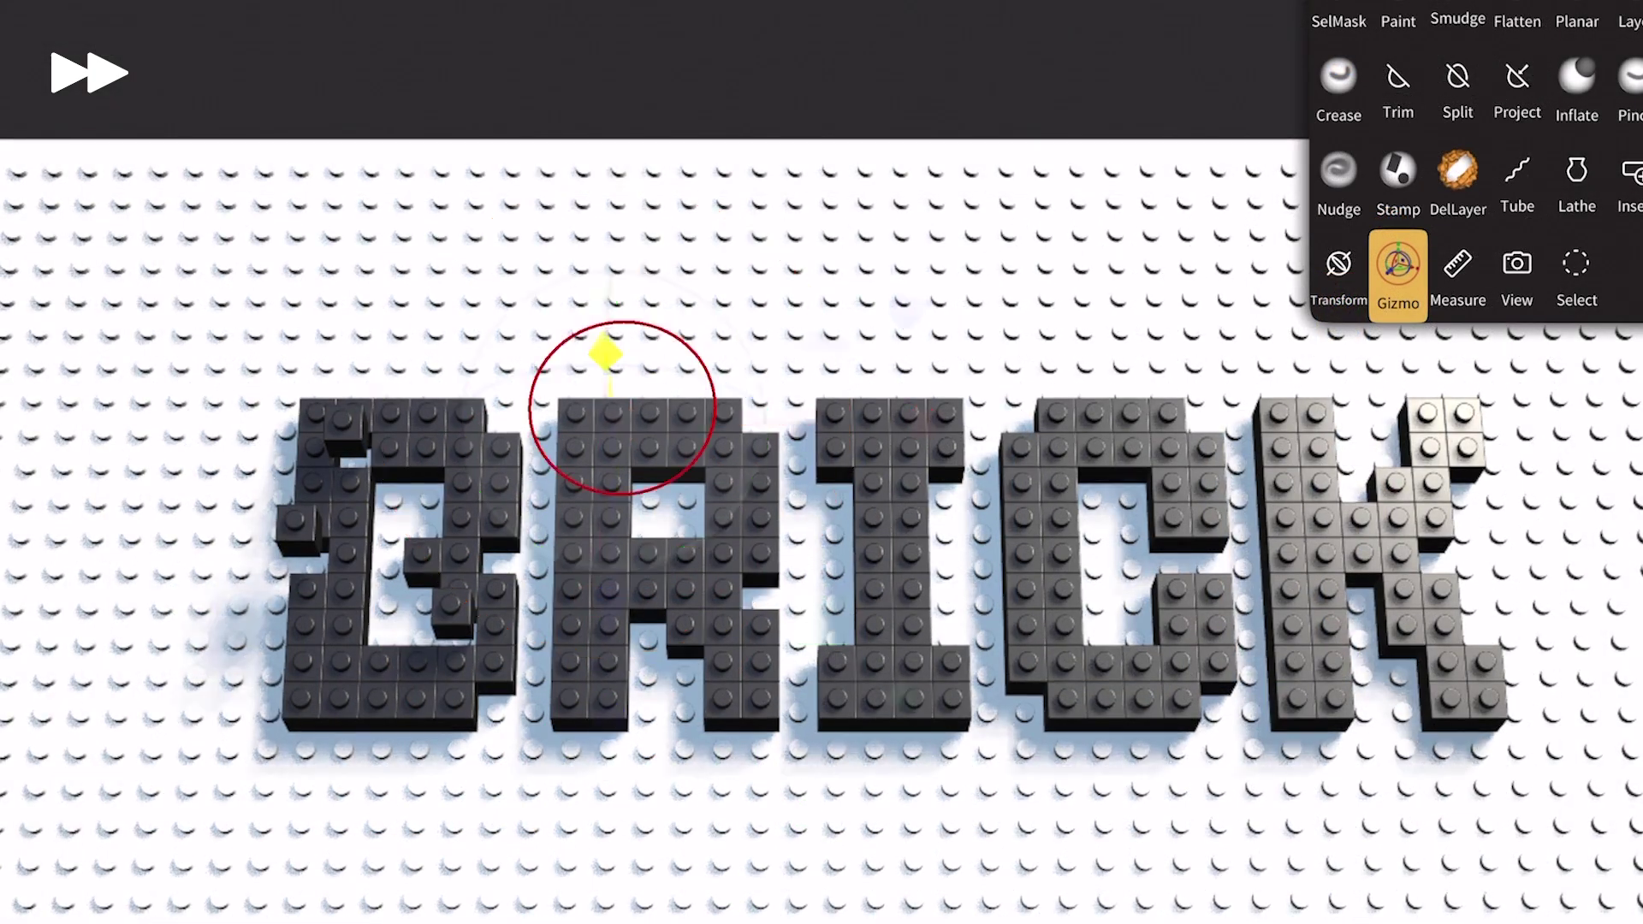
left_click(722, 480)
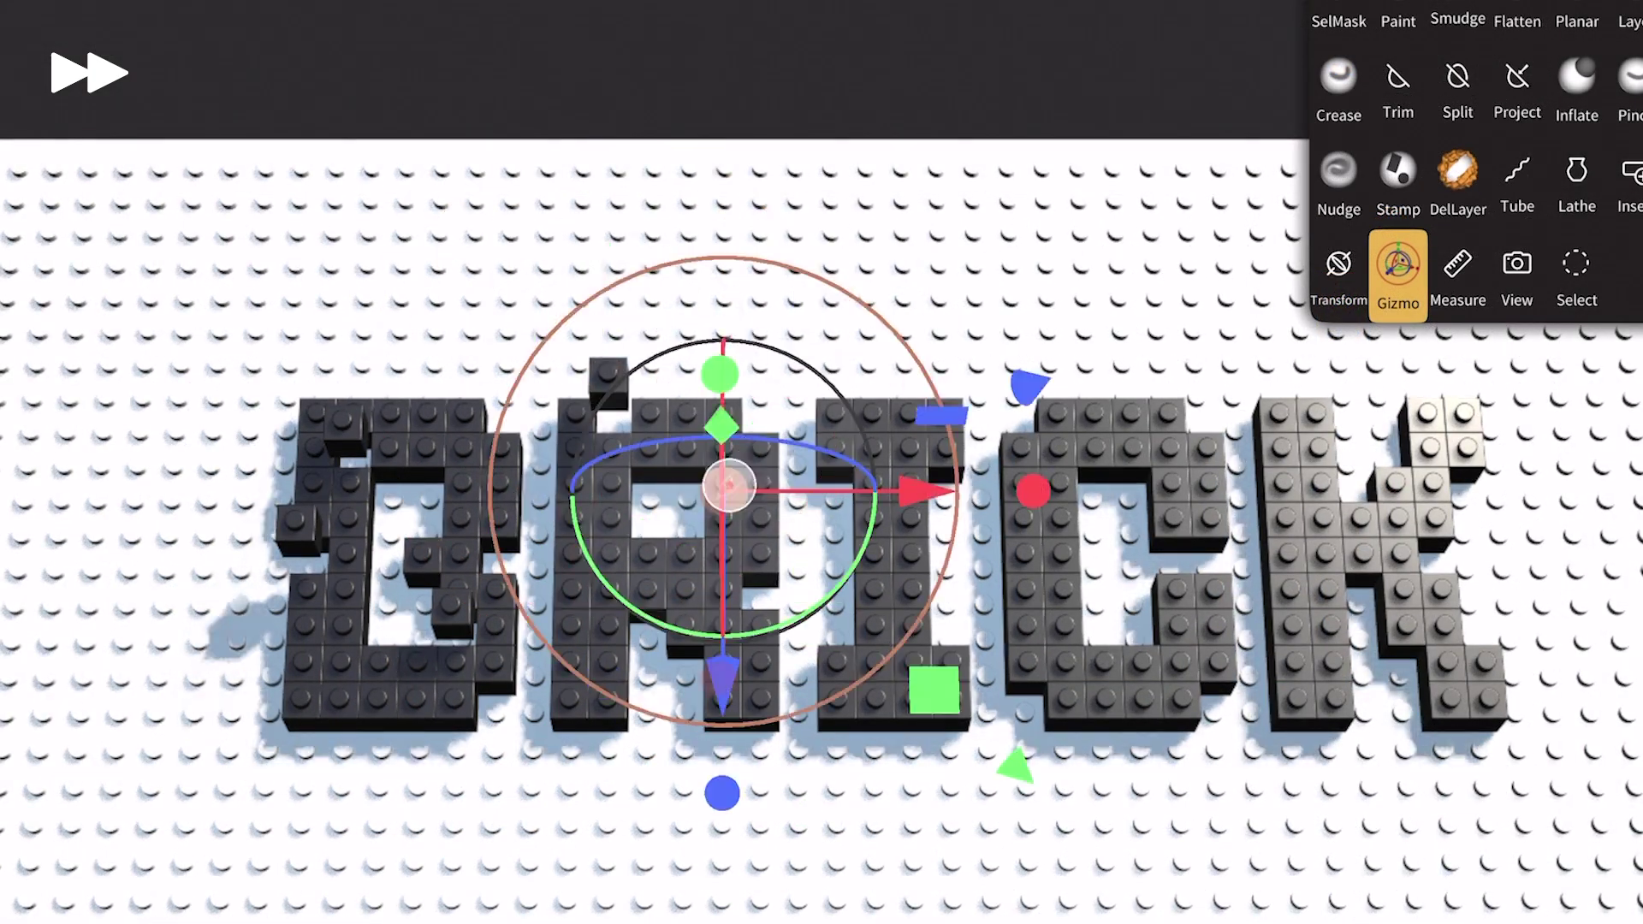
left_click(723, 672)
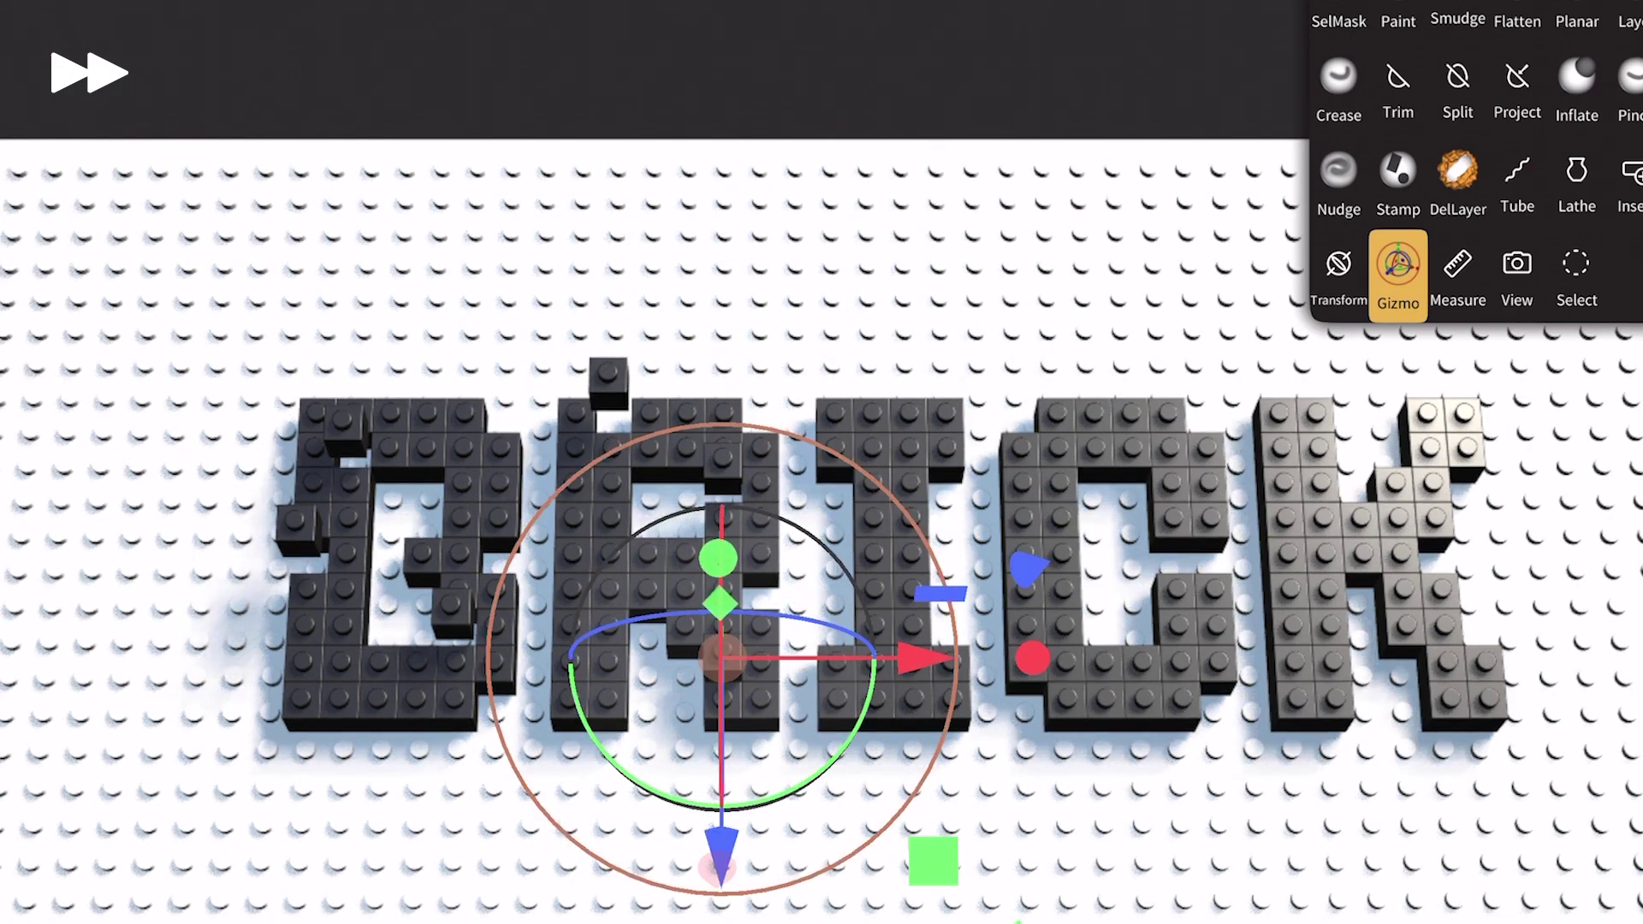
left_click(614, 595)
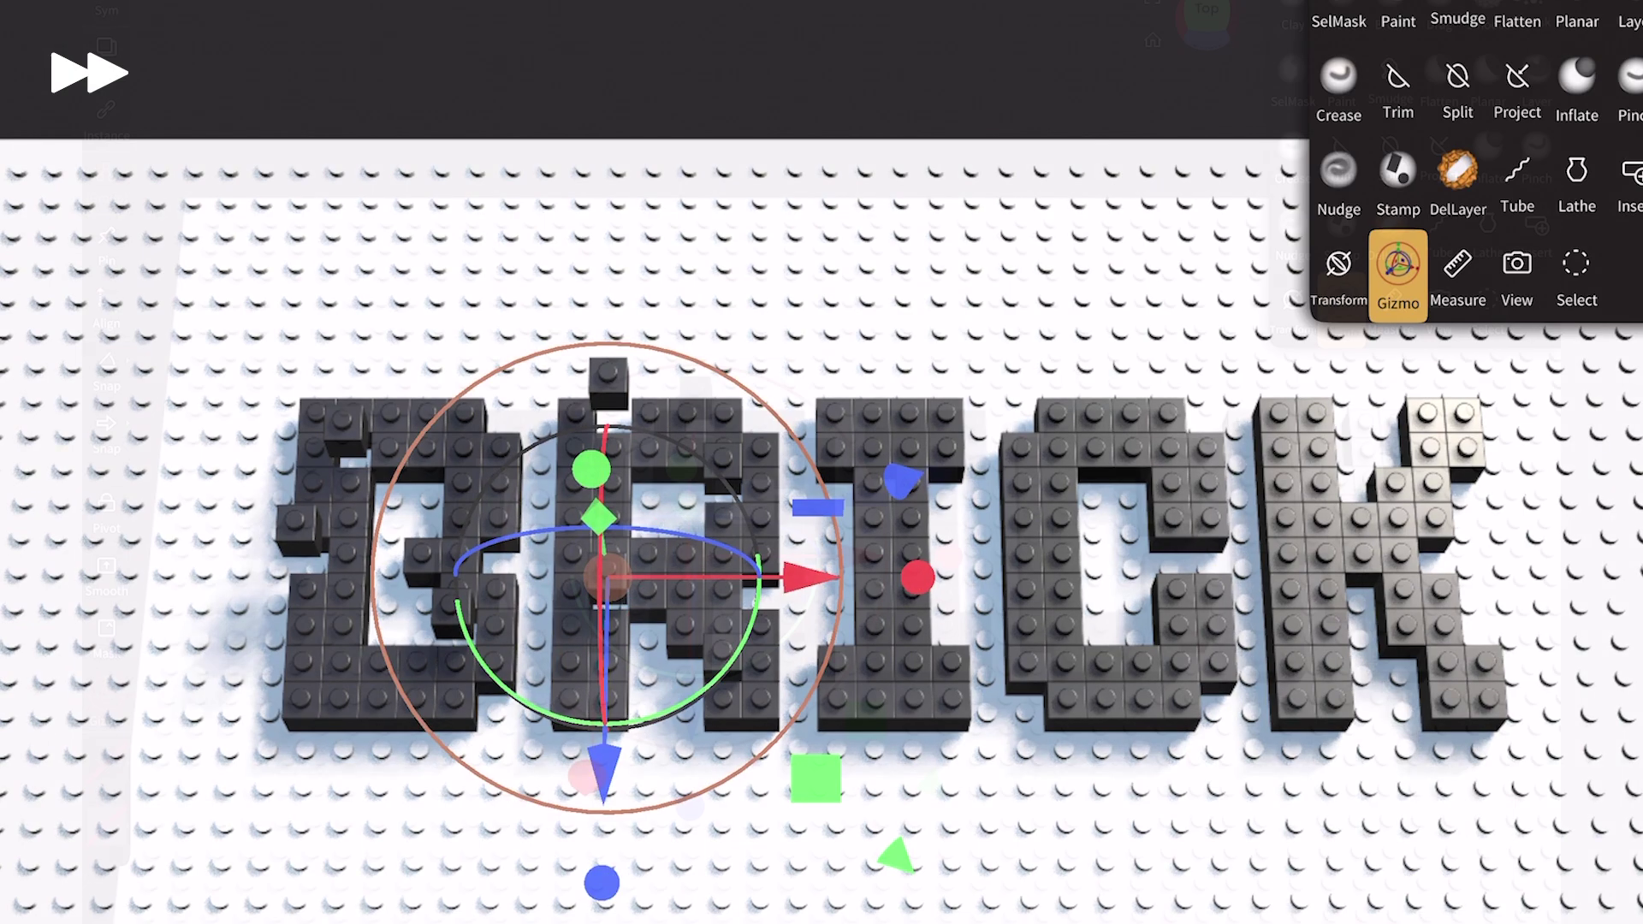
Step: Reposition individual bricks on the I, C and K, raising accent bricks on top
left_click(890, 445)
mouse_move(950, 453)
left_mouse_down()
mouse_move(911, 597)
mouse_move(1104, 479)
mouse_move(1160, 402)
left_mouse_up()
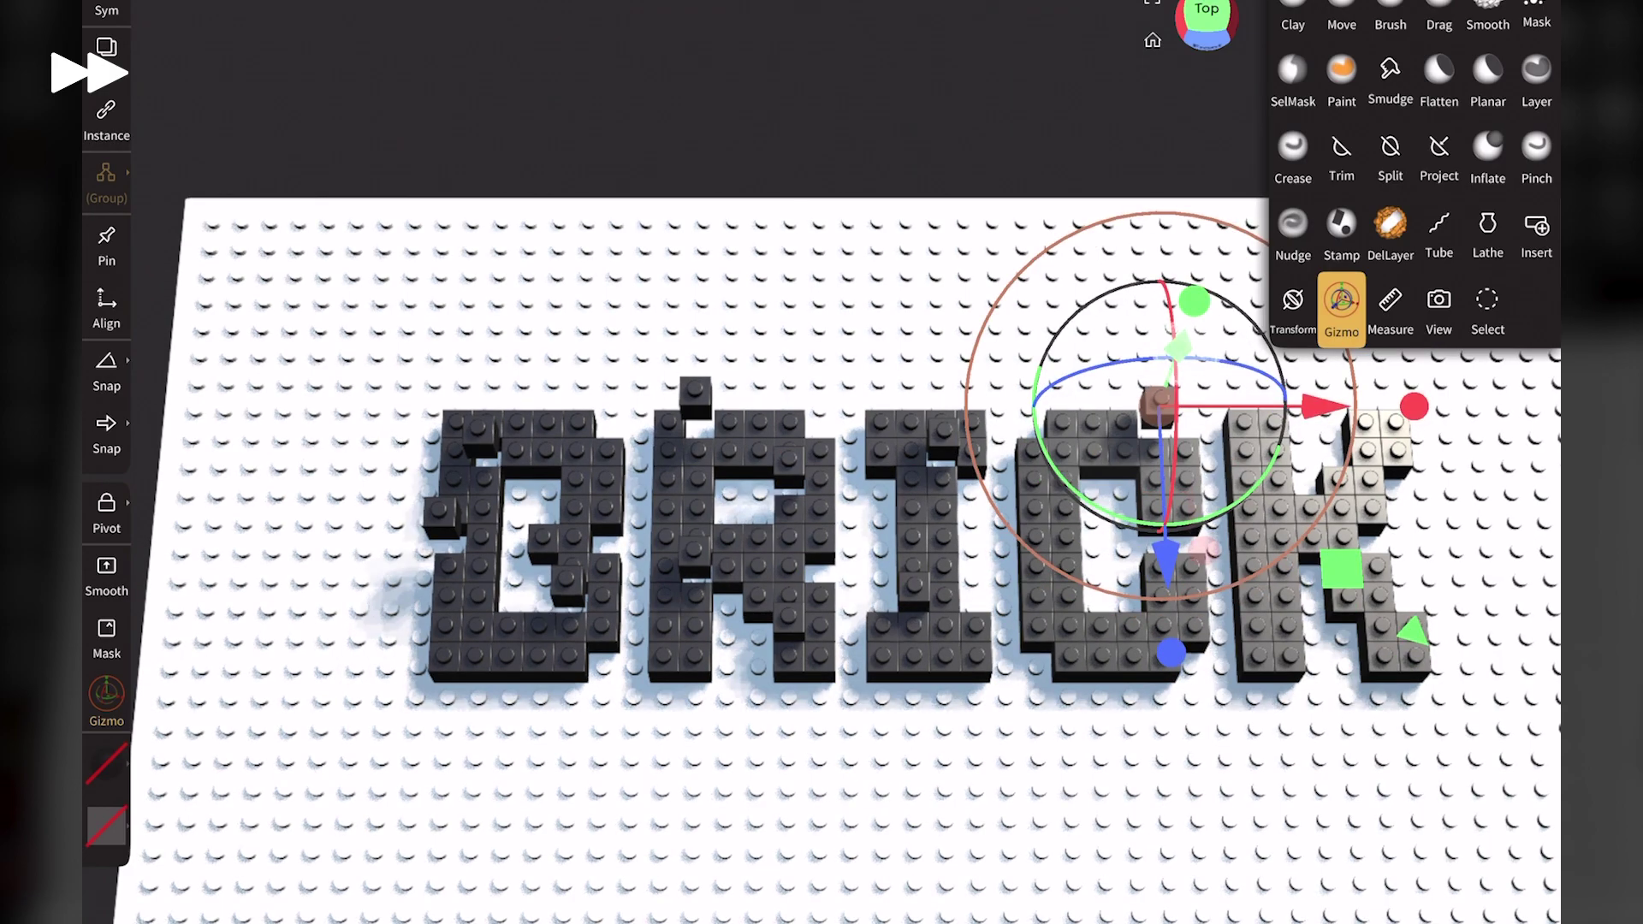
left_click(1066, 475)
left_click_drag(1065, 475, 1070, 481)
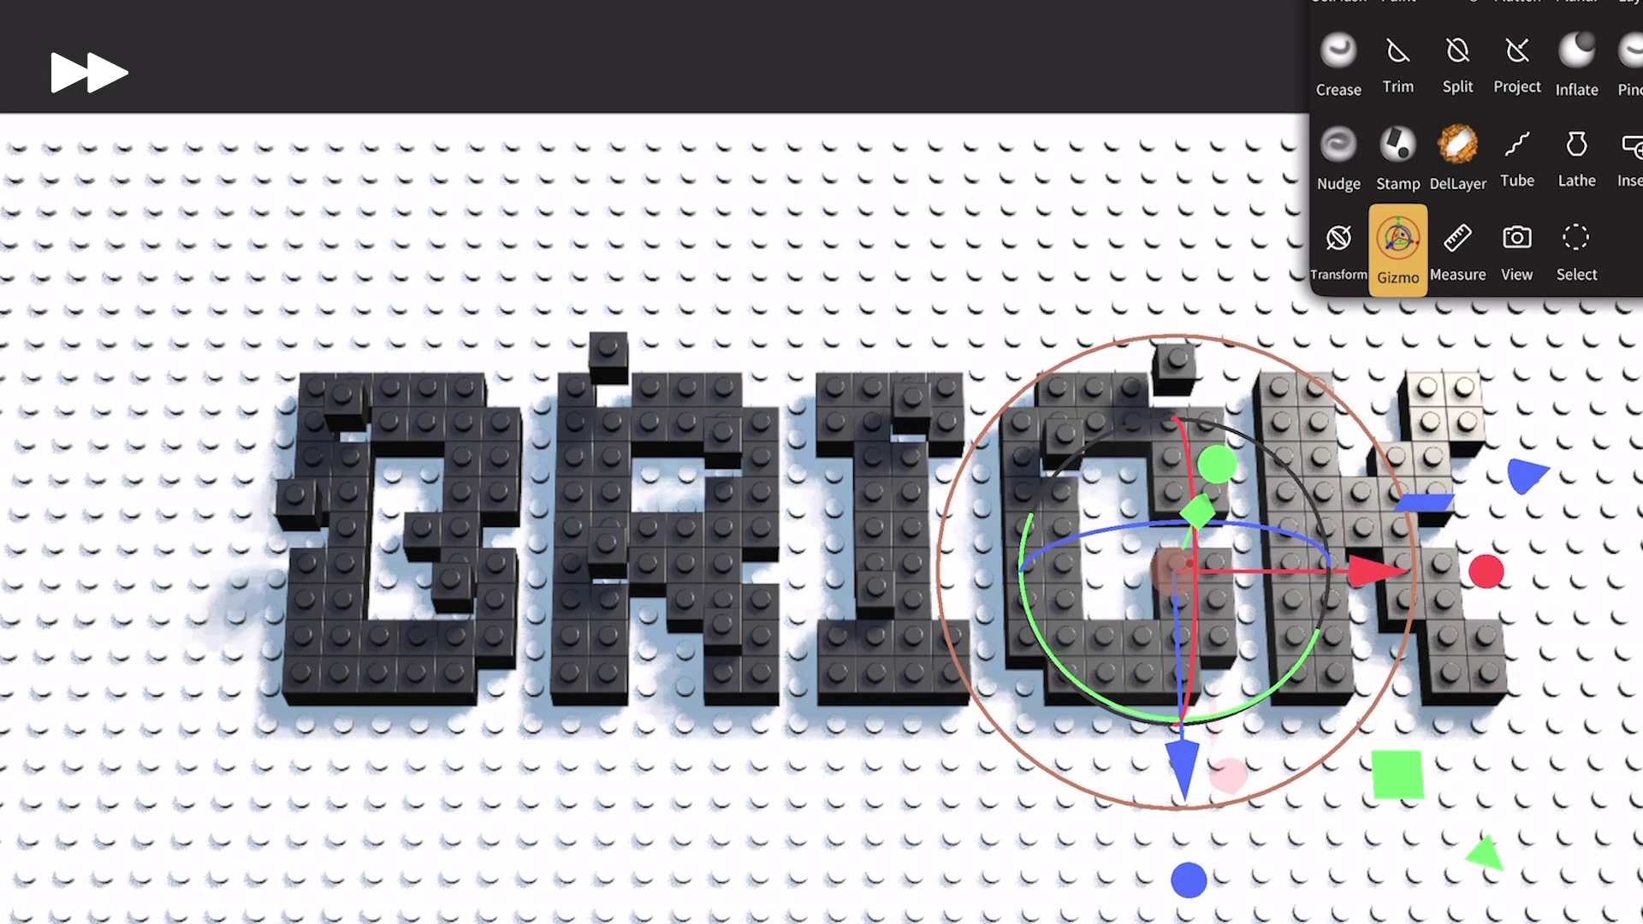
left_click_drag(1203, 488, 1206, 473)
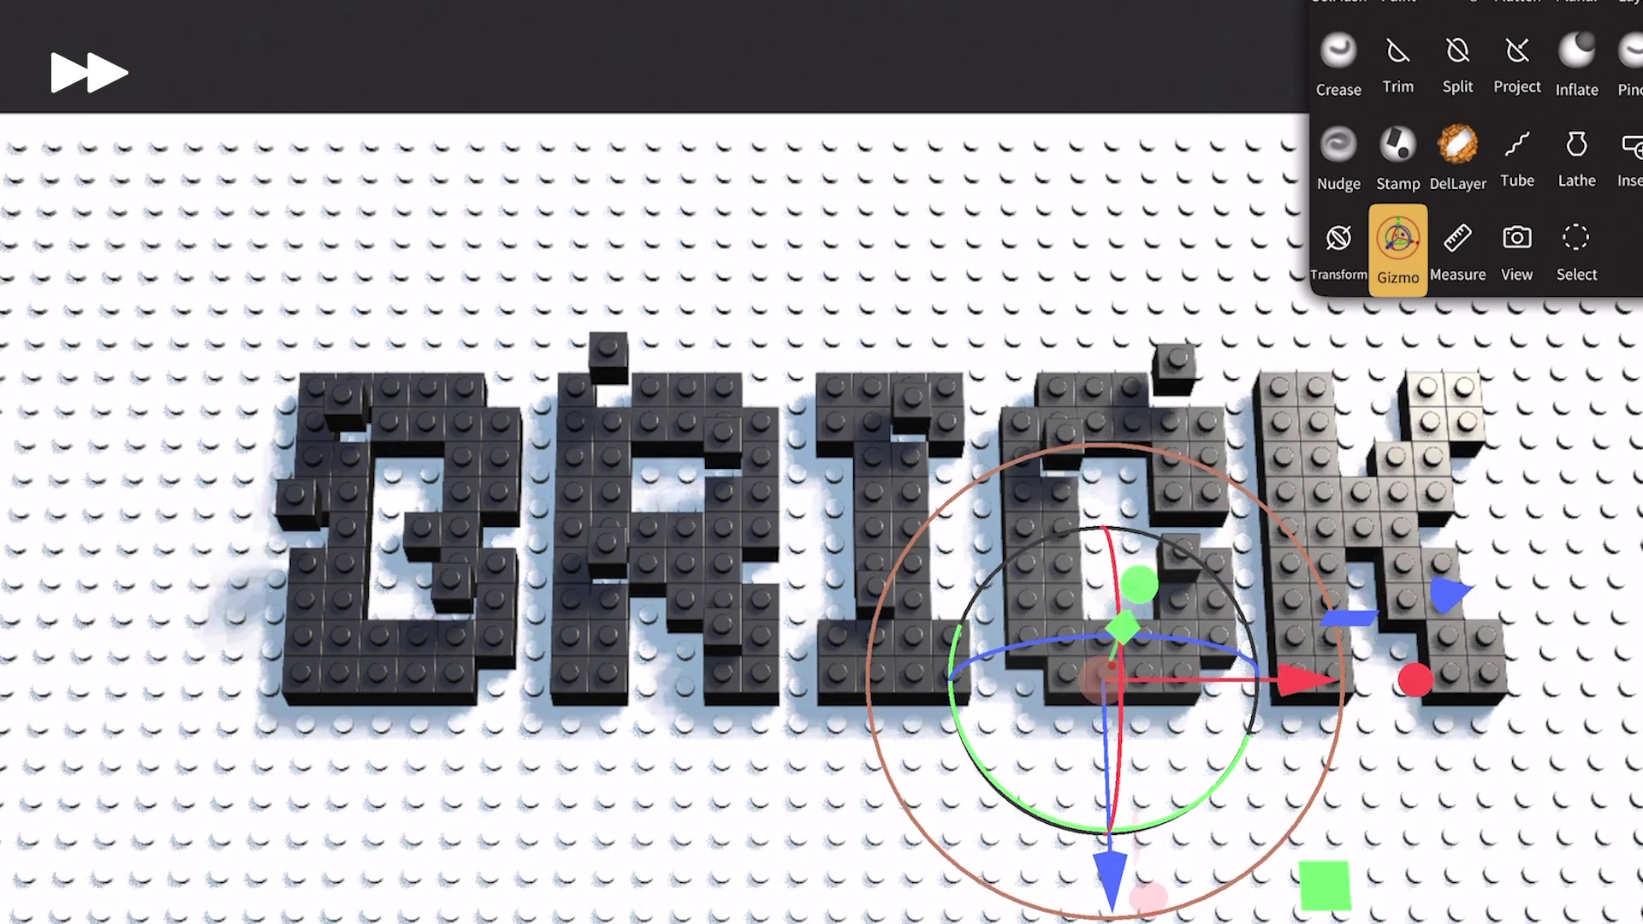
left_click(1113, 667)
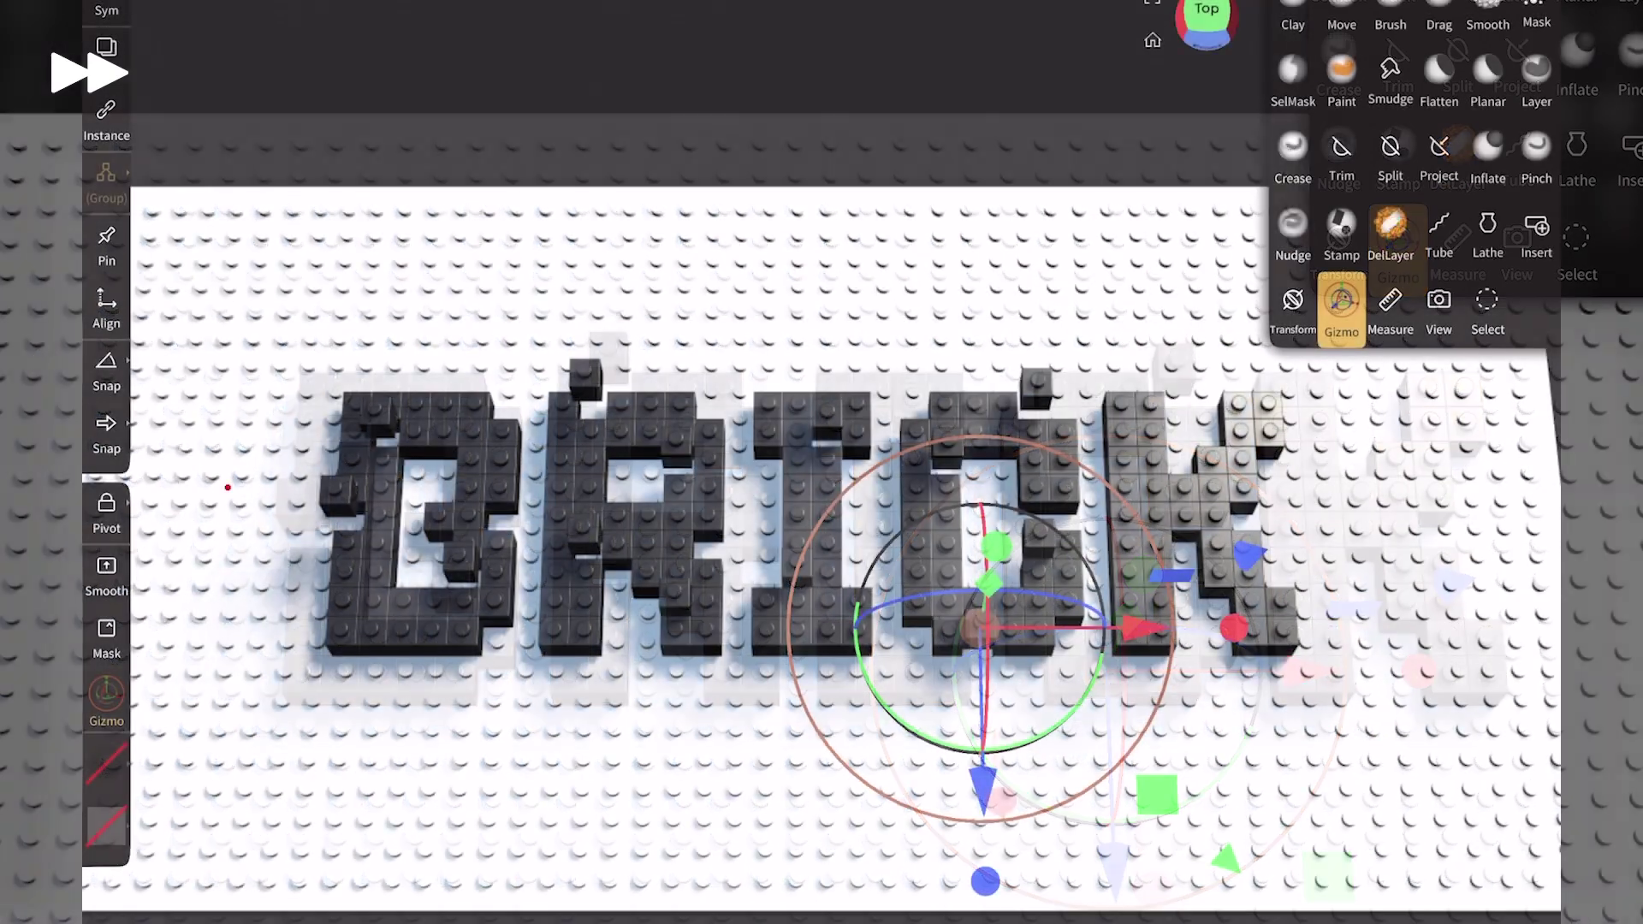
mouse_move(1112, 668)
left_mouse_down()
mouse_move(1266, 407)
mouse_move(1164, 599)
left_mouse_up()
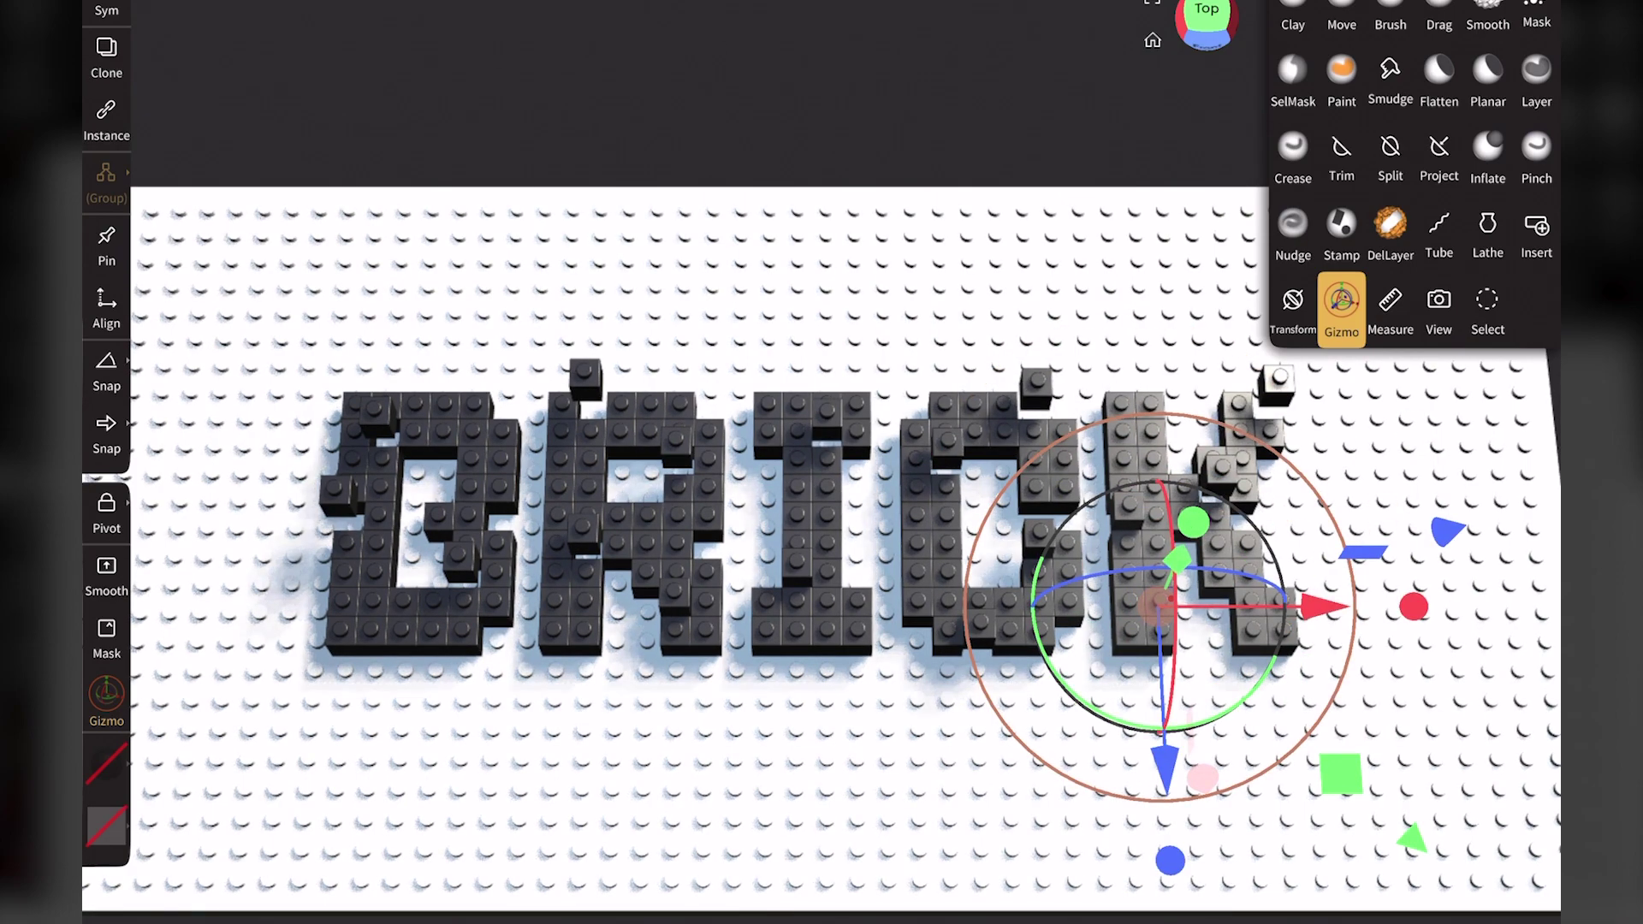
left_click_drag(1179, 561, 1183, 547)
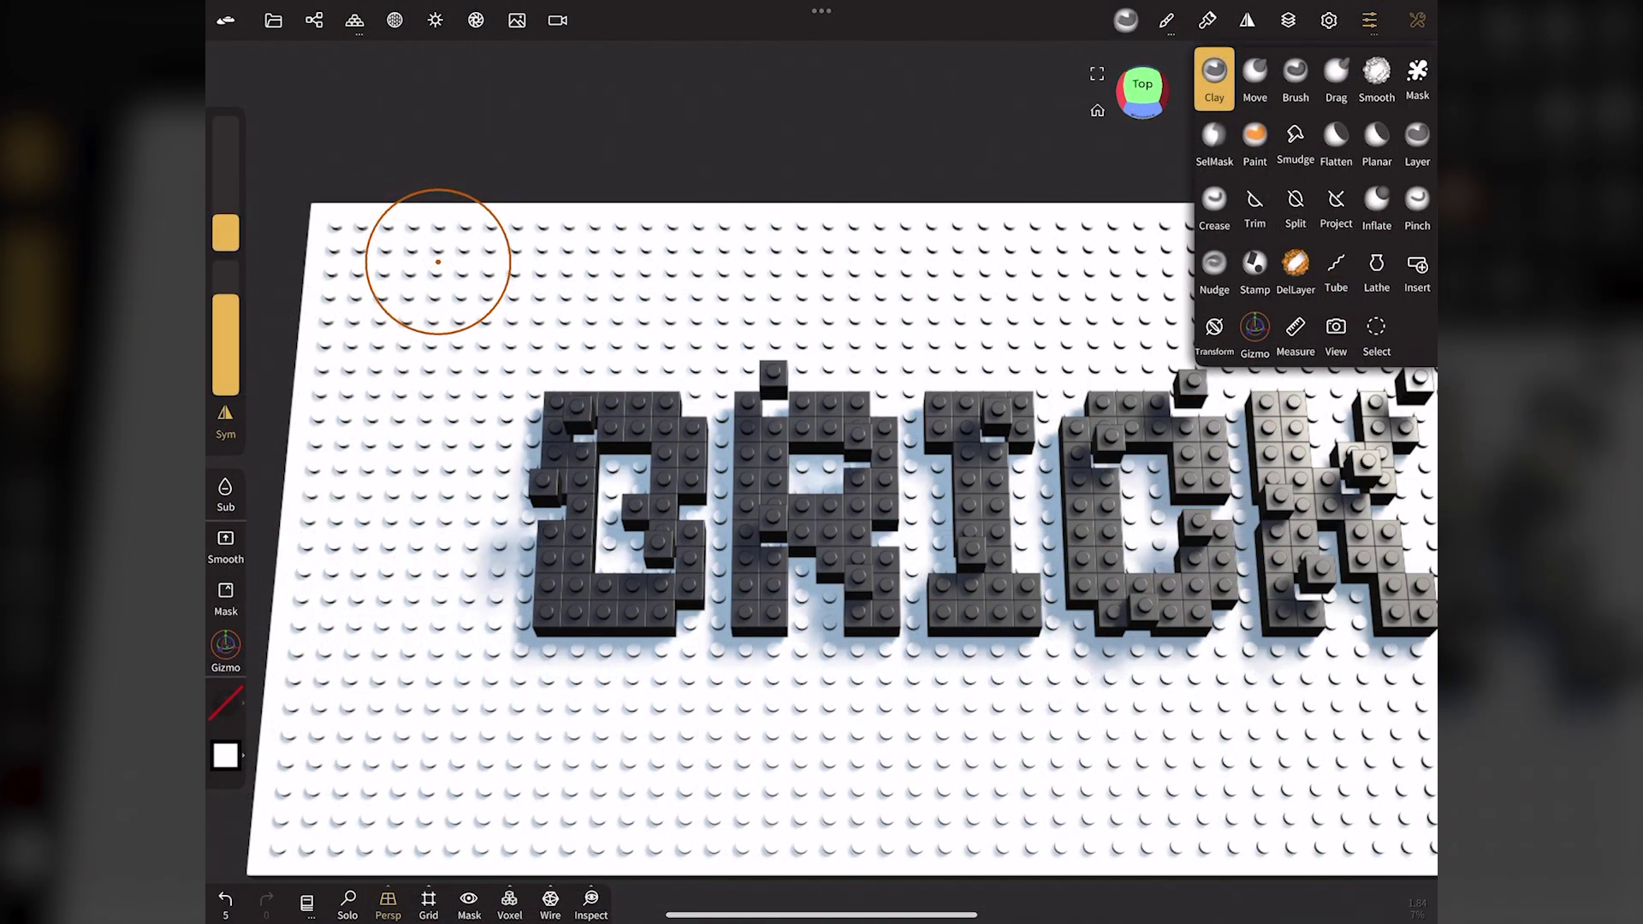
Step: Enable post-processing with screen-space reflections (SSR)
left_click(475, 19)
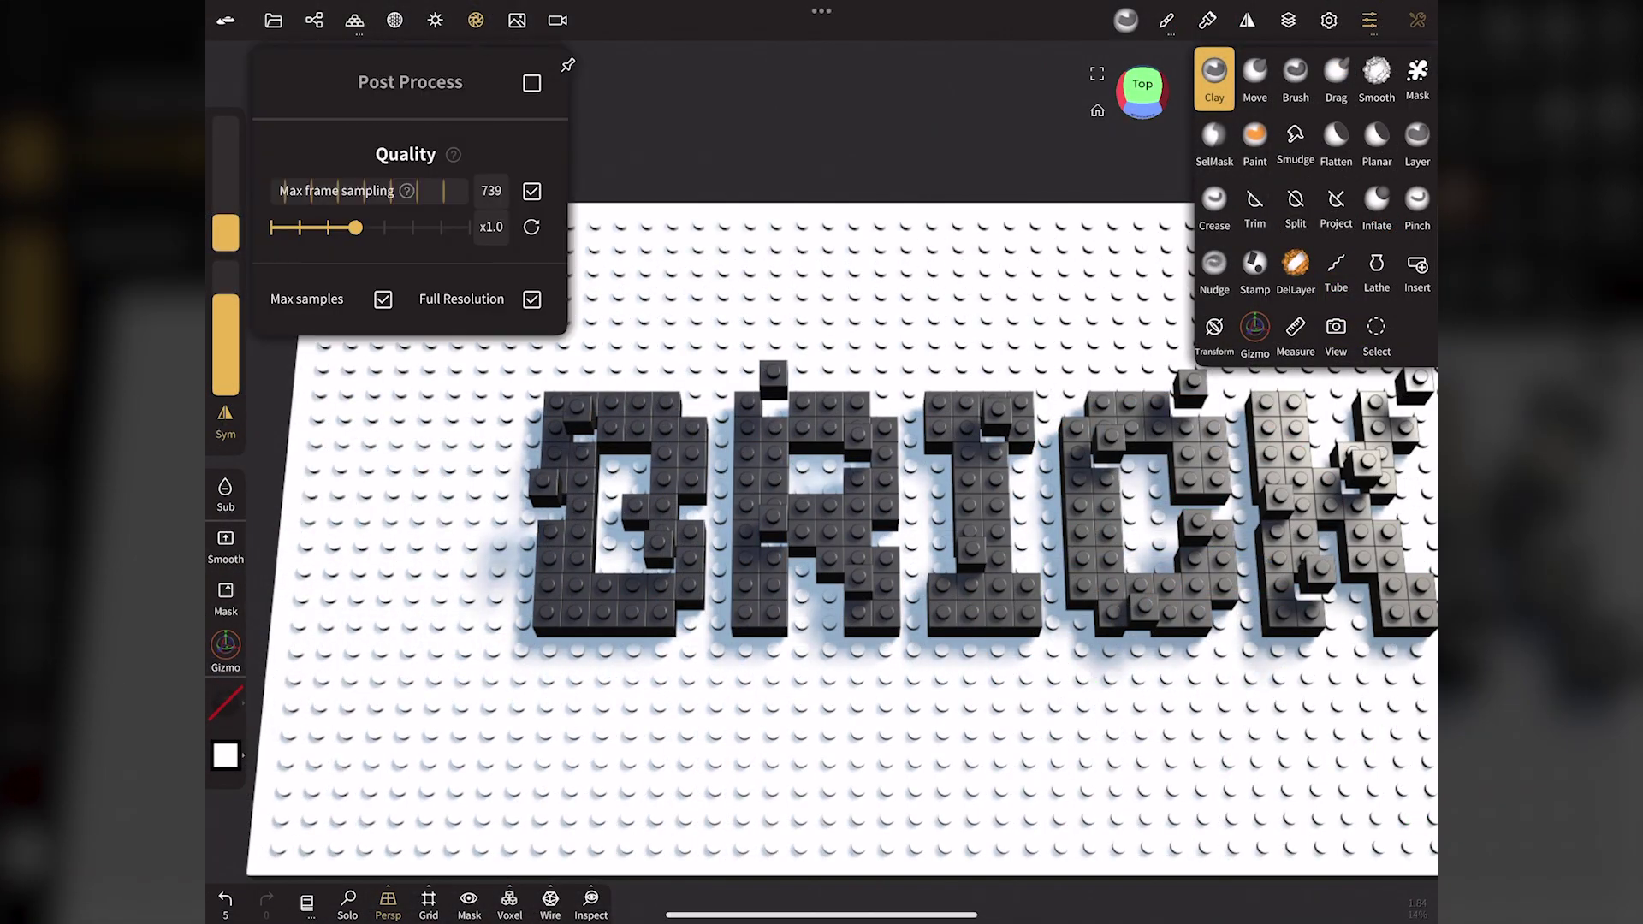
left_click(531, 82)
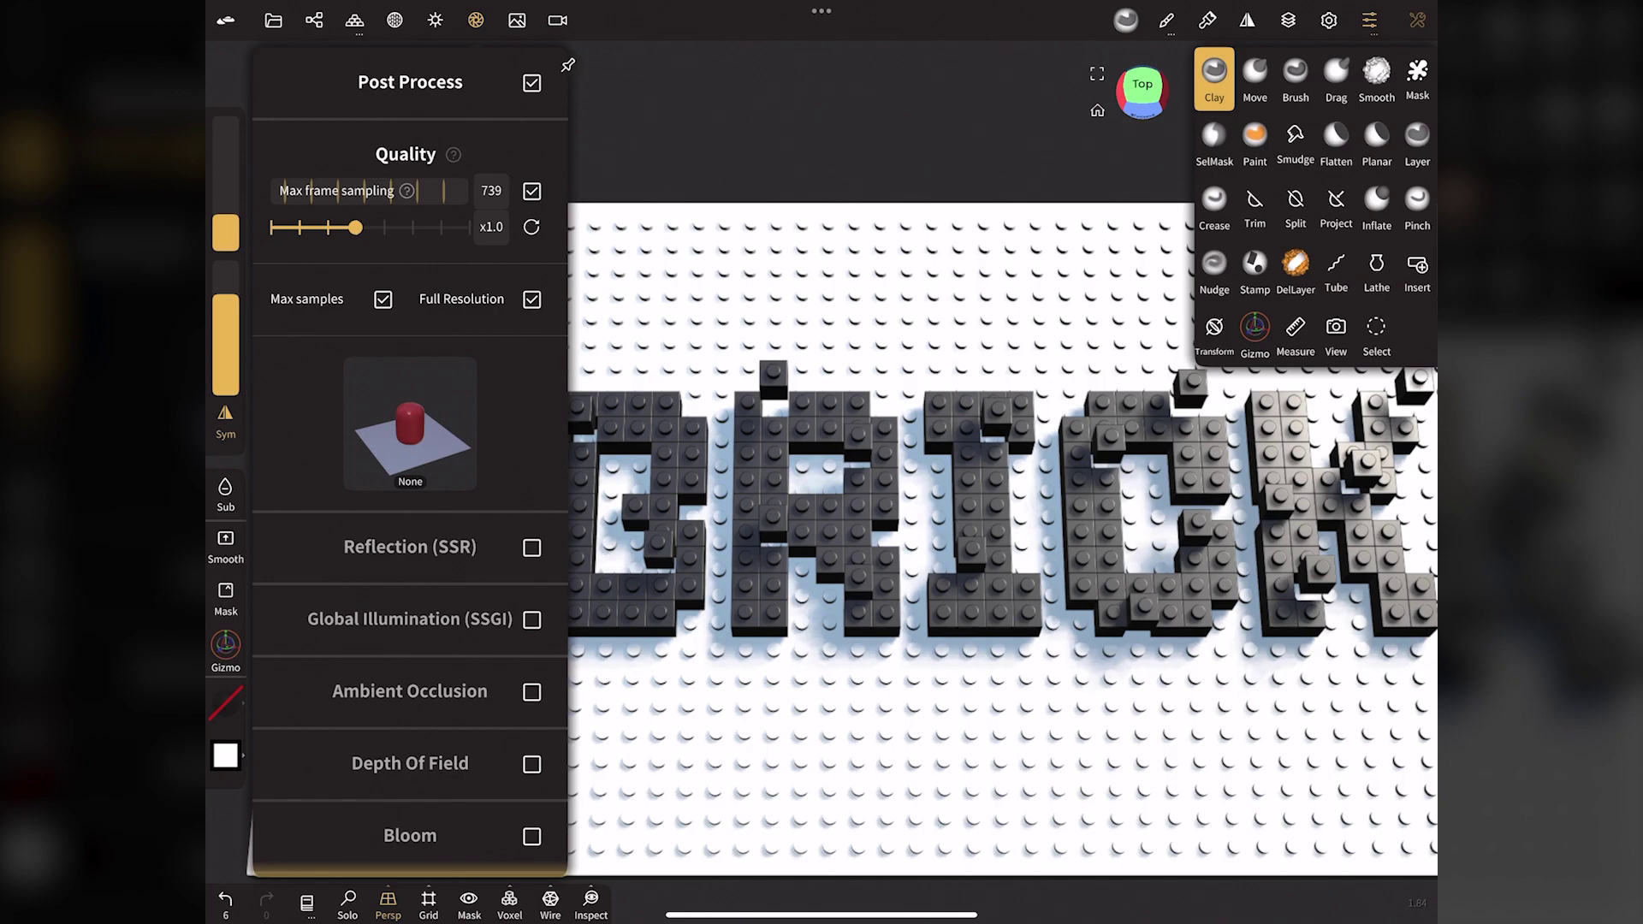
left_click(531, 547)
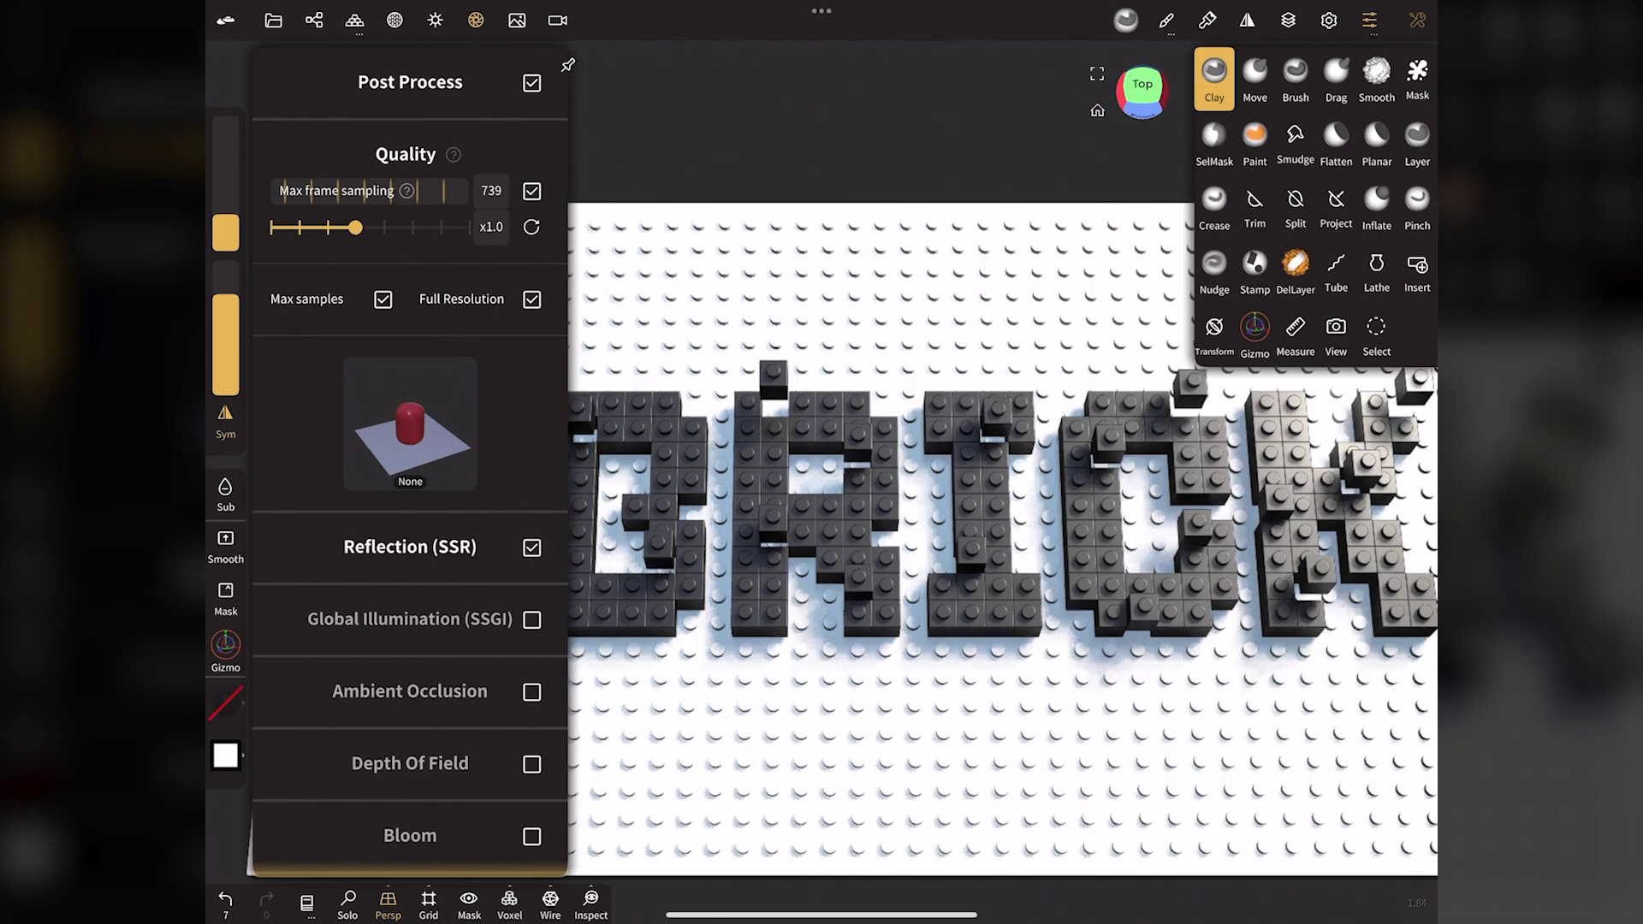
left_click_drag(301, 455, 301, 82)
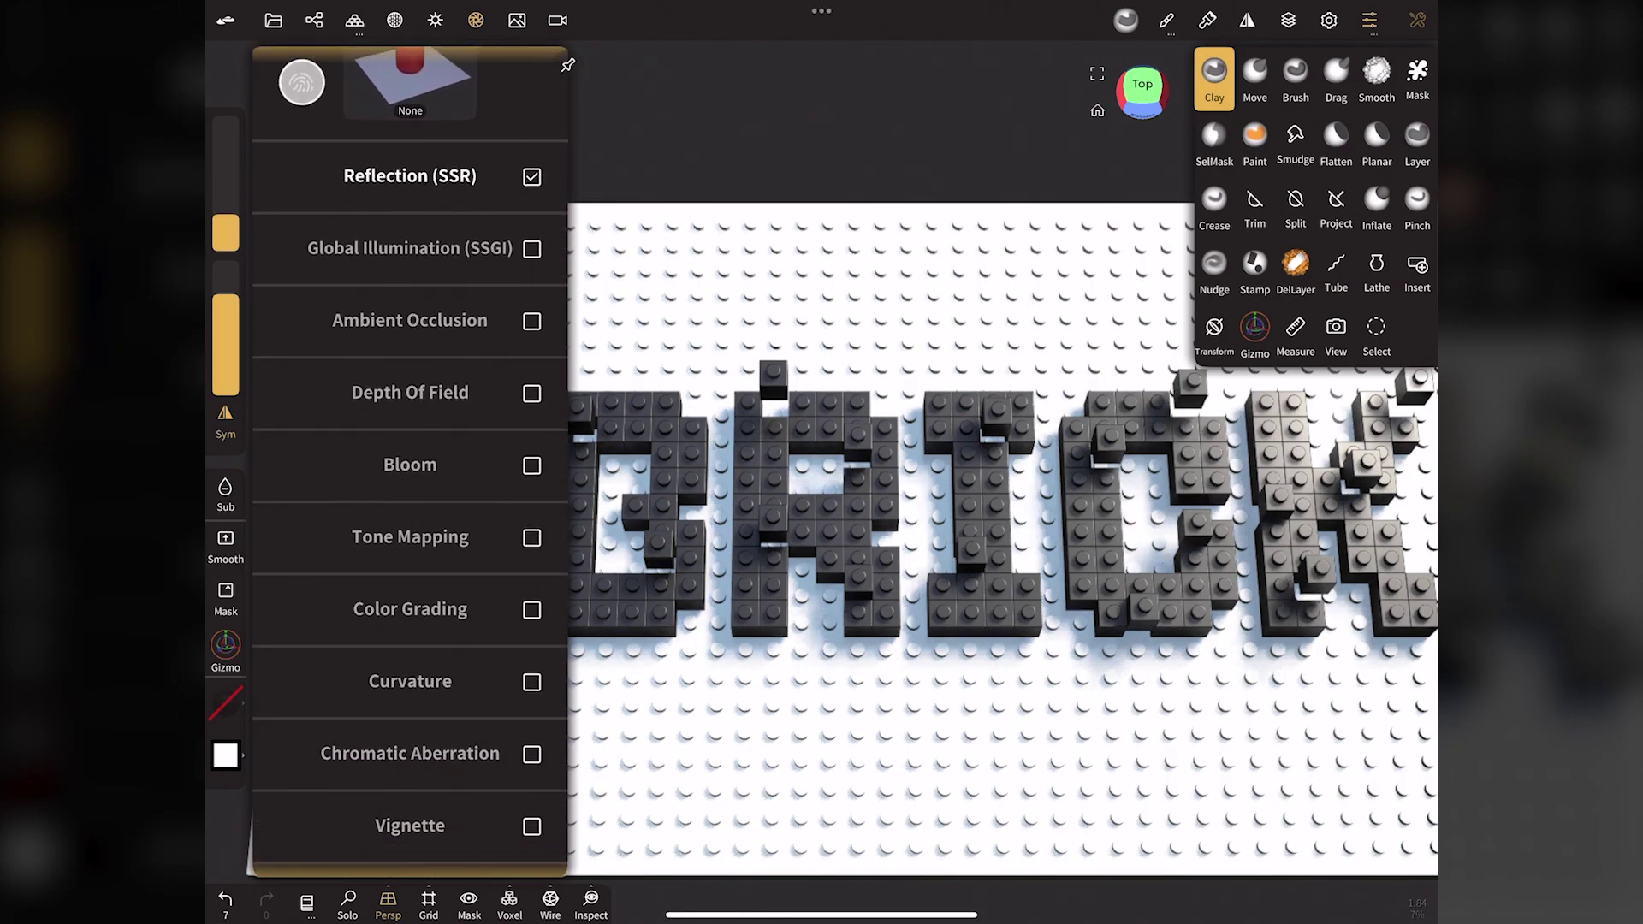
left_click_drag(294, 422, 294, 154)
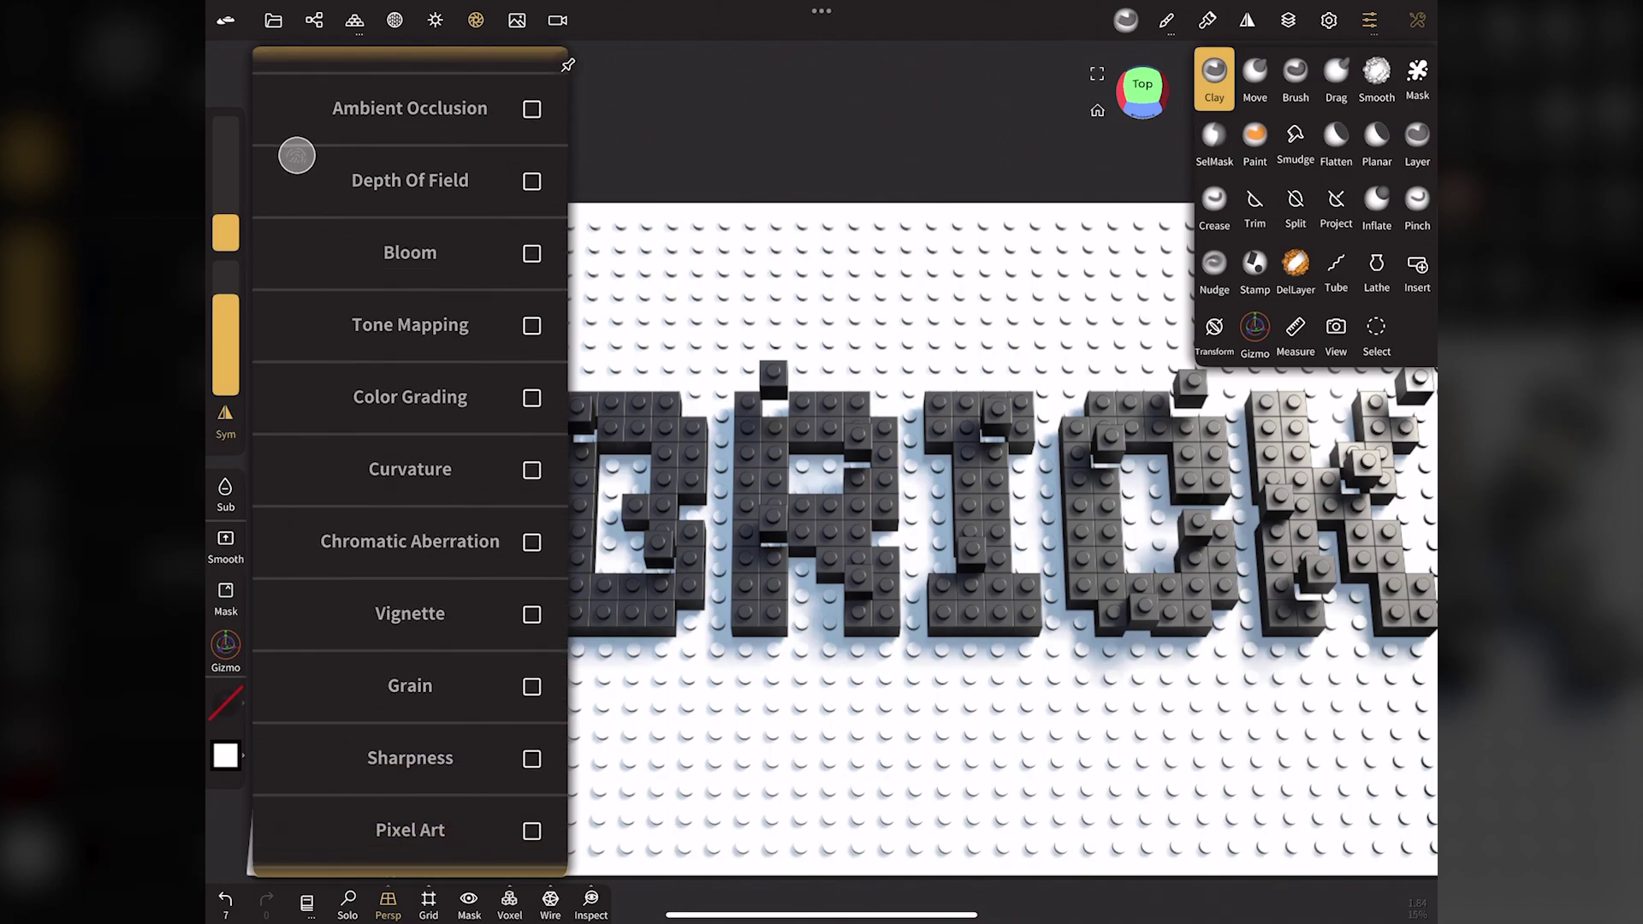
Step: Turn on tone mapping with saturation 1.0 and slight contrast, plus sharpness at 0.17
left_click(531, 324)
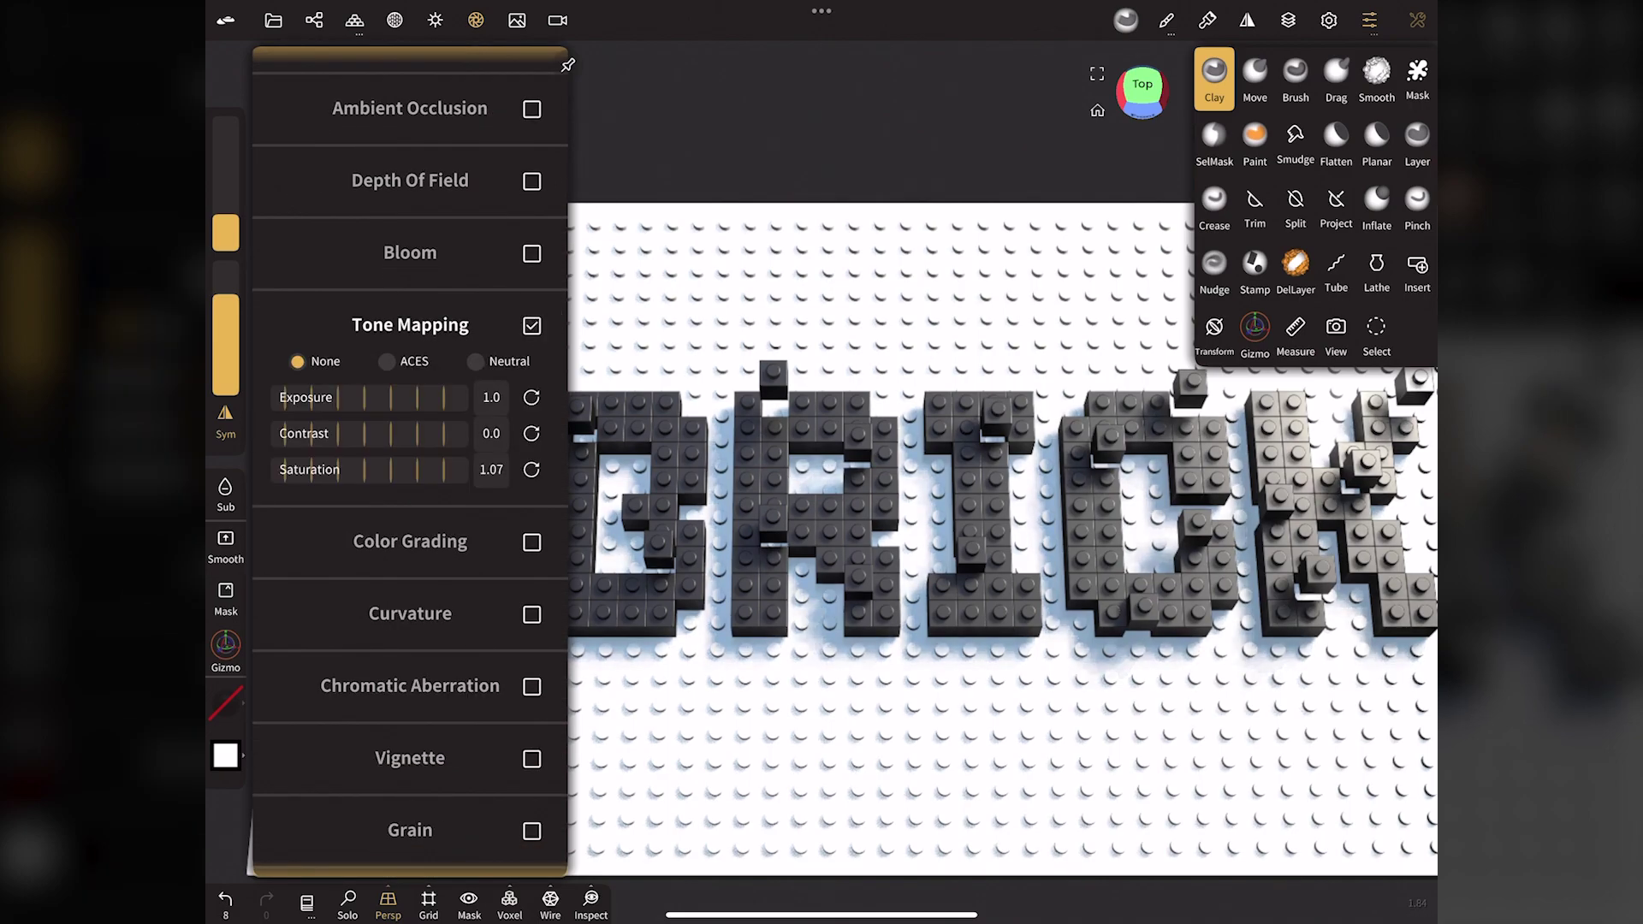
left_click(532, 469)
mouse_move(381, 442)
left_mouse_down()
mouse_move(397, 441)
mouse_move(316, 434)
mouse_move(351, 433)
left_mouse_up()
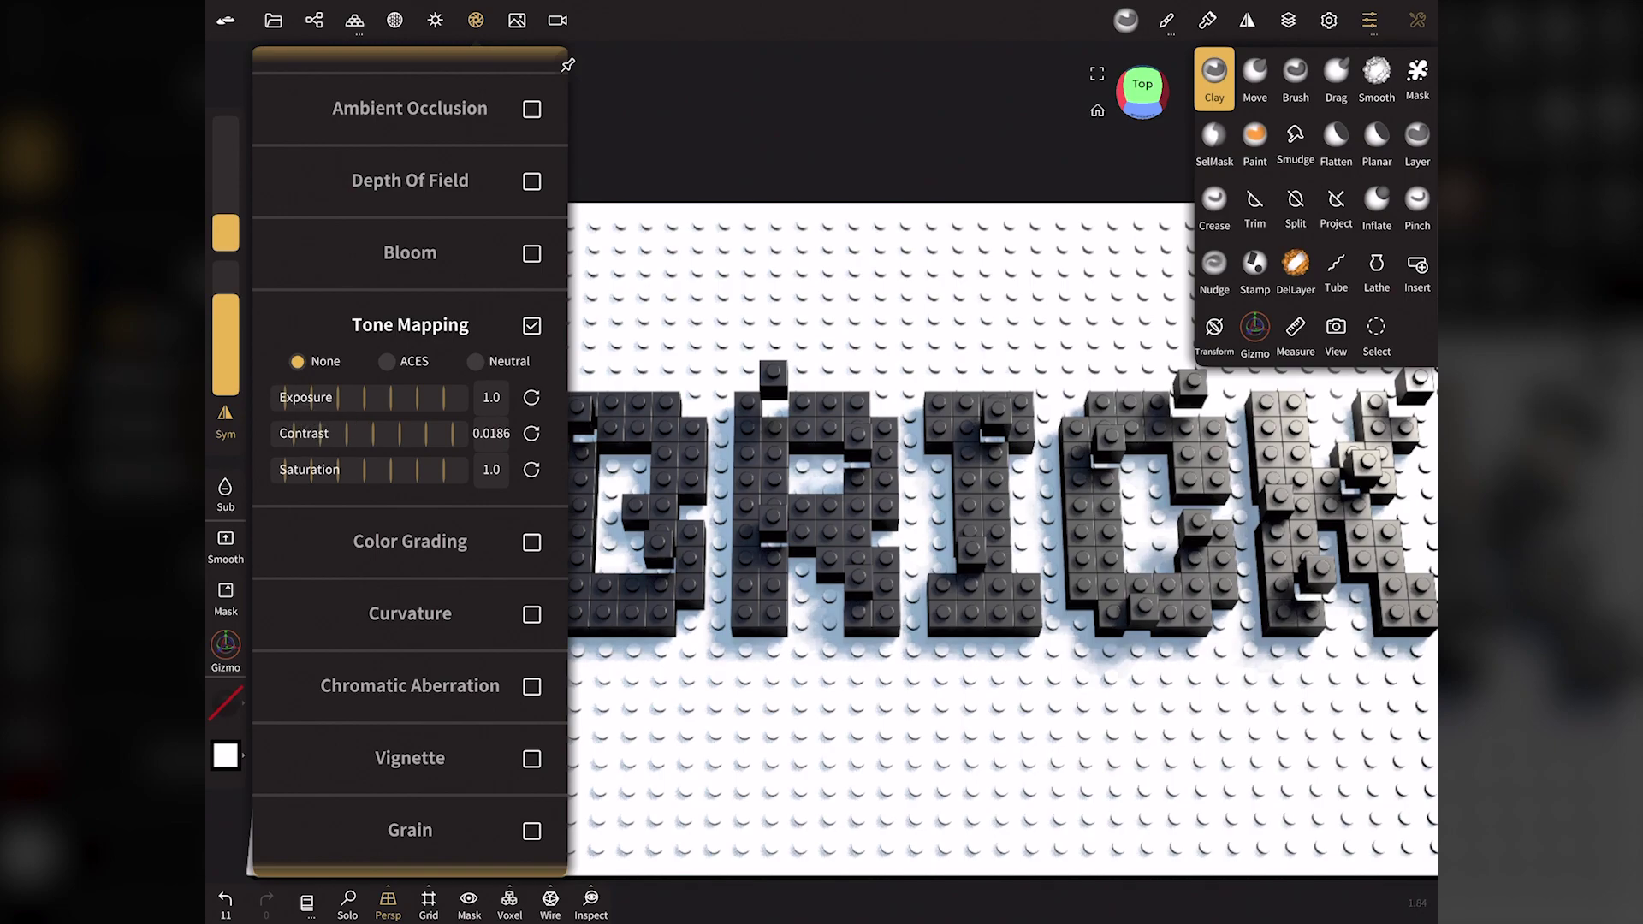
left_click_drag(319, 300, 293, 73)
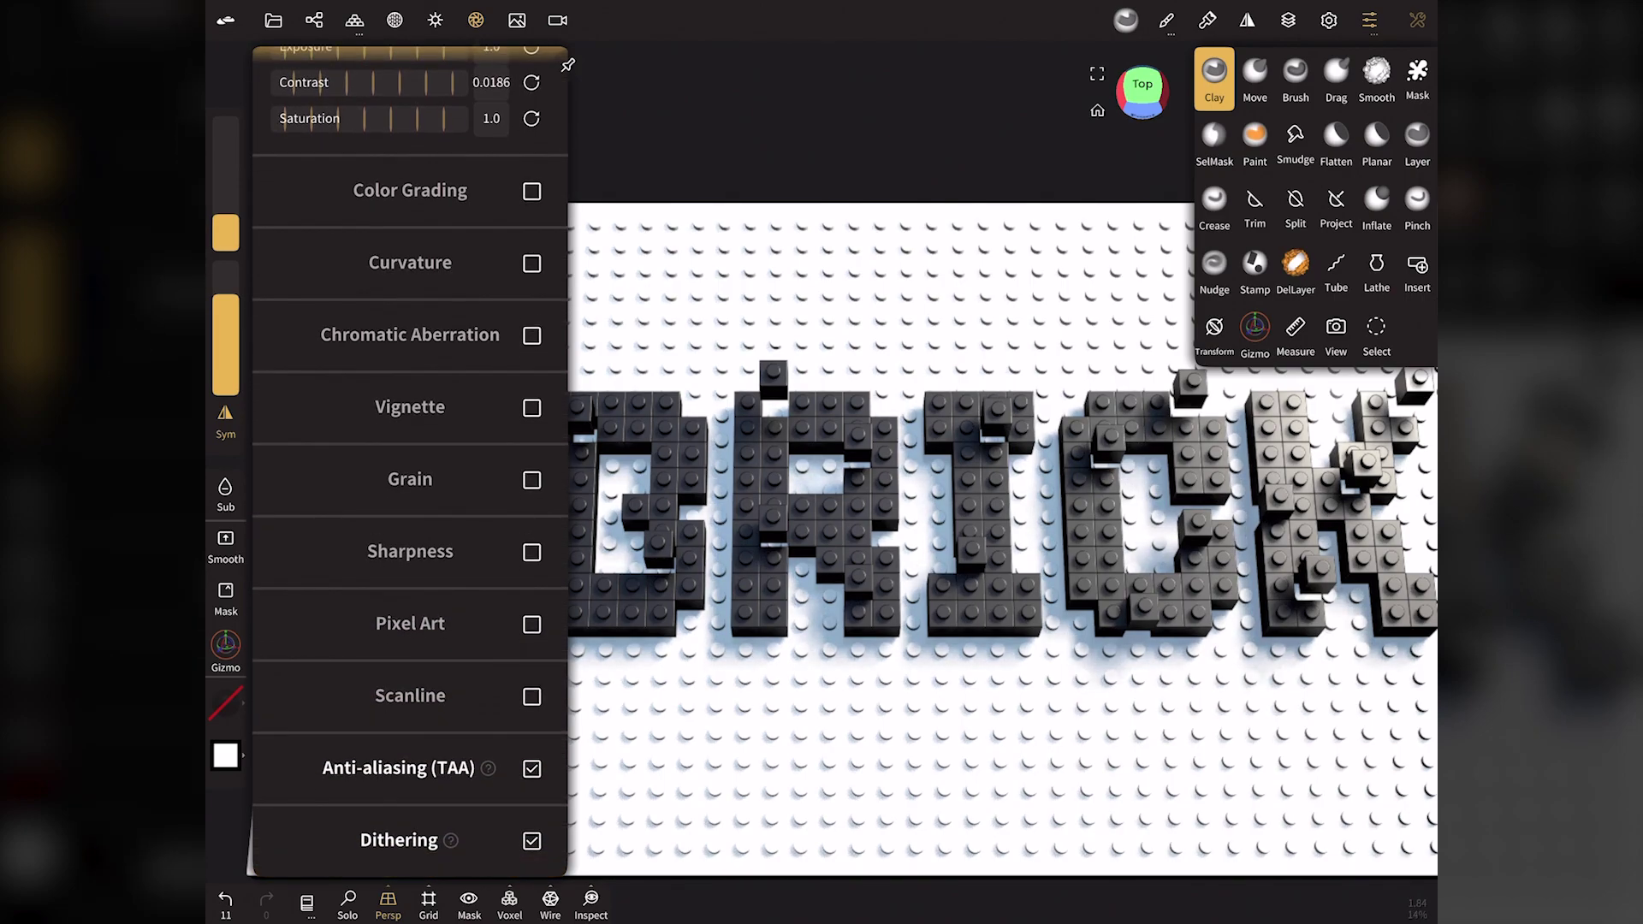
left_click(531, 552)
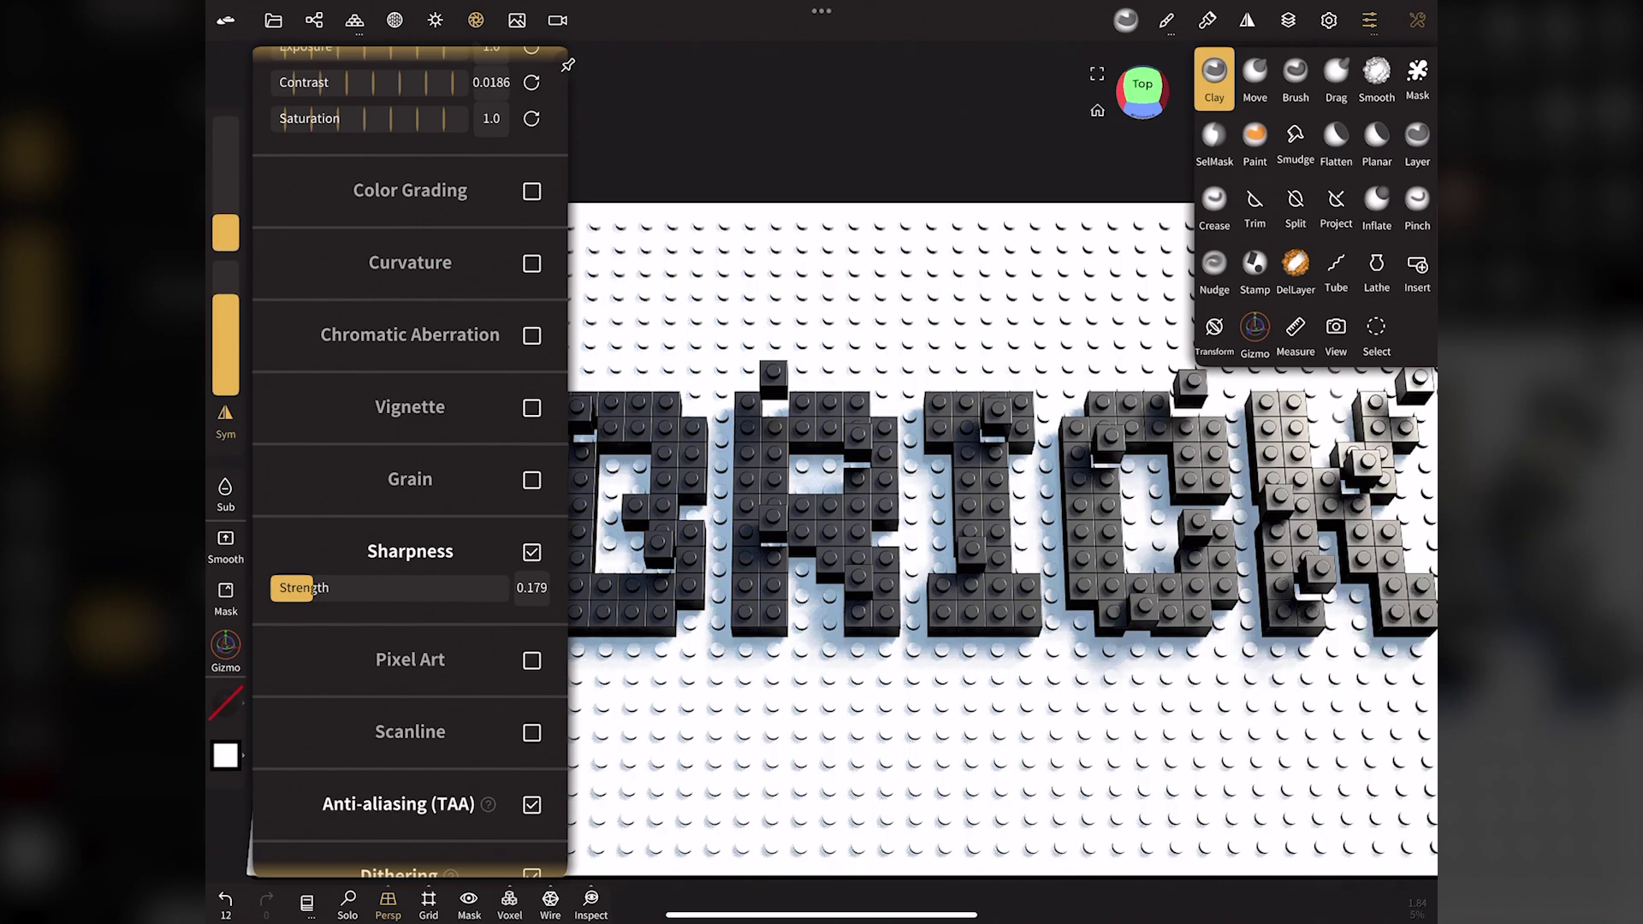
mouse_move(311, 588)
left_mouse_down()
mouse_move(289, 583)
mouse_move(303, 587)
left_mouse_up()
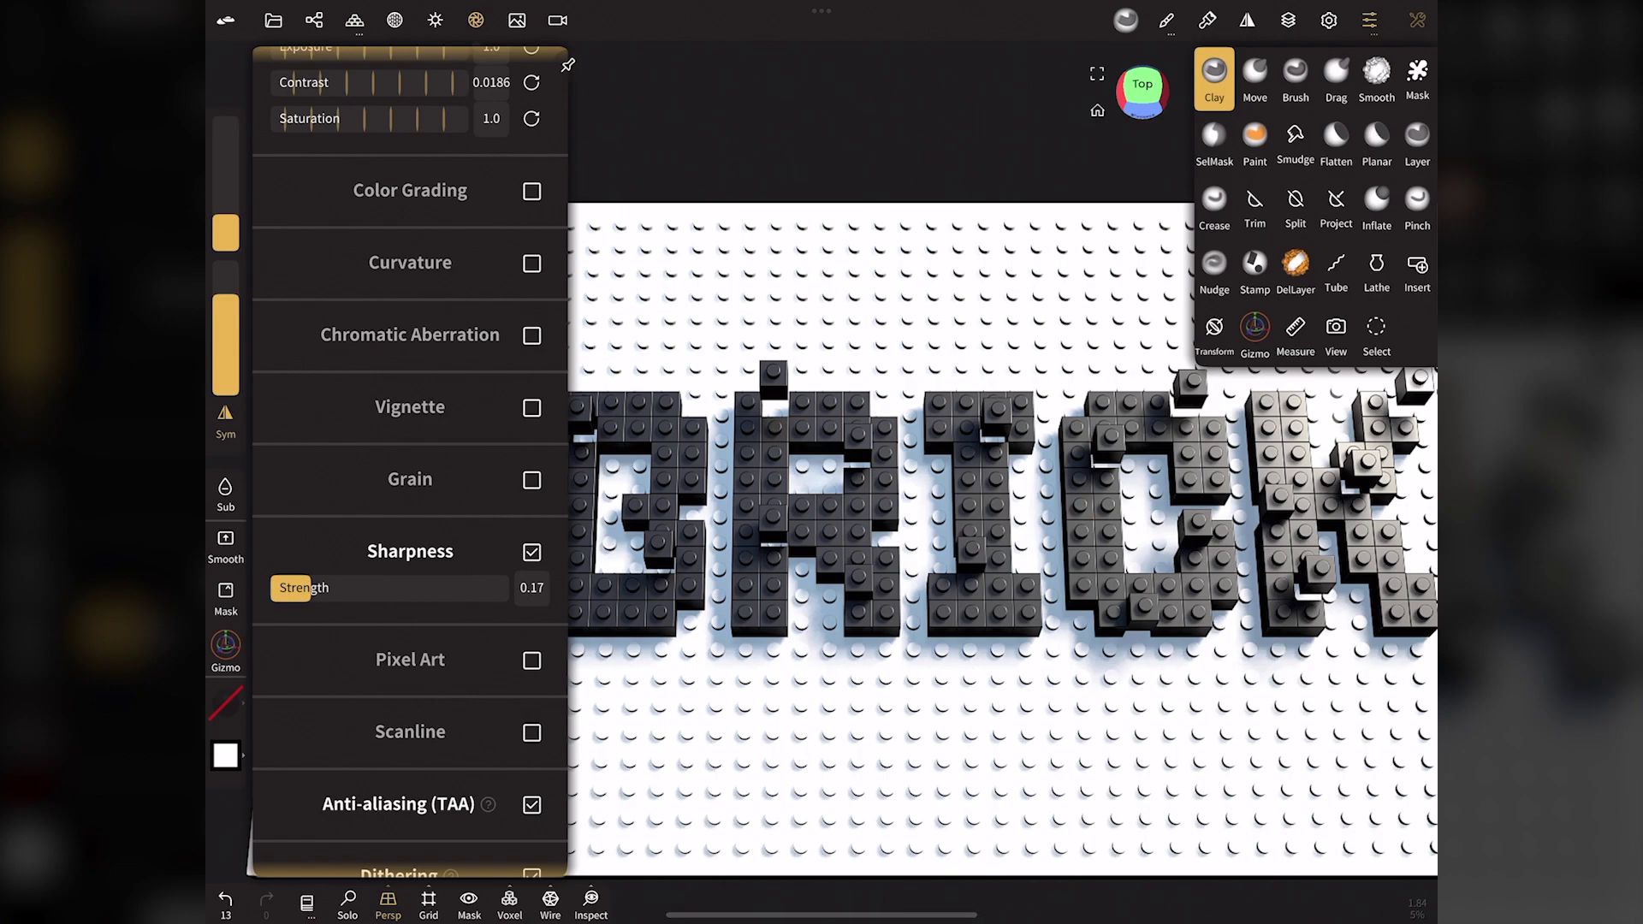
left_click(476, 20)
Step: Toggle Light 1's visibility off and select Light 1 for editing
left_click(435, 20)
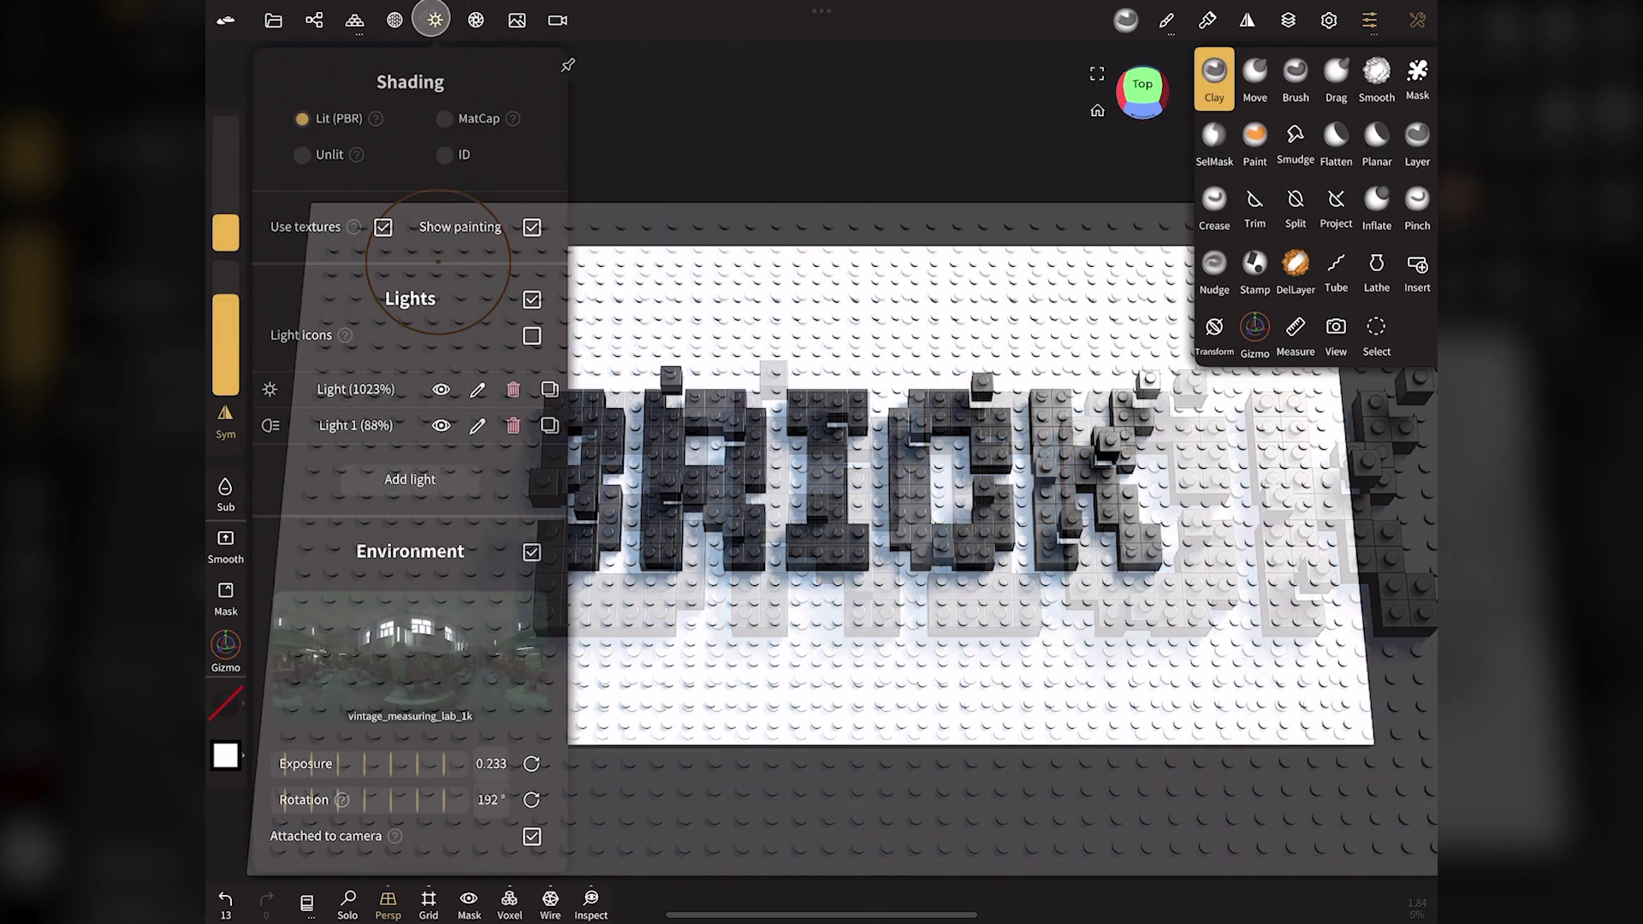
left_click(440, 425)
left_click(377, 425)
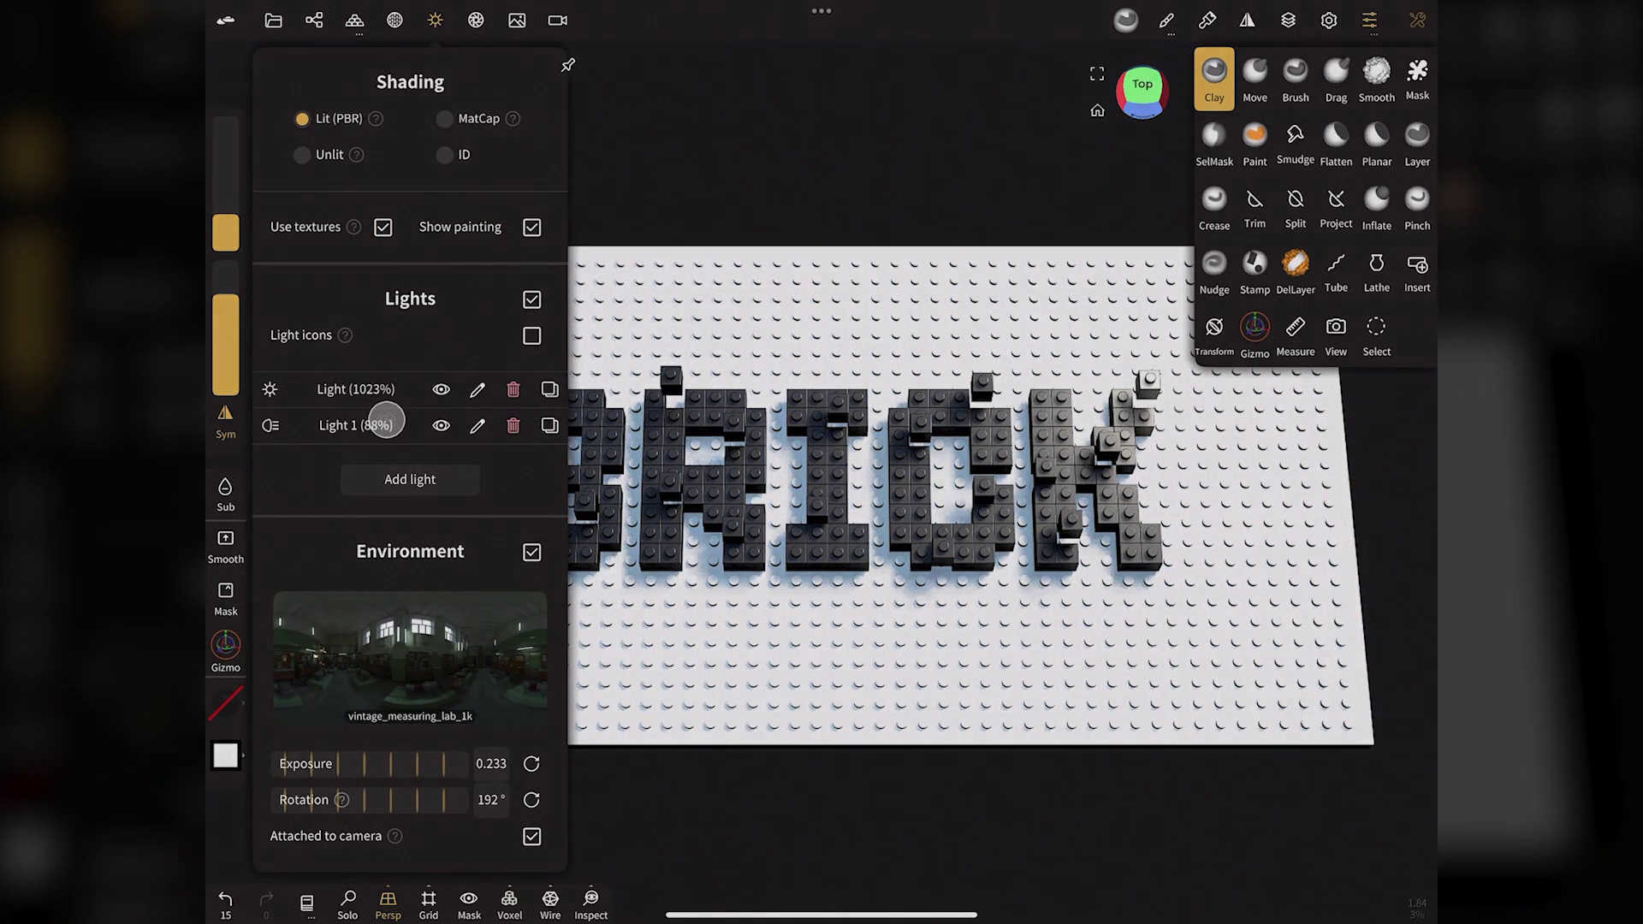
left_click(343, 452)
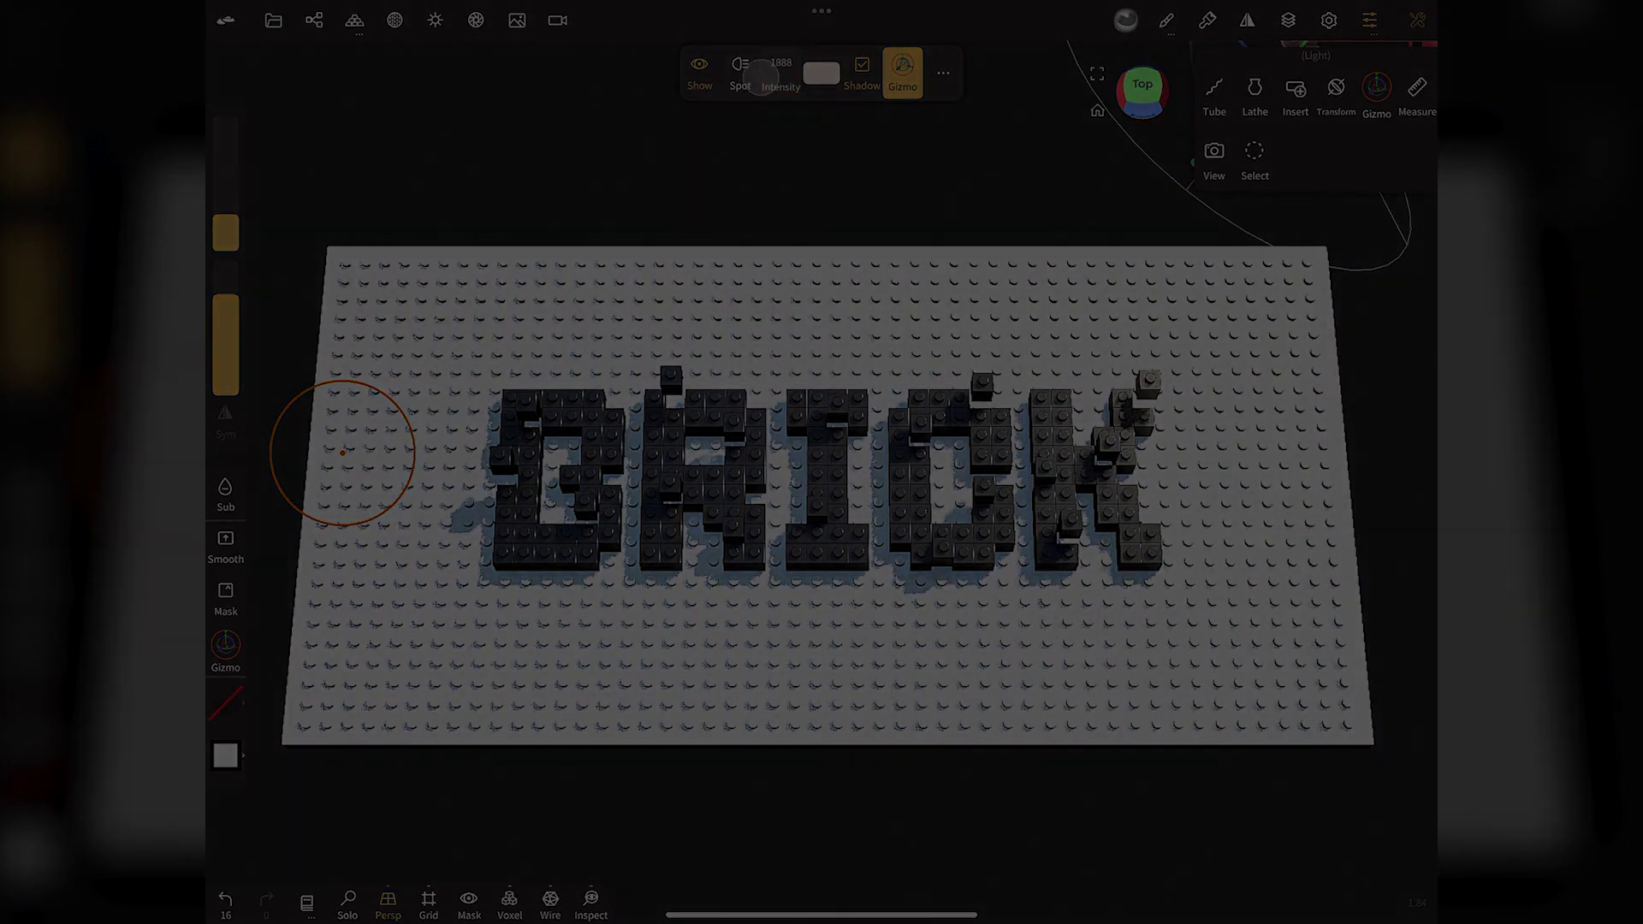